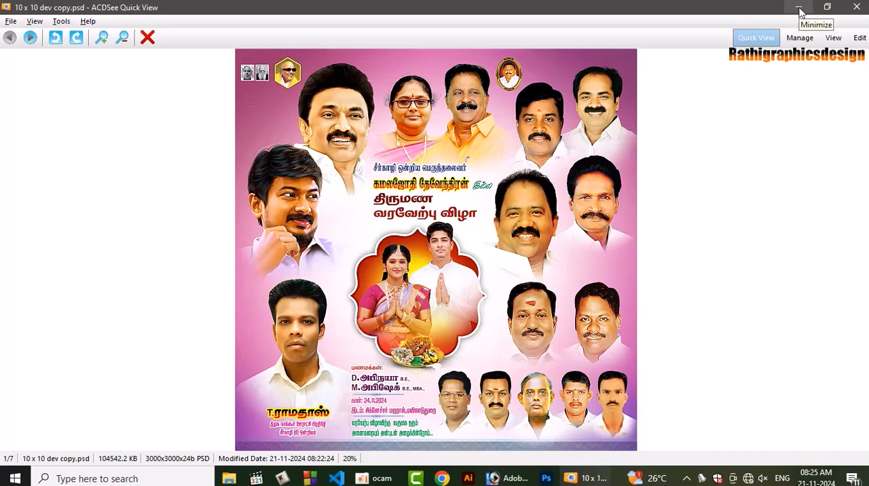
# Switch to Photoshop and create a 10 × 10 inch RGB document at 350 pixels/inch in a maximized window
pyautogui.click(799, 12)
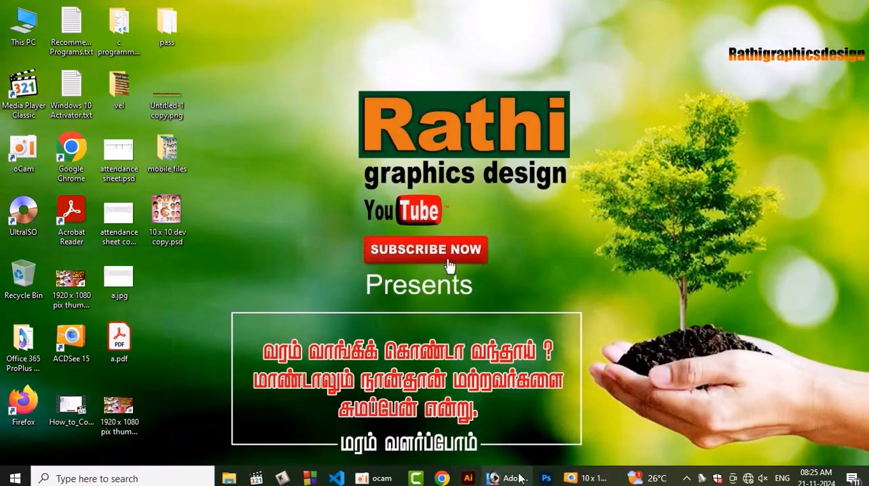
pyautogui.click(506, 478)
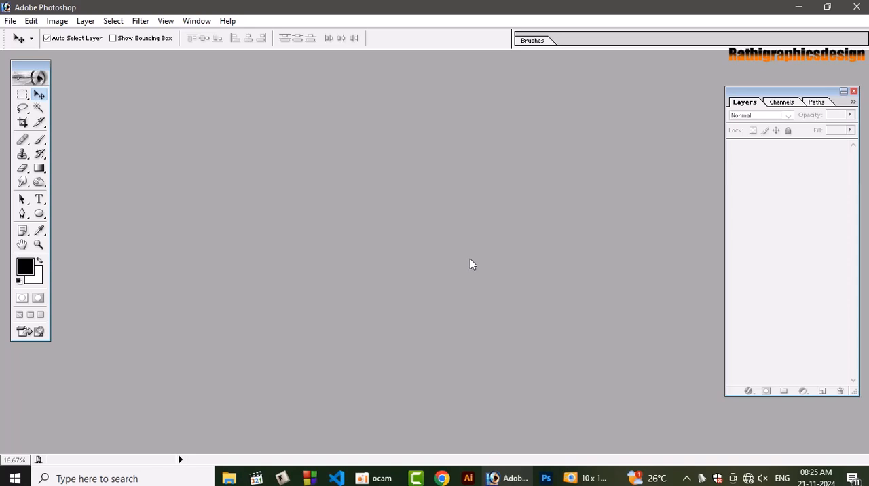
pyautogui.hotkey('ctrl', 'n')
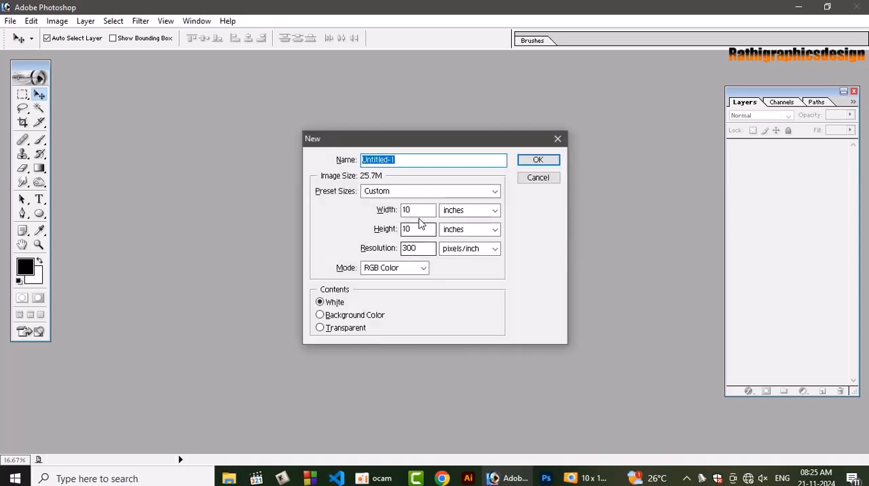
pyautogui.press('Tab')
pyautogui.press('Tab')
pyautogui.press('Tab')
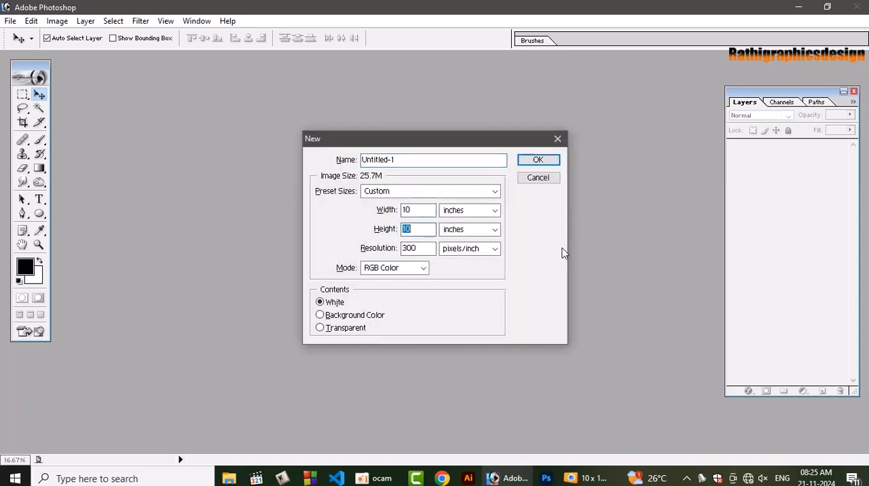
pyautogui.press('Tab')
pyautogui.press('Tab')
pyautogui.write('35')
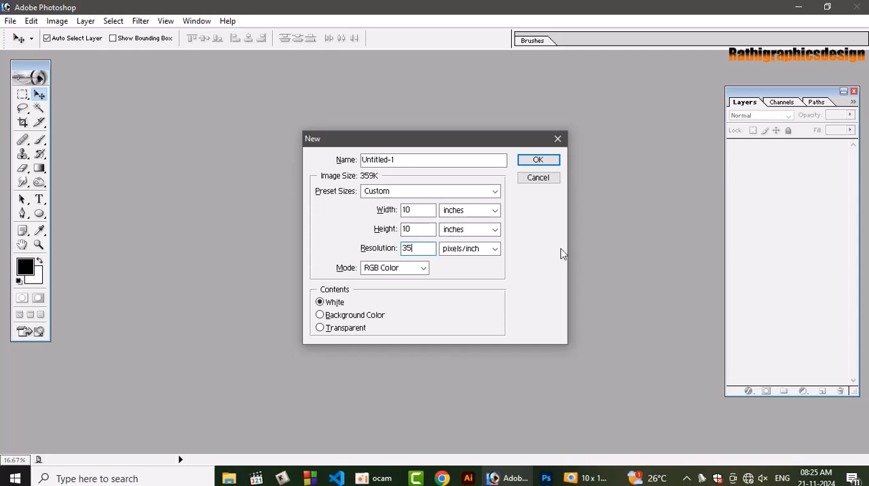
pyautogui.write('0')
pyautogui.press('Return')
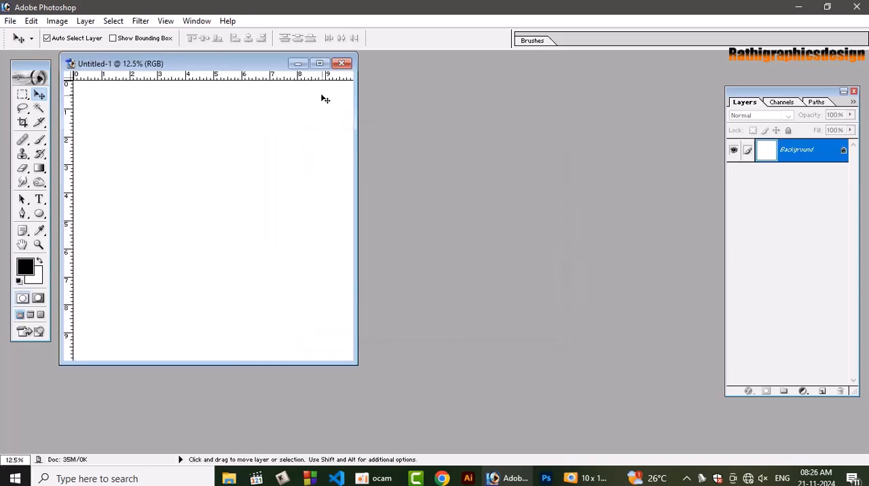
pyautogui.click(319, 63)
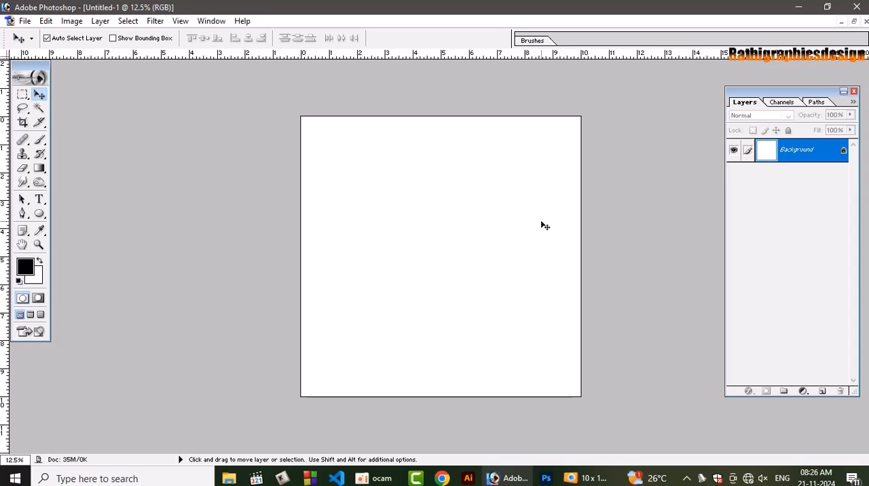
pyautogui.hotkey('ctrl', '+')
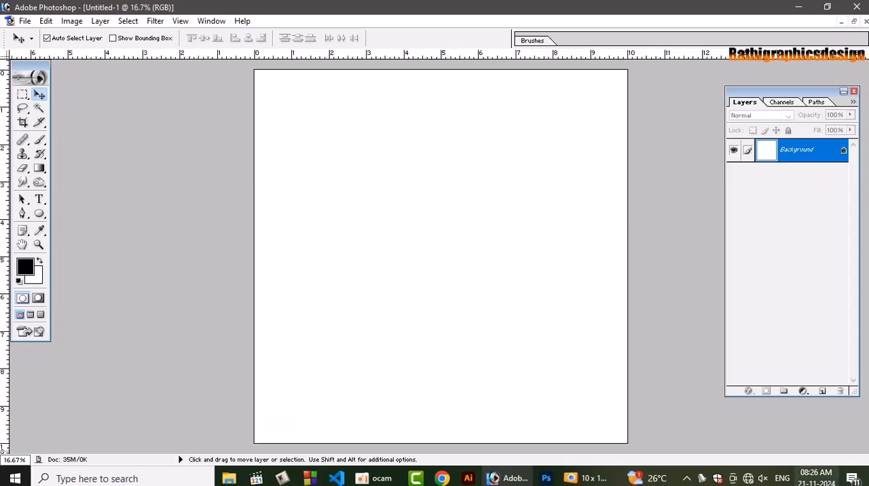
# Open 10 x 10 dev copy.psd from the desktop in Photoshop and place its window beside the blank document
pyautogui.click(798, 7)
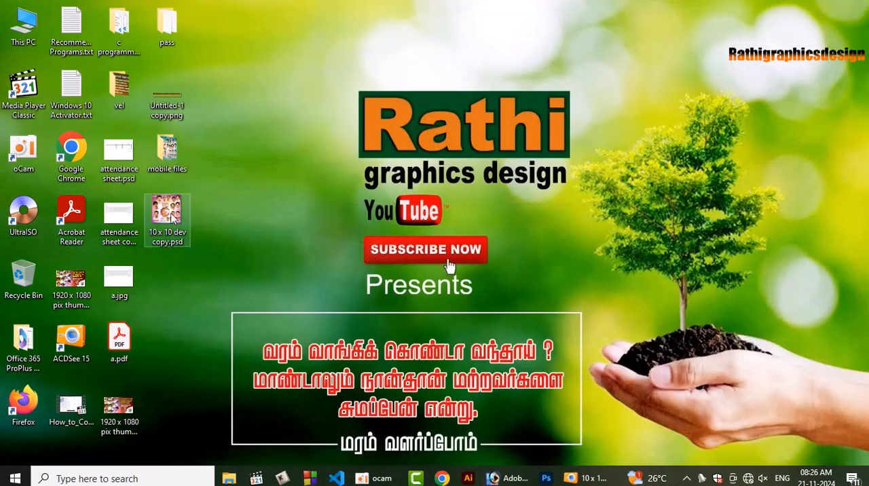
pyautogui.moveTo(171, 216); pyautogui.dragTo(190, 261)
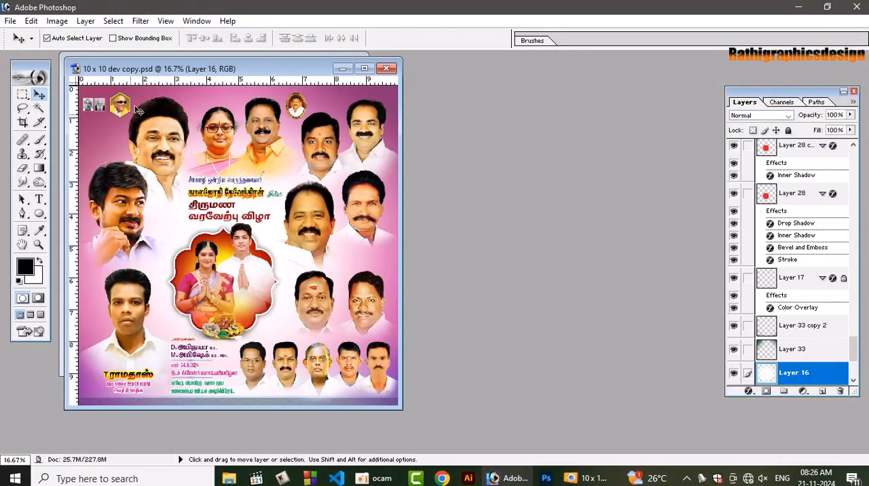
pyautogui.moveTo(204, 66); pyautogui.dragTo(498, 72)
# Copy the two large leader portraits and the couple's portraits from the poster's upper area into the blank document
pyautogui.moveTo(450, 156); pyautogui.dragTo(467, 146)
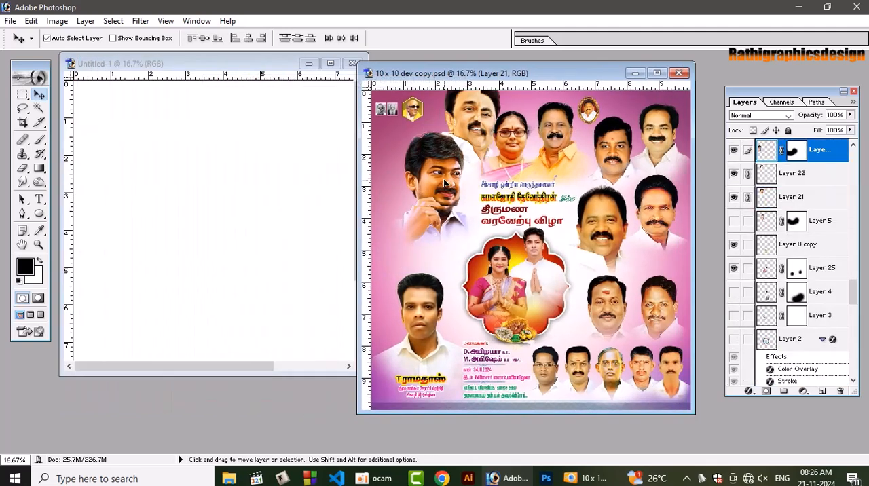
pyautogui.moveTo(407, 156); pyautogui.dragTo(85, 153)
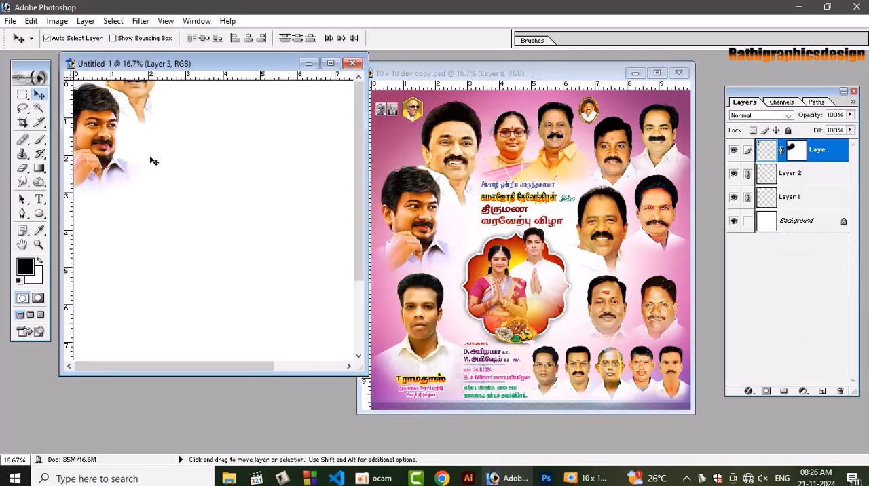
pyautogui.moveTo(107, 125); pyautogui.dragTo(114, 182)
pyautogui.click(543, 139)
pyautogui.moveTo(543, 139); pyautogui.dragTo(281, 141)
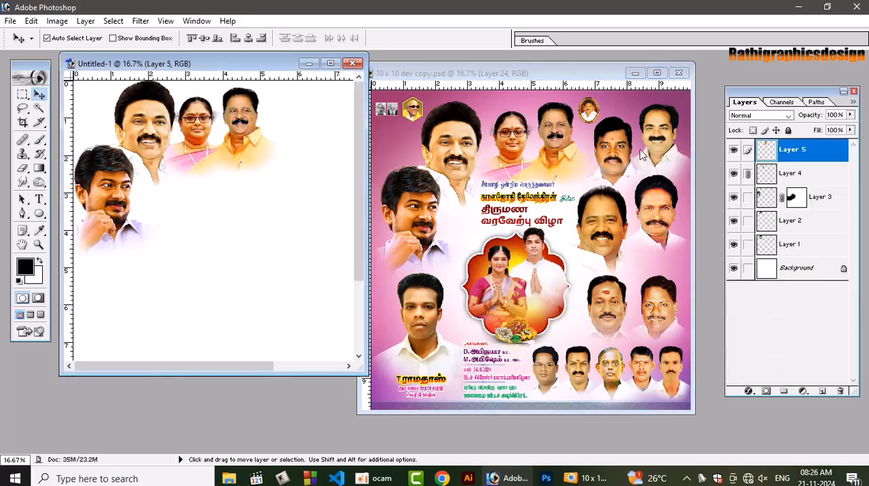
# Link the six portraits along the poster's right side and copy them together into the new document
pyautogui.click(617, 158)
pyautogui.moveTo(617, 159); pyautogui.dragTo(637, 140)
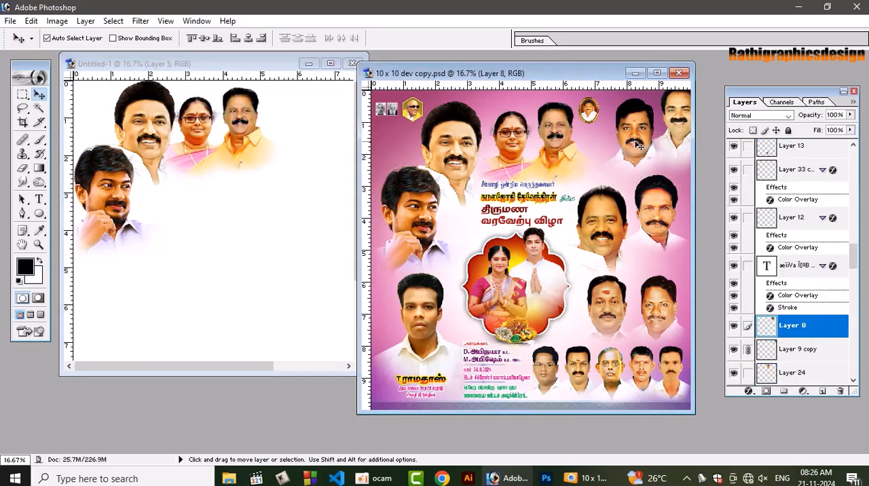
pyautogui.hotkey('ctrl', 'z')
pyautogui.keyDown('shift'); pyautogui.rightClick(599, 212); pyautogui.keyUp('shift')
pyautogui.keyDown('shift'); pyautogui.click(621, 221); pyautogui.keyUp('shift')
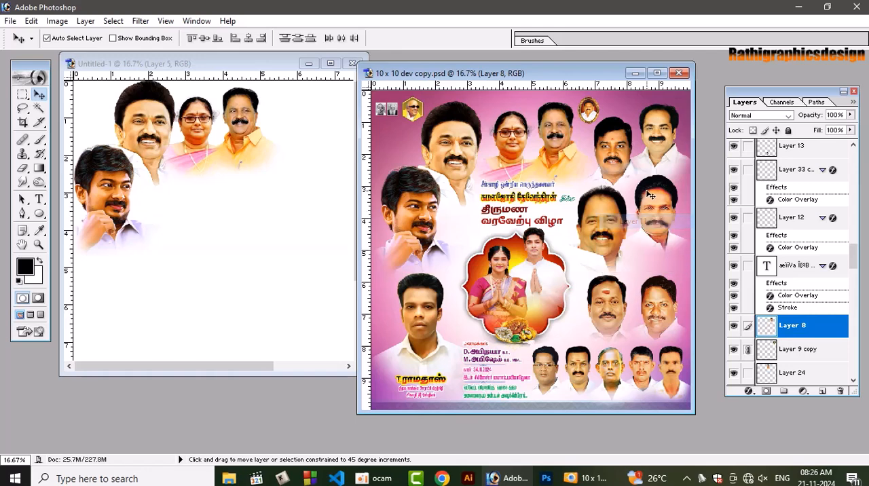
pyautogui.keyDown('shift'); pyautogui.rightClick(660, 197); pyautogui.keyUp('shift')
pyautogui.keyDown('shift'); pyautogui.click(678, 203); pyautogui.keyUp('shift')
pyautogui.keyDown('shift'); pyautogui.rightClick(610, 307); pyautogui.keyUp('shift')
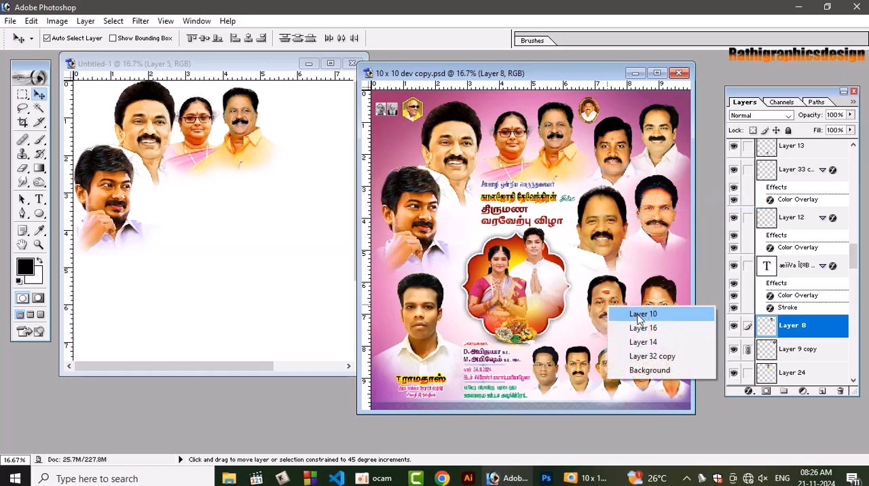
pyautogui.keyDown('shift'); pyautogui.click(635, 315); pyautogui.keyUp('shift')
pyautogui.keyDown('shift'); pyautogui.rightClick(647, 303); pyautogui.keyUp('shift')
pyautogui.keyDown('shift'); pyautogui.click(671, 312); pyautogui.keyUp('shift')
pyautogui.moveTo(666, 312); pyautogui.dragTo(335, 264)
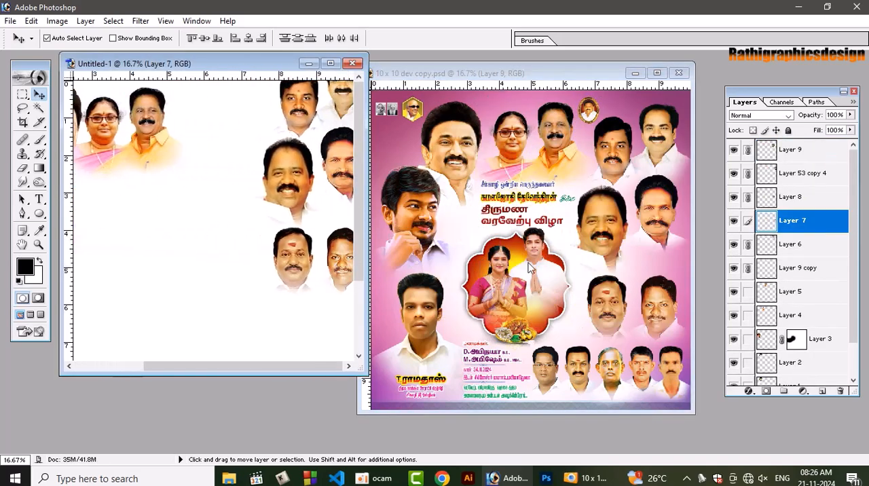
# Copy the bridal couple, the lower-left portrait and the row of five small portraits into the new document
pyautogui.moveTo(531, 268); pyautogui.dragTo(248, 231)
pyautogui.moveTo(445, 343); pyautogui.dragTo(116, 302)
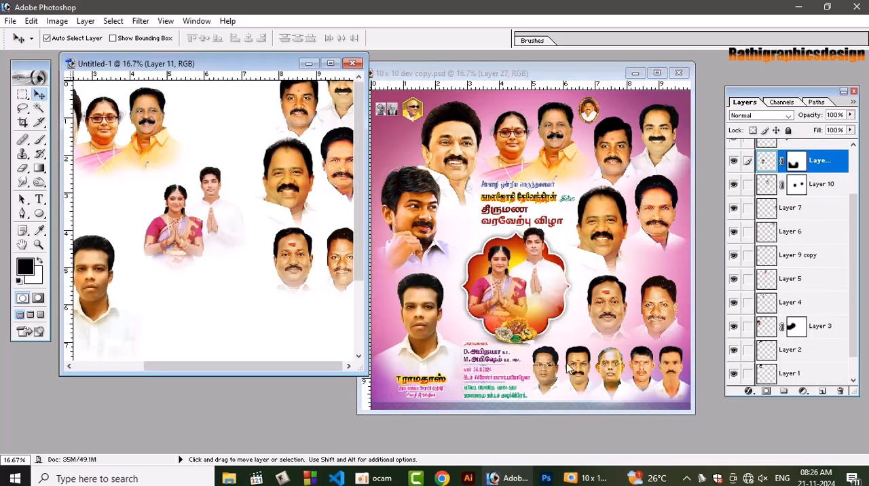
pyautogui.moveTo(569, 367); pyautogui.dragTo(245, 271)
pyautogui.hotkey('ctrl', 'z')
pyautogui.keyDown('shift'); pyautogui.click(609, 373); pyautogui.keyUp('shift')
pyautogui.moveTo(261, 318); pyautogui.dragTo(276, 320)
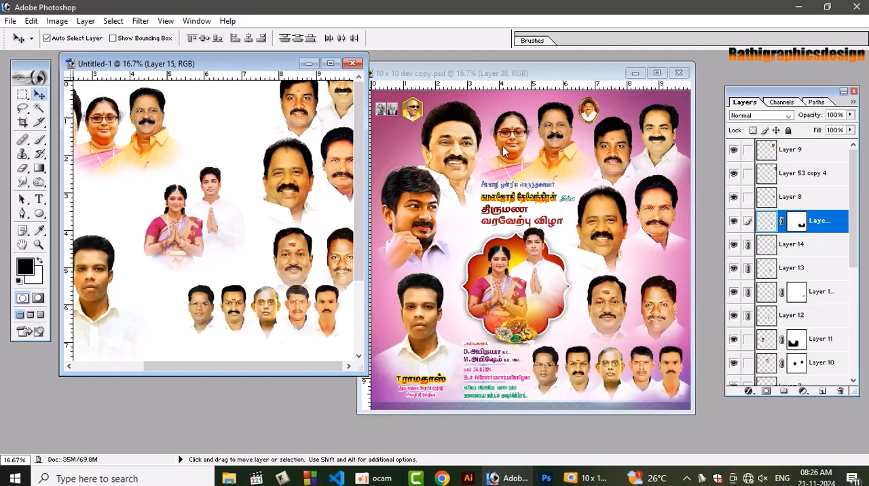
# Copy the small emblem photos from the poster's top and the linked heading text into the new document
pyautogui.moveTo(422, 120); pyautogui.dragTo(162, 114)
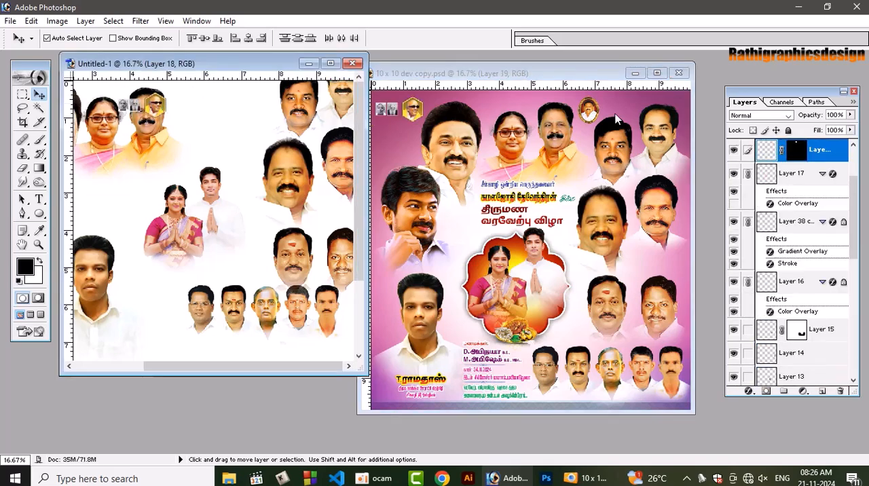
pyautogui.moveTo(590, 112); pyautogui.dragTo(261, 102)
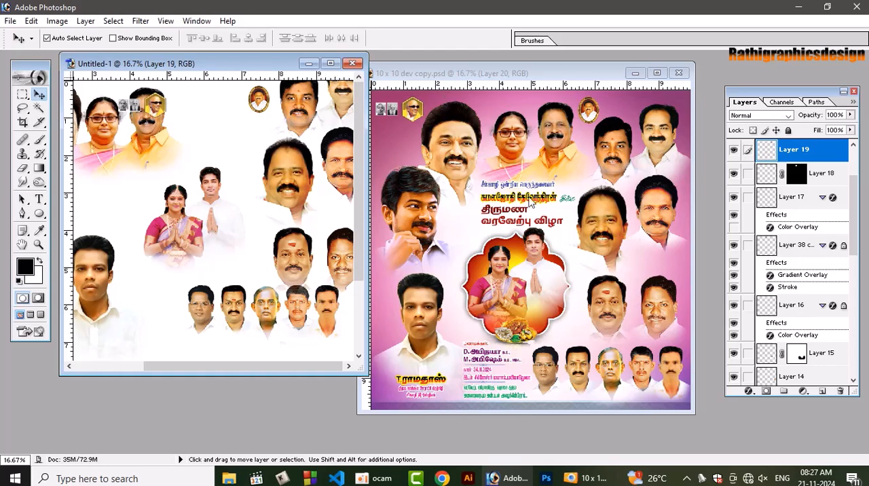
pyautogui.click(501, 200)
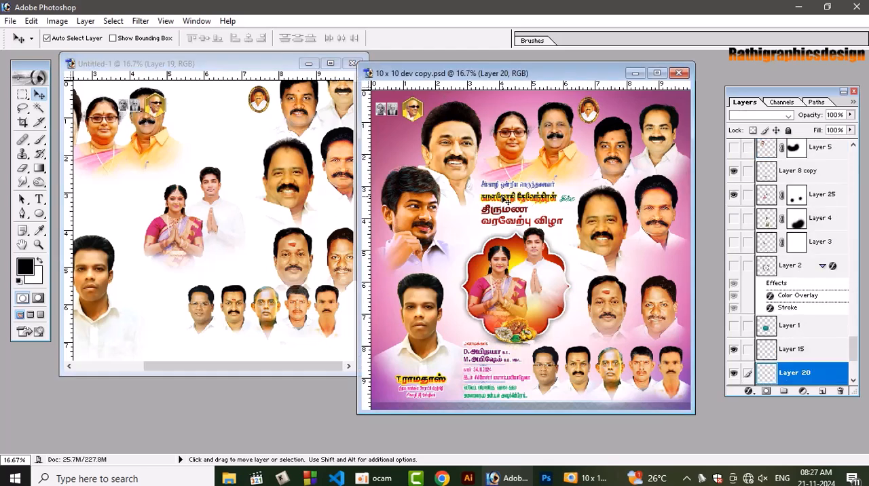
pyautogui.moveTo(501, 200); pyautogui.dragTo(523, 194)
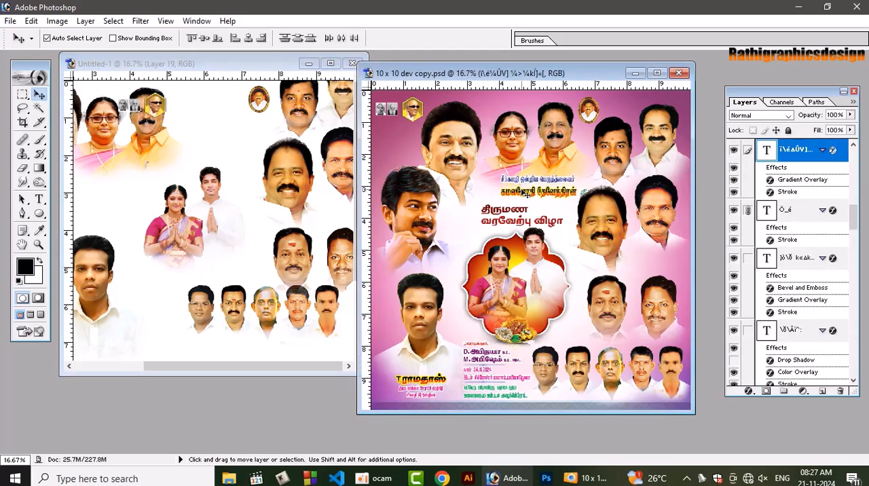
pyautogui.hotkey('ctrl', 'z')
pyautogui.keyDown('shift'); pyautogui.rightClick(499, 210); pyautogui.keyUp('shift')
pyautogui.click(522, 222)
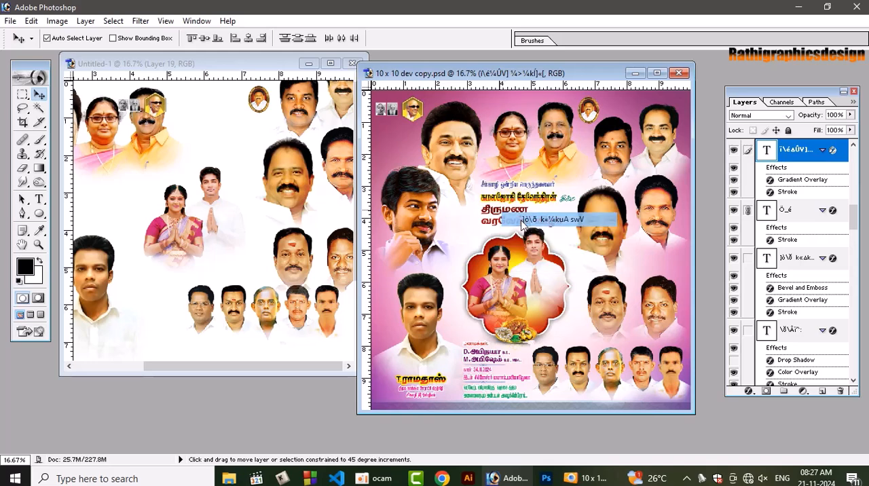
pyautogui.moveTo(521, 224); pyautogui.dragTo(210, 107)
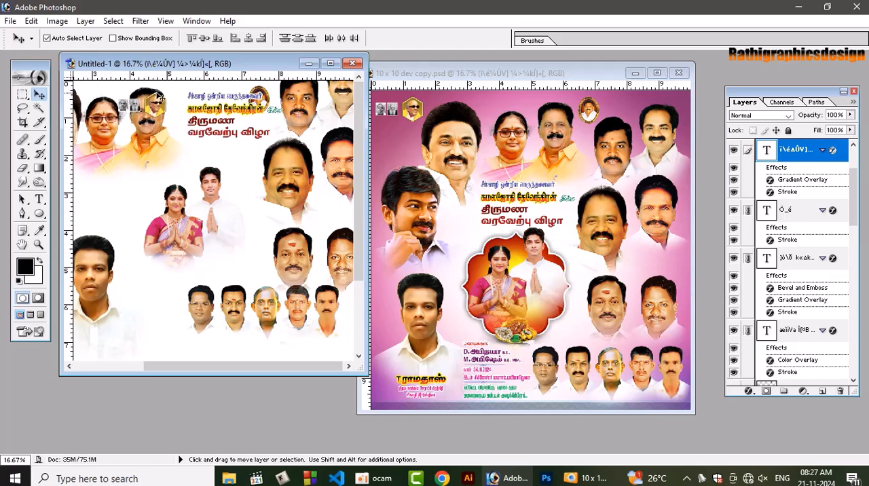
# Copy the linked event details text into the new document, then close the source poster and maximize the new one
pyautogui.click(485, 365)
pyautogui.moveTo(483, 361); pyautogui.dragTo(246, 243)
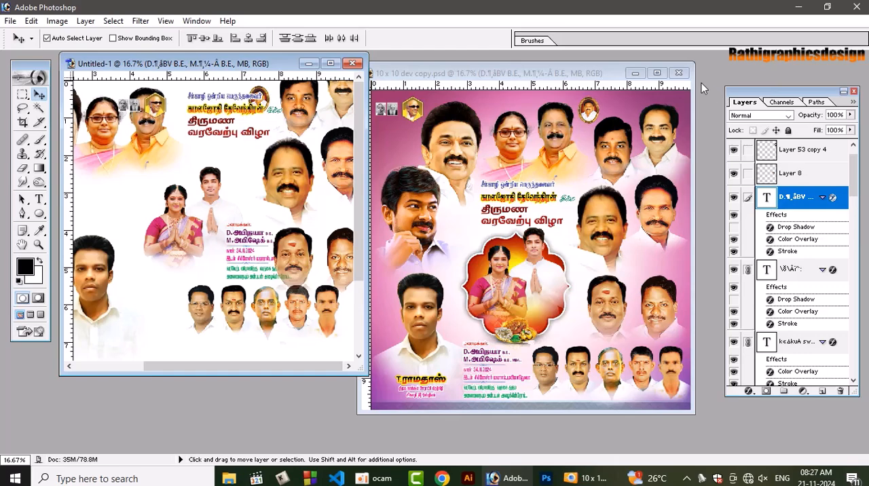
pyautogui.click(678, 72)
pyautogui.click(329, 64)
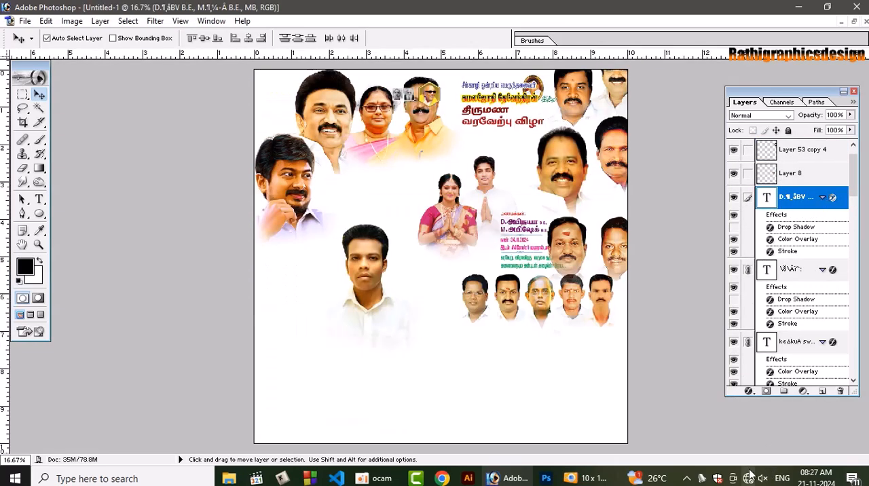
# Arrange the five small portraits, the single portrait, the bridal couple and the details text across the page's lower half
pyautogui.moveTo(543, 306); pyautogui.dragTo(545, 404)
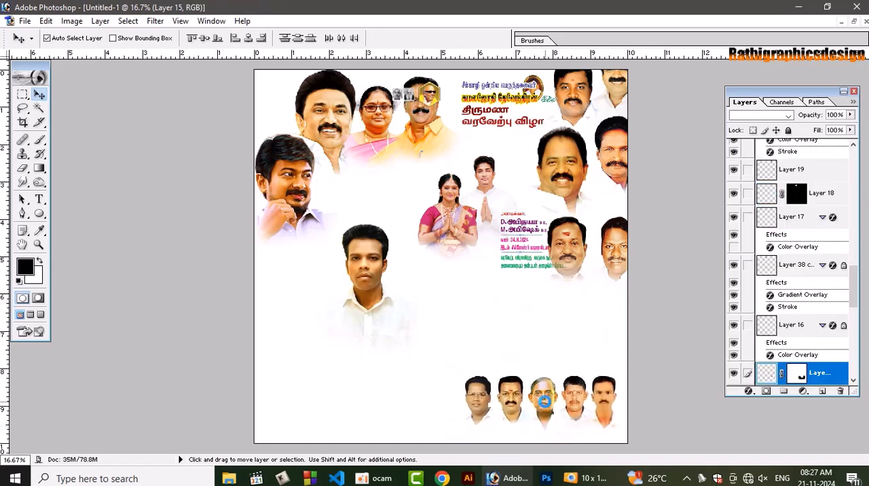
pyautogui.moveTo(373, 259); pyautogui.dragTo(309, 348)
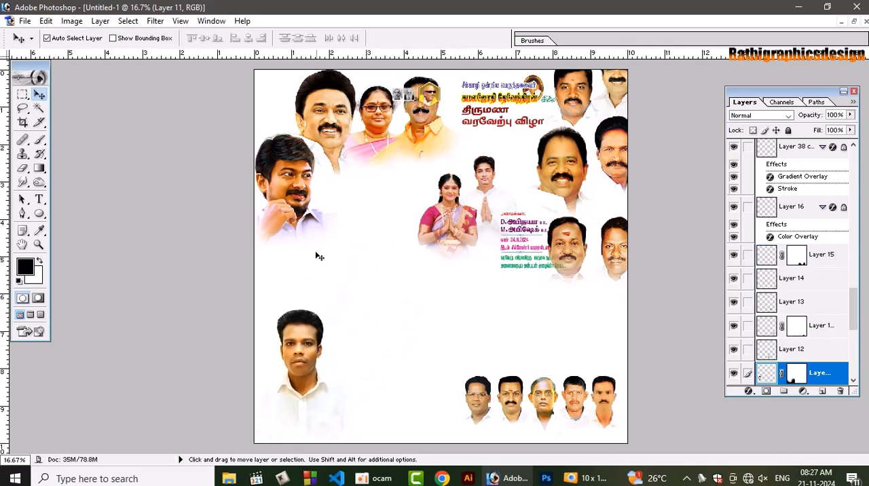
pyautogui.moveTo(464, 220); pyautogui.dragTo(413, 301)
pyautogui.click(511, 225)
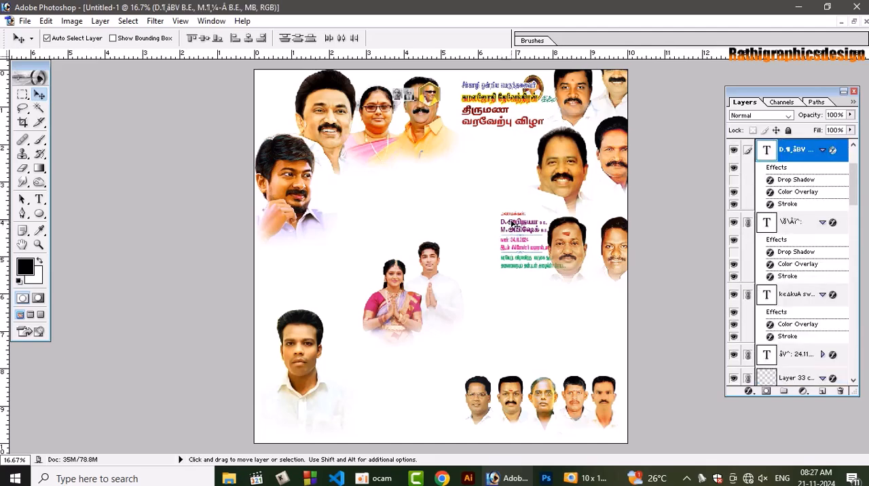
pyautogui.moveTo(516, 224); pyautogui.dragTo(394, 371)
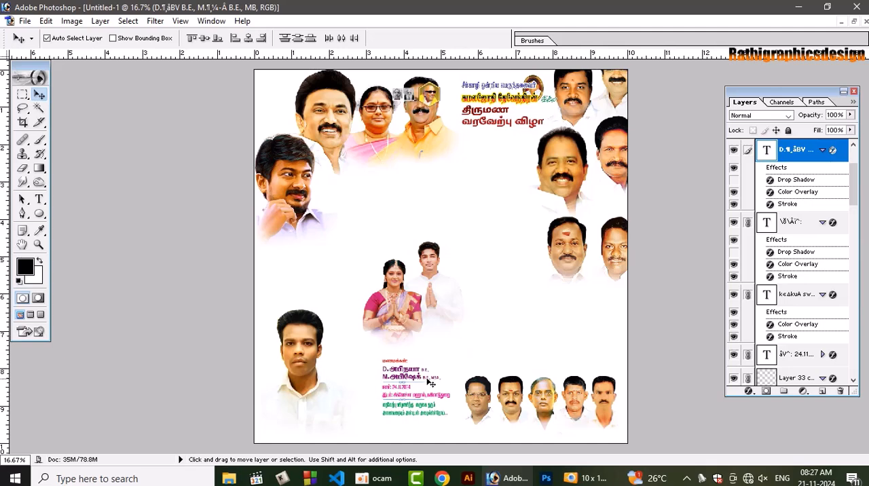
# Shift the right-edge portraits fully onto the page and move the two upper ones leftward to the heading area
pyautogui.moveTo(548, 271); pyautogui.dragTo(547, 309)
pyautogui.moveTo(561, 178); pyautogui.dragTo(480, 205)
pyautogui.moveTo(588, 150); pyautogui.dragTo(491, 115)
pyautogui.hotkey('ctrl', 'z')
pyautogui.keyDown('shift'); pyautogui.rightClick(592, 139); pyautogui.keyUp('shift')
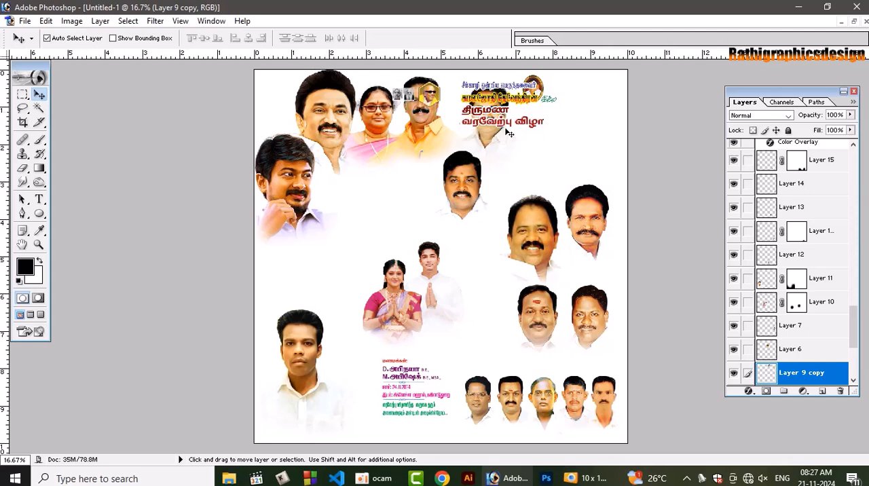
# Move the large portrait on the right beside the bridal couple and shift the three portraits around it leftward
pyautogui.click(557, 225)
pyautogui.moveTo(556, 226); pyautogui.dragTo(502, 242)
pyautogui.moveTo(585, 229); pyautogui.dragTo(543, 243)
pyautogui.hotkey('ctrl', 'z')
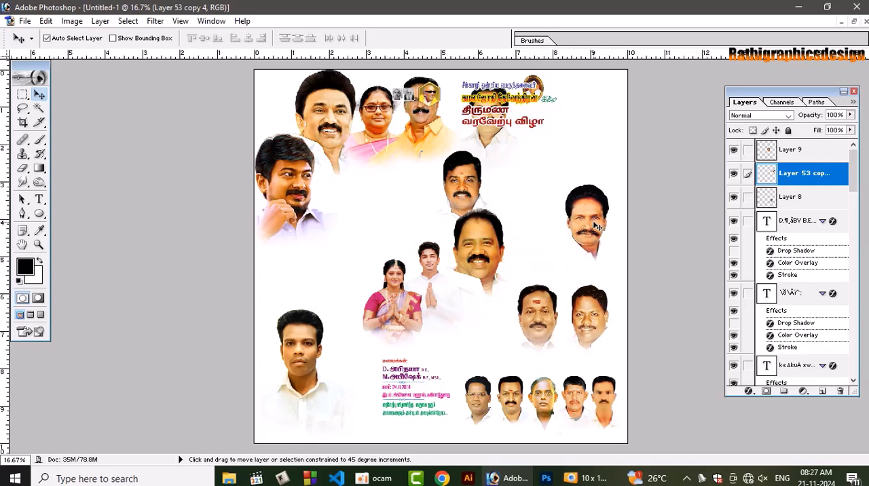
pyautogui.moveTo(597, 226); pyautogui.dragTo(545, 220)
pyautogui.moveTo(546, 311); pyautogui.dragTo(494, 320)
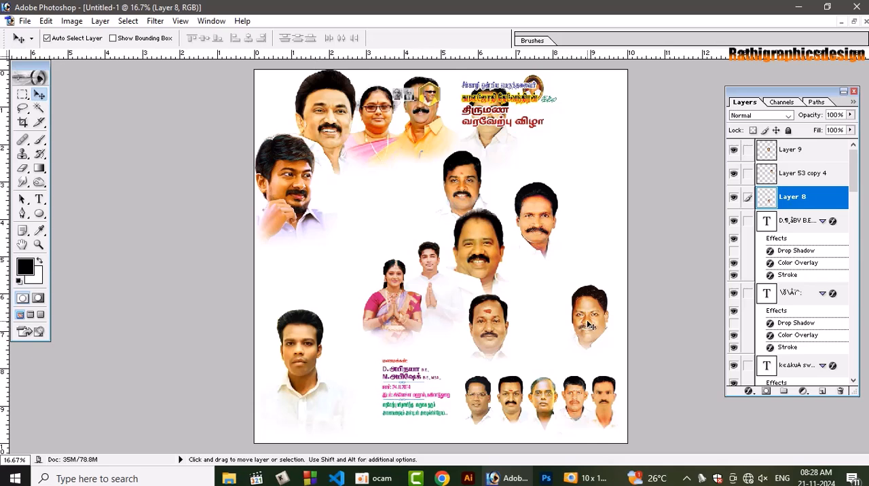
pyautogui.moveTo(589, 333); pyautogui.dragTo(545, 329)
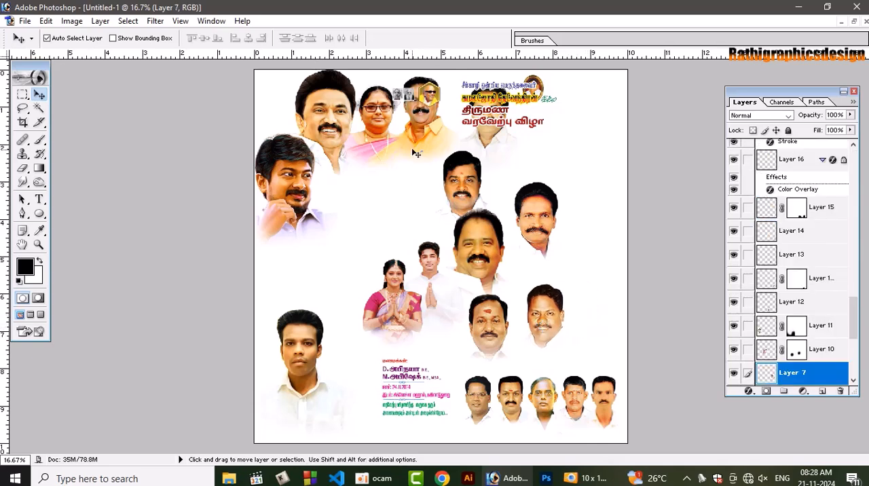
# Move the woman-and-man portrait pair and the two large upper portraits downward and slightly inward from the page edges
pyautogui.moveTo(416, 133); pyautogui.dragTo(439, 177)
pyautogui.moveTo(326, 129); pyautogui.dragTo(345, 148)
# Add a new empty layer directly above the Background layer
pyautogui.click(606, 216)
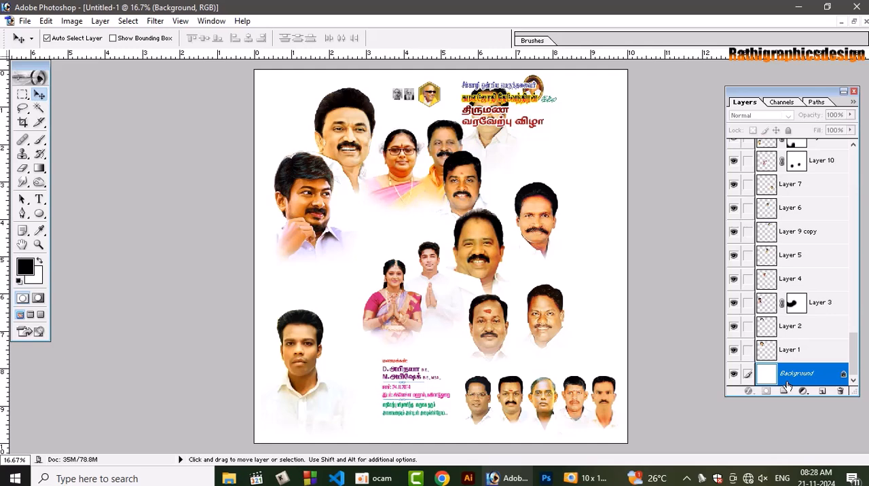
pyautogui.hotkey('ctrl', 'shift', 'n')
pyautogui.press('Return')
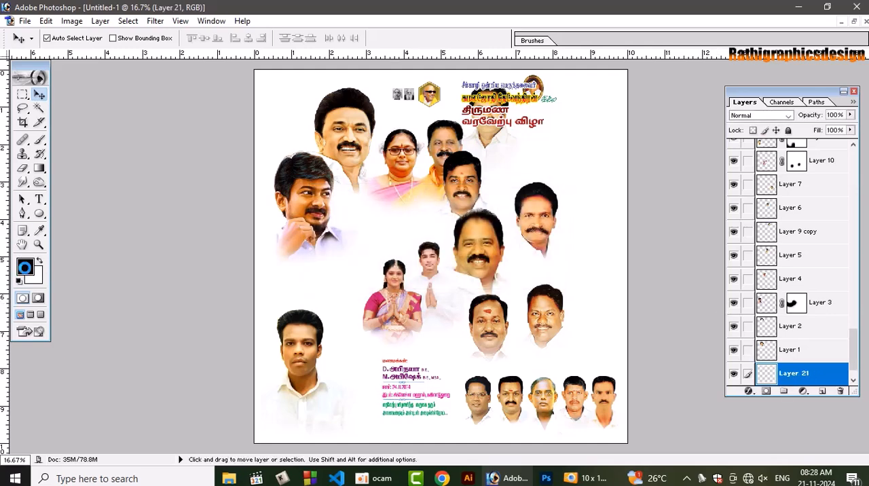
# Set the foreground color to brown 985D01 and fill the new layer with it
pyautogui.click(25, 266)
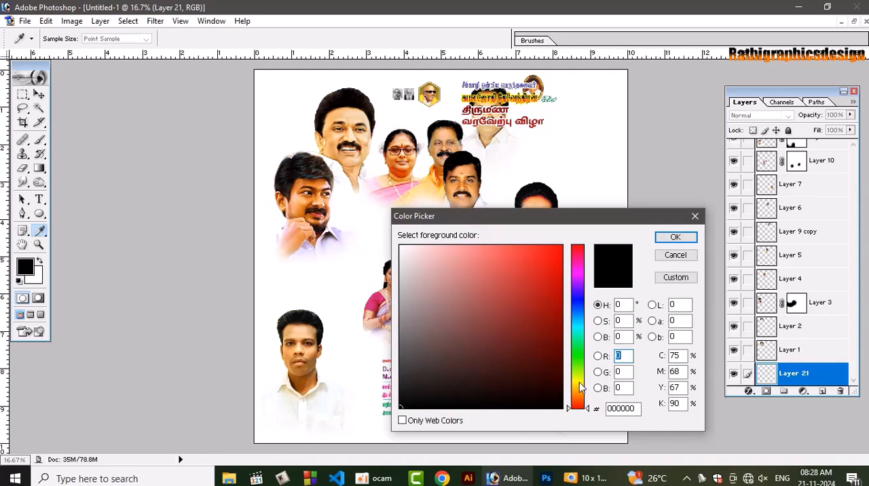
pyautogui.moveTo(580, 383); pyautogui.dragTo(578, 392)
pyautogui.moveTo(547, 322); pyautogui.dragTo(563, 326)
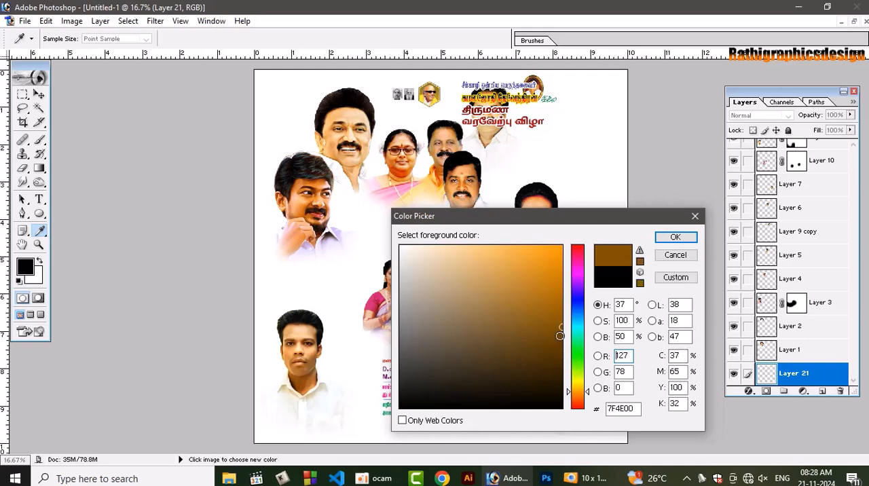
pyautogui.moveTo(561, 324); pyautogui.dragTo(560, 311)
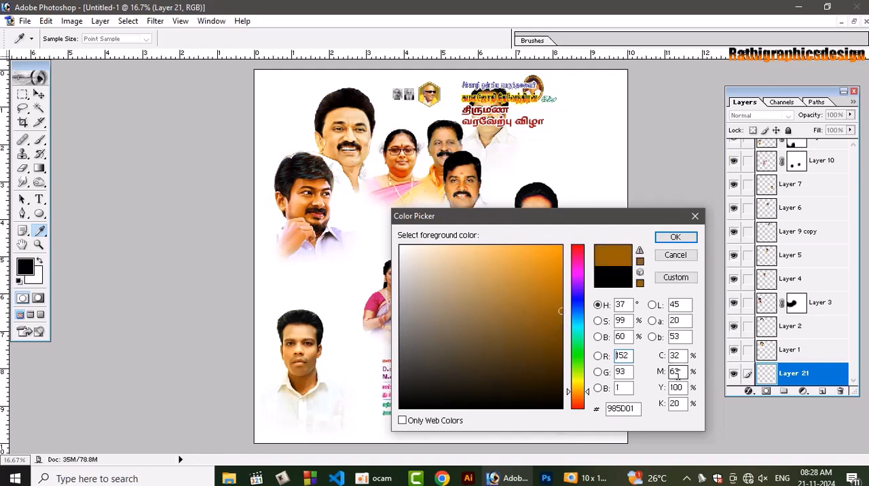
pyautogui.click(682, 237)
pyautogui.press('v')
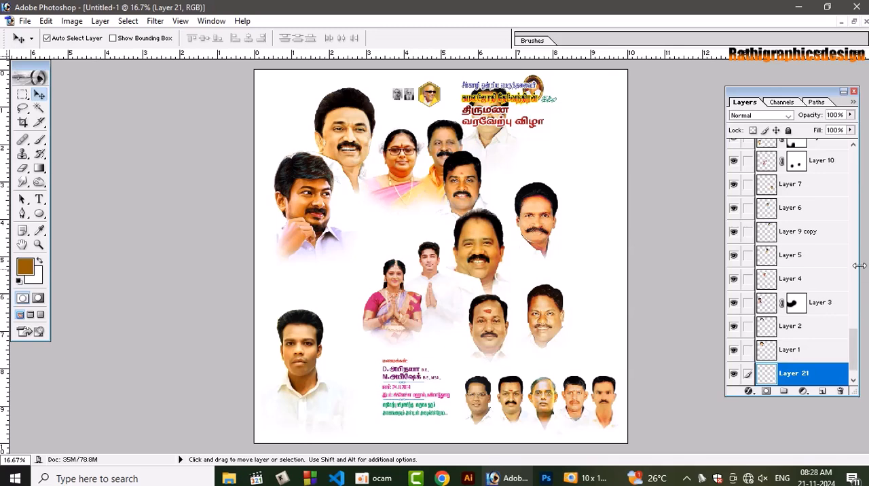
pyautogui.hotkey('ctrl', 'BackSpace')
pyautogui.hotkey('alt', 'BackSpace')
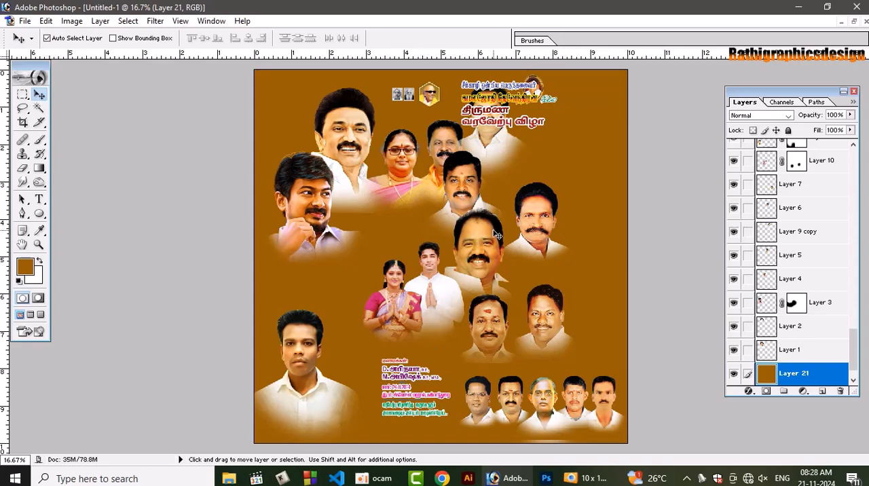
# Move the two small photos and the hexagonal emblem together into the page's upper-left corner
pyautogui.hotkey('ctrl', '+')
pyautogui.hotkey('ctrl', '+')
pyautogui.press('space')
pyautogui.moveTo(450, 256); pyautogui.dragTo(406, 362)
pyautogui.click(257, 176)
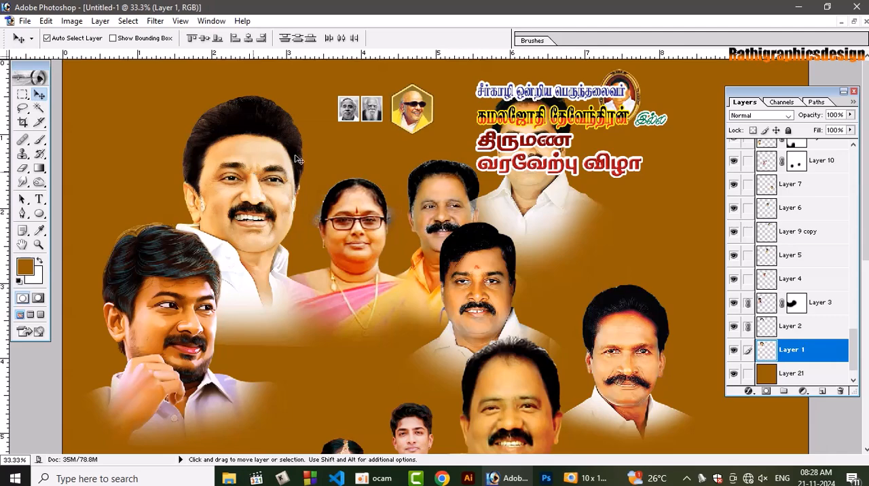
pyautogui.moveTo(409, 114); pyautogui.dragTo(157, 105)
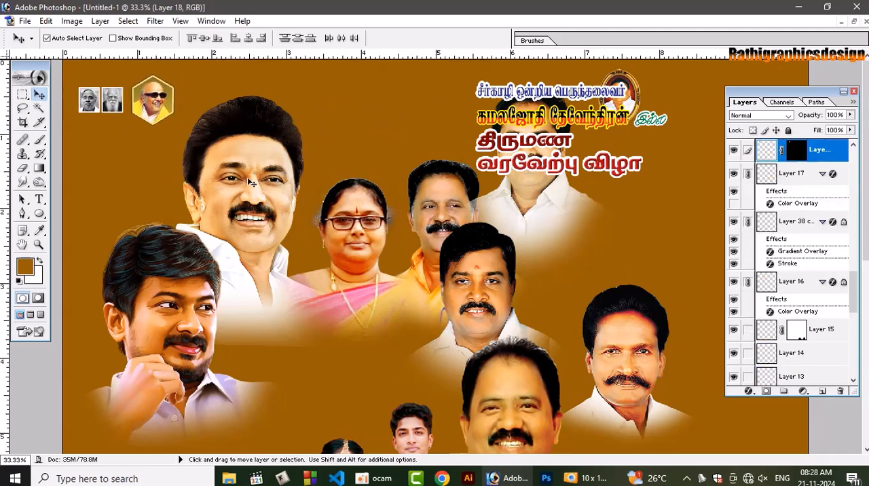
pyautogui.click(255, 229)
# Move the heading text block leftward beside the large upper portrait and lower the portrait above the couple slightly
pyautogui.hotkey('ctrl', '-')
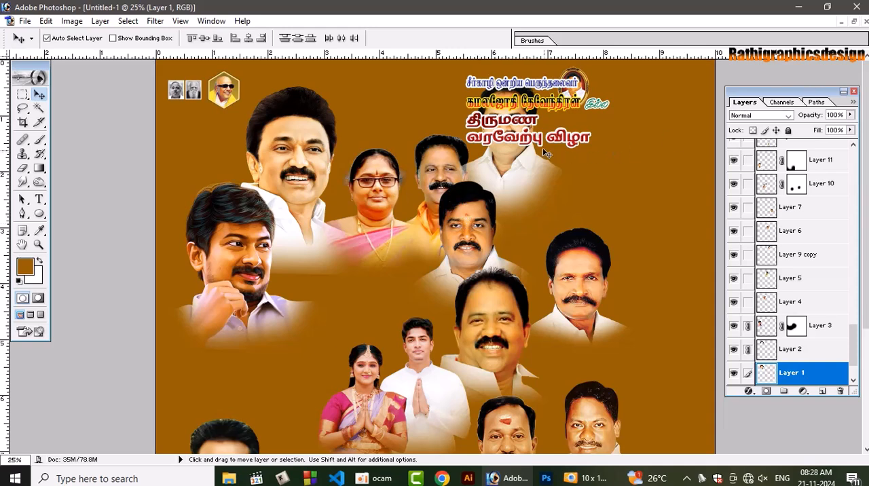
pyautogui.moveTo(476, 228); pyautogui.dragTo(480, 251)
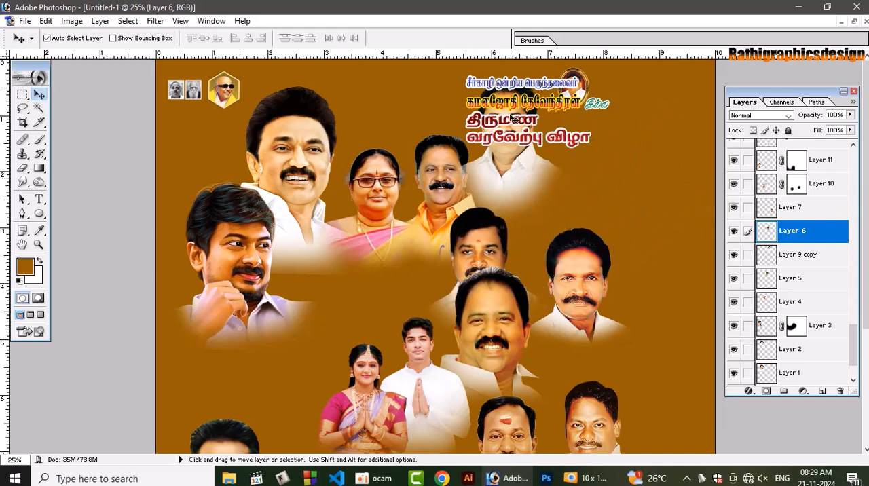
pyautogui.moveTo(509, 124); pyautogui.dragTo(384, 144)
pyautogui.click(576, 103)
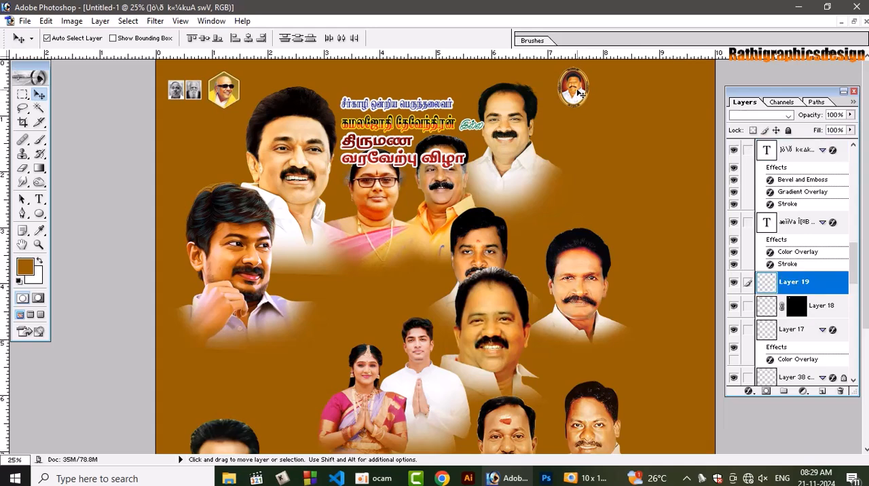
# Group two white-shirted portraits in the page's upper-right corner and move the oval portrait emblem beside the heading text
pyautogui.moveTo(522, 156); pyautogui.dragTo(647, 145)
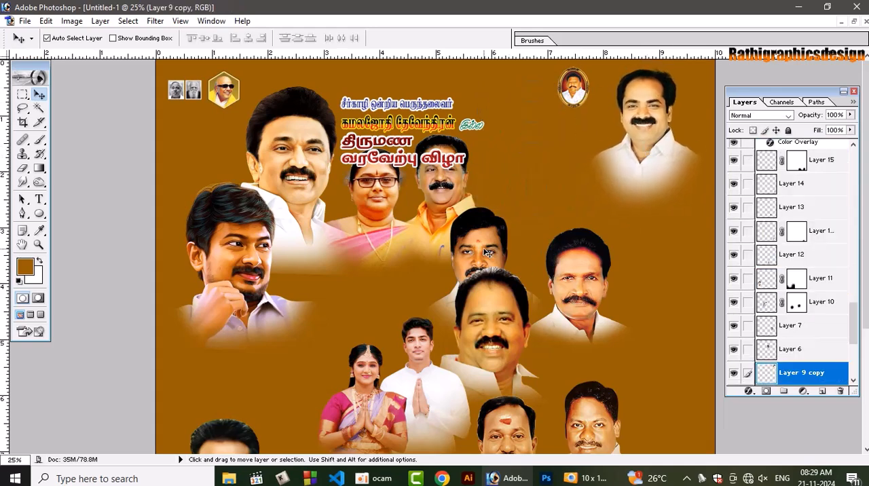
pyautogui.moveTo(487, 253); pyautogui.dragTo(576, 155)
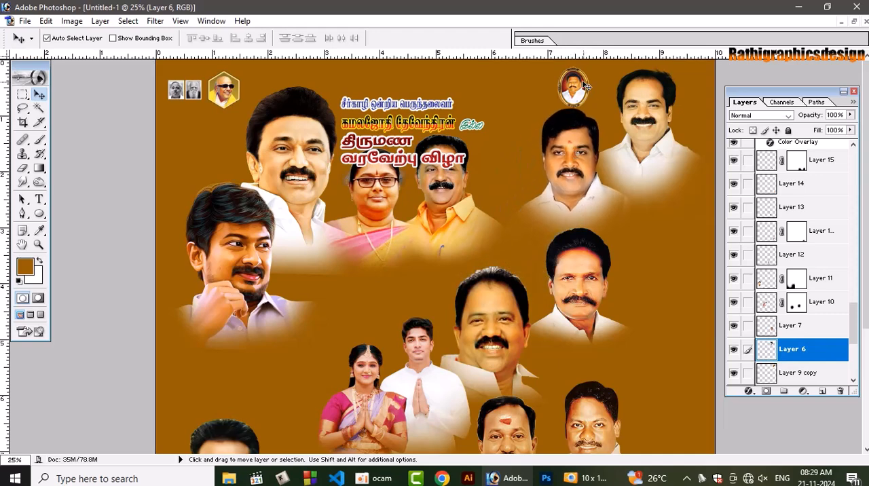
pyautogui.moveTo(585, 86); pyautogui.dragTo(517, 101)
pyautogui.click(572, 166)
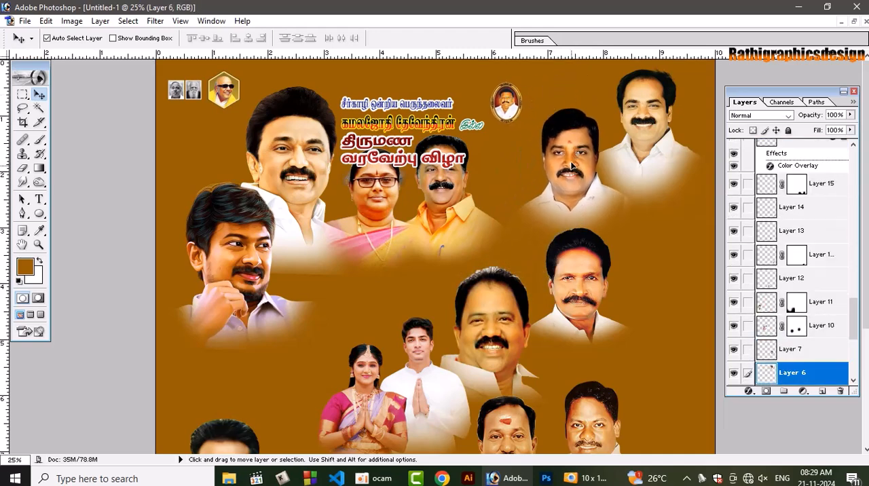
pyautogui.moveTo(572, 167); pyautogui.dragTo(579, 159)
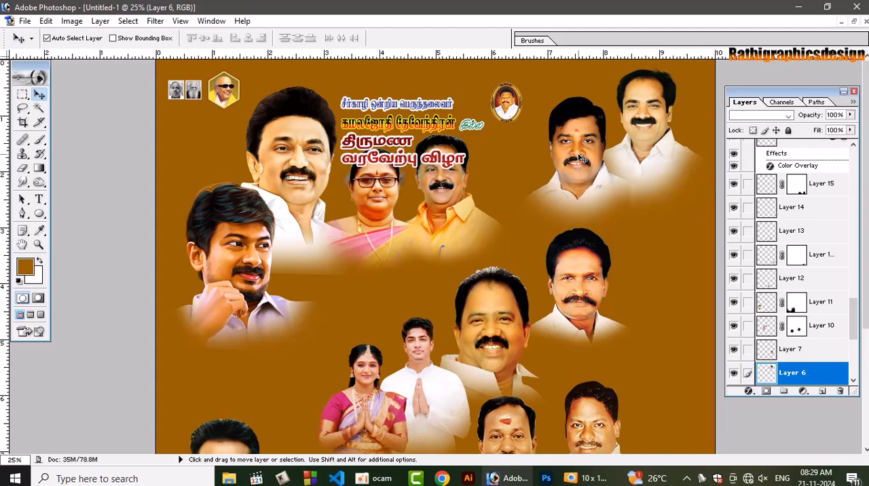
# Arrange four more portraits in two pairs along the page's right side, one below the upper-right pair and one above the five small portraits
pyautogui.moveTo(609, 291); pyautogui.dragTo(670, 253)
pyautogui.moveTo(481, 327); pyautogui.dragTo(556, 267)
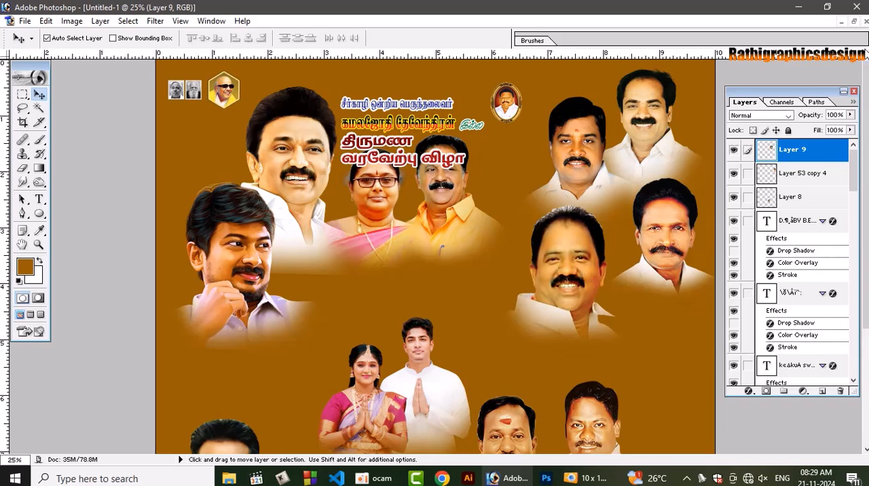
pyautogui.moveTo(867, 117); pyautogui.dragTo(866, 206)
pyautogui.moveTo(596, 303); pyautogui.dragTo(671, 272)
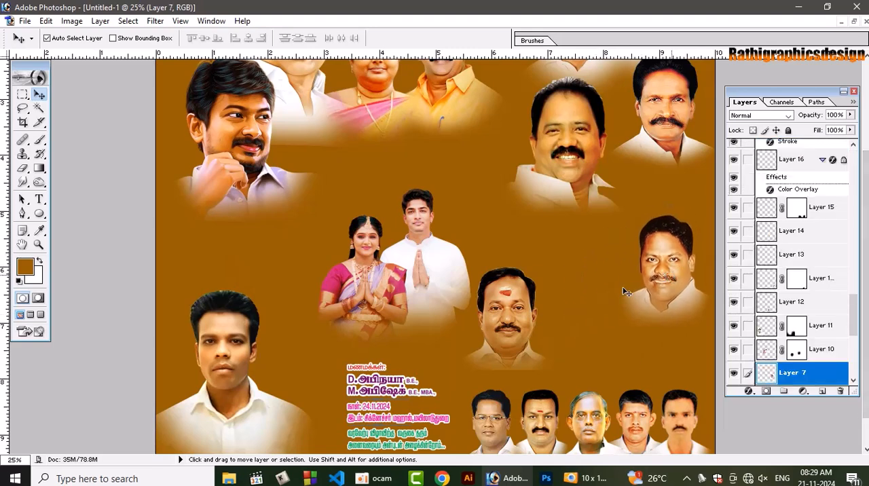
pyautogui.moveTo(509, 324); pyautogui.dragTo(600, 267)
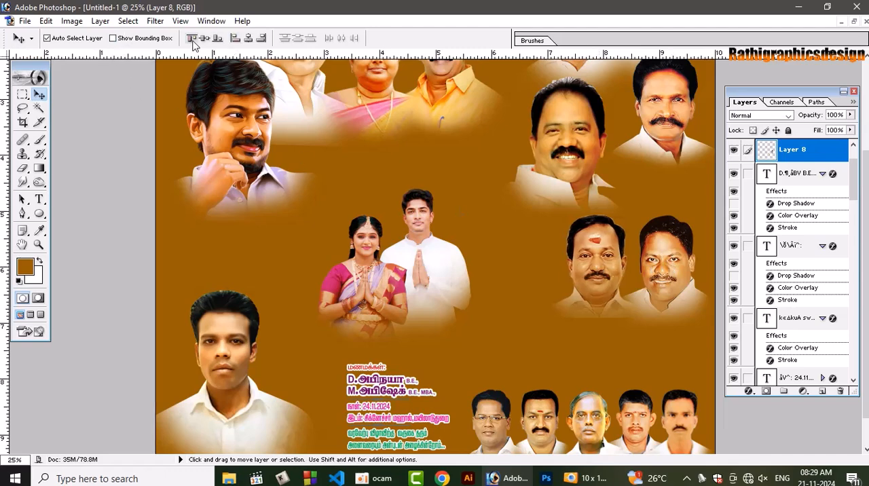
pyautogui.moveTo(669, 284); pyautogui.dragTo(657, 320)
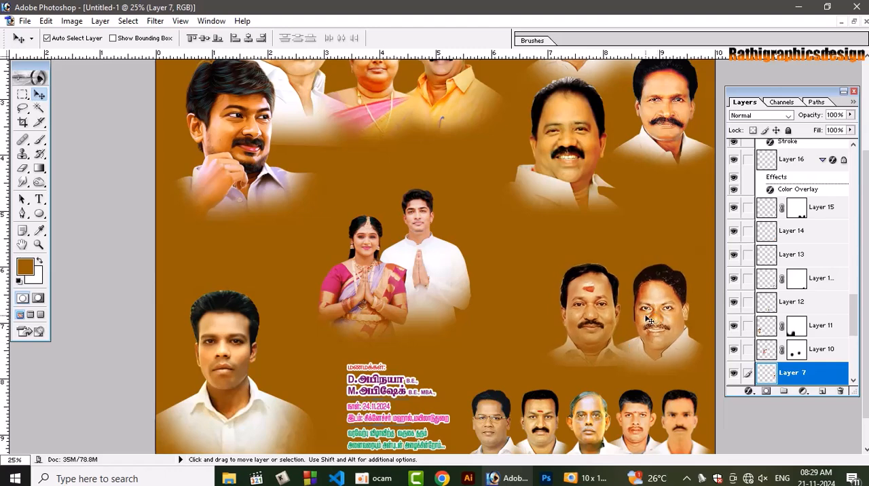
# Move the linked row of five small portraits up, closer to the pair of portraits above it
pyautogui.hotkey('ctrl', '0')
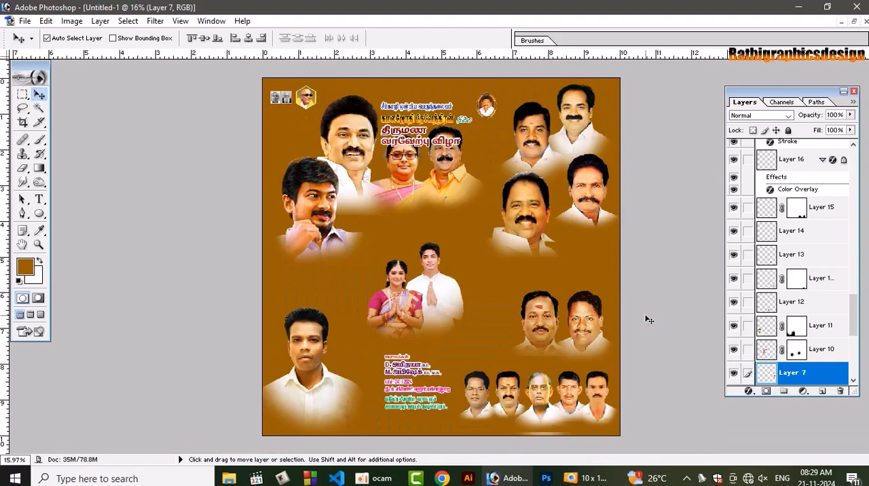
pyautogui.click(537, 397)
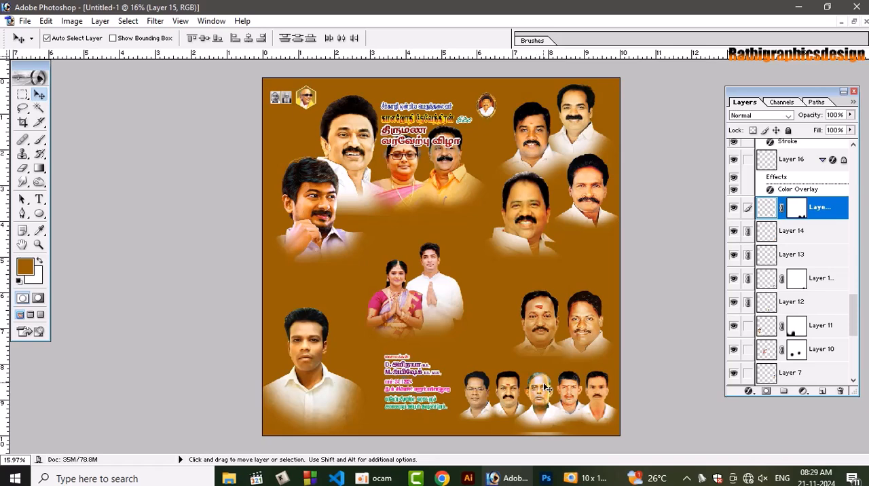
pyautogui.moveTo(547, 388); pyautogui.dragTo(545, 387)
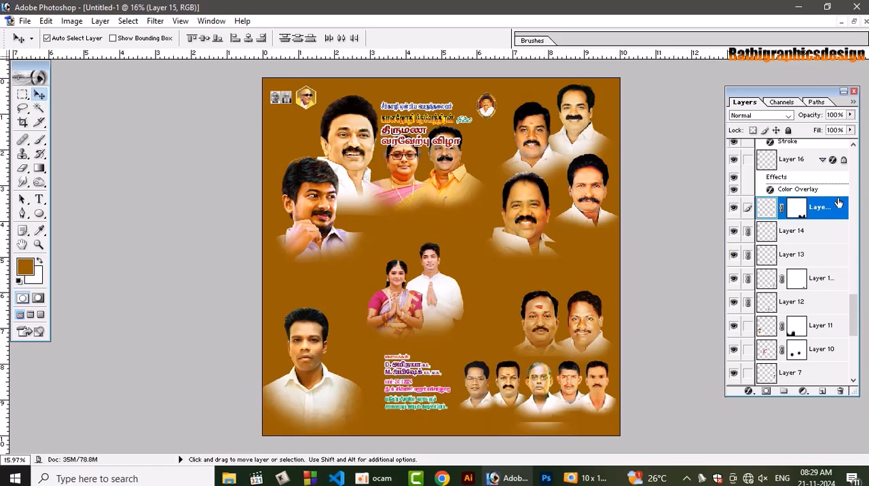
pyautogui.rightClick(800, 209)
pyautogui.click(747, 295)
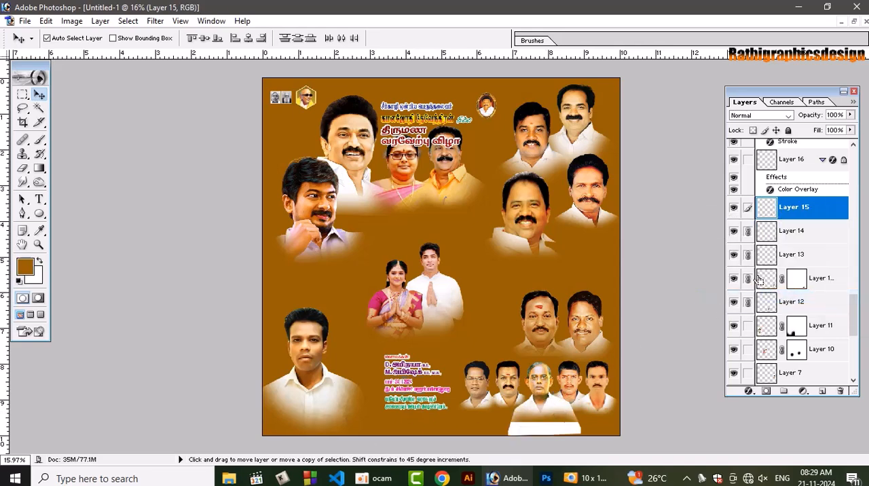
pyautogui.hotkey('ctrl', 'z')
# Erase the stray white line beneath the five small portraits with a smaller Eraser brush on Layer 15
pyautogui.press('e')
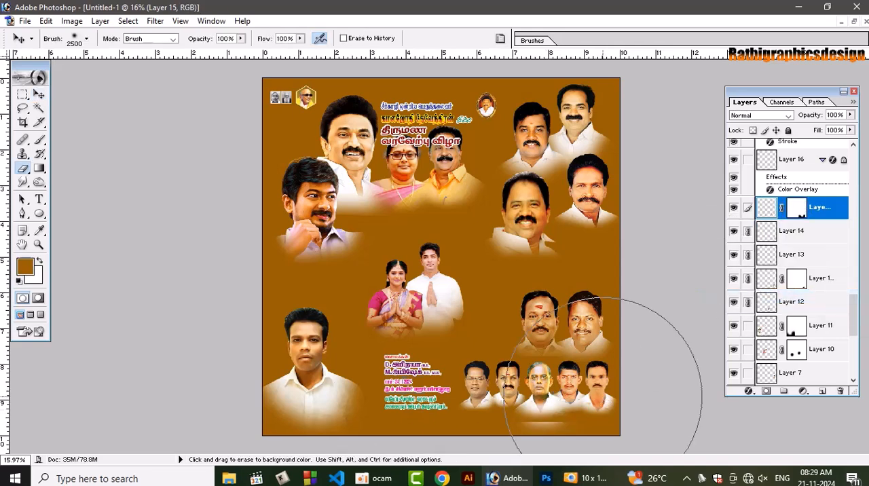
pyautogui.press('[')
pyautogui.press('[')
pyautogui.press('[')
pyautogui.press('[')
pyautogui.press('[')
pyautogui.press('[')
pyautogui.press('[')
pyautogui.press('[')
pyautogui.press('[')
pyautogui.press('[')
pyautogui.press('[')
pyautogui.press('[')
pyautogui.press('[')
pyautogui.press('[')
pyautogui.press('[')
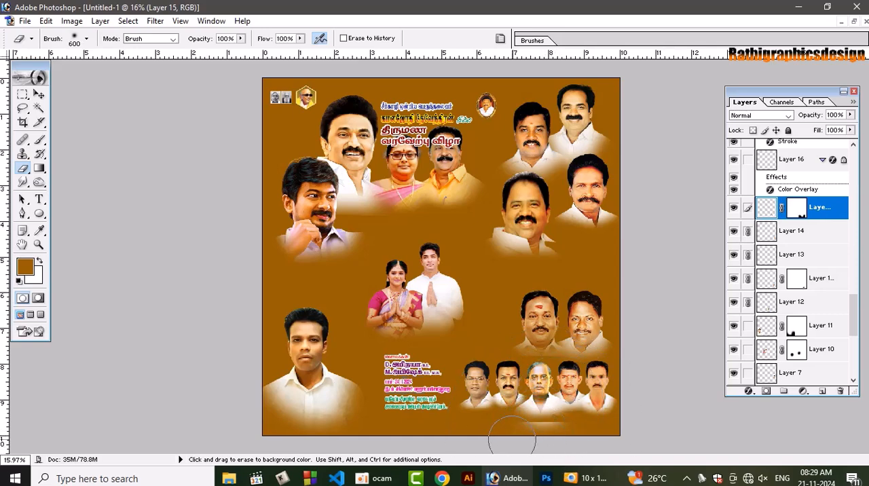
pyautogui.moveTo(535, 434)
pyautogui.mouseDown()
pyautogui.moveTo(565, 433)
pyautogui.moveTo(507, 436)
pyautogui.moveTo(503, 417)
pyautogui.moveTo(542, 436)
pyautogui.mouseUp()
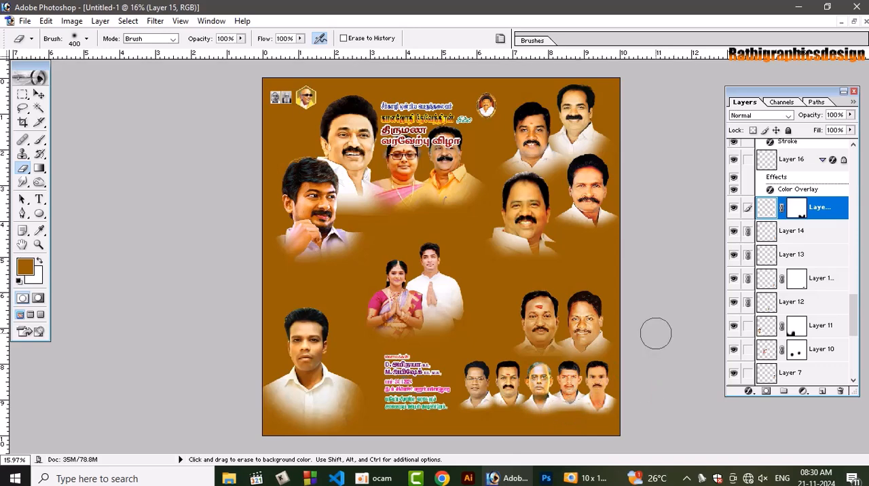
pyautogui.press('v')
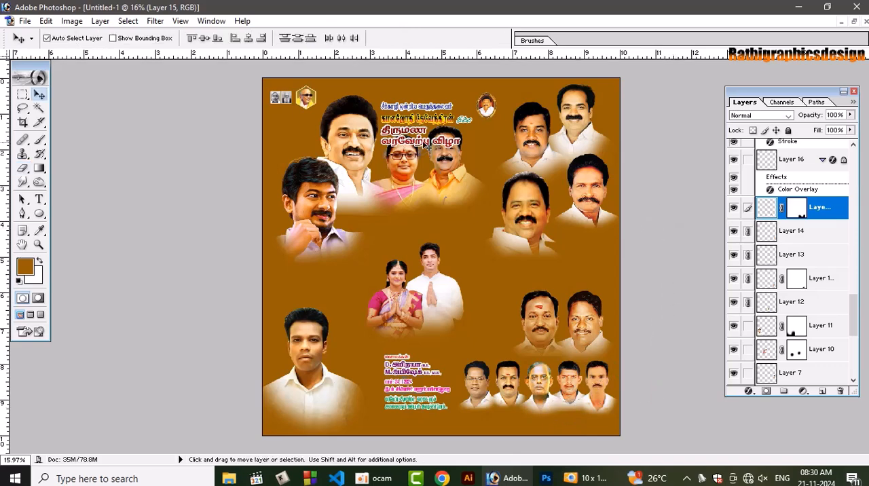
# Bring the large right-side portrait and its neighbour closer together, link them and scale the pair to 110.1%
pyautogui.moveTo(525, 194); pyautogui.dragTo(529, 196)
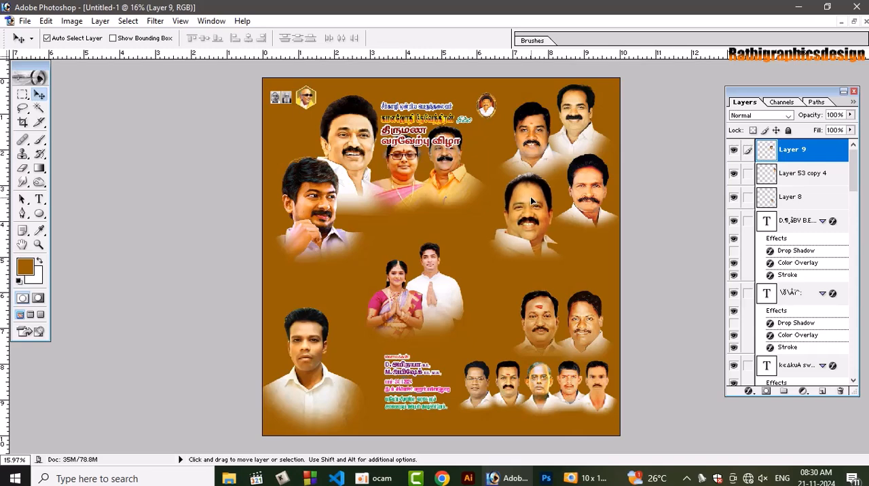
pyautogui.moveTo(587, 202); pyautogui.dragTo(585, 219)
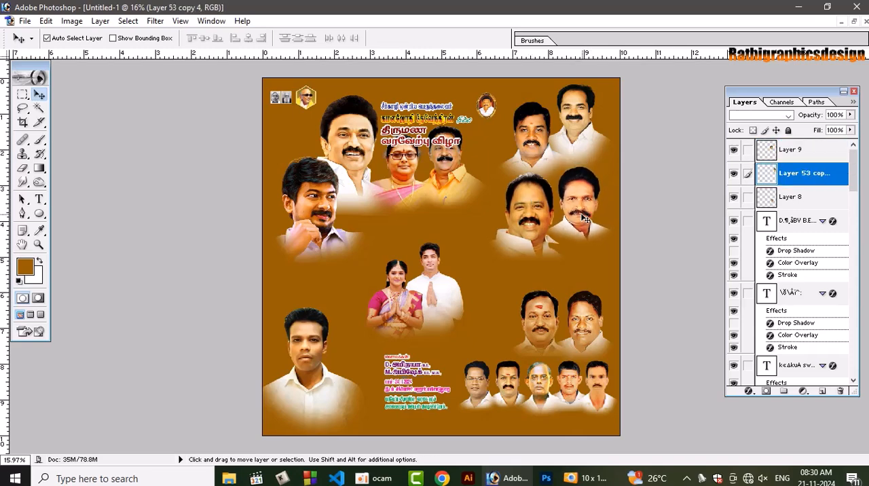
pyautogui.click(523, 214)
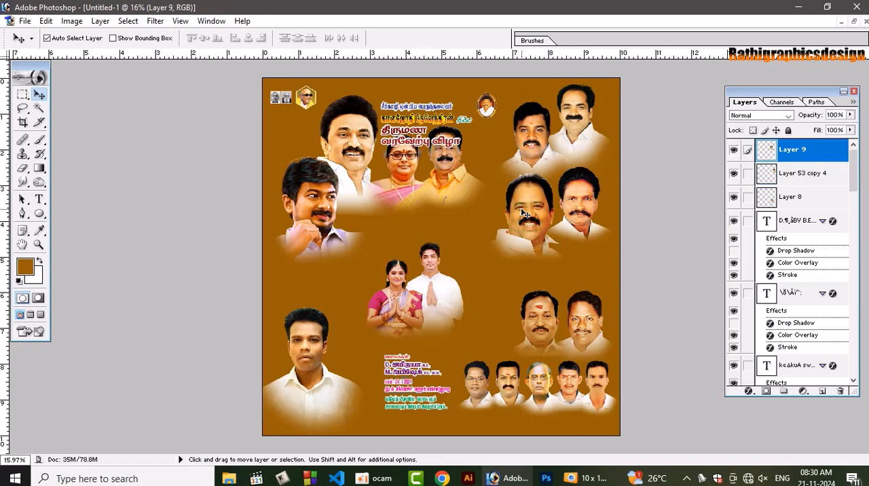
pyautogui.keyDown('shift'); pyautogui.click(579, 196); pyautogui.keyUp('shift')
pyautogui.hotkey('ctrl', 't')
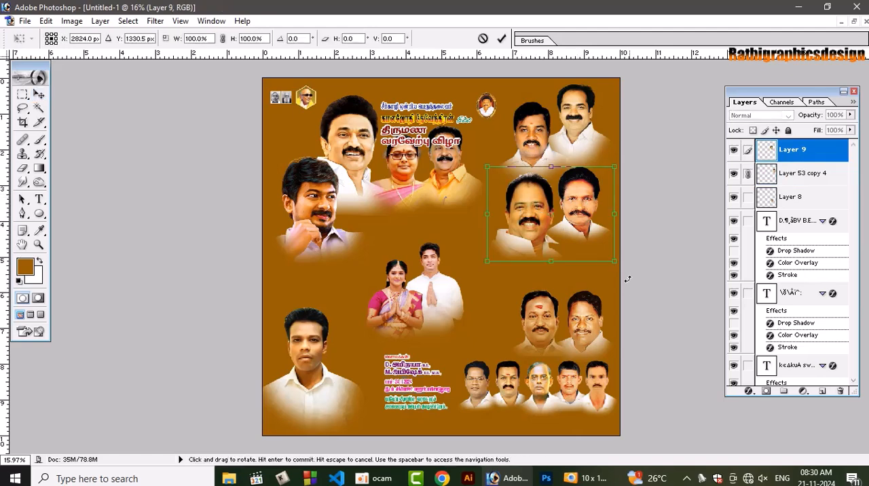
pyautogui.moveTo(614, 260); pyautogui.dragTo(626, 270)
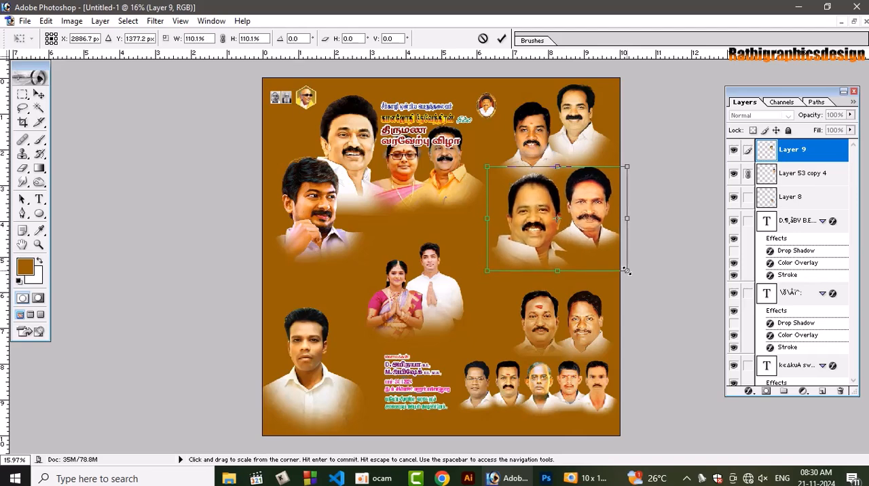
pyautogui.press('Return')
# Enlarge the portrait pair above the five small portraits slightly and move it up a little
pyautogui.click(597, 325)
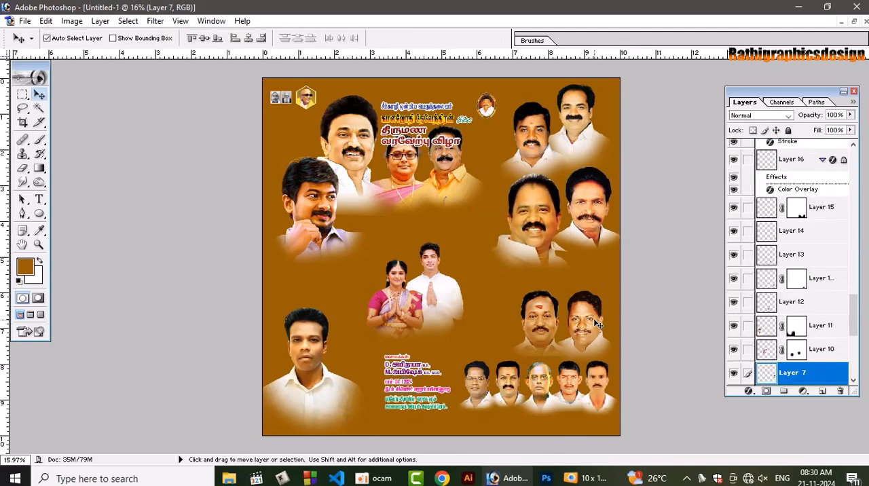
pyautogui.hotkey('ctrl', 't')
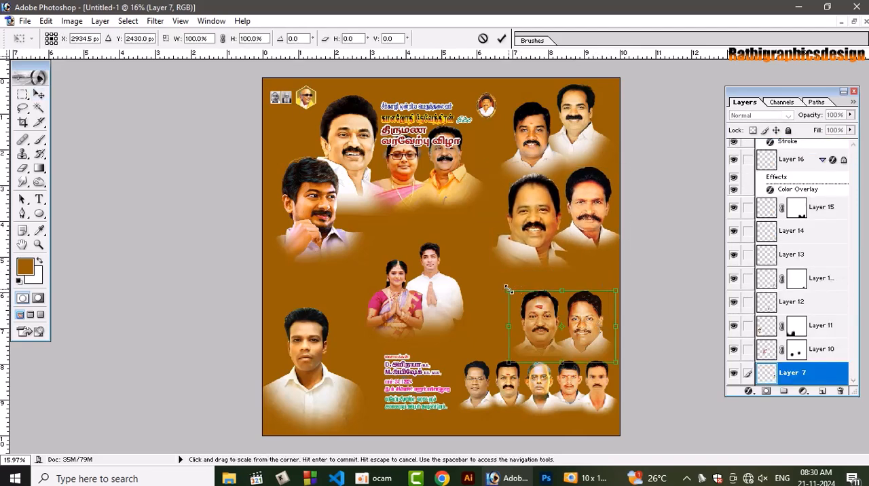
pyautogui.moveTo(506, 289); pyautogui.dragTo(500, 282)
pyautogui.press('Return')
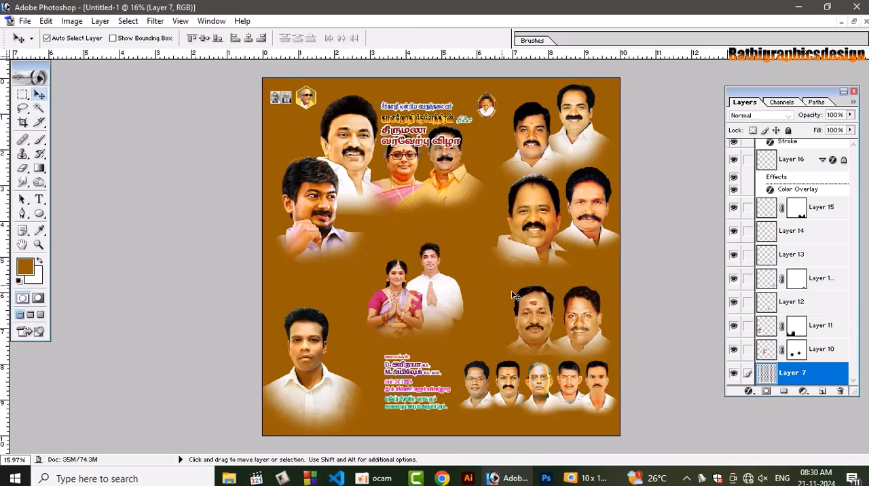
pyautogui.click(540, 323)
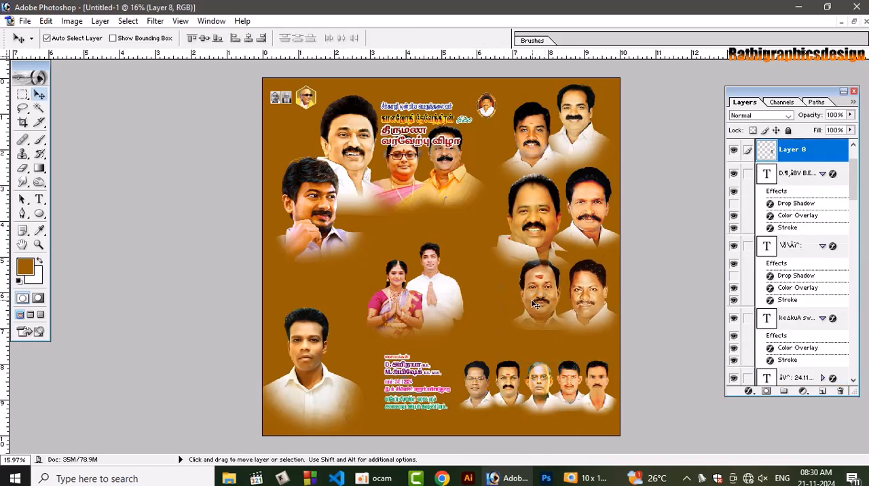
pyautogui.moveTo(530, 306)
pyautogui.mouseDown()
pyautogui.moveTo(532, 299)
pyautogui.moveTo(534, 315)
pyautogui.mouseUp()
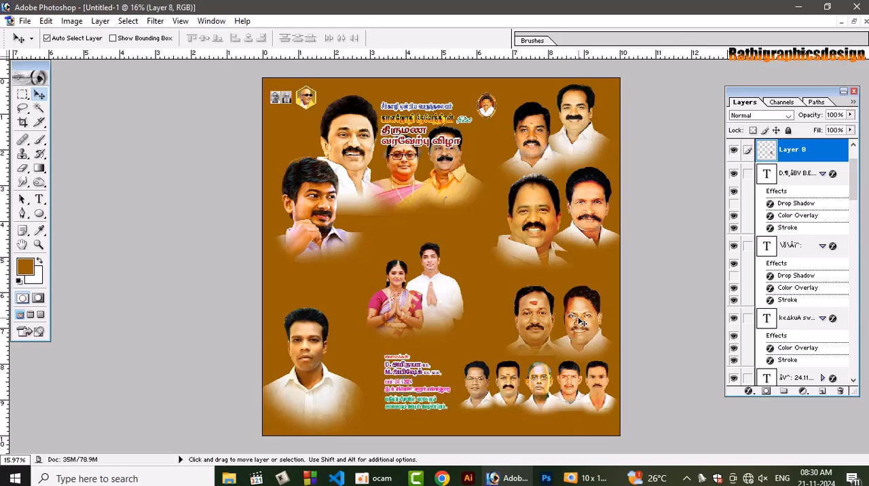
pyautogui.moveTo(581, 324); pyautogui.dragTo(576, 308)
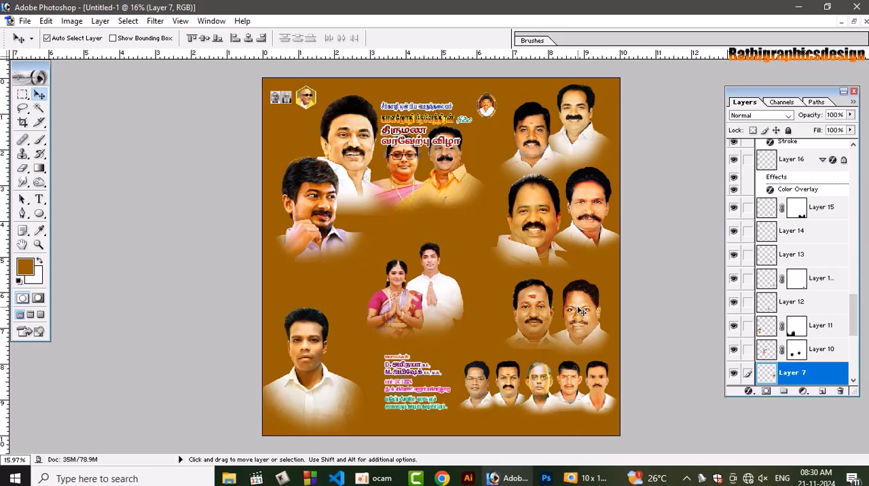
# Scale the portrait pair above the five small portraits to 112.5% and nudge it down, clear of the pair above
pyautogui.hotkey('ctrl', 't')
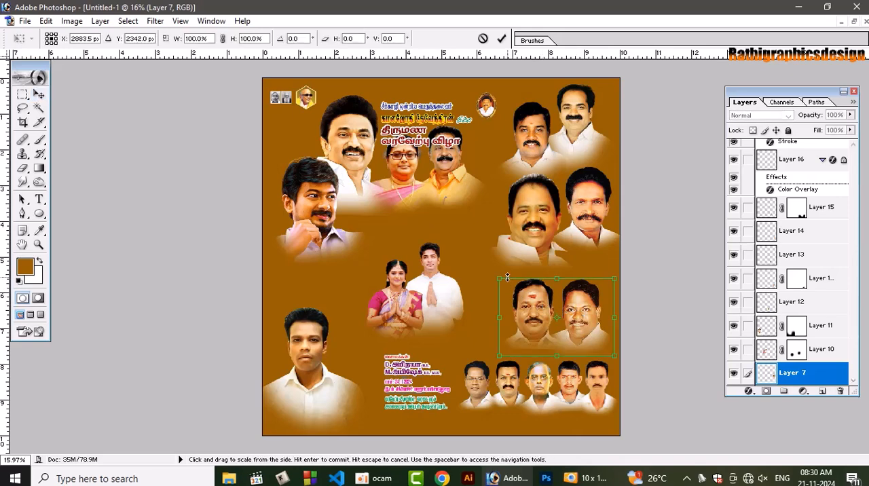
pyautogui.moveTo(499, 277); pyautogui.dragTo(480, 266)
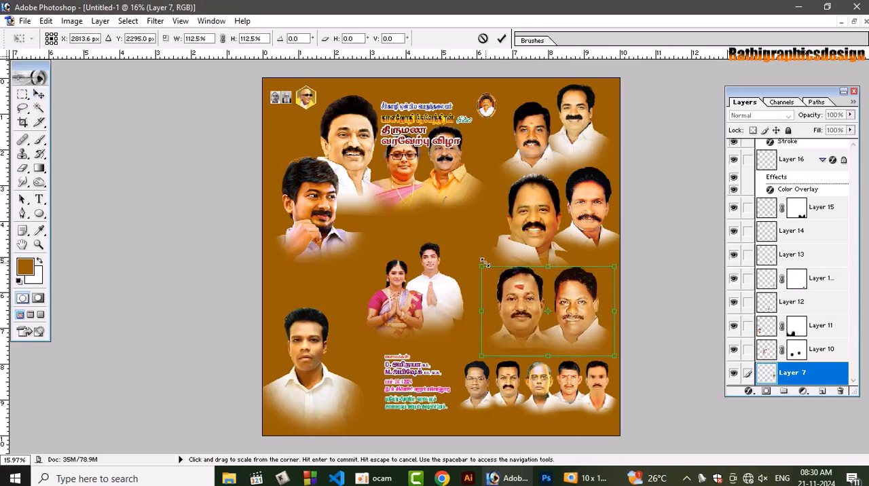
pyautogui.doubleClick(565, 305)
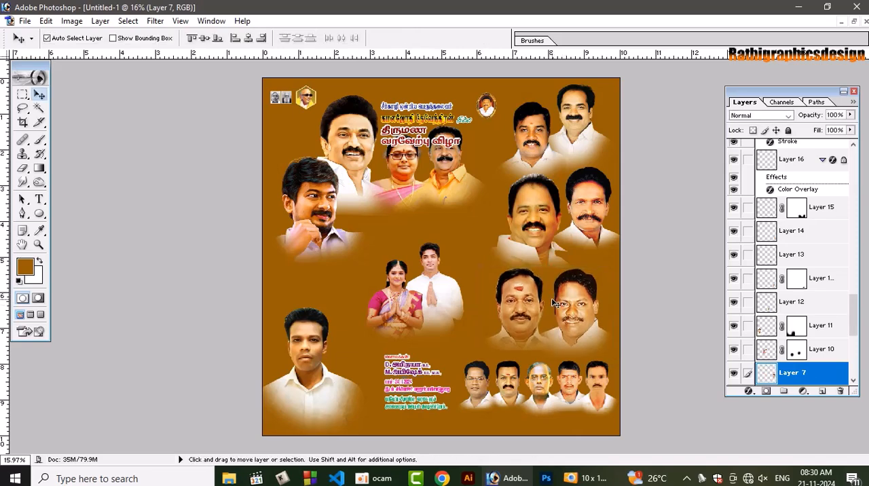
pyautogui.hotkey('shift', 'Down')
pyautogui.press('Right')
pyautogui.press('Right')
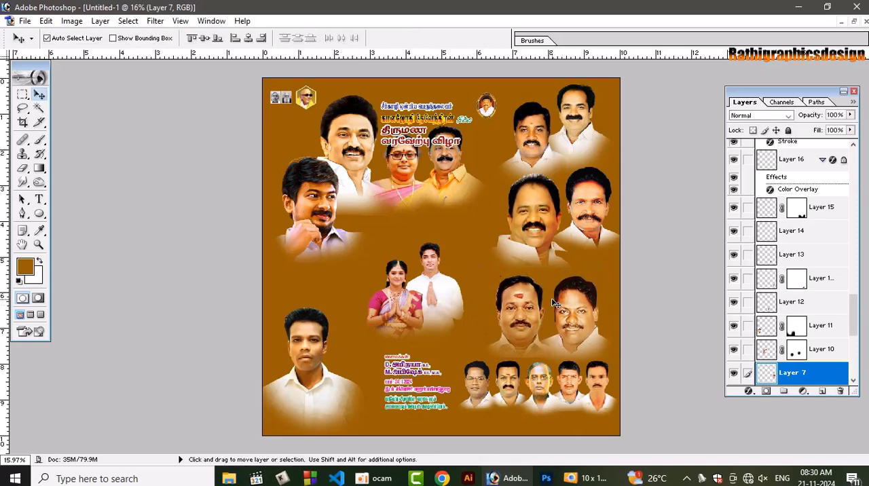
# Move the enlarged lower-right portrait pair toward the page's right edge, with its final position nudged slightly left
pyautogui.moveTo(575, 315); pyautogui.dragTo(592, 328)
pyautogui.hotkey('shift', 'Left')
pyautogui.hotkey('shift', 'Left')
pyautogui.hotkey('shift', 'Left')
pyautogui.hotkey('shift', 'Left')
pyautogui.hotkey('shift', 'Left')
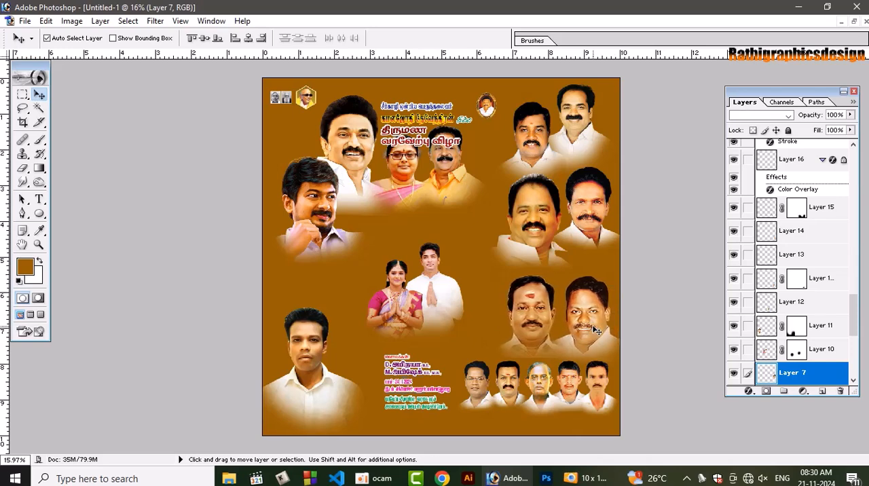
pyautogui.hotkey('shift', 'Left')
pyautogui.hotkey('shift', 'Left')
pyautogui.hotkey('shift', 'Left')
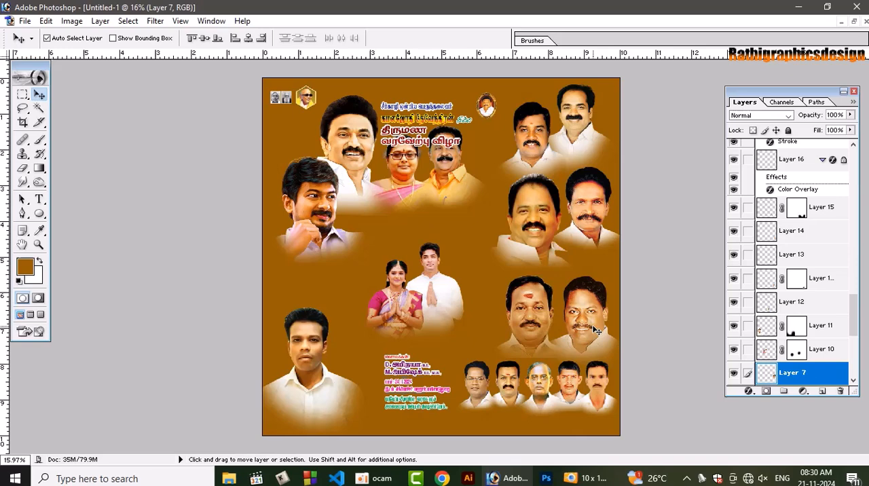
# Nudge the row of five small portraits right and move the middle right-hand portrait pair slightly down and left
pyautogui.click(602, 404)
pyautogui.hotkey('shift', 'Right')
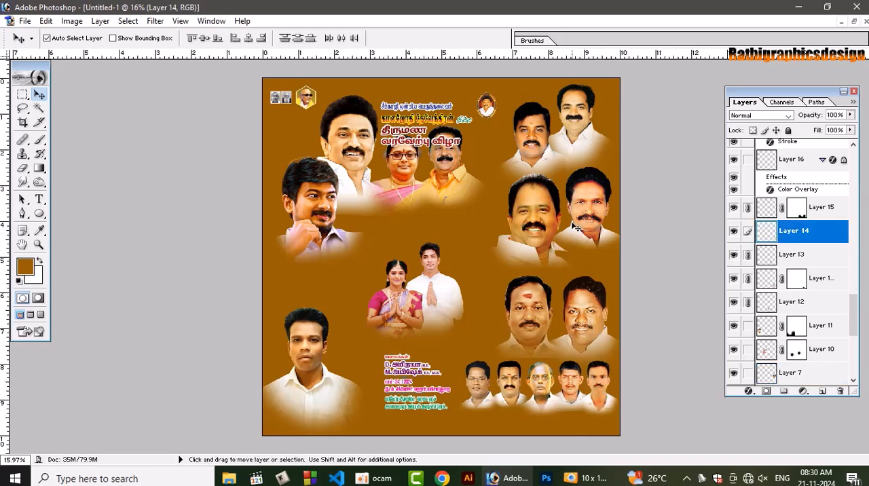
pyautogui.moveTo(581, 213); pyautogui.dragTo(577, 220)
# Link the two portraits in the page's upper-right corner and scale the pair to 112.9%
pyautogui.click(574, 121)
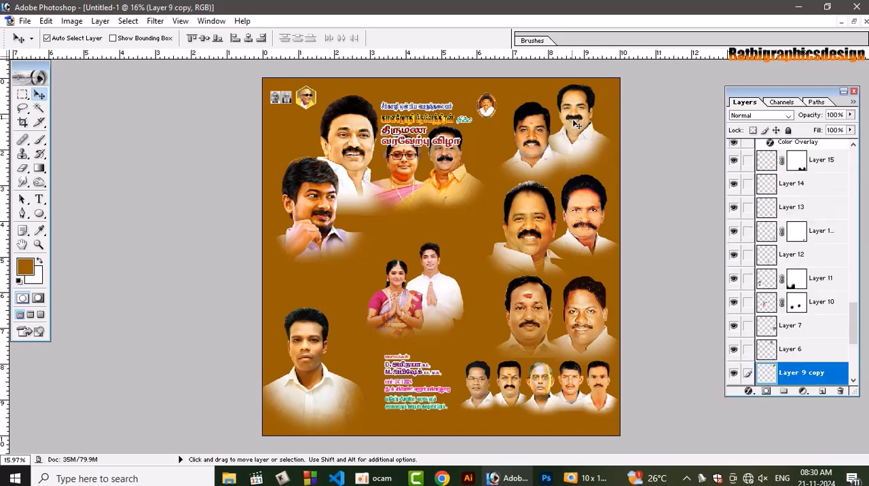
pyautogui.hotkey('ctrl', 't')
pyautogui.press('Return')
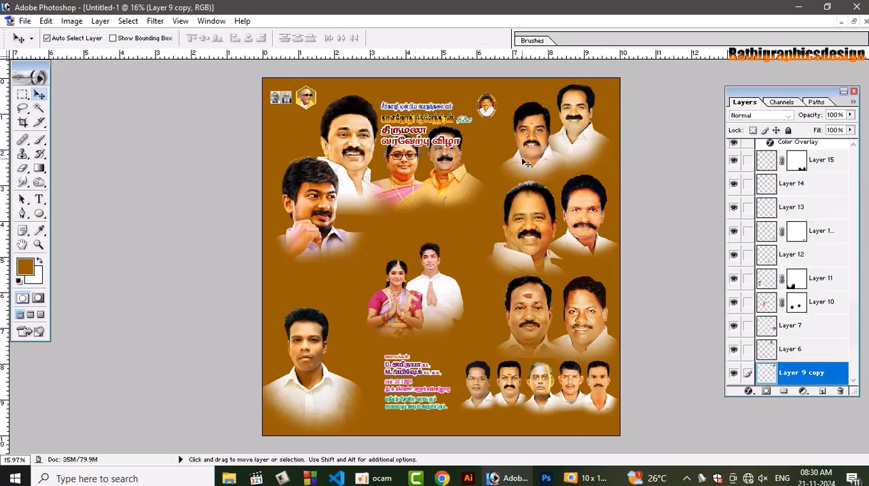
pyautogui.rightClick(529, 136)
pyautogui.click(543, 144)
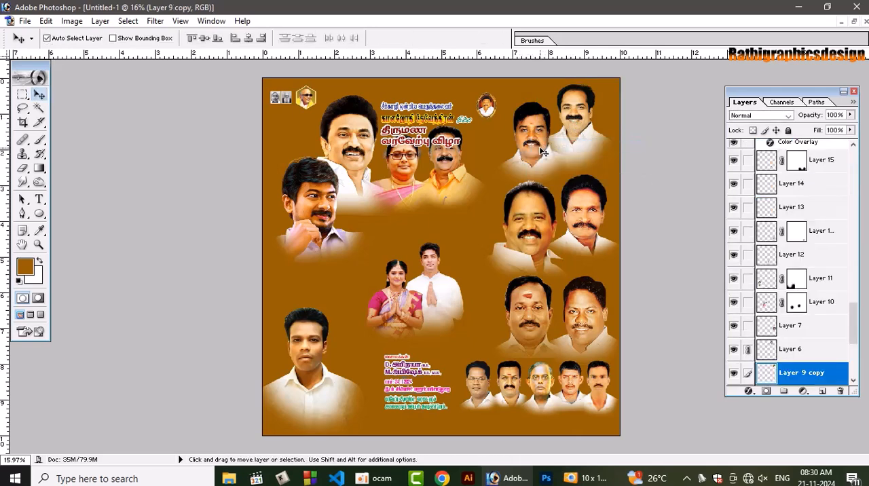
pyautogui.hotkey('ctrl', 't')
pyautogui.moveTo(493, 192); pyautogui.dragTo(484, 203)
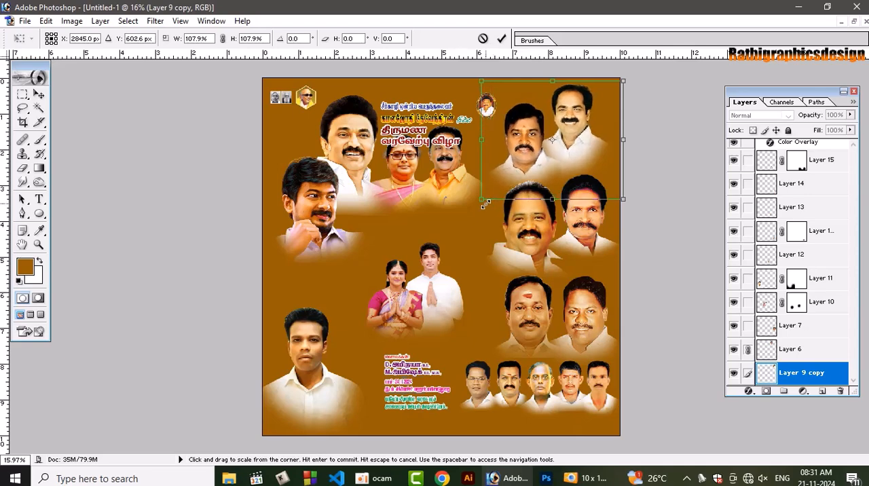
pyautogui.moveTo(623, 199); pyautogui.dragTo(628, 204)
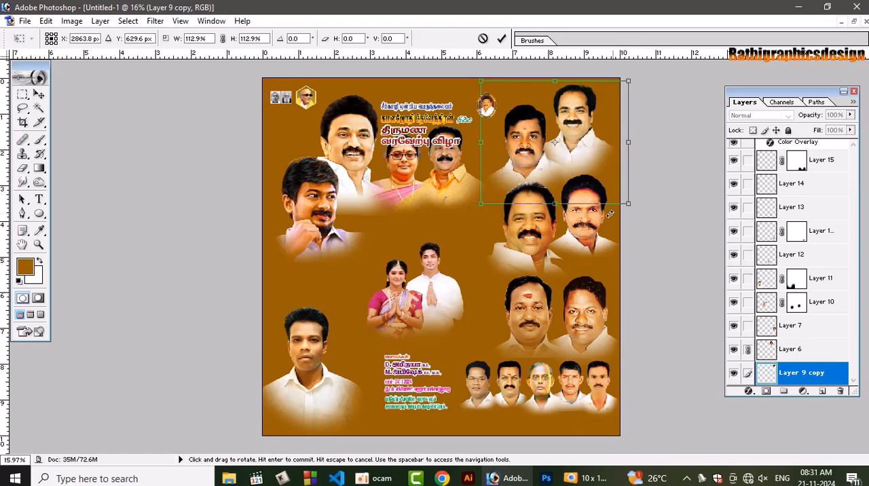
pyautogui.press('Return')
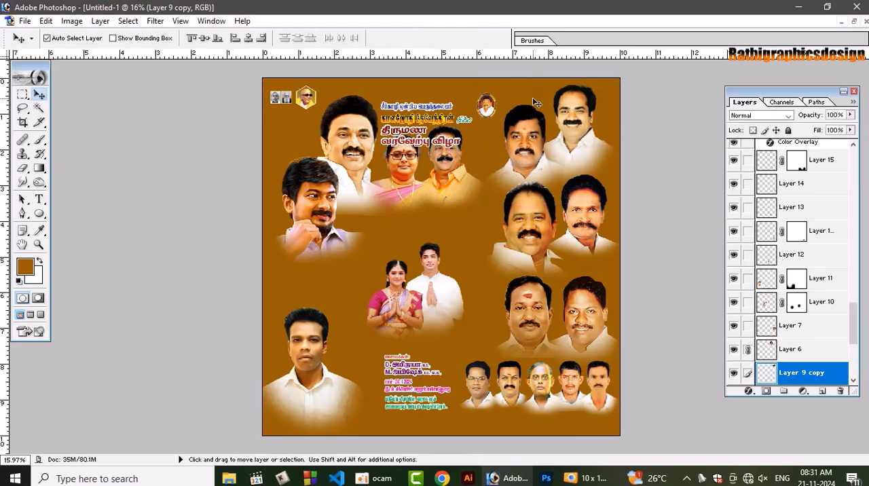
# Move the bride and groom image slightly down and right, closer above the wedding details text
pyautogui.hotkey('ctrl', '+')
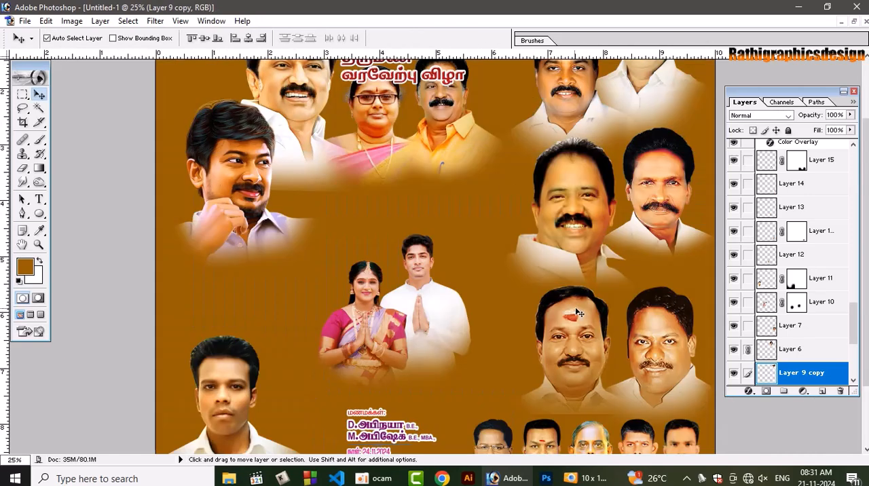
pyautogui.scroll(1, 578, 312)
pyautogui.moveTo(422, 315); pyautogui.dragTo(434, 330)
pyautogui.hotkey('ctrl', '0')
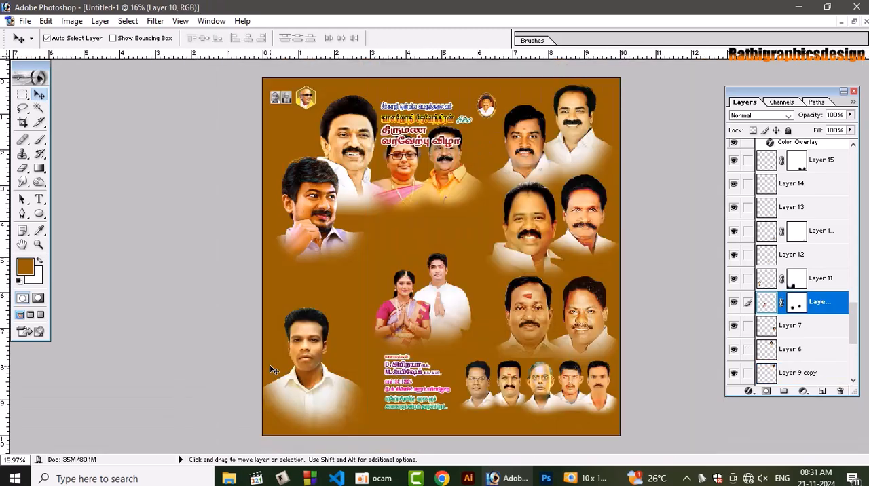
# Move the linked heading text down above the bride and groom, and place the woman-and-man portrait pair above the heading
pyautogui.click(445, 190)
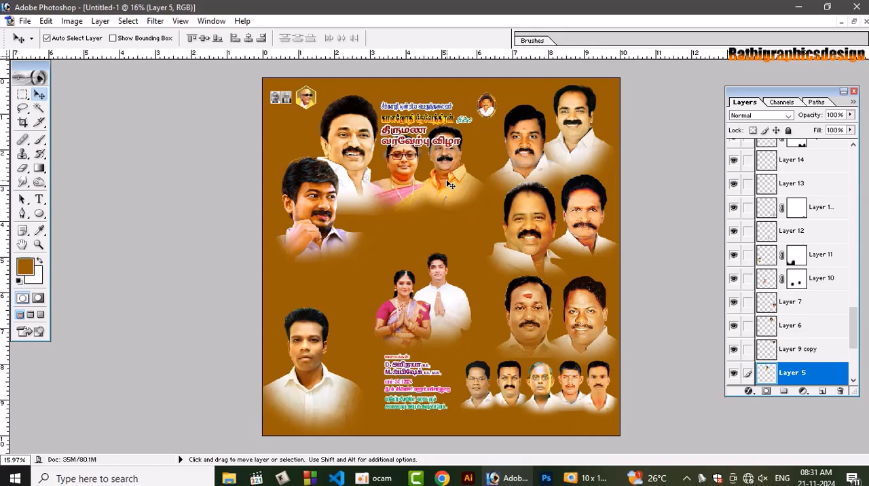
pyautogui.moveTo(447, 190); pyautogui.dragTo(577, 177)
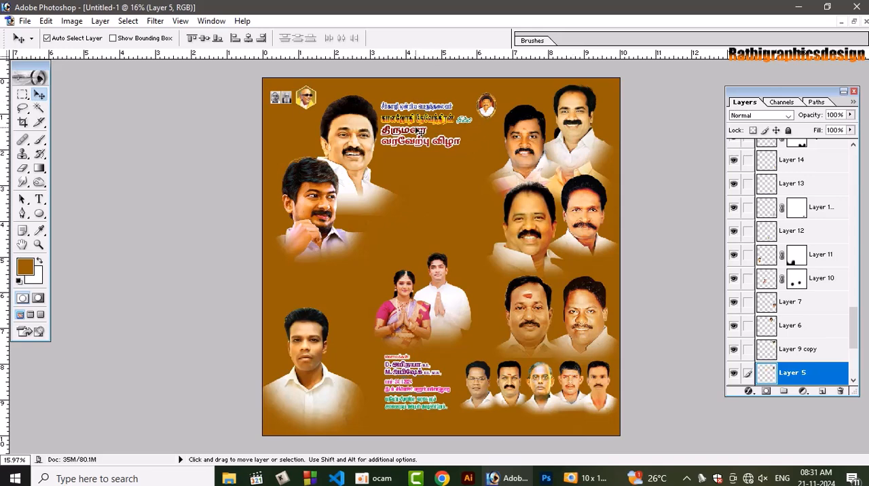
pyautogui.click(418, 132)
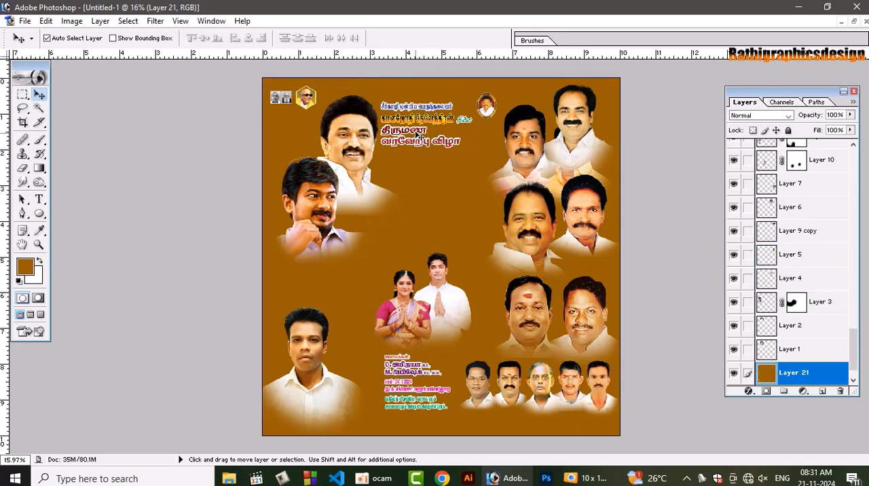
pyautogui.moveTo(422, 133); pyautogui.dragTo(428, 228)
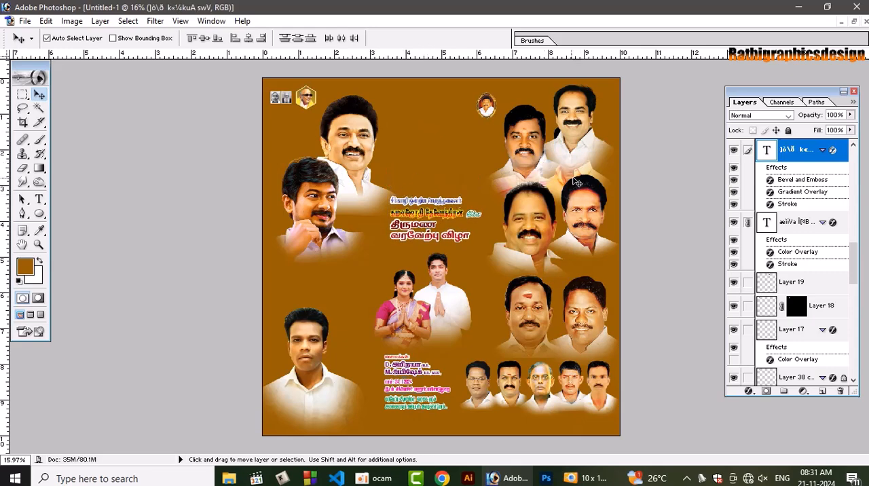
pyautogui.moveTo(576, 182); pyautogui.dragTo(449, 169)
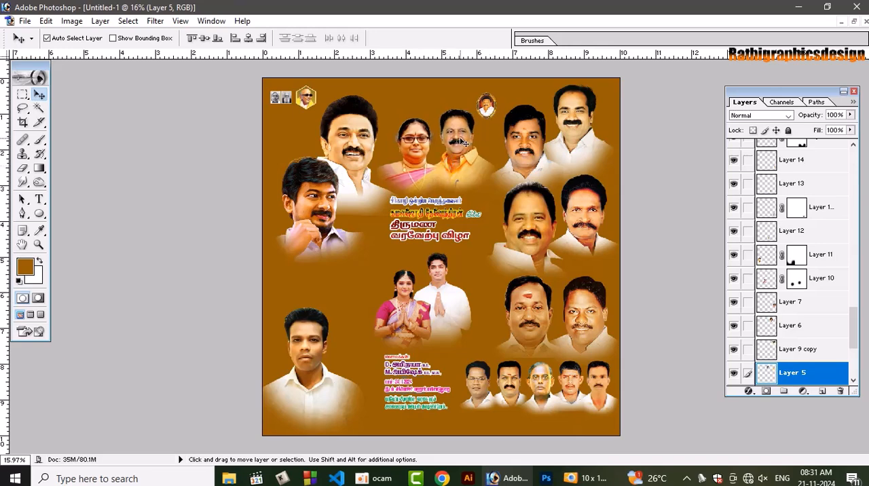
# Scale the woman-and-man pair to 111.8%, shift it right, and move the small oval emblem up and right of it
pyautogui.hotkey('ctrl', 't')
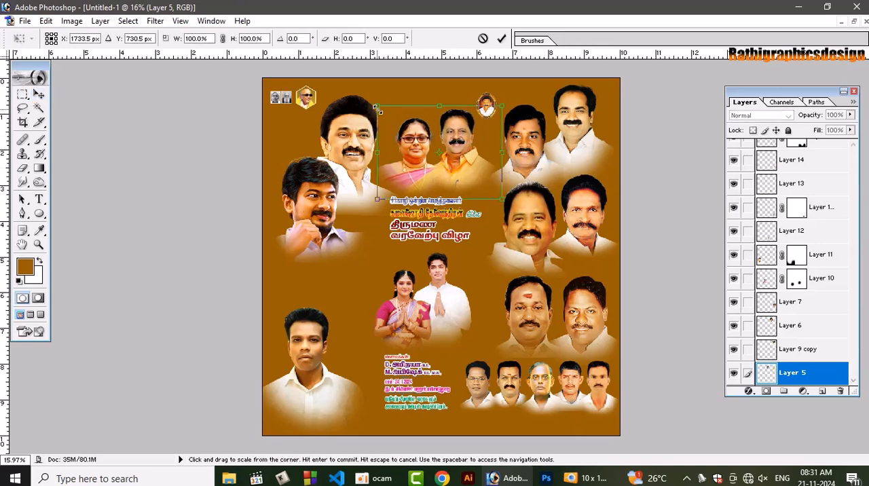
pyautogui.moveTo(375, 98); pyautogui.dragTo(366, 86)
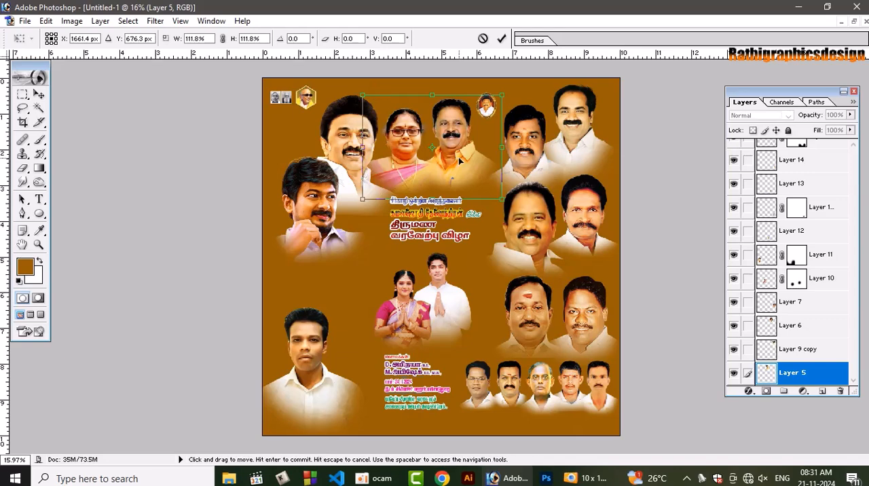
pyautogui.press('Return')
pyautogui.moveTo(450, 162); pyautogui.dragTo(458, 163)
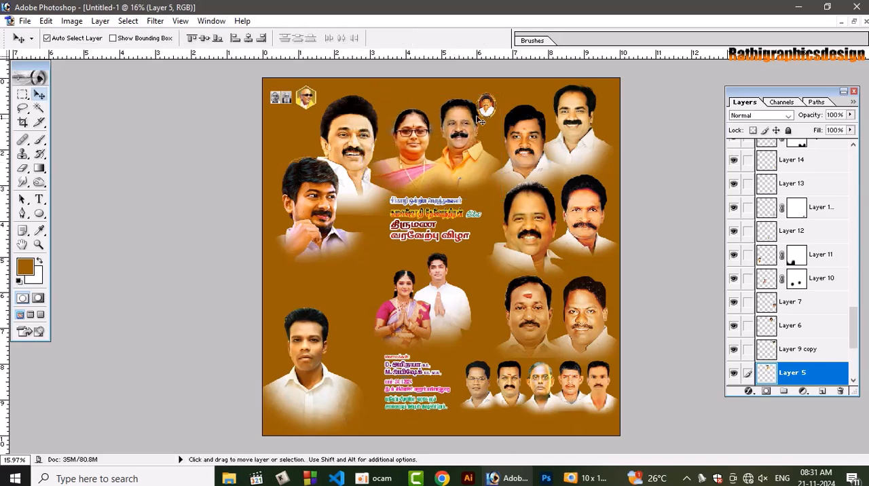
pyautogui.moveTo(486, 107); pyautogui.dragTo(495, 100)
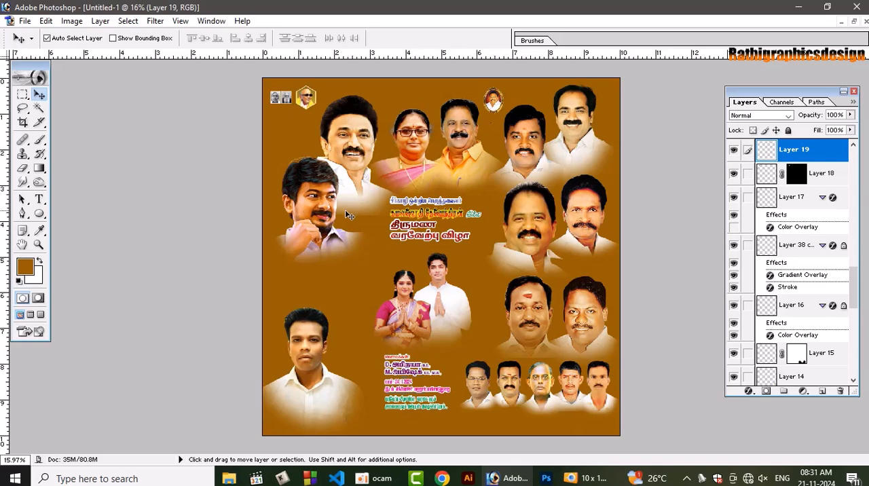
# Move the two large linked portraits on the page's left side slightly down and scale them together to 122.8%
pyautogui.click(339, 177)
pyautogui.moveTo(333, 236); pyautogui.dragTo(315, 226)
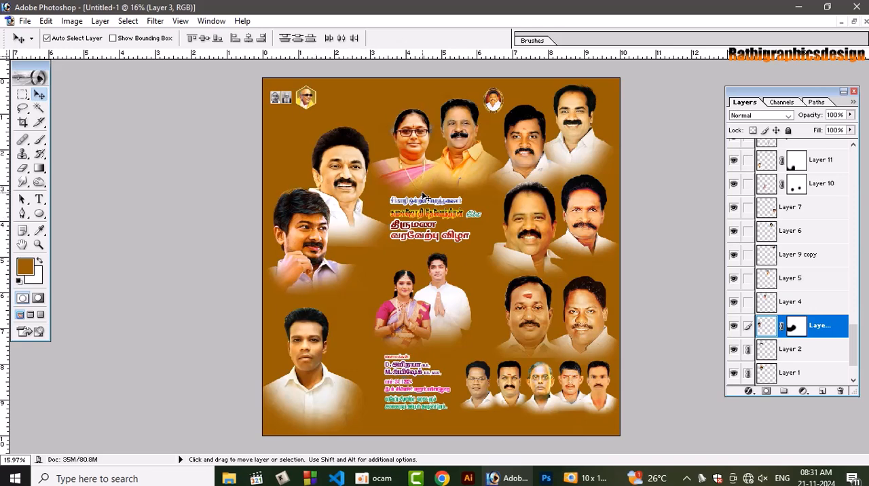
pyautogui.moveTo(353, 172)
pyautogui.mouseDown()
pyautogui.moveTo(354, 140)
pyautogui.moveTo(360, 146)
pyautogui.moveTo(344, 196)
pyautogui.moveTo(348, 180)
pyautogui.mouseUp()
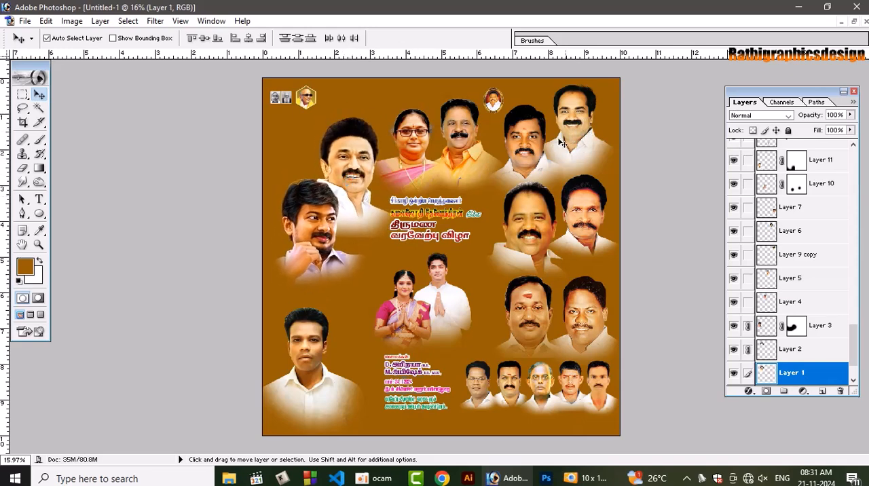
pyautogui.hotkey('ctrl', 't')
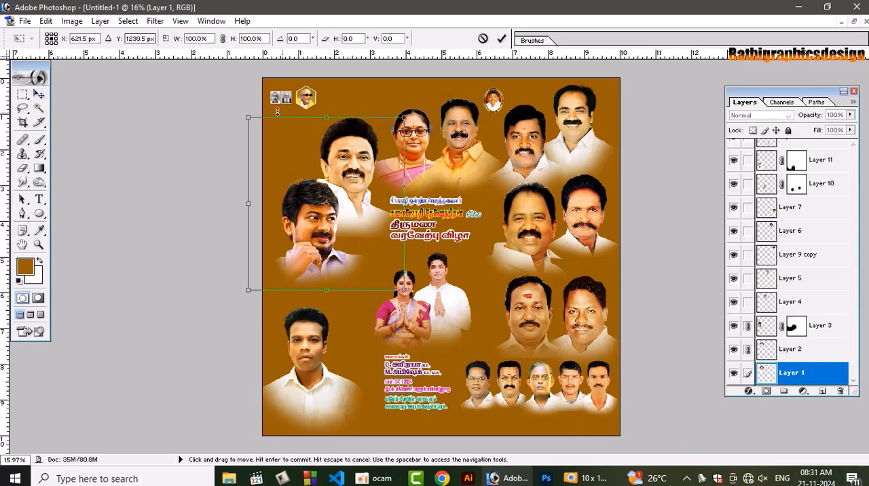
pyautogui.moveTo(247, 117); pyautogui.dragTo(226, 90)
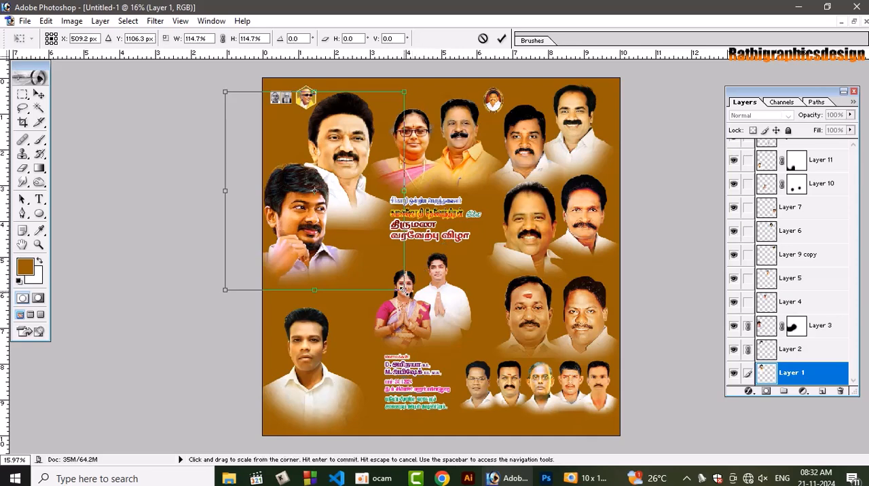
pyautogui.moveTo(404, 290); pyautogui.dragTo(418, 305)
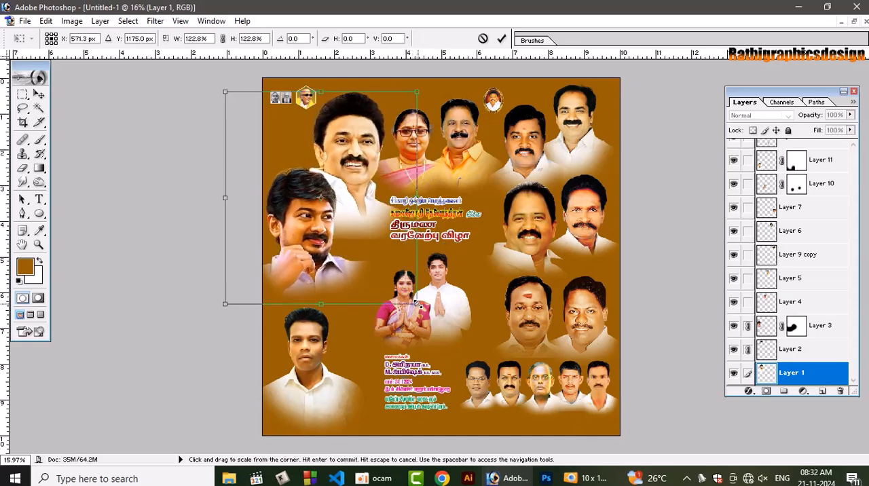
pyautogui.press('Return')
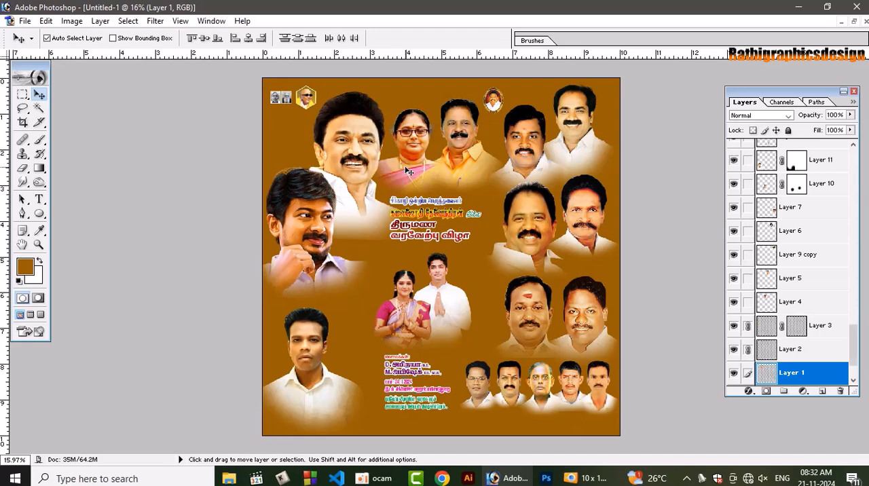
# Nudge the enlarged left-side portrait pair up and slightly right within the page edge
pyautogui.hotkey('shift', 'Up')
pyautogui.hotkey('shift', 'Up')
pyautogui.hotkey('shift', 'Up')
pyautogui.hotkey('shift', 'Up')
pyautogui.hotkey('shift', 'Up')
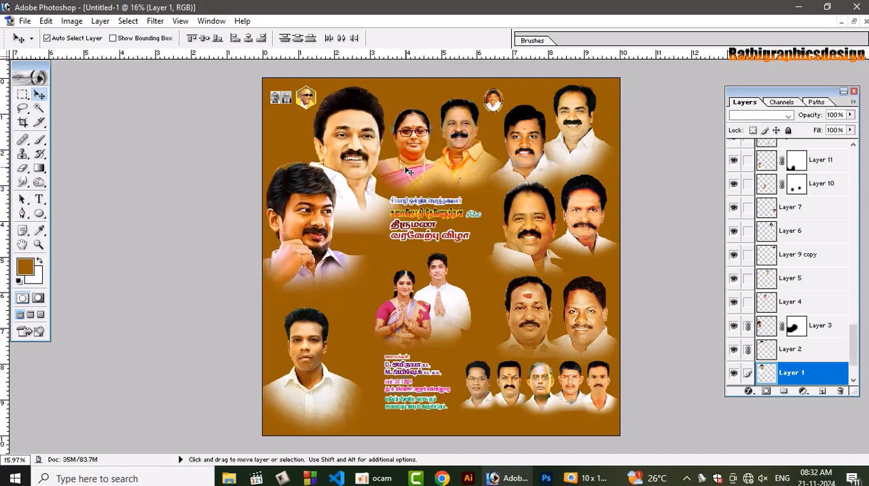
pyautogui.hotkey('shift', 'Right')
pyautogui.hotkey('shift', 'Right')
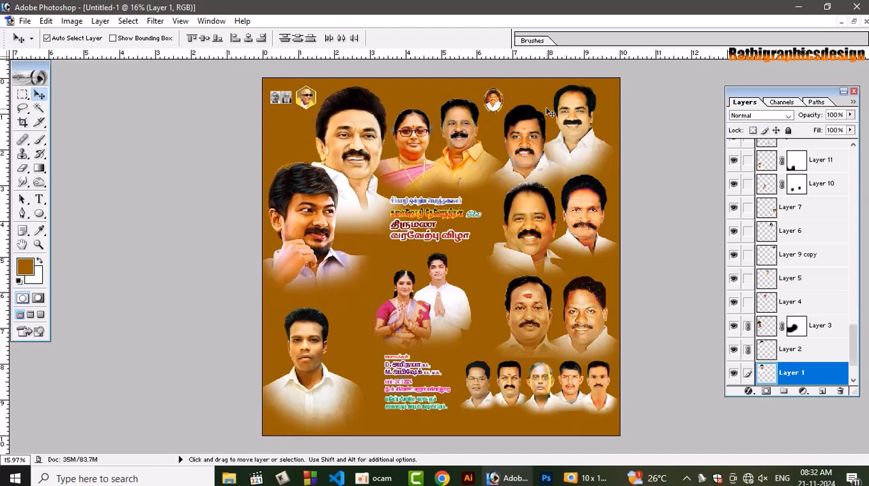
# Nudge the page's upper-right and middle-right portrait pairs slightly down to even out their vertical spacing
pyautogui.click(577, 108)
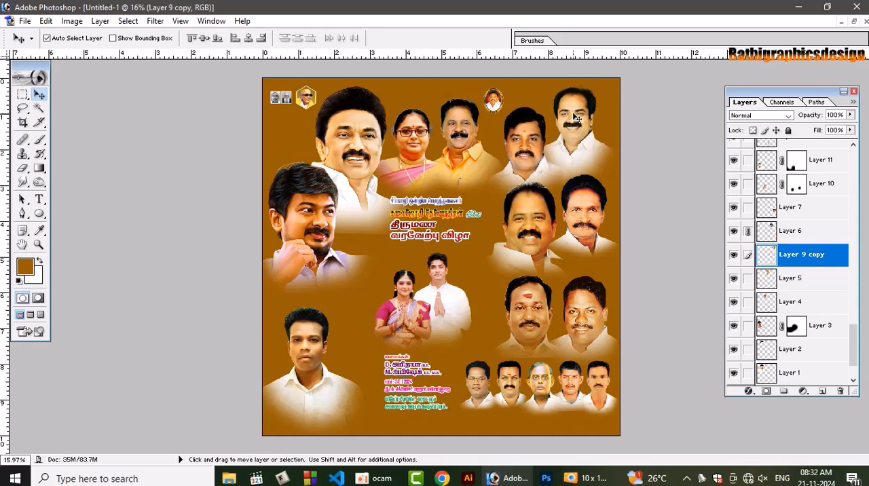
pyautogui.click(536, 238)
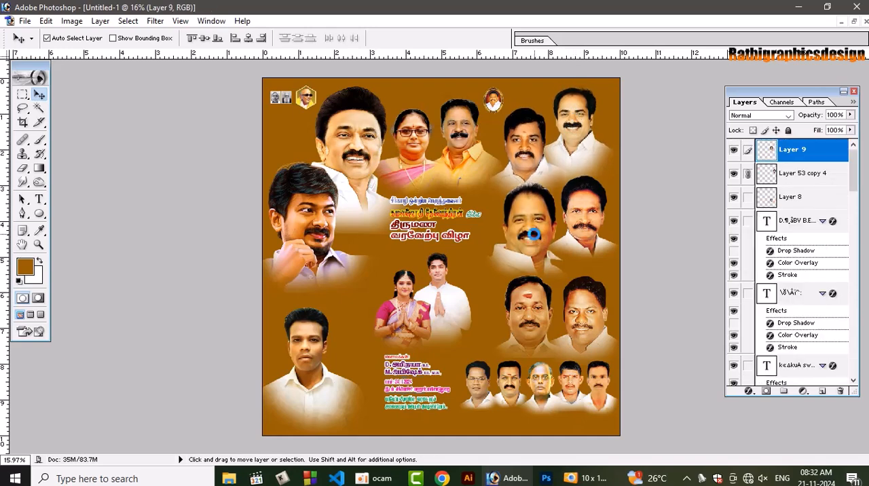
pyautogui.moveTo(534, 234); pyautogui.dragTo(536, 238)
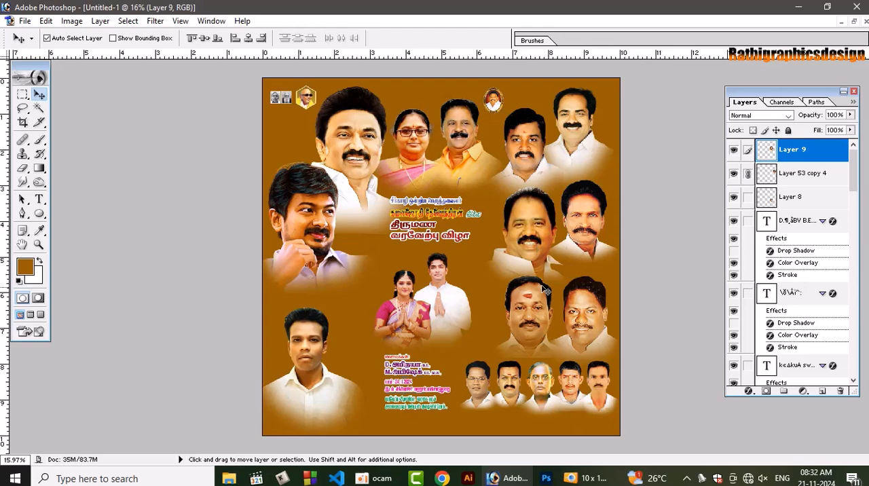
pyautogui.hotkey('shift', 'Down')
pyautogui.hotkey('shift', 'Down')
pyautogui.hotkey('shift', 'Down')
pyautogui.hotkey('shift', 'Down')
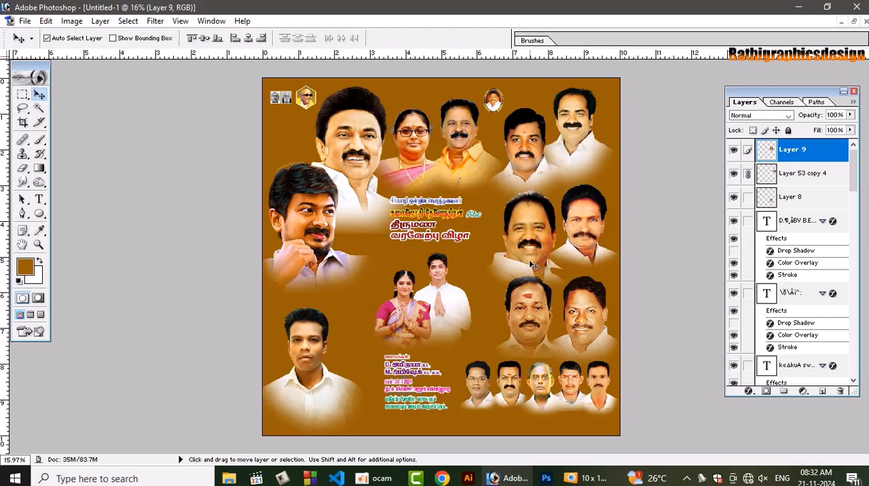
pyautogui.hotkey('shift', 'Up')
pyautogui.hotkey('shift', 'Up')
pyautogui.hotkey('shift', 'Up')
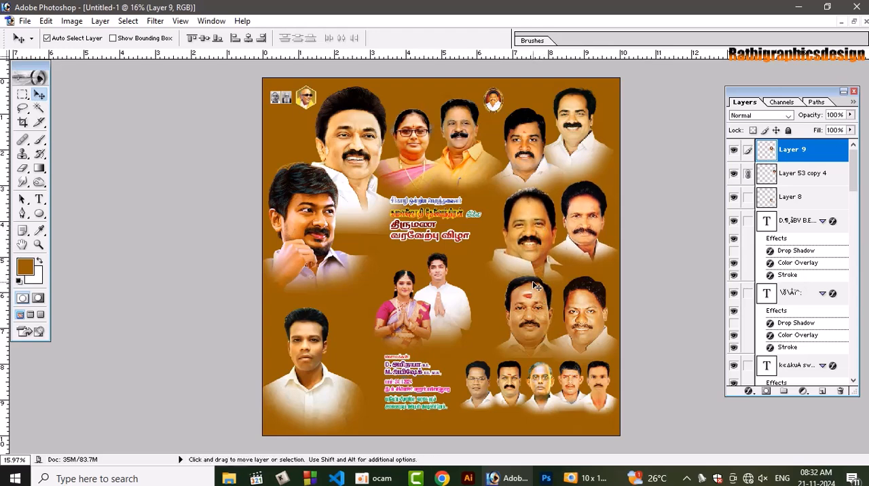
pyautogui.hotkey('shift', 'Down')
pyautogui.hotkey('shift', 'Down')
pyautogui.hotkey('shift', 'Down')
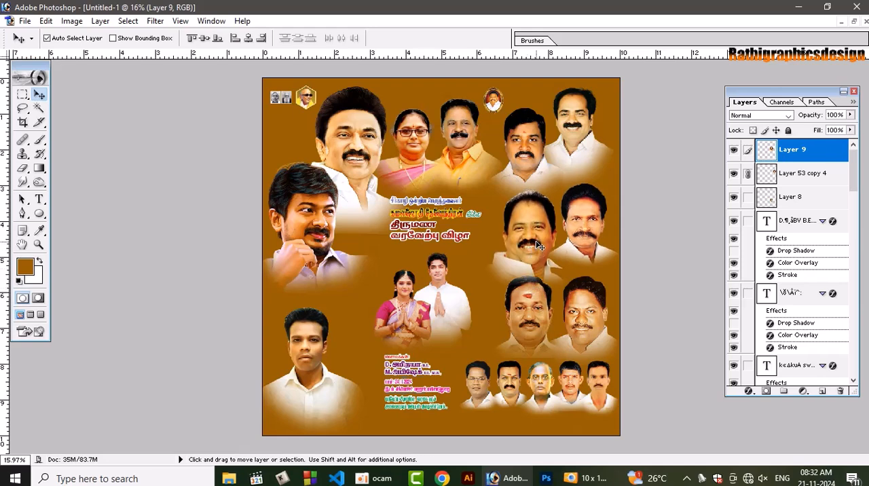
pyautogui.hotkey('shift', 'Up')
pyautogui.hotkey('shift', 'Up')
pyautogui.hotkey('shift', 'Up')
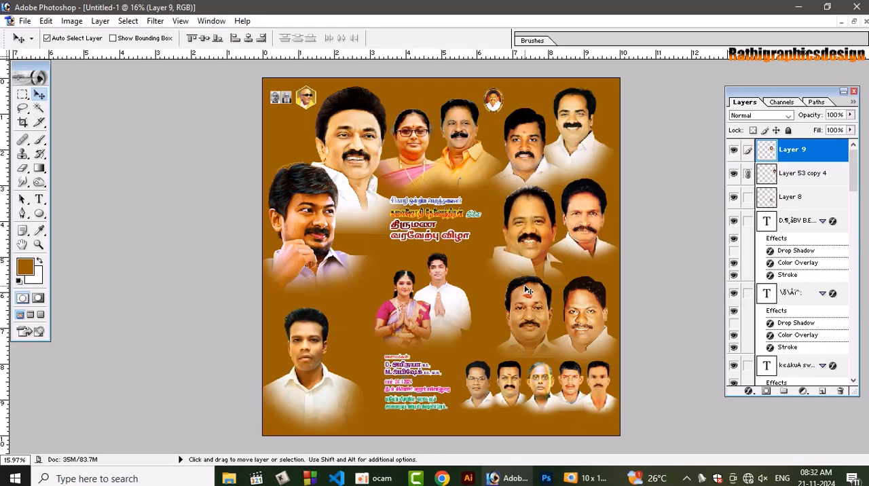
# Lower the portrait pair above the row of five small portraits, and shift the pair above it slightly down
pyautogui.click(527, 316)
pyautogui.hotkey('shift', 'Down')
pyautogui.hotkey('shift', 'Down')
pyautogui.hotkey('shift', 'Down')
pyautogui.hotkey('shift', 'Down')
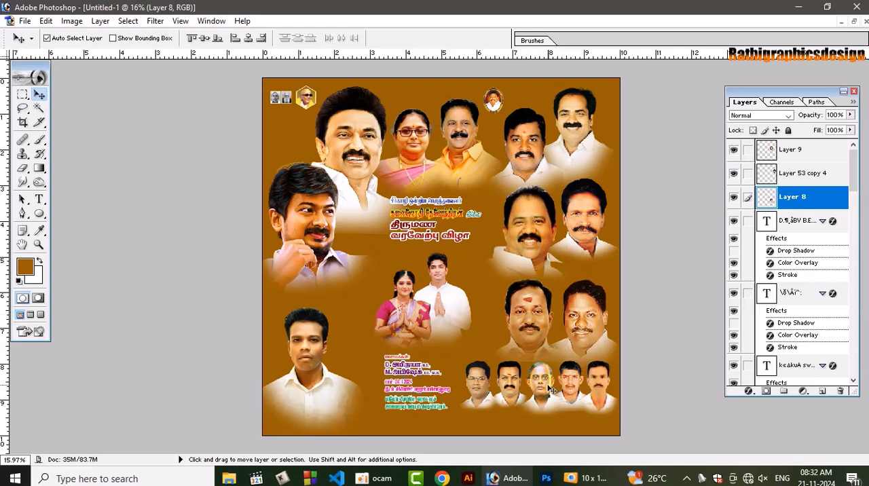
pyautogui.hotkey('shift', 'Up')
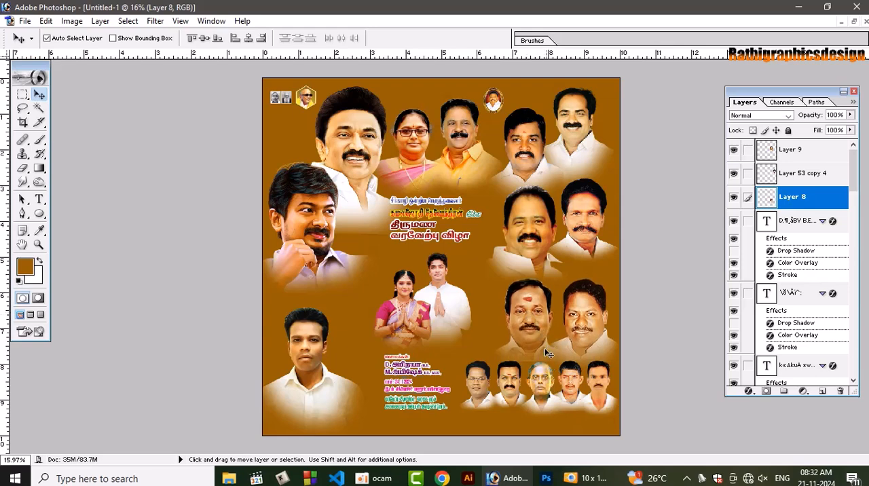
pyautogui.click(544, 242)
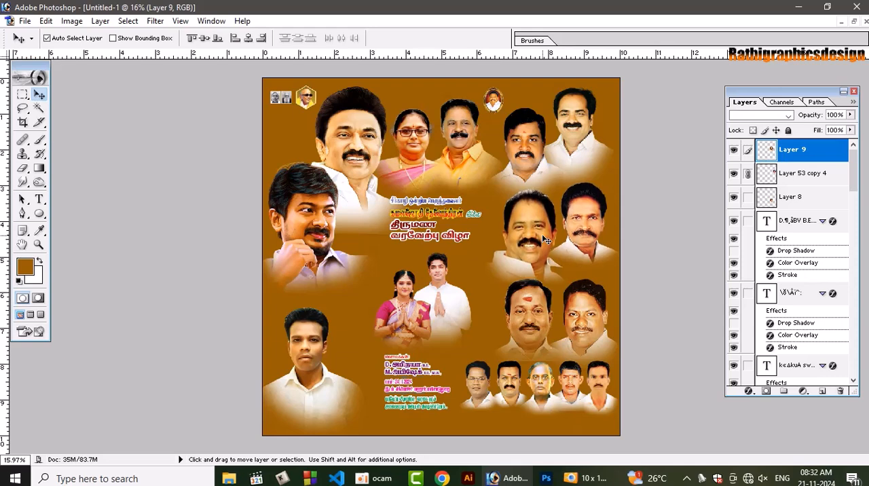
pyautogui.moveTo(547, 239); pyautogui.dragTo(544, 243)
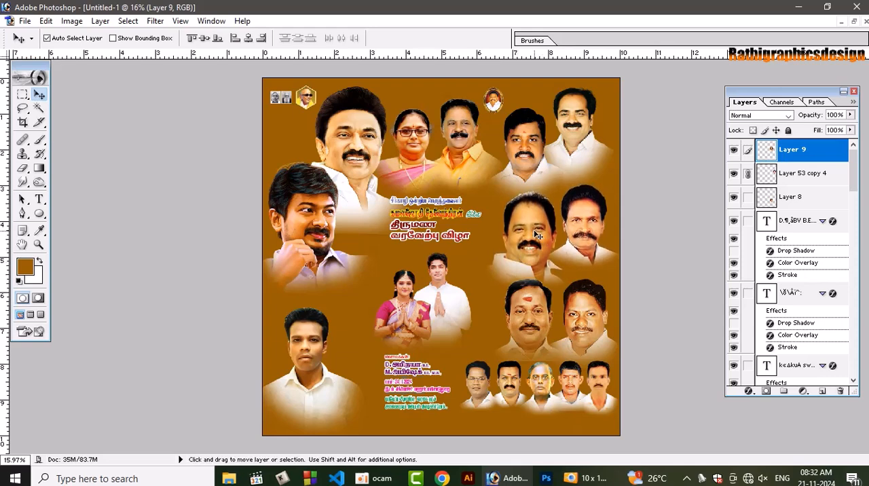
# Enlarge the linked middle-right portrait pair slightly toward its lower-left corner
pyautogui.hotkey('ctrl', 't')
pyautogui.moveTo(480, 293)
pyautogui.mouseDown()
pyautogui.moveTo(472, 298)
pyautogui.moveTo(479, 294)
pyautogui.mouseUp()
pyautogui.press('Return')
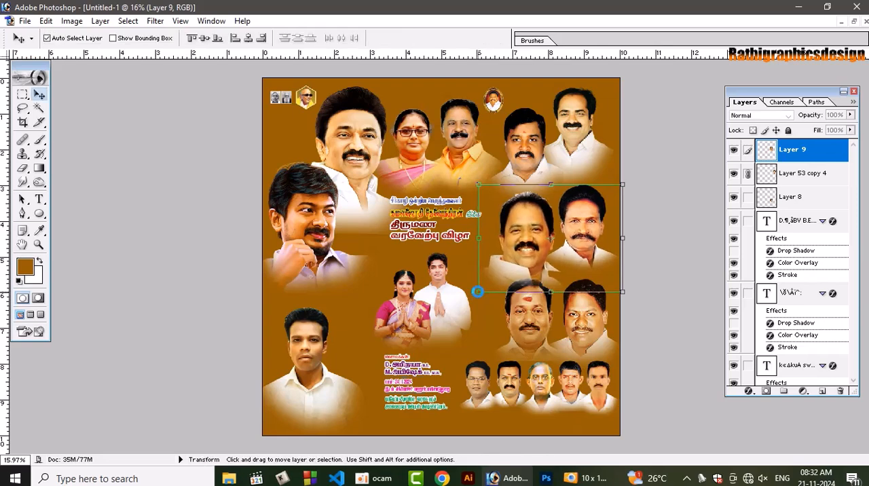
# Enlarge only the left man of the middle-right pair slightly, and nudge him left and up away from his neighbour
pyautogui.hotkey('ctrl', 't')
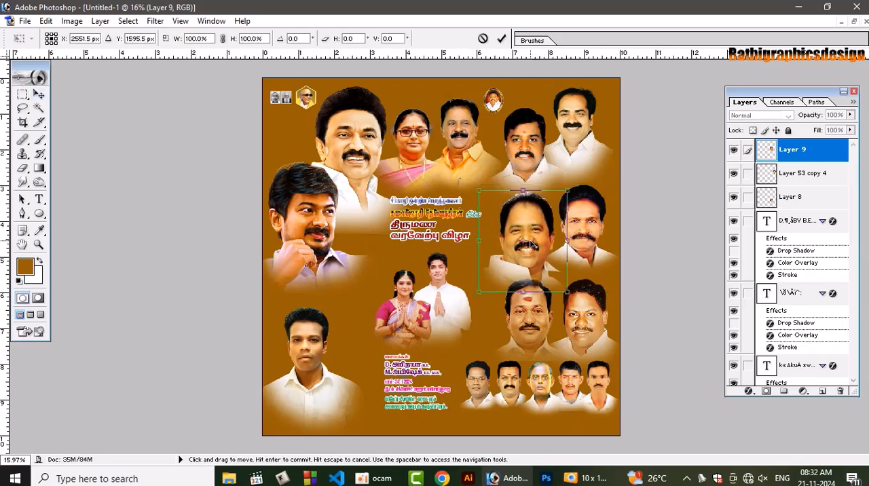
pyautogui.moveTo(477, 295); pyautogui.dragTo(477, 296)
pyautogui.press('Return')
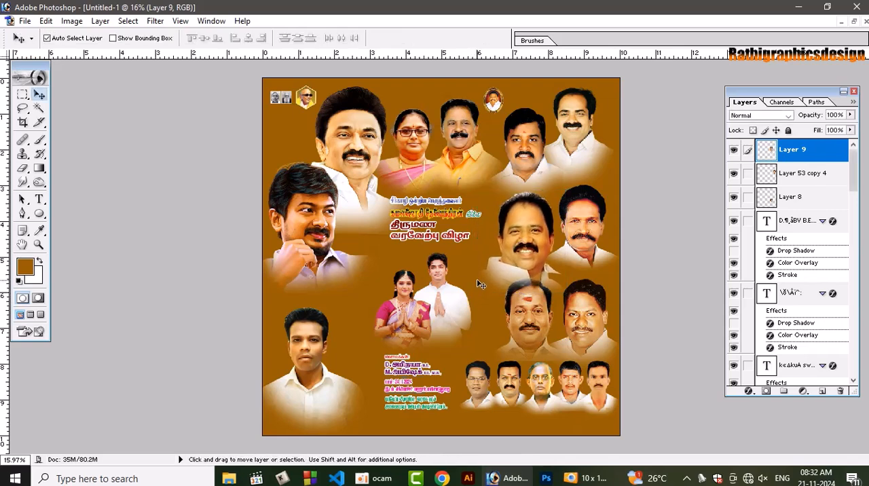
pyautogui.press('Left')
pyautogui.press('Left')
pyautogui.press('Left')
pyautogui.press('Left')
pyautogui.press('Left')
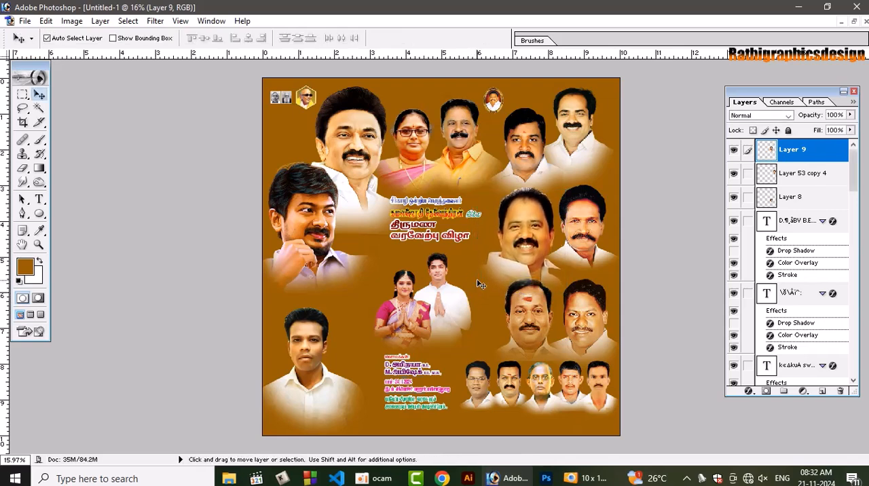
pyautogui.press('Up')
pyautogui.press('Up')
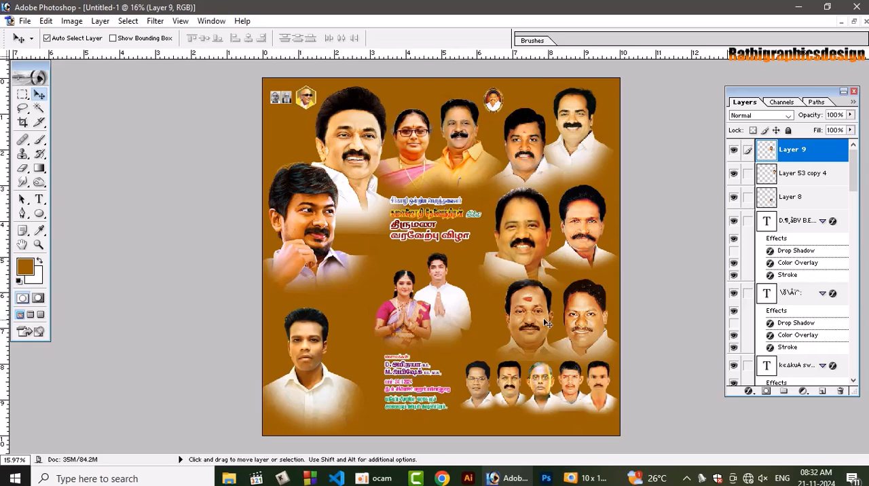
# Add a layer mask to the enlarged middle-right portrait and erase its lower edge over the head below with a 200 px brush
pyautogui.hotkey('ctrl', '+')
pyautogui.hotkey('ctrl', '+')
pyautogui.hotkey('ctrl', '+')
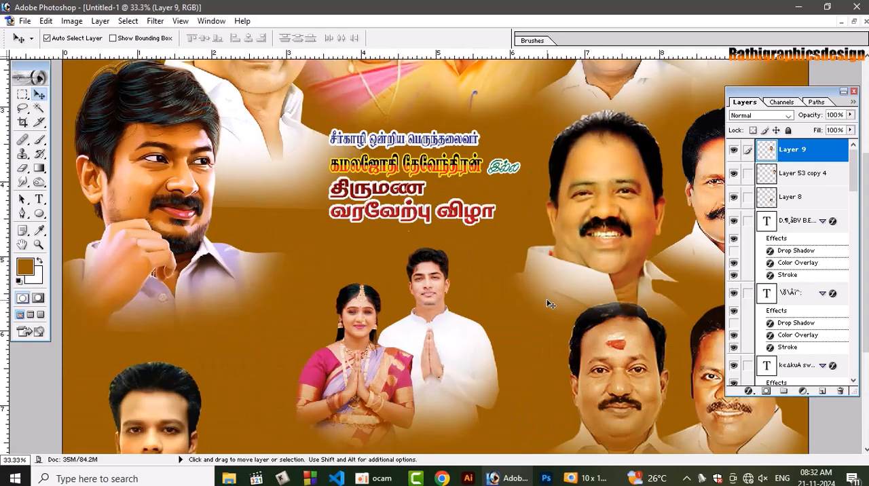
pyautogui.scroll(-1, 574, 291)
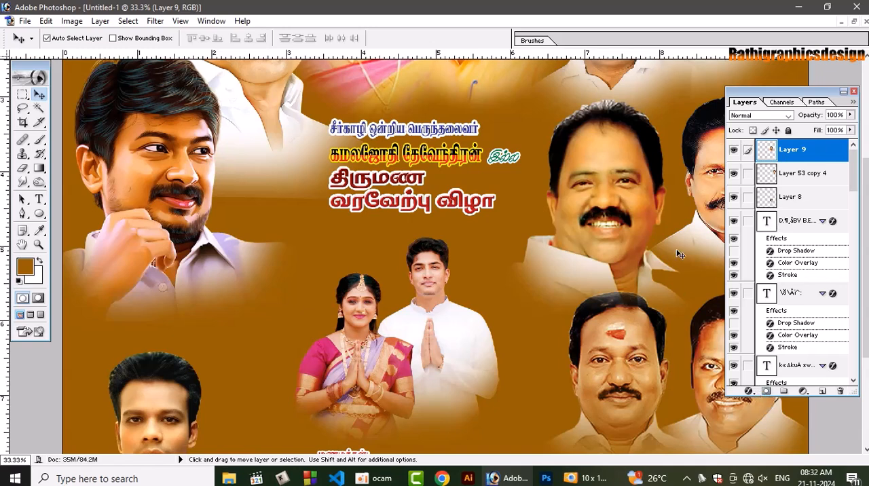
pyautogui.moveTo(621, 180); pyautogui.dragTo(617, 155)
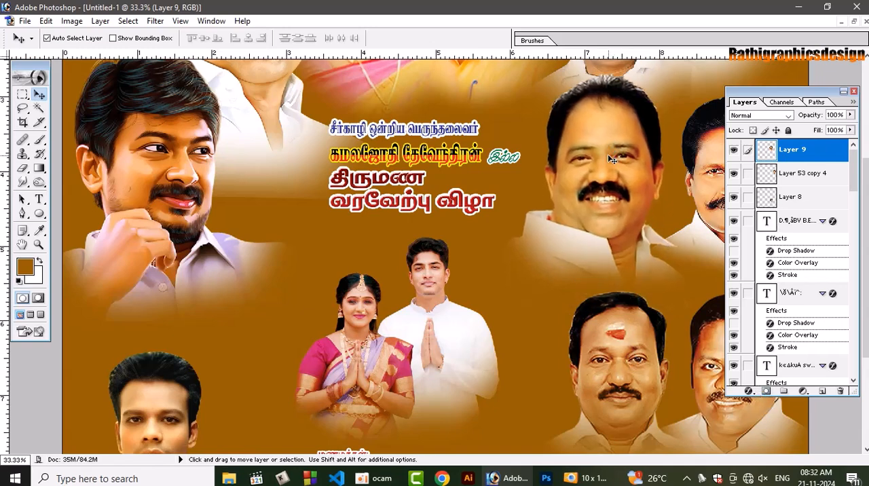
pyautogui.hotkey('ctrl', 'z')
pyautogui.click(768, 392)
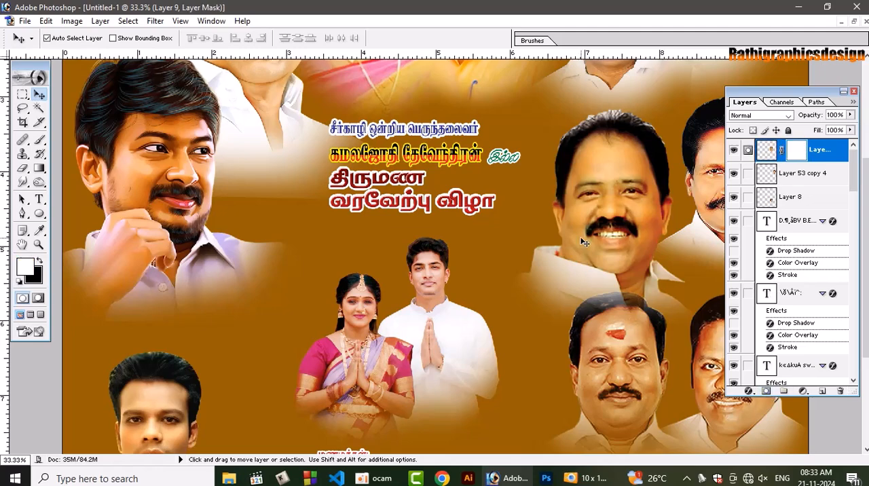
pyautogui.press('e')
pyautogui.press('[')
pyautogui.press('[')
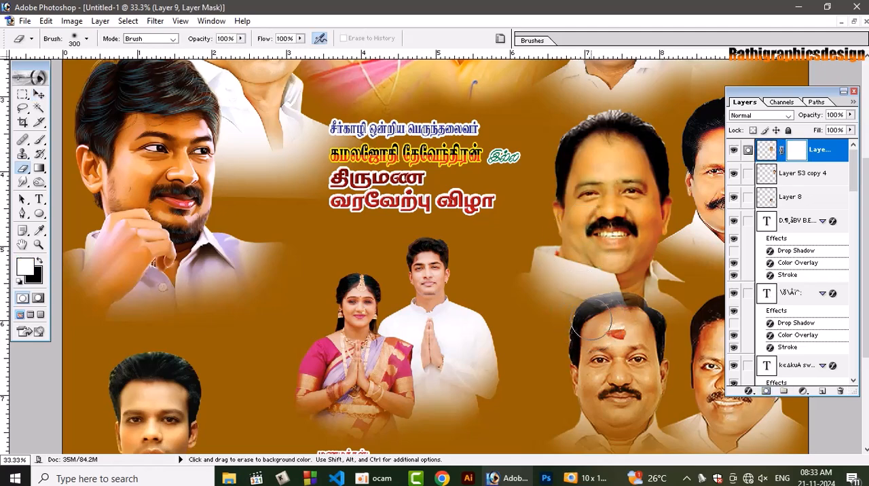
pyautogui.moveTo(586, 328)
pyautogui.mouseDown()
pyautogui.moveTo(607, 319)
pyautogui.moveTo(586, 325)
pyautogui.moveTo(618, 311)
pyautogui.moveTo(629, 318)
pyautogui.moveTo(594, 330)
pyautogui.moveTo(616, 313)
pyautogui.moveTo(650, 326)
pyautogui.moveTo(603, 316)
pyautogui.moveTo(620, 308)
pyautogui.moveTo(636, 313)
pyautogui.moveTo(625, 308)
pyautogui.moveTo(582, 317)
pyautogui.mouseUp()
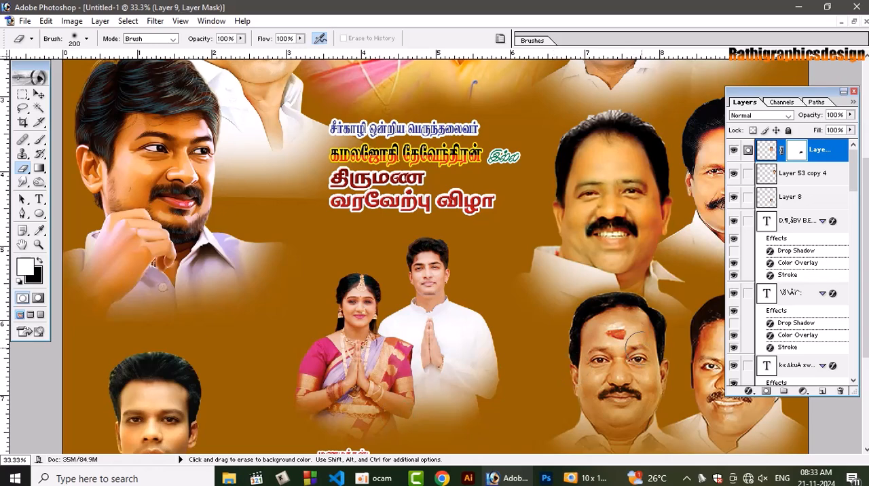
# Shift the upper-right portrait pair slightly right and down, and lower the left side's lower portrait while keeping the upper one near the page top
pyautogui.hotkey('ctrl', '-')
pyautogui.hotkey('ctrl', '-')
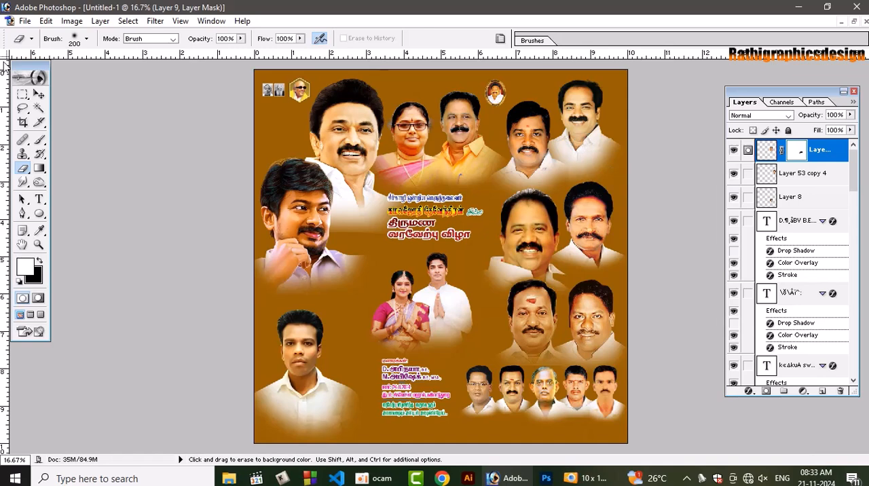
pyautogui.click(38, 94)
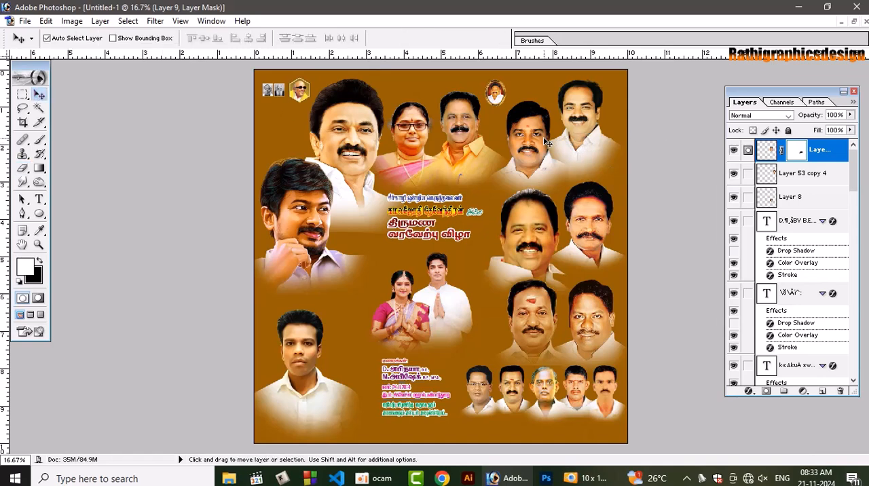
pyautogui.moveTo(531, 131); pyautogui.dragTo(535, 132)
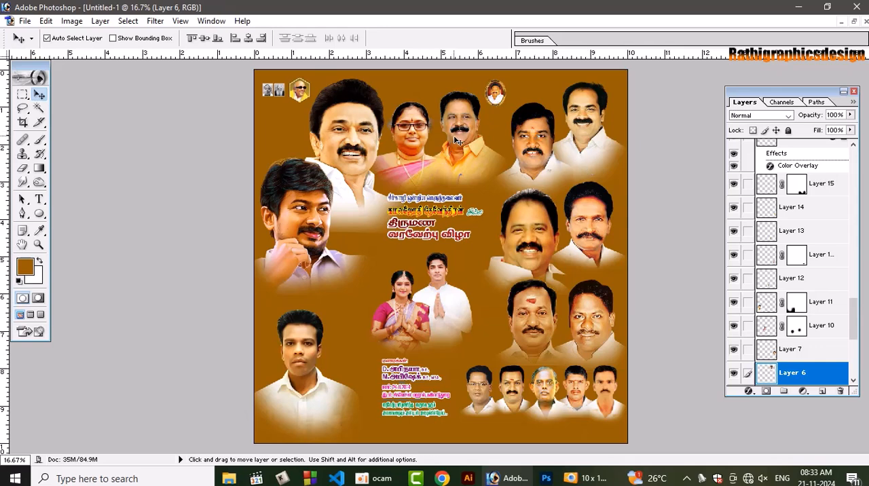
pyautogui.moveTo(313, 225); pyautogui.dragTo(313, 242)
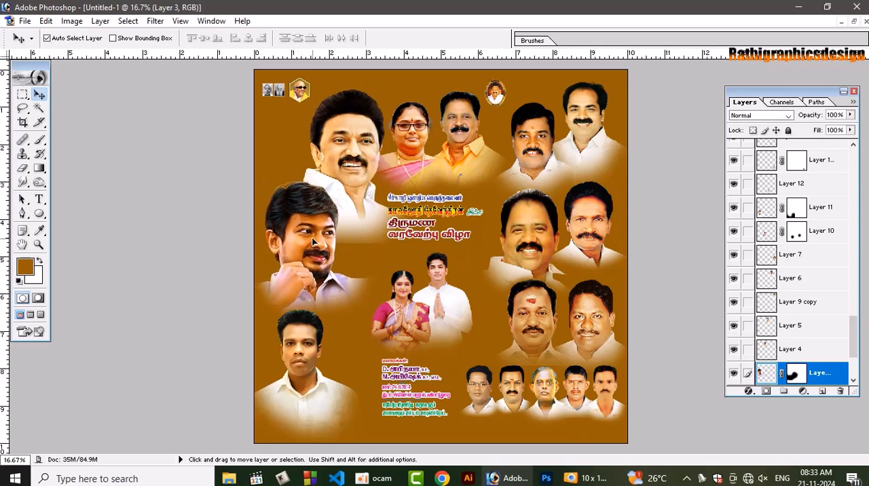
pyautogui.moveTo(360, 146); pyautogui.dragTo(352, 133)
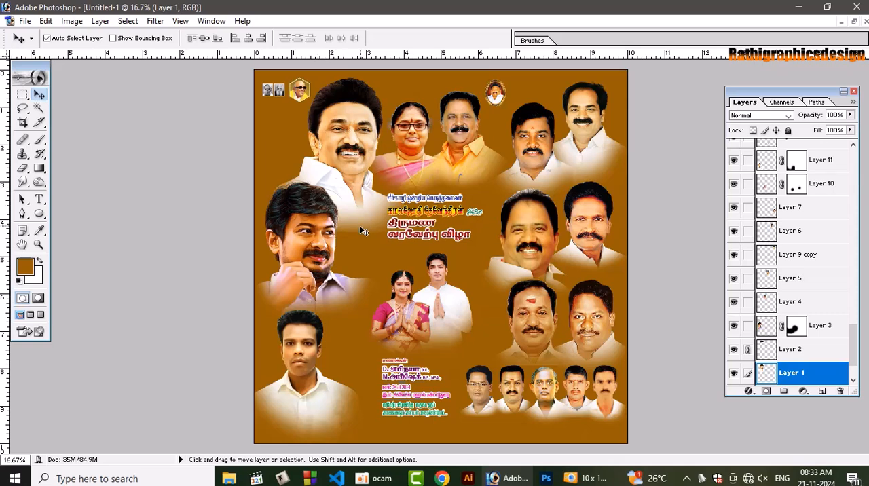
# Add a layer mask to the large top-left portrait and fade its lower edge with a soft 1200 px eraser
pyautogui.click(767, 392)
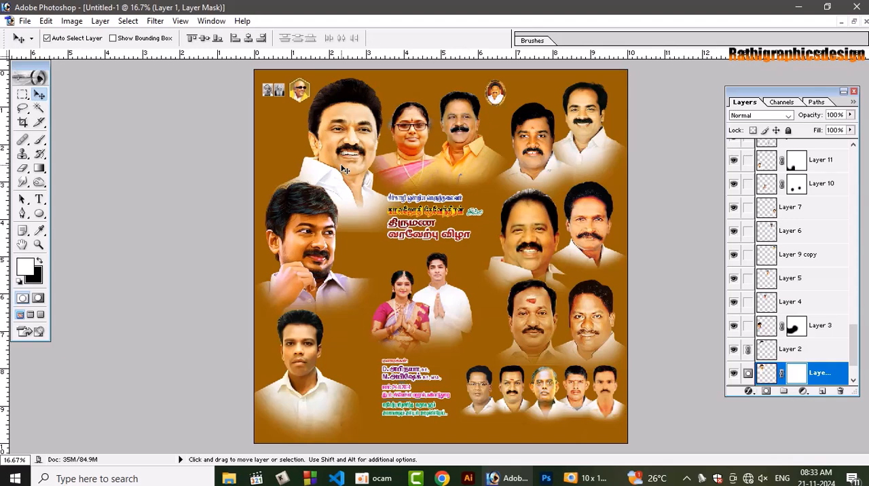
pyautogui.press('b')
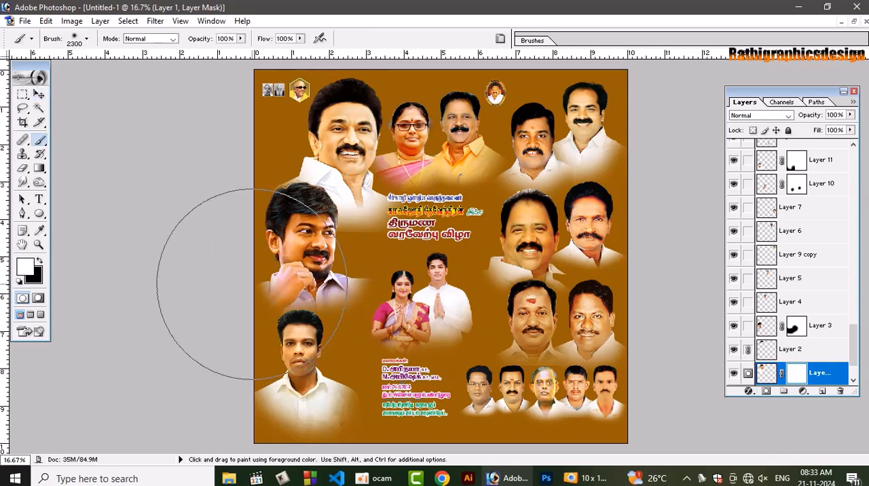
pyautogui.press('e')
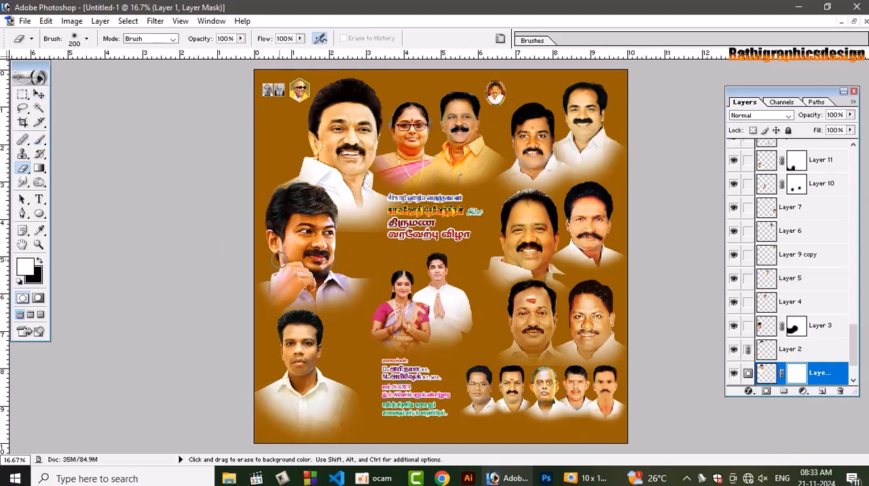
pyautogui.press(']')
pyautogui.press(']')
pyautogui.press(']')
pyautogui.press(']')
pyautogui.press(']')
pyautogui.press(']')
pyautogui.press(']')
pyautogui.press(']')
pyautogui.press(']')
pyautogui.press(']')
pyautogui.press(']')
pyautogui.press(']')
pyautogui.moveTo(380, 478)
pyautogui.click(377, 424)
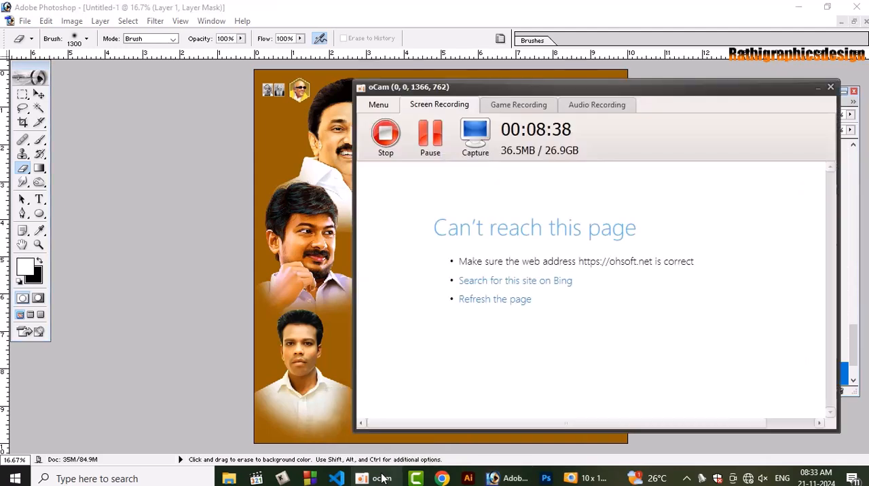
pyautogui.click(818, 88)
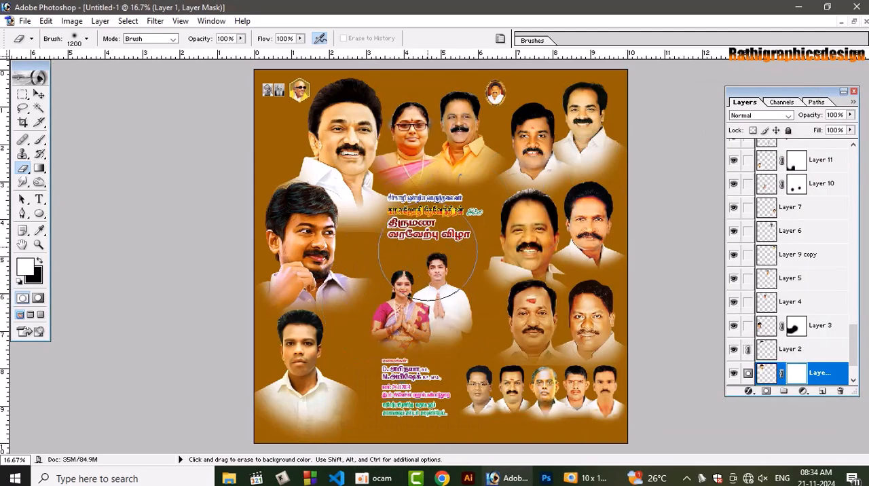
pyautogui.press('[')
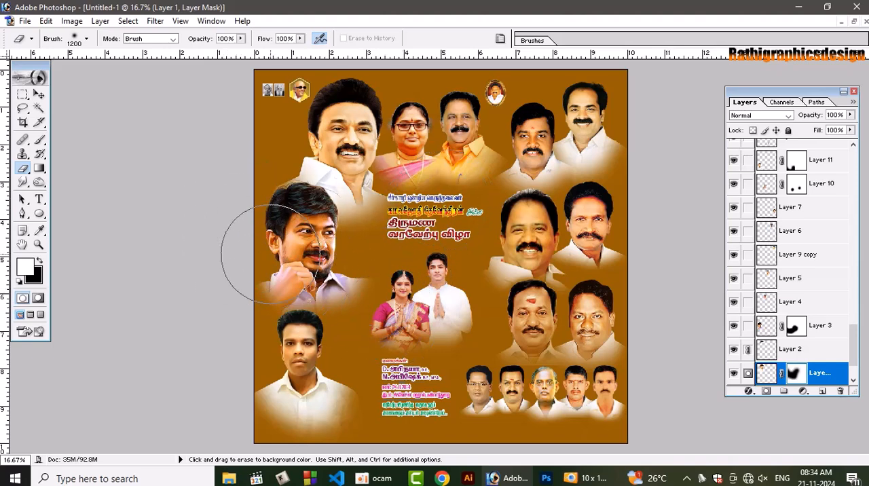
# Nudge the large top-left portrait slightly left, and shift the large portrait below it slightly right and up
pyautogui.press('v')
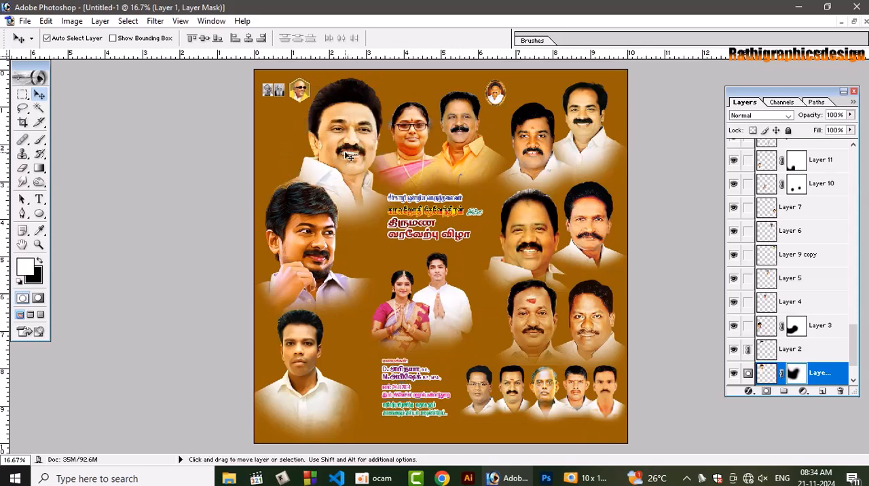
pyautogui.moveTo(344, 150); pyautogui.dragTo(343, 150)
pyautogui.click(314, 266)
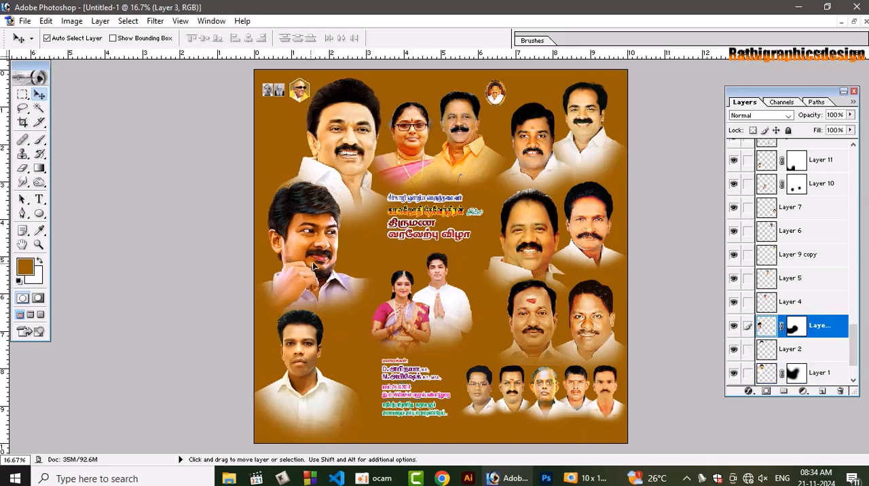
pyautogui.moveTo(314, 266); pyautogui.dragTo(311, 261)
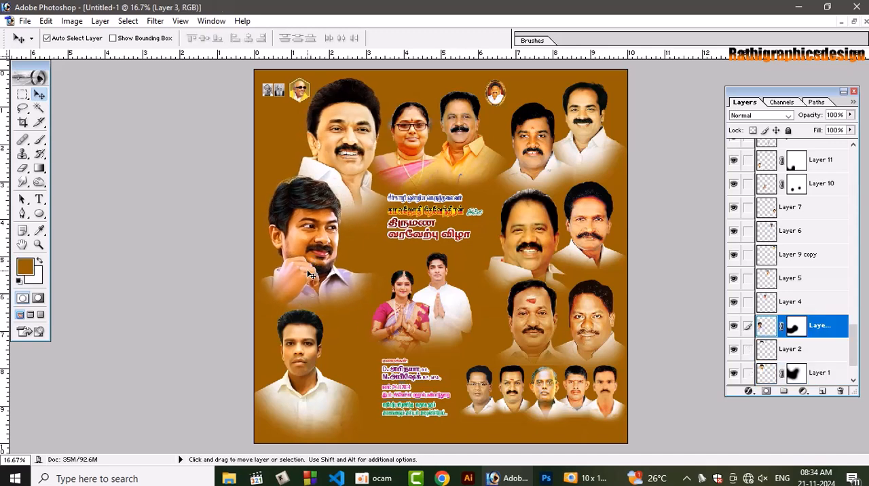
# Scale the large middle-left portrait to about 104.2 %, nudge it slightly, and erase its lower-right edge with a 1200 px soft eraser
pyautogui.hotkey('ctrl', 't')
pyautogui.moveTo(384, 321); pyautogui.dragTo(417, 325)
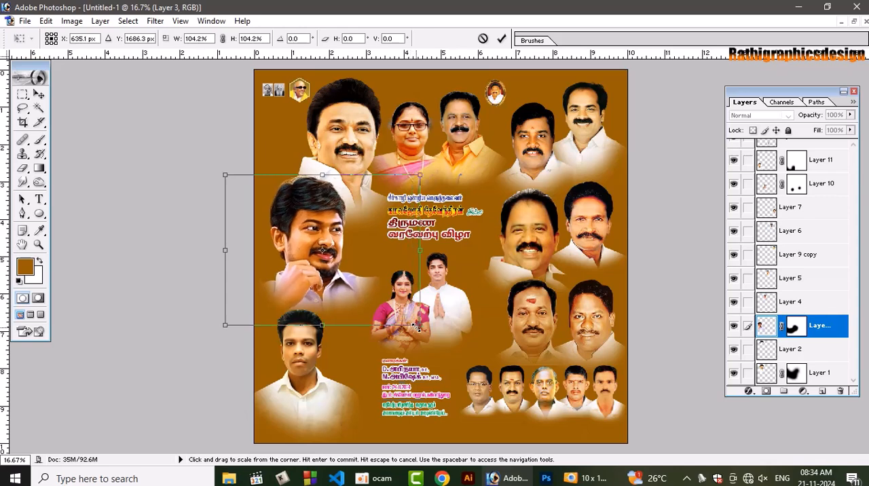
pyautogui.press('Return')
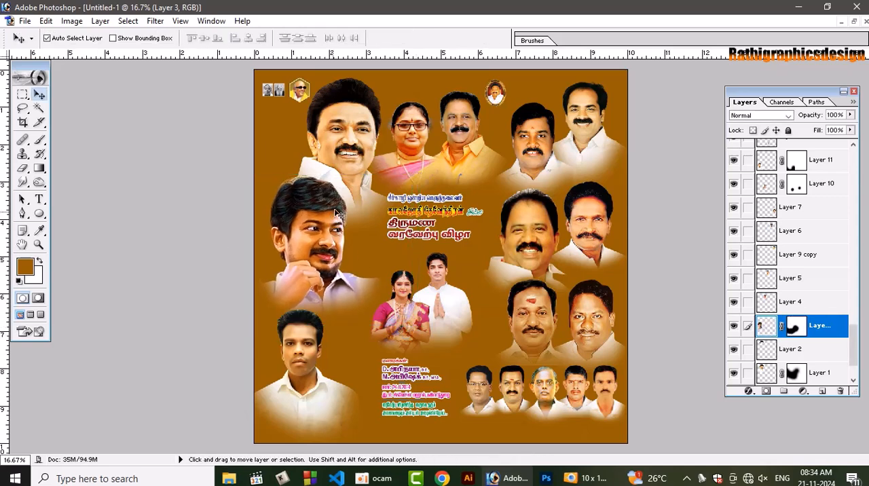
pyautogui.moveTo(343, 202); pyautogui.dragTo(345, 201)
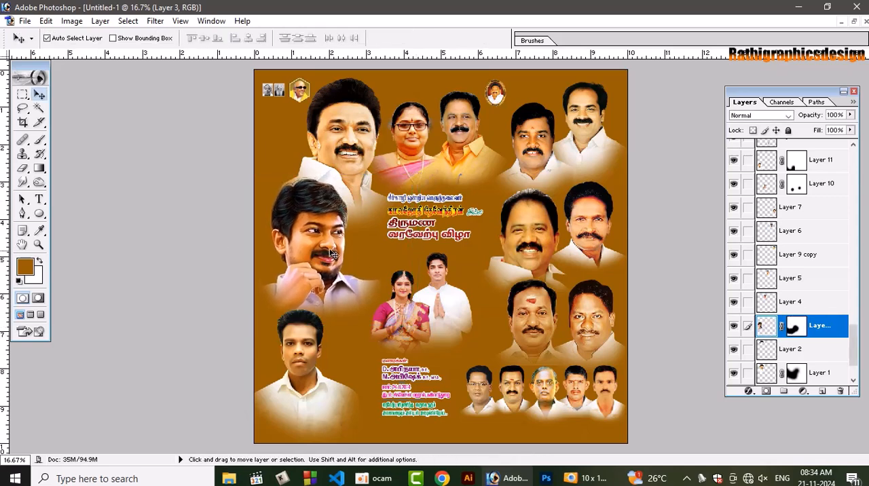
pyautogui.press('e')
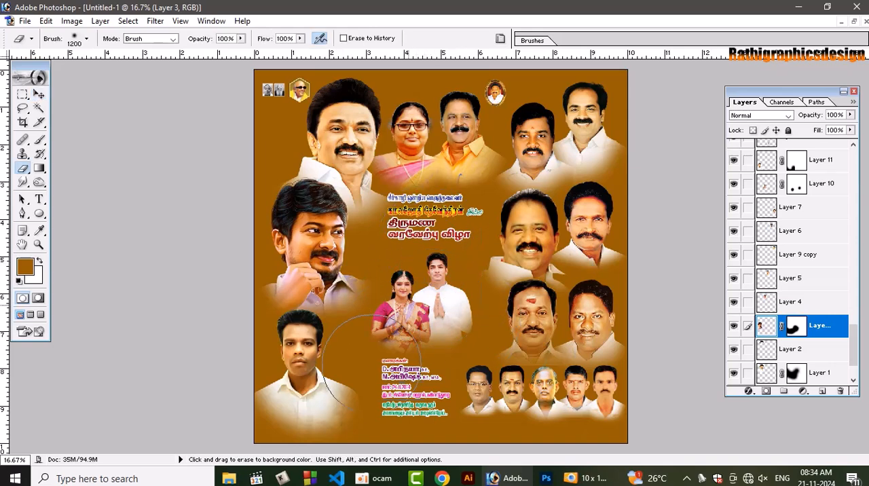
pyautogui.moveTo(372, 363); pyautogui.dragTo(375, 359)
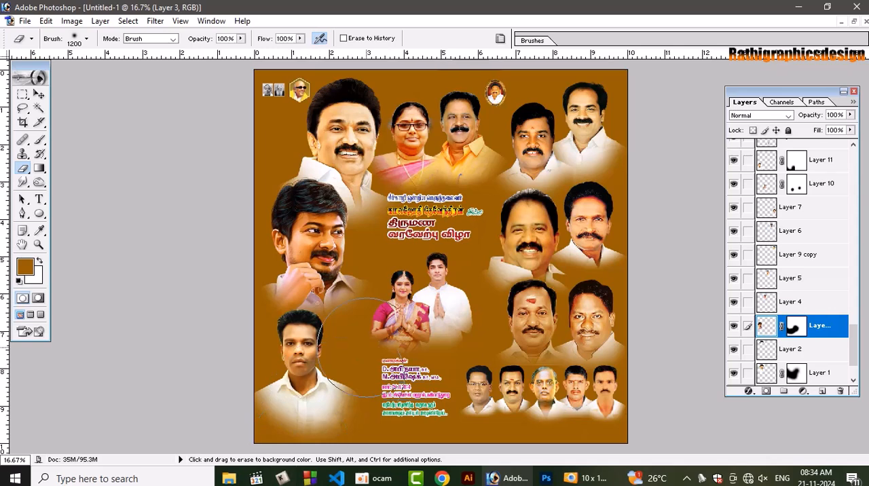
# Enlarge the bride and groom portrait proportionally about its centre, and nudge it slightly down and left
pyautogui.press('v')
pyautogui.click(429, 318)
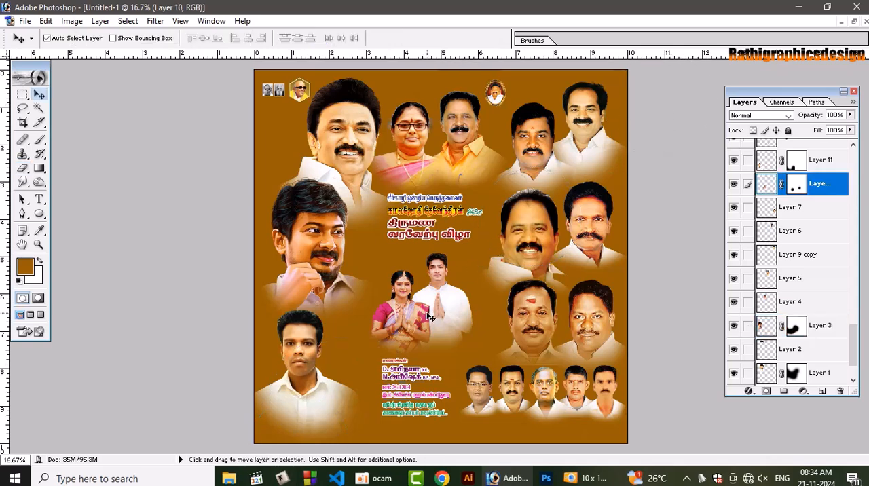
pyautogui.hotkey('ctrl', 't')
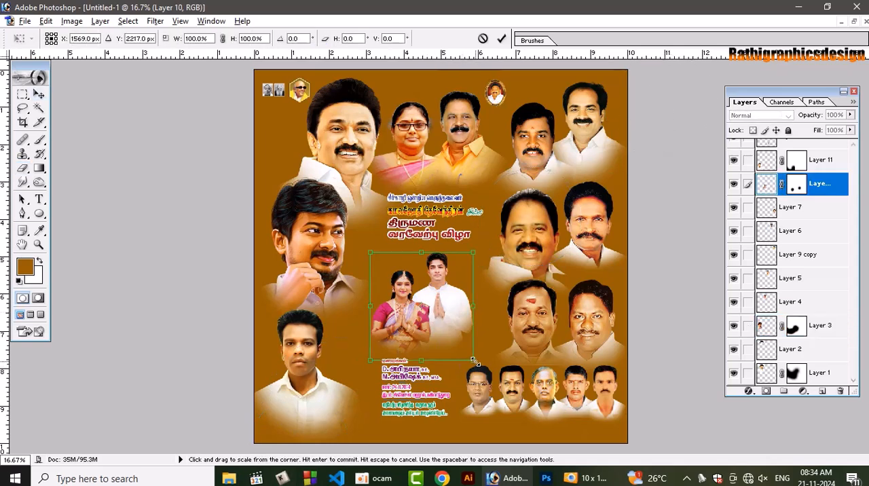
pyautogui.moveTo(473, 362); pyautogui.dragTo(486, 376)
pyautogui.press('Return')
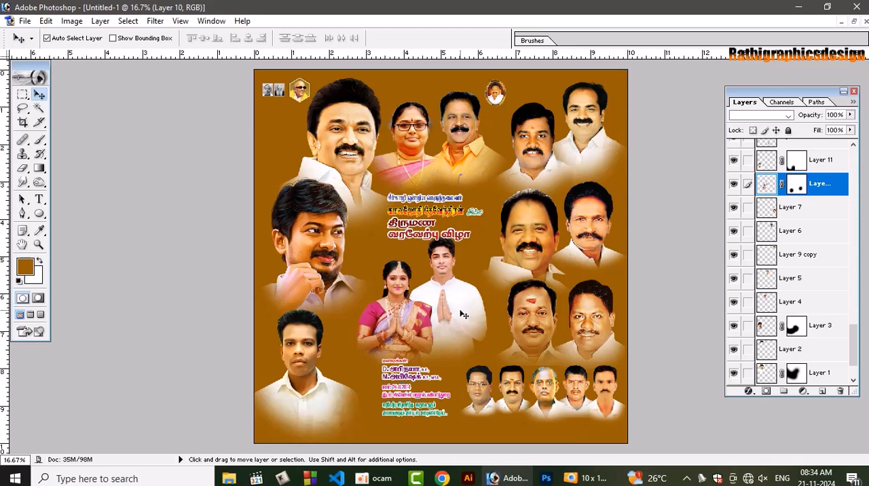
pyautogui.hotkey('shift', 'Down')
pyautogui.hotkey('shift', 'Down')
pyautogui.hotkey('shift', 'Down')
pyautogui.hotkey('shift', 'Left')
pyautogui.hotkey('shift', 'Down')
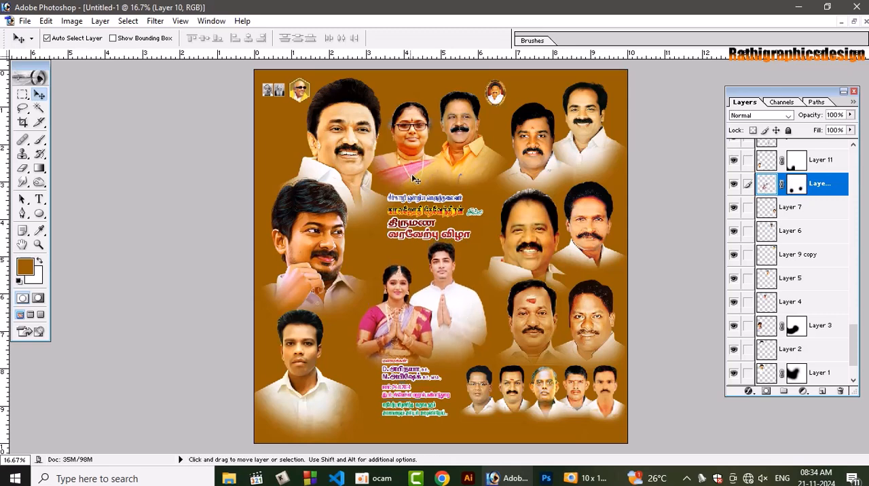
# Move the linked heading text block above the wedding couple slightly up and right
pyautogui.click(423, 211)
pyautogui.hotkey('shift', 'Up')
pyautogui.hotkey('shift', 'Up')
pyautogui.hotkey('shift', 'Up')
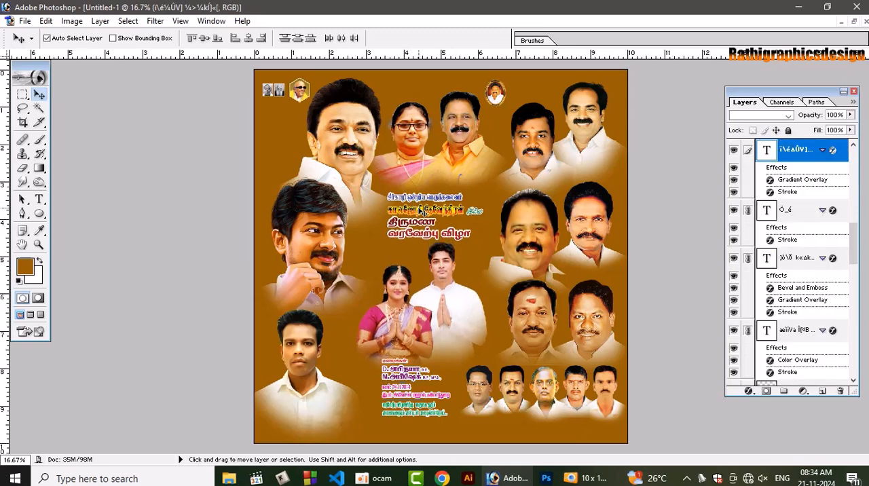
pyautogui.hotkey('shift', 'Up')
pyautogui.hotkey('shift', 'Right')
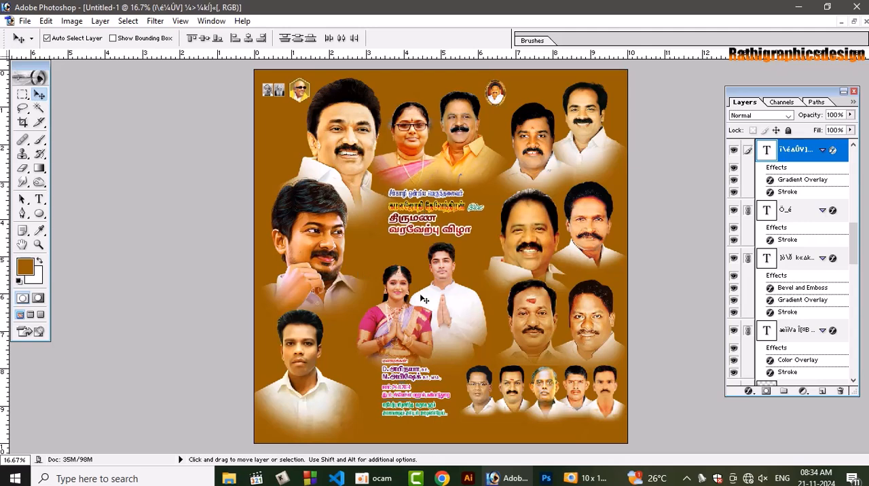
# Move the linked names, date and invitation text block down, away from the wedding couple
pyautogui.click(423, 416)
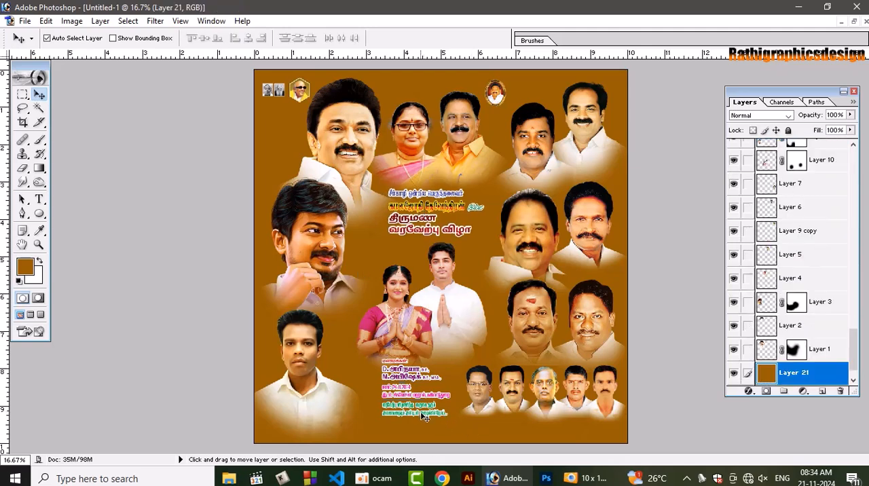
pyautogui.click(427, 419)
pyautogui.hotkey('shift', 'Down')
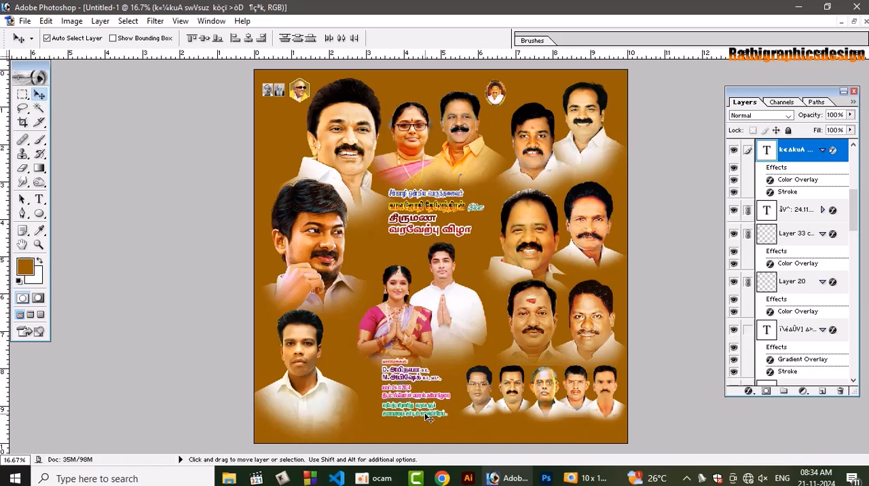
pyautogui.hotkey('shift', 'Down')
pyautogui.hotkey('shift', 'Down')
pyautogui.hotkey('shift', 'Down')
pyautogui.hotkey('shift', 'Down')
pyautogui.hotkey('shift', 'Down')
pyautogui.hotkey('shift', 'Down')
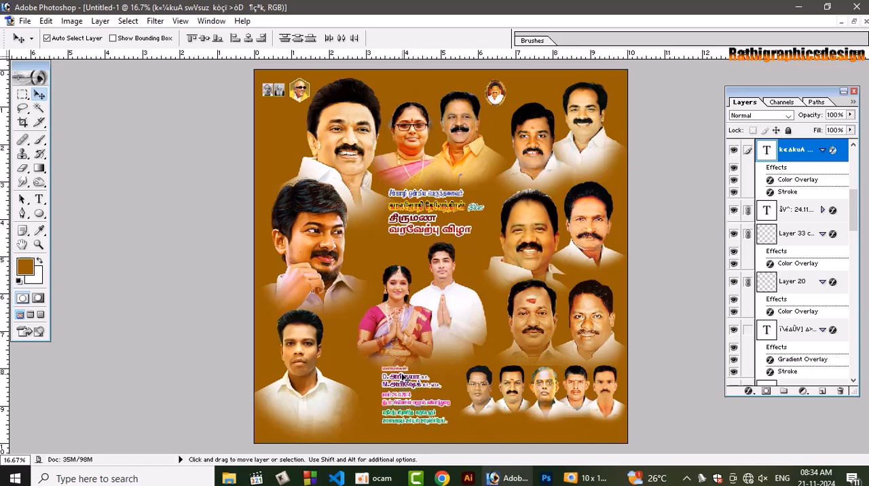
# Shift the lower text block slightly down and right, and align the heading block's left edge with it along a vertical guide at about 3.5 inches
pyautogui.moveTo(402, 377); pyautogui.dragTo(406, 383)
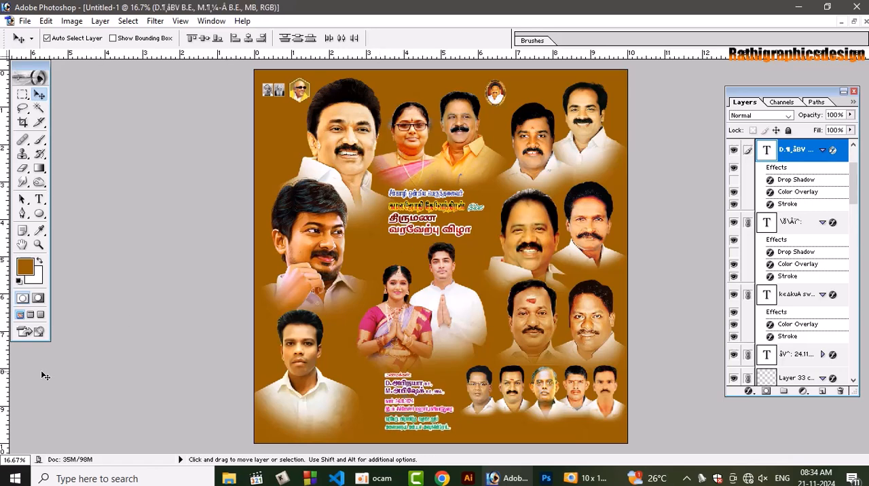
pyautogui.moveTo(4, 380); pyautogui.dragTo(384, 331)
pyautogui.moveTo(398, 219); pyautogui.dragTo(400, 221)
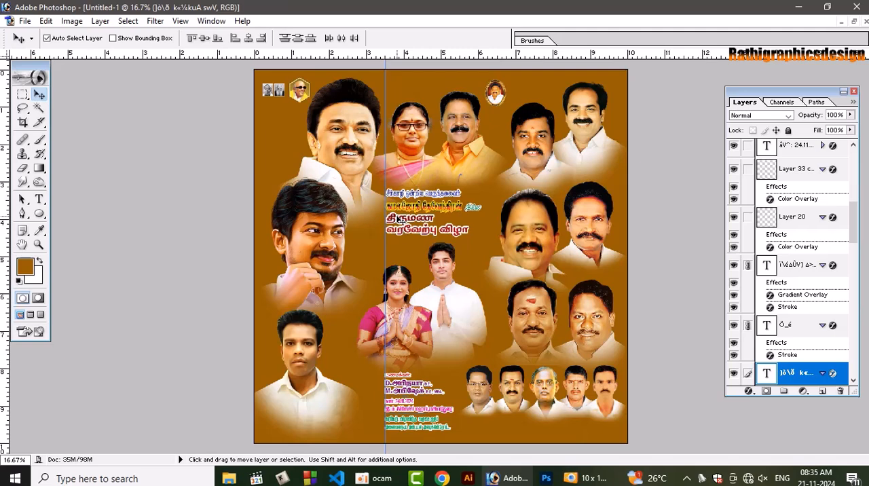
# Scale the top-centre pair in pink and yellow to about 104.2 % toward its lower right, and hide the guide
pyautogui.click(464, 152)
pyautogui.hotkey('ctrl', 't')
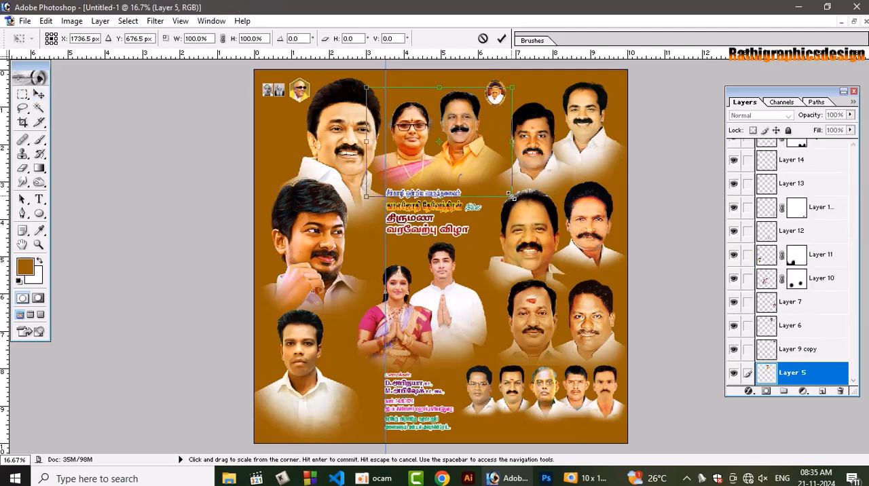
pyautogui.moveTo(512, 195)
pyautogui.mouseDown()
pyautogui.moveTo(523, 204)
pyautogui.moveTo(516, 200)
pyautogui.mouseUp()
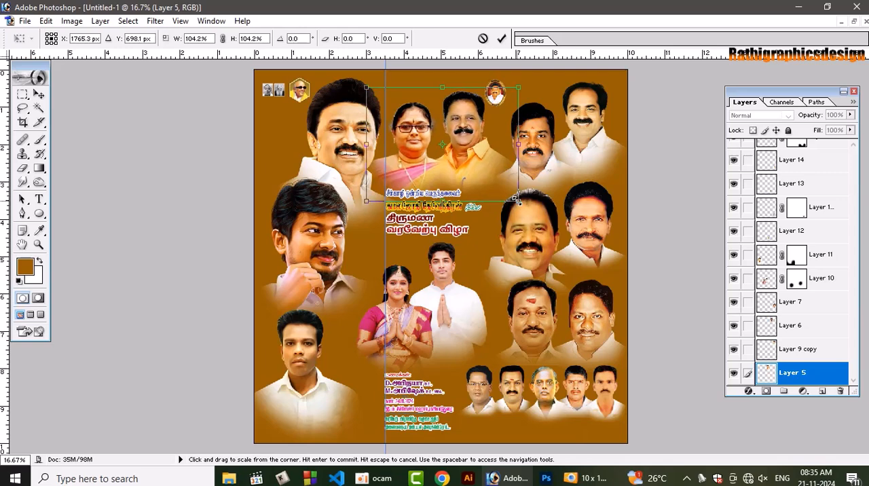
pyautogui.press('Return')
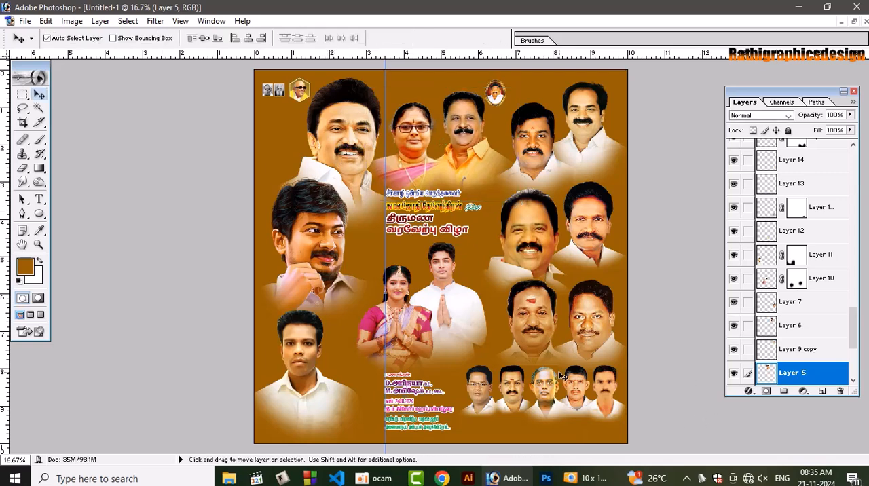
pyautogui.hotkey('ctrl', ';')
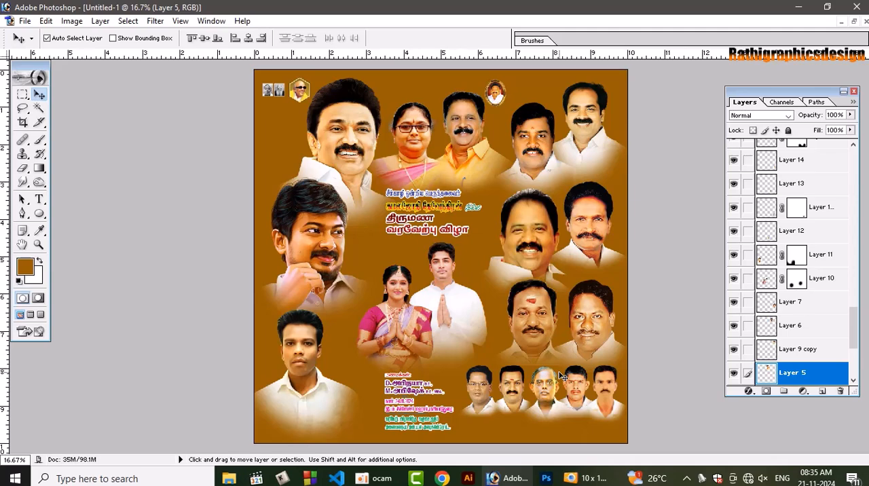
# Set the foreground colour to black and launch the keyboard utility for Tamil typing, with the heading text in view at 50 %
pyautogui.hotkey('ctrl', '+')
pyautogui.hotkey('ctrl', '+')
pyautogui.hotkey('ctrl', '+')
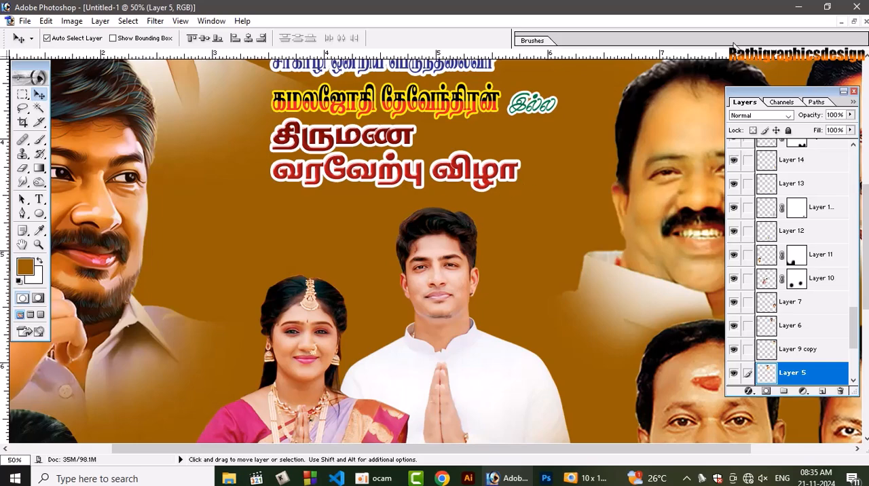
pyautogui.moveTo(866, 271); pyautogui.dragTo(865, 219)
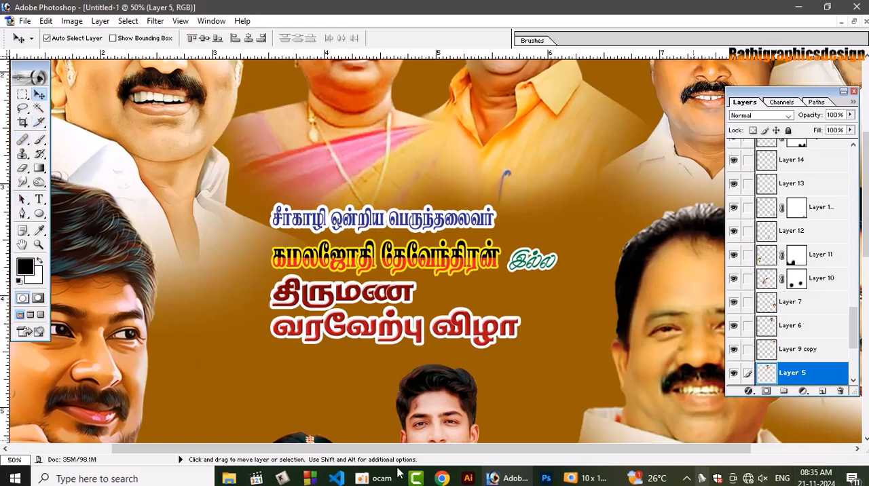
pyautogui.click(282, 478)
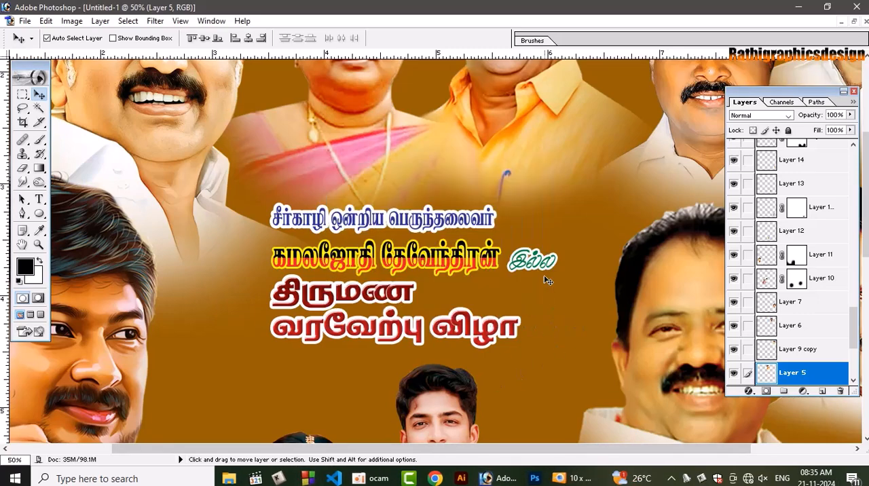
pyautogui.press('alt')
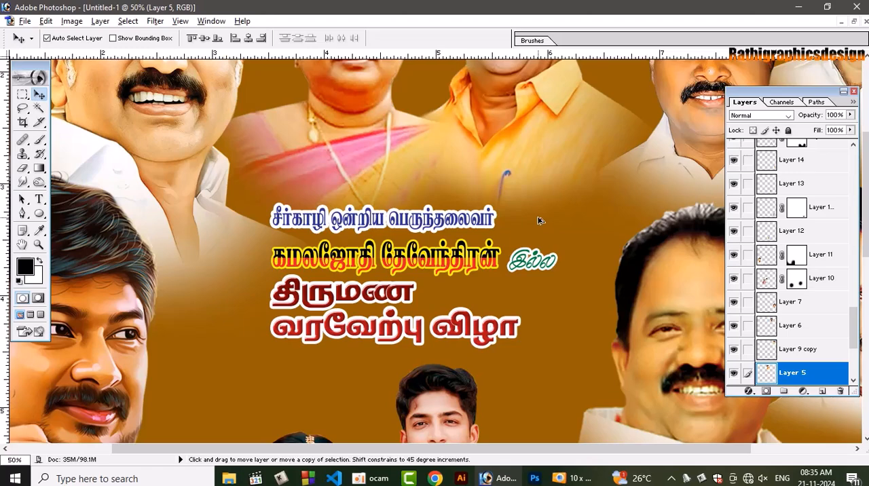
pyautogui.rightClick(2, 142)
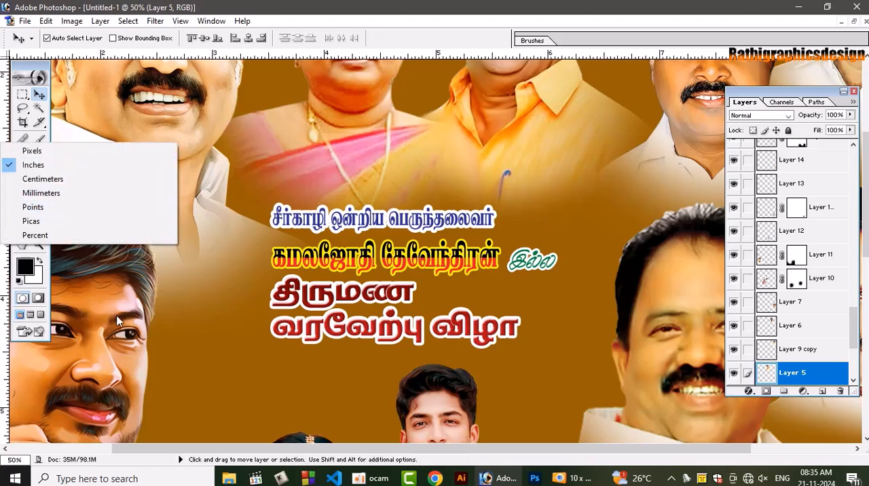
pyautogui.click(117, 316)
# Start a new horizontal text line above the coloured heading text, using the Tamil-030 font at 30 pt
pyautogui.click(40, 198)
pyautogui.click(40, 199)
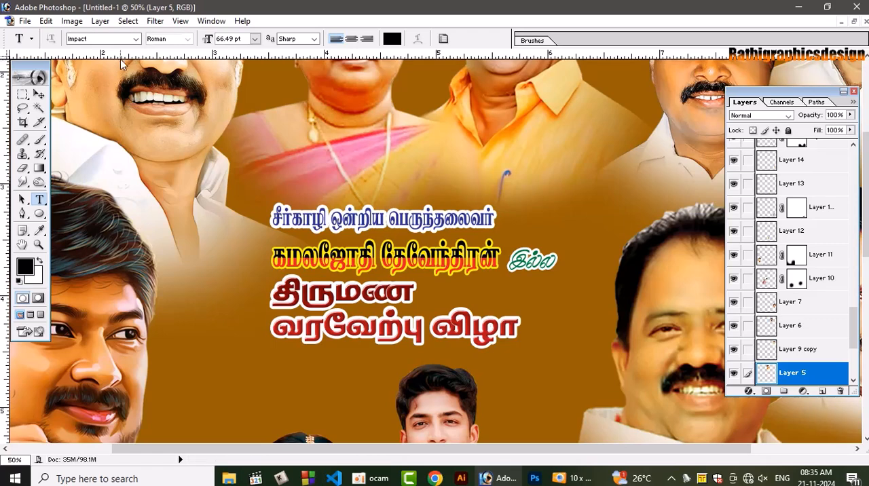
pyautogui.click(135, 40)
pyautogui.moveTo(174, 97); pyautogui.dragTo(178, 216)
pyautogui.click(136, 136)
pyautogui.click(327, 144)
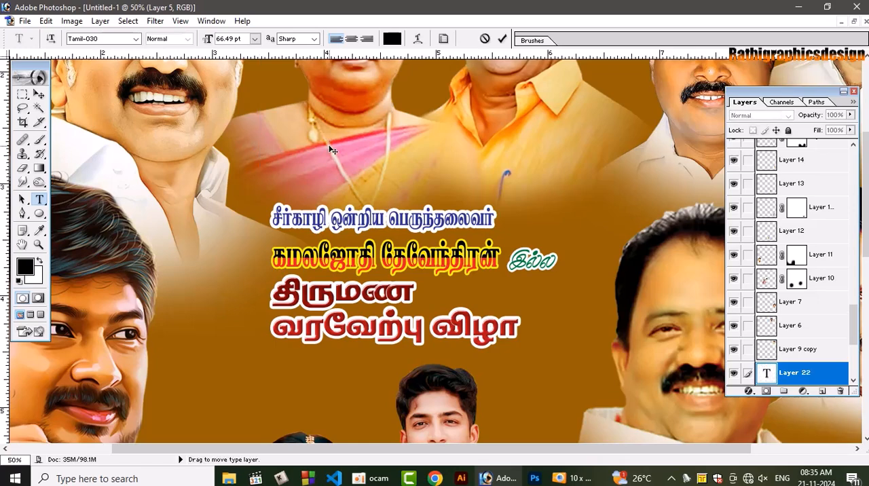
pyautogui.click(255, 39)
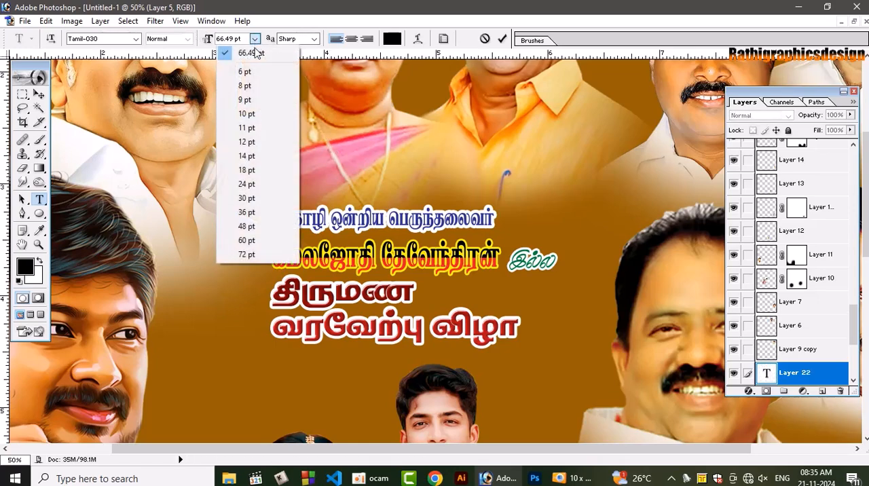
pyautogui.click(260, 196)
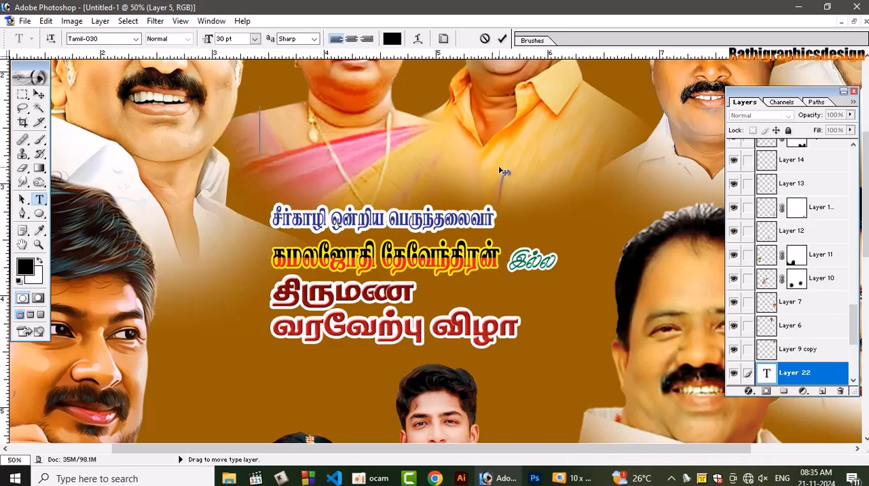
# Enter "சீர்காழி ஒன்றிய பெருந்தலைவர்" as the new line's text and commit it
pyautogui.write('ர்காா')
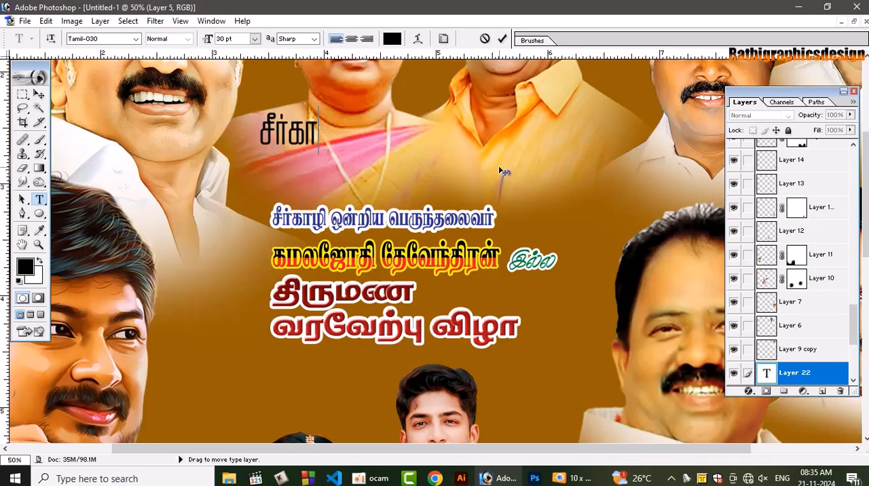
pyautogui.press('BackSpace')
pyautogui.write('ழி ஒ')
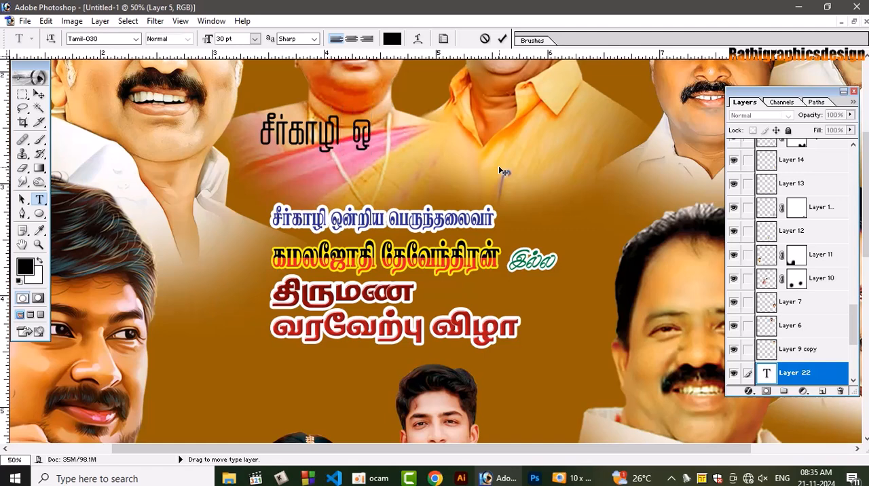
pyautogui.write('ன்றிய பெருந்')
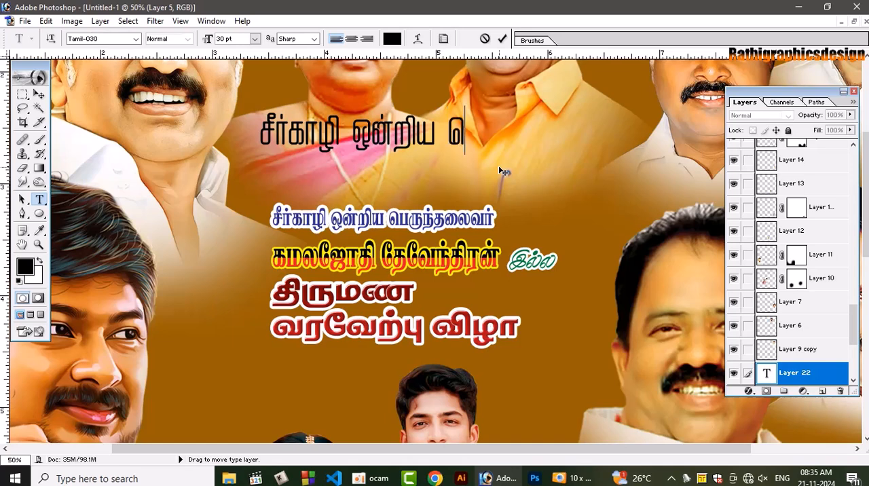
pyautogui.write('தல')
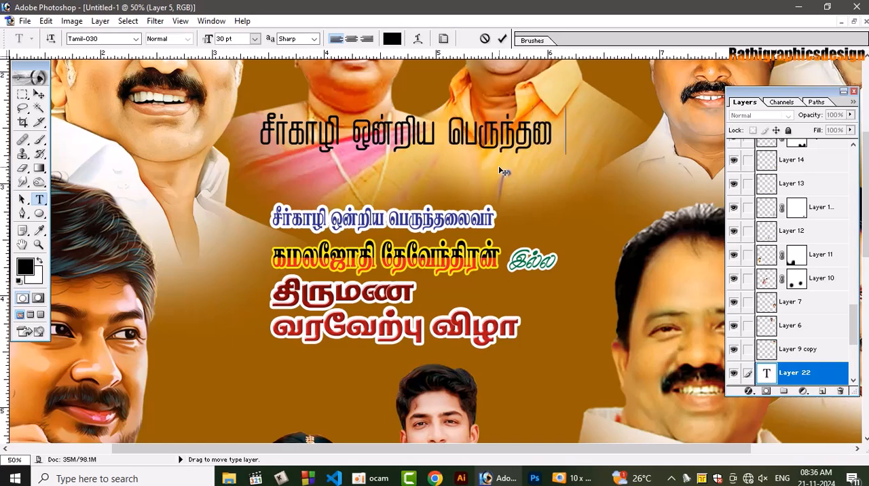
pyautogui.write('ைவர்')
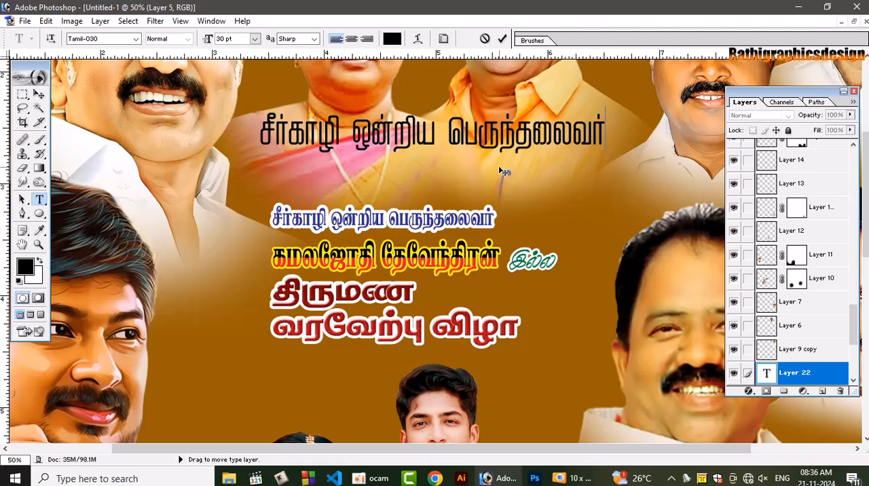
pyautogui.click(503, 40)
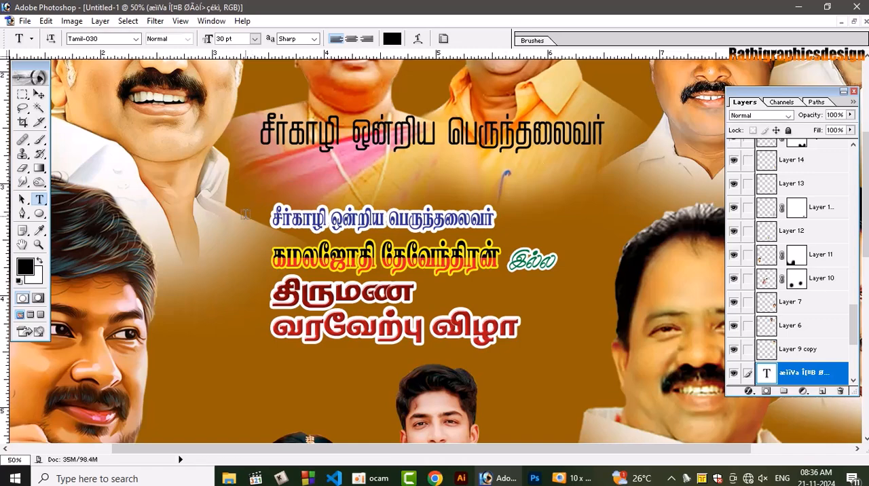
# Add a separate text line under the black title line containing the host's full name in Tamil, as in the yellow heading
pyautogui.click(500, 175)
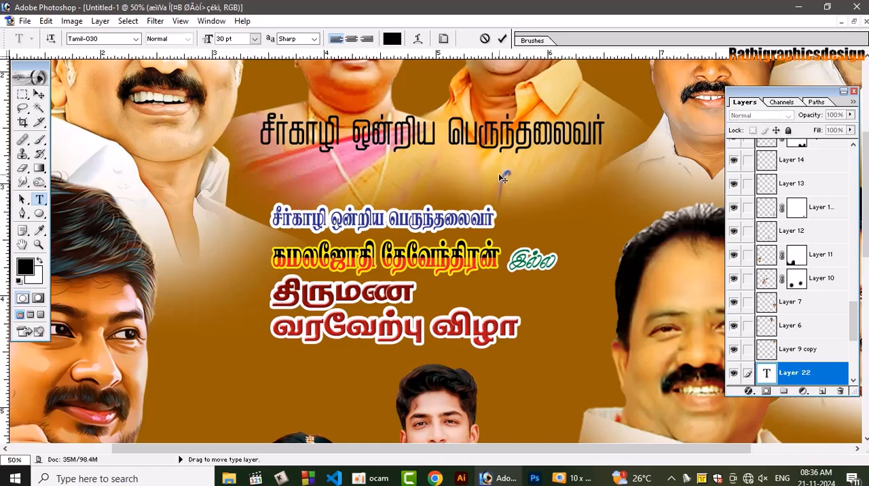
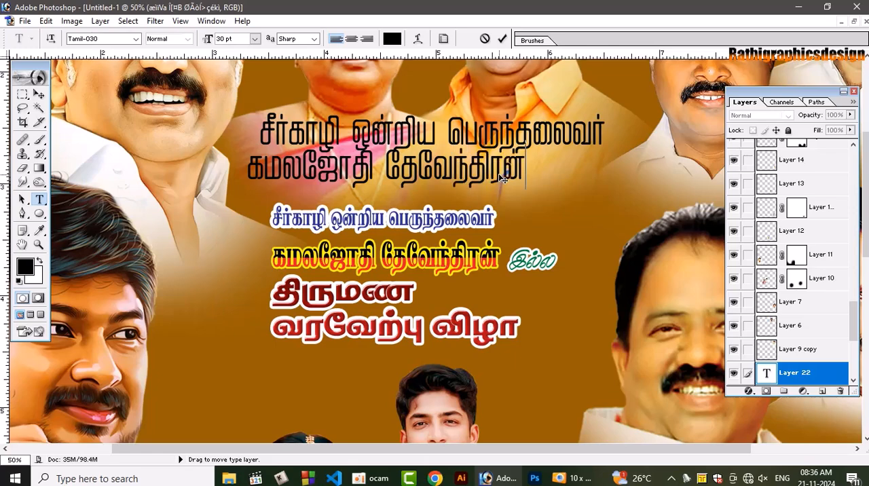
# Reduce the host name line to 22 pt and commit the text
pyautogui.hotkey('ctrl', 'a')
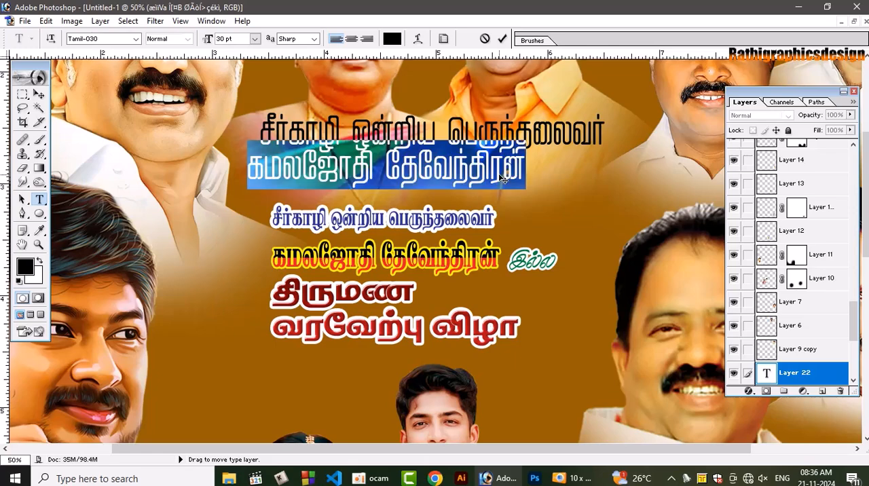
pyautogui.hotkey('ctrl', 'shift', ',')
pyautogui.hotkey('ctrl', 'shift', ',')
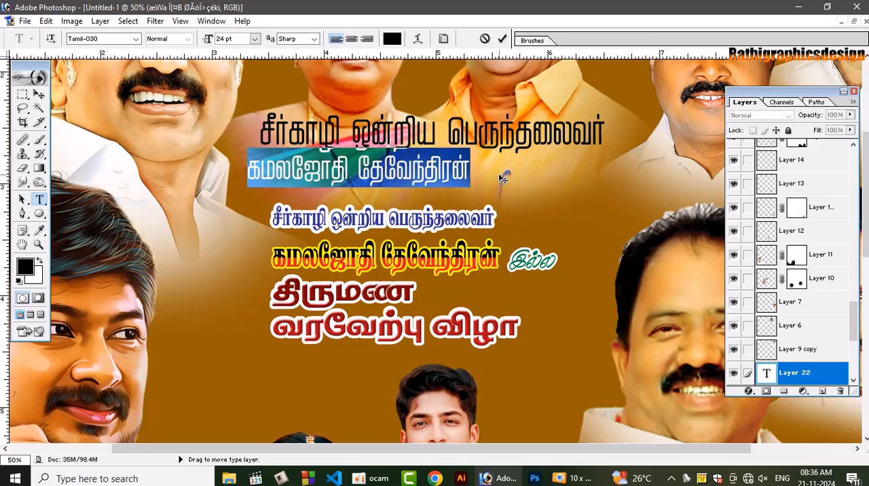
pyautogui.hotkey('ctrl', 'shift', ',')
pyautogui.hotkey('ctrl', 'shift', ',')
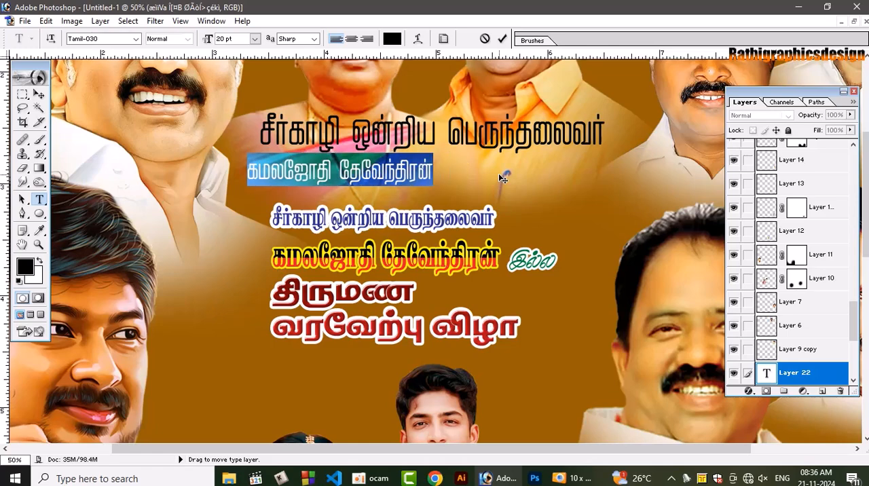
pyautogui.hotkey('ctrl', 'shift', '.')
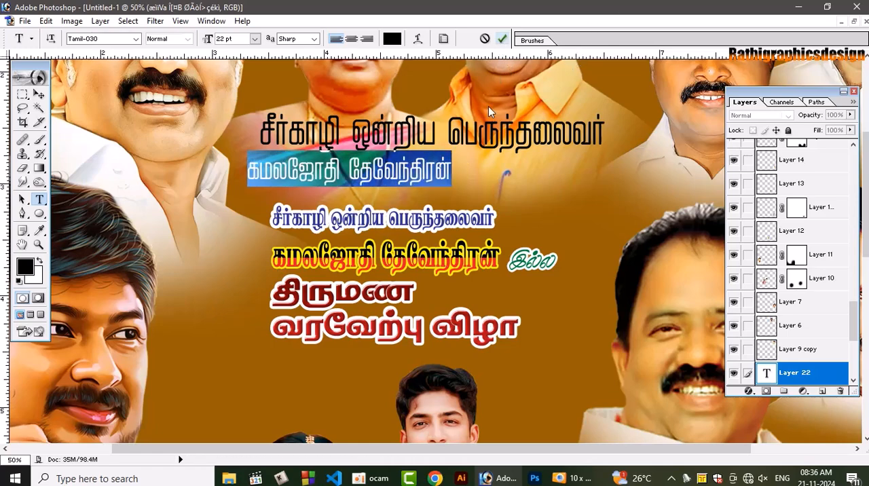
pyautogui.hotkey('ctrl', 'Return')
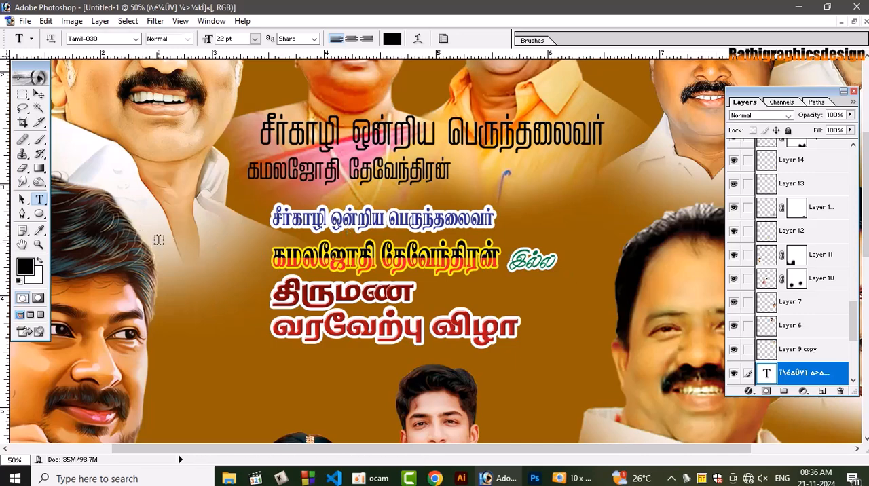
# Add the line "இல்ல திருமண வரவேற்பு விழா" in Tamil-030 at 22 pt and move it down beside the groom's head
pyautogui.click(159, 242)
pyautogui.write('இ')
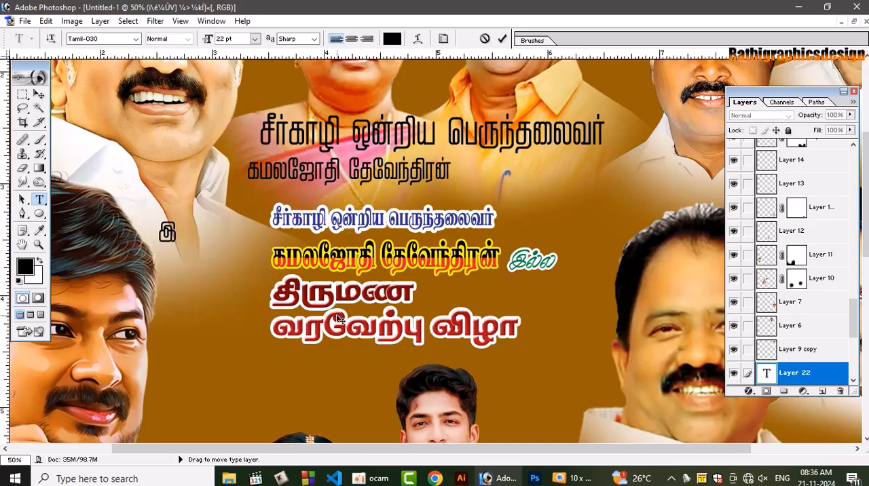
pyautogui.write('ல்ல திரு')
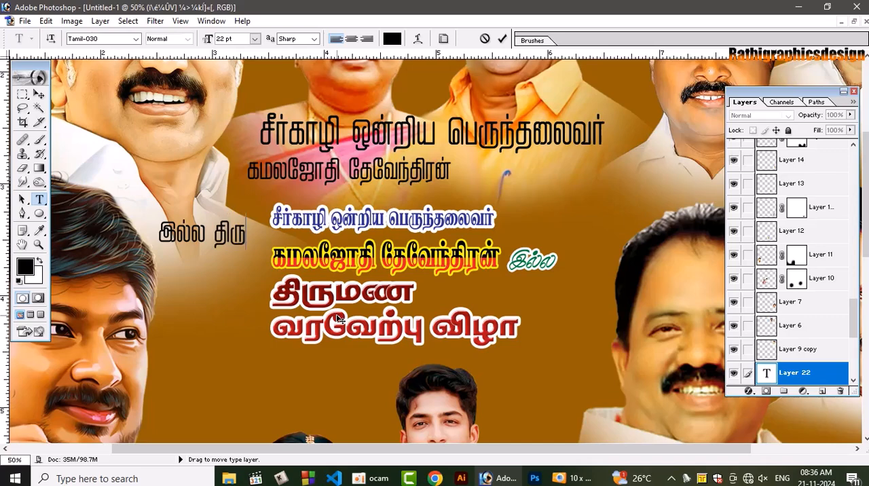
pyautogui.write('மன வர')
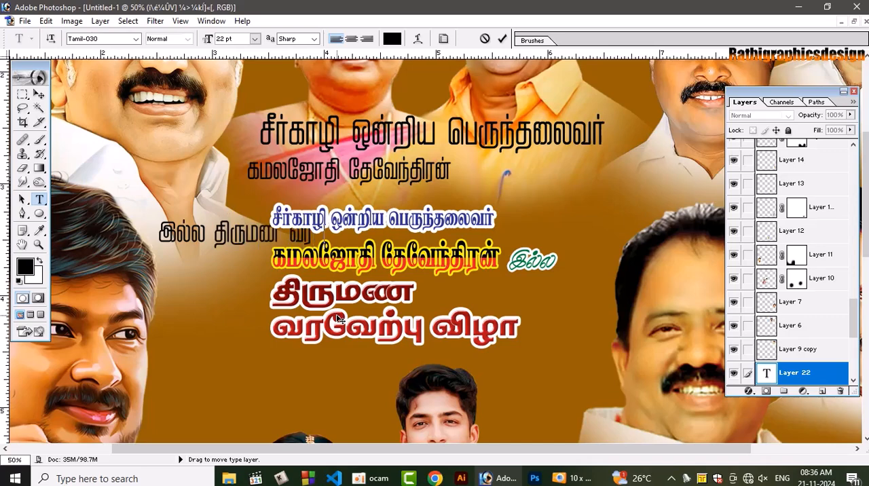
pyautogui.write('வேற்பு')
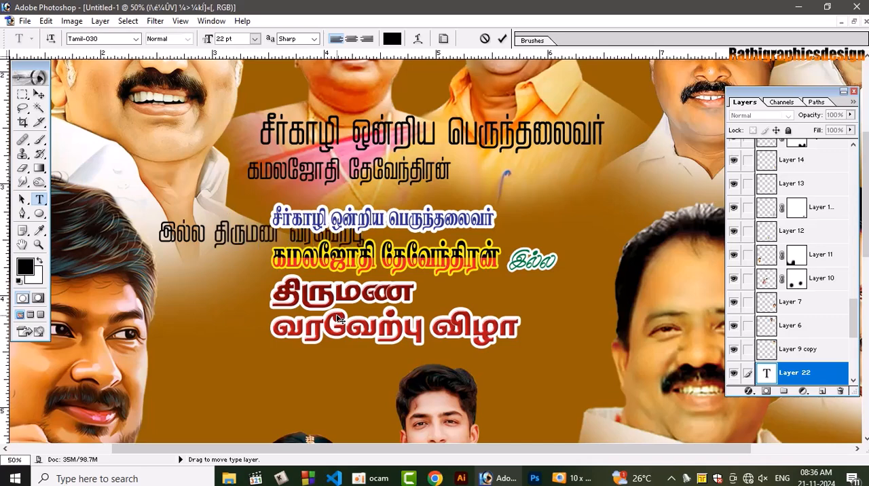
pyautogui.write('ற்வ')
pyautogui.press('BackSpace')
pyautogui.write('ப')
pyautogui.write(' விழா')
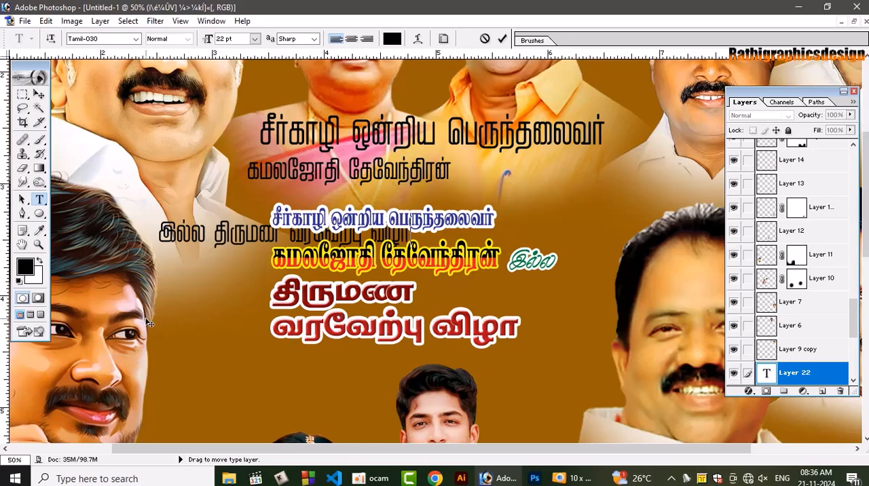
pyautogui.moveTo(147, 319); pyautogui.dragTo(125, 369)
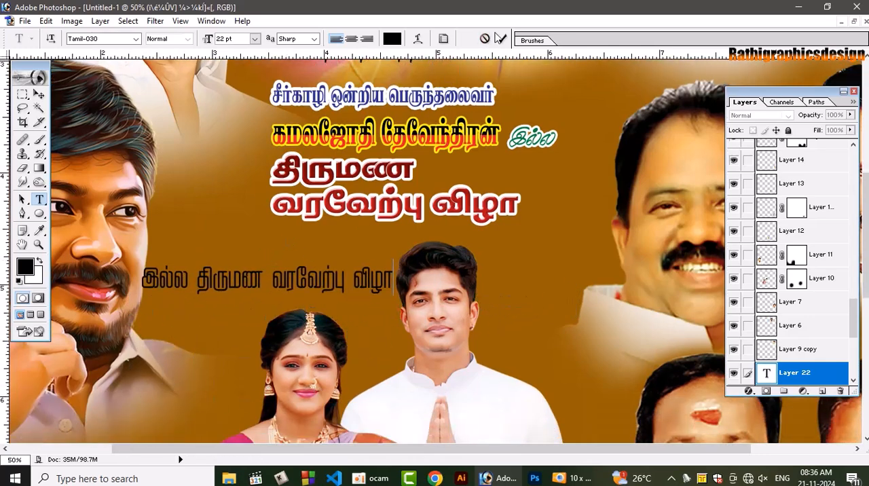
pyautogui.click(500, 38)
# Move the black "சீர்காழி ஒன்றிய பெருந்தலைவர்" line down to just above the "இல்ல திருமண வரவேற்பு விழா" line
pyautogui.scroll(3, 435, 251)
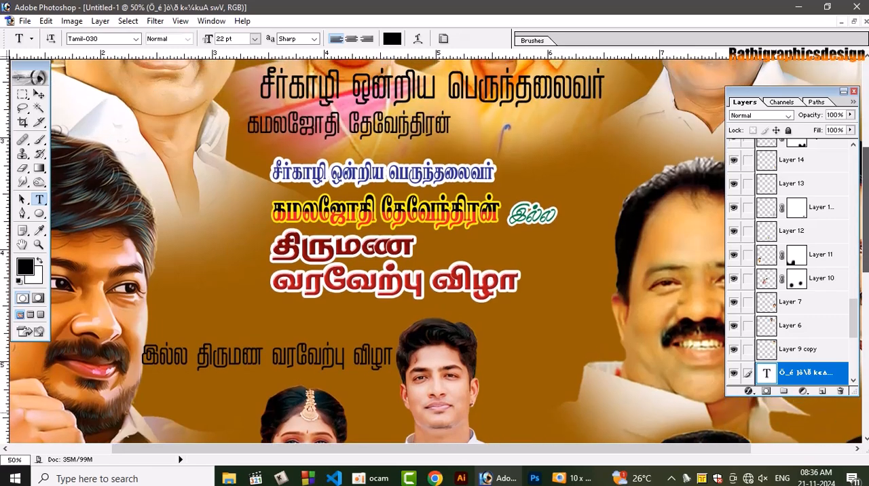
pyautogui.scroll(2, 434, 251)
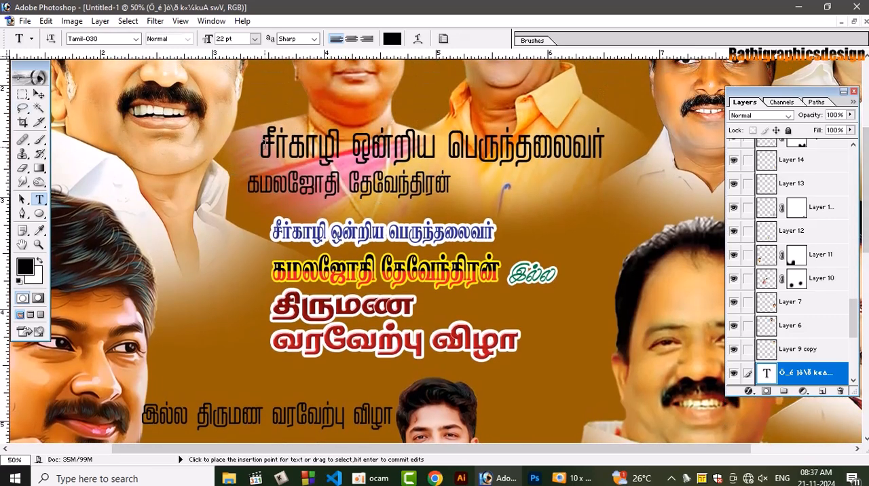
pyautogui.click(266, 142)
pyautogui.moveTo(201, 257); pyautogui.dragTo(102, 358)
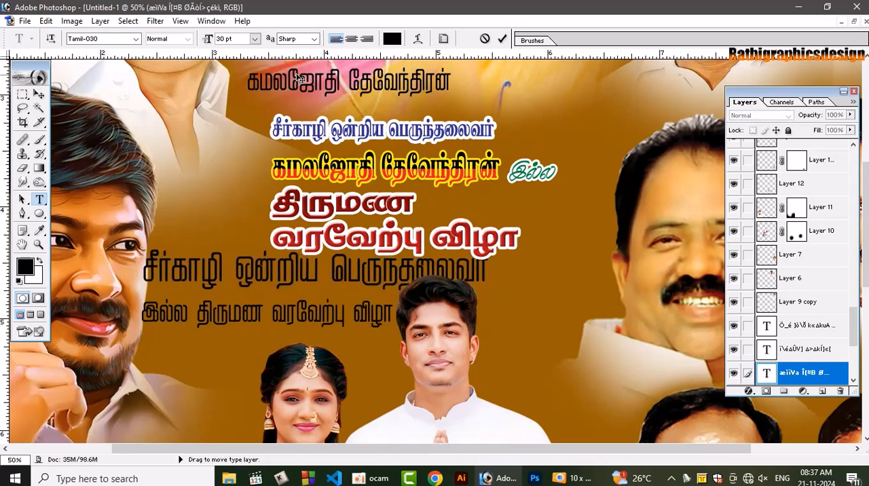
# Move the black host name line beneath the title line, and shift the "இல்ல திருமண வரவேற்பு விழா" line lower, below it
pyautogui.click(322, 82)
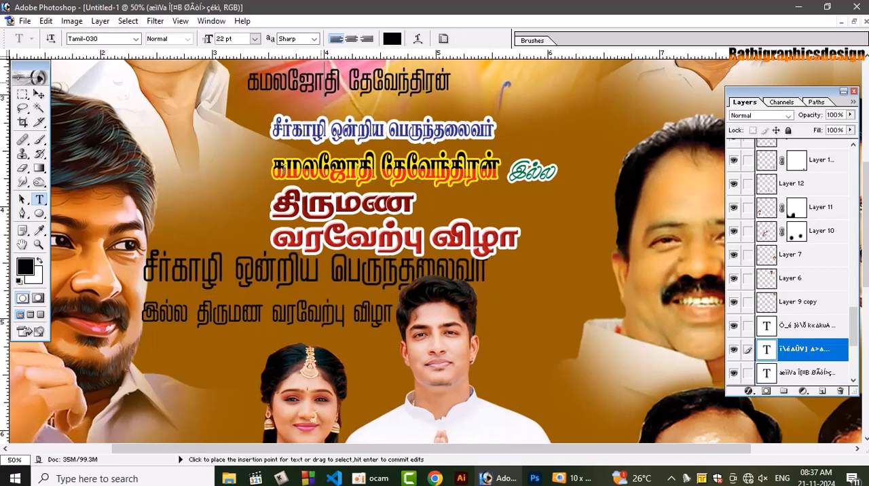
pyautogui.moveTo(290, 325); pyautogui.dragTo(216, 292)
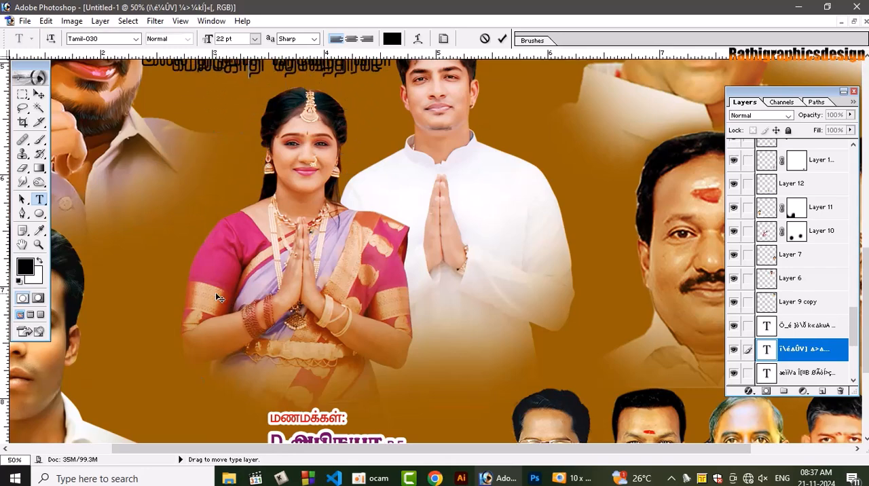
pyautogui.moveTo(866, 292); pyautogui.dragTo(865, 215)
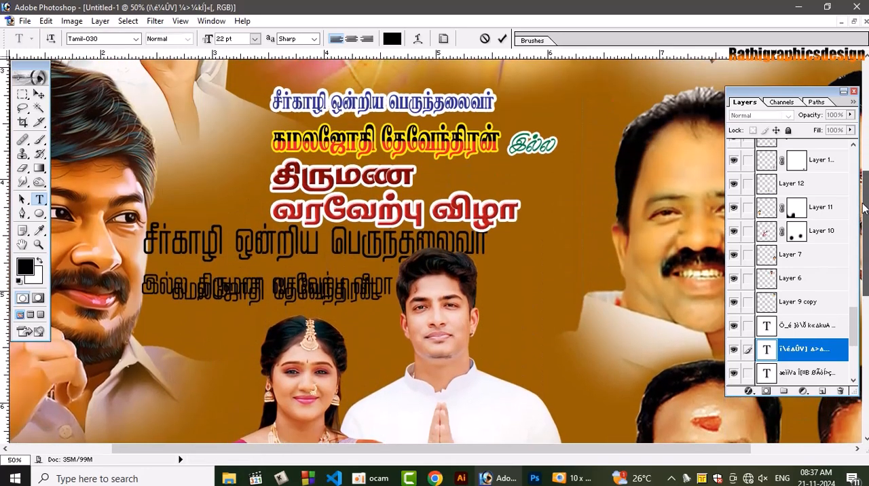
pyautogui.click(501, 39)
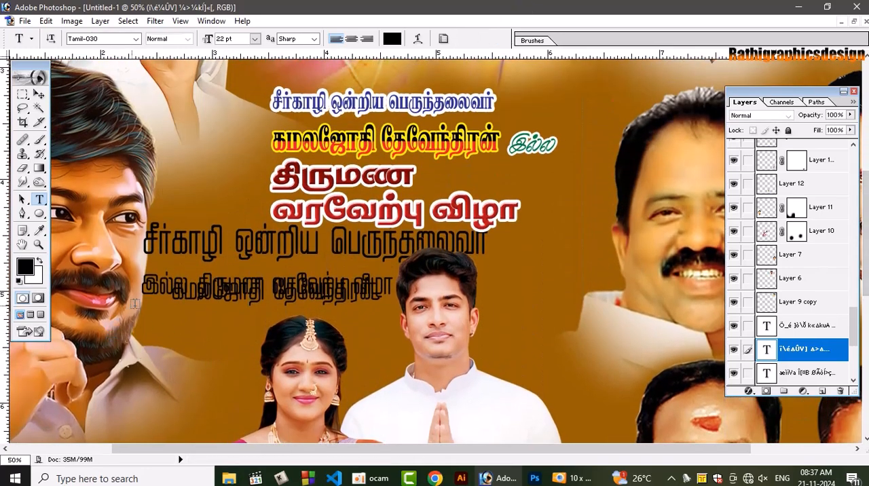
pyautogui.click(160, 280)
pyautogui.moveTo(156, 357); pyautogui.dragTo(156, 416)
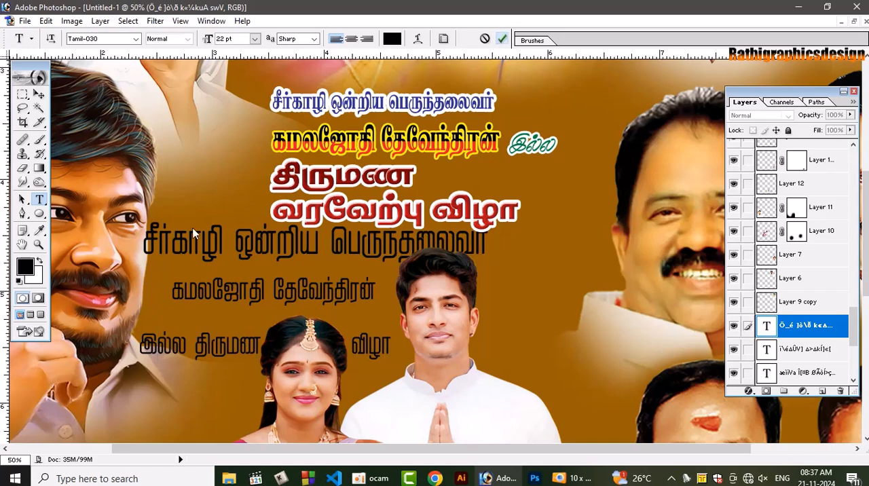
# Change the font of the black "சீர்காழி ஒன்றிய பெருந்தலைவர்" line to Tamil-029 and commit the text
pyautogui.click(175, 239)
pyautogui.hotkey('ctrl', 'a')
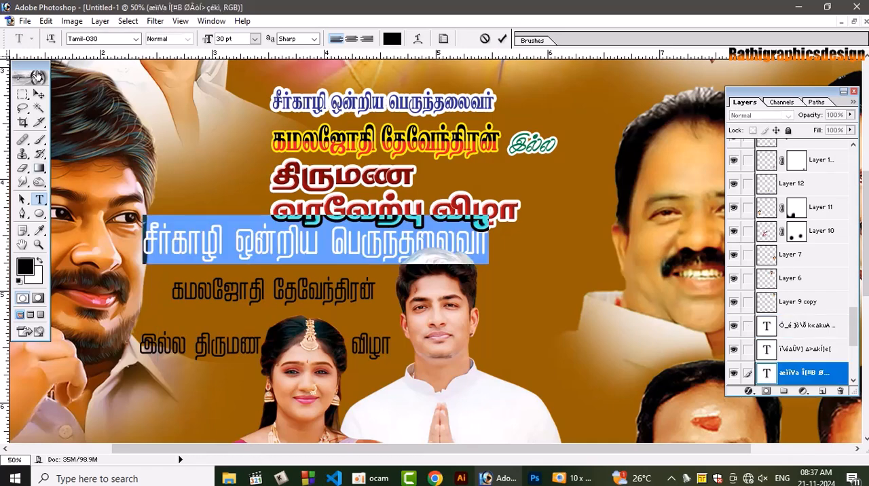
pyautogui.click(103, 42)
pyautogui.press('Up')
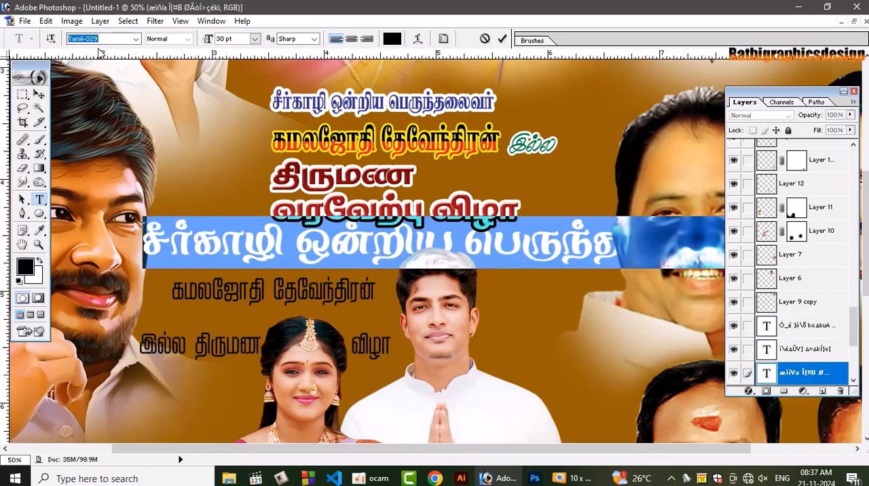
pyautogui.click(502, 38)
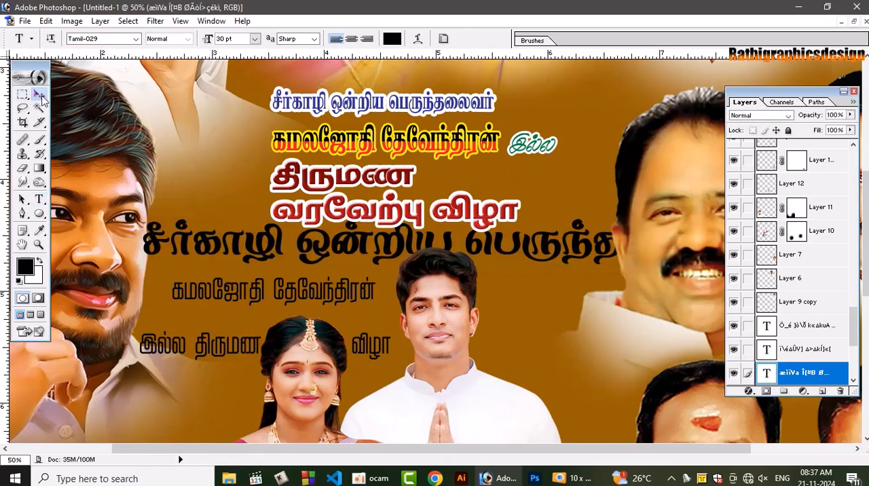
# Scale the black "சீர்காழி ஒன்றிய பெருந்தலைவர்" line to 63.6% and move it to start beside the left portrait's cheek, above the host name
pyautogui.click(39, 94)
pyautogui.hotkey('ctrl', 't')
pyautogui.moveTo(142, 253); pyautogui.dragTo(251, 249)
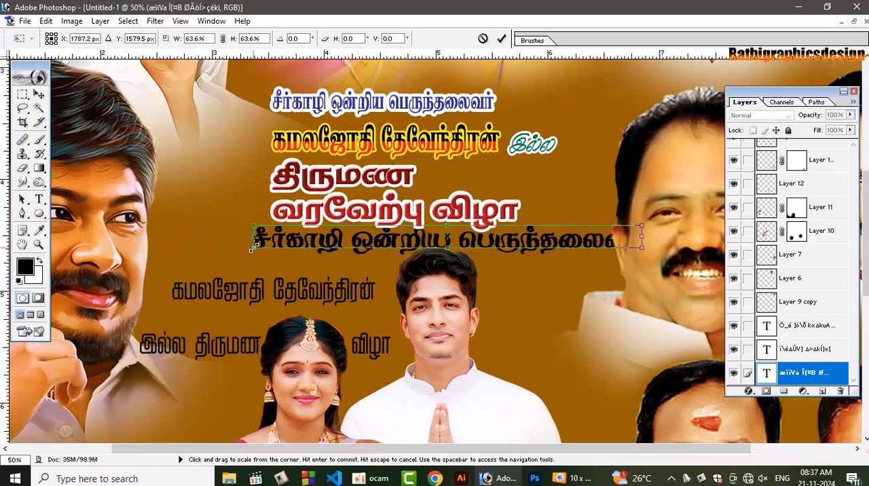
pyautogui.press('Return')
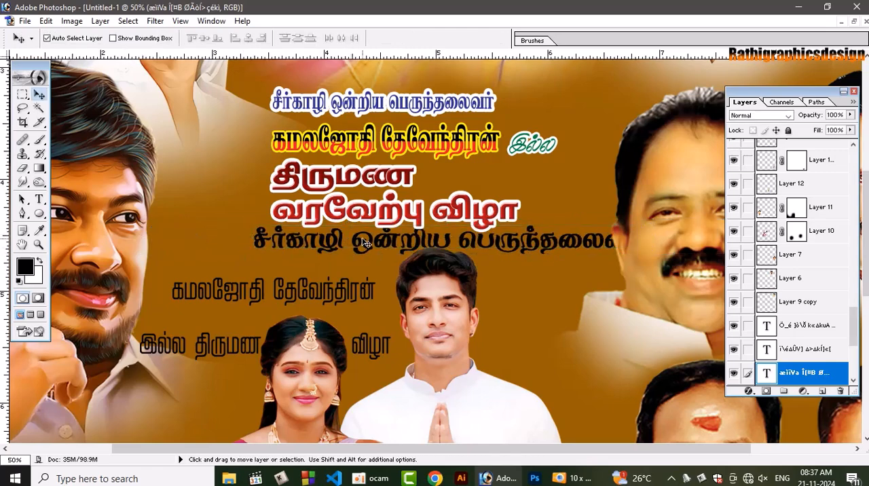
pyautogui.moveTo(364, 245); pyautogui.dragTo(267, 252)
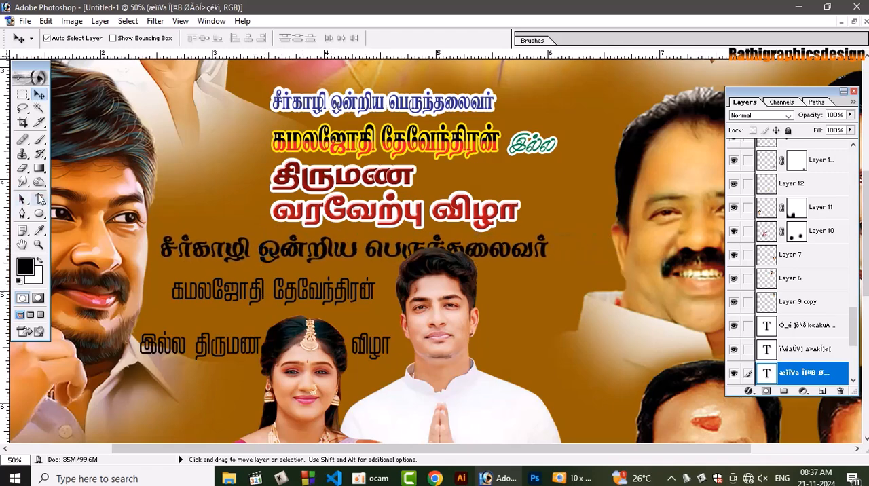
# Try successive Tamil fonts on the black host name line and set it to Tamil-046
pyautogui.click(39, 198)
pyautogui.click(224, 291)
pyautogui.hotkey('ctrl', 'a')
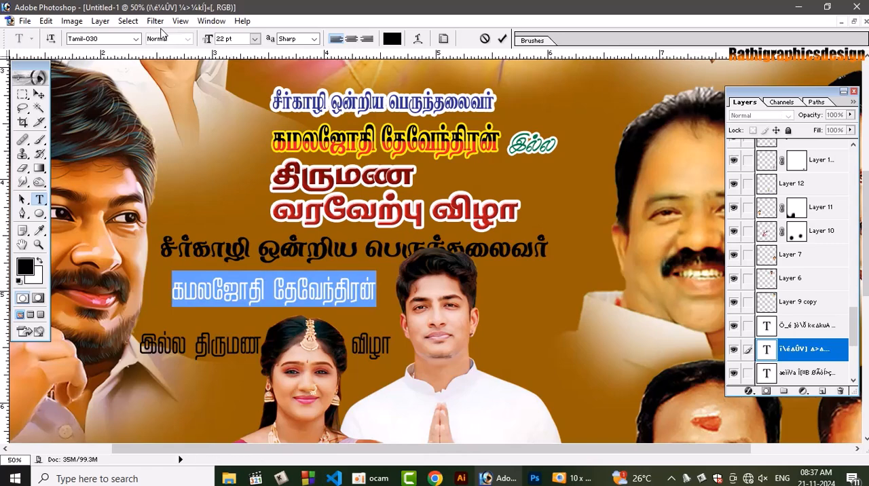
pyautogui.click(114, 42)
pyautogui.press('Down')
pyautogui.press('Down')
pyautogui.press('Down')
pyautogui.press('Down')
pyautogui.press('Down')
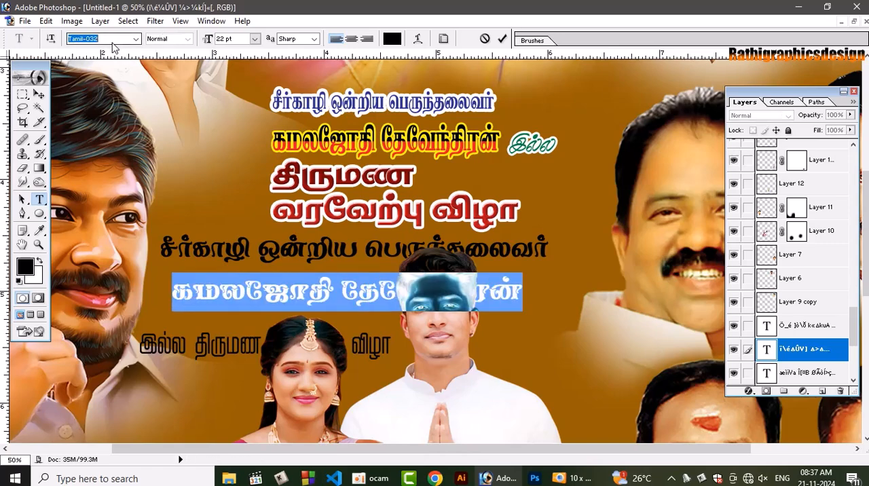
pyautogui.press('Down')
pyautogui.press('Down')
pyautogui.press('Down')
pyautogui.press('Down')
pyautogui.press('Down')
pyautogui.press('Down')
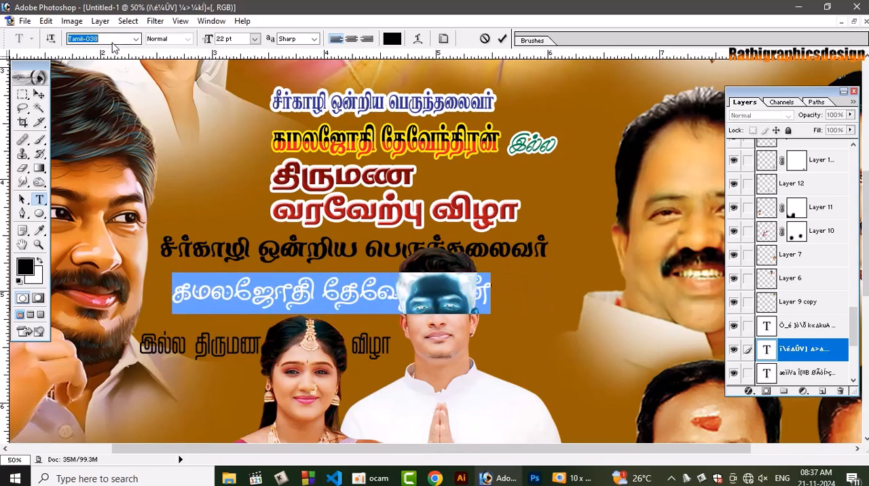
pyautogui.press('Down')
pyautogui.press('Up')
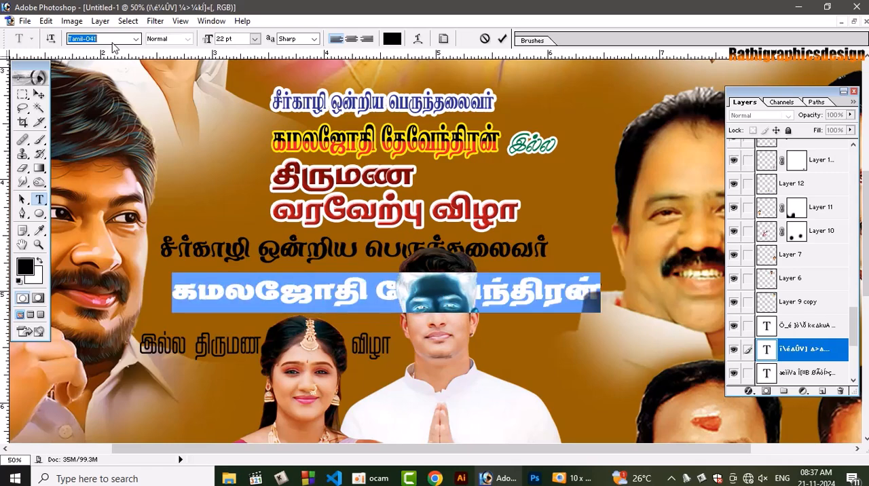
pyautogui.press('Down')
pyautogui.press('Down')
pyautogui.press('Down')
pyautogui.press('Down')
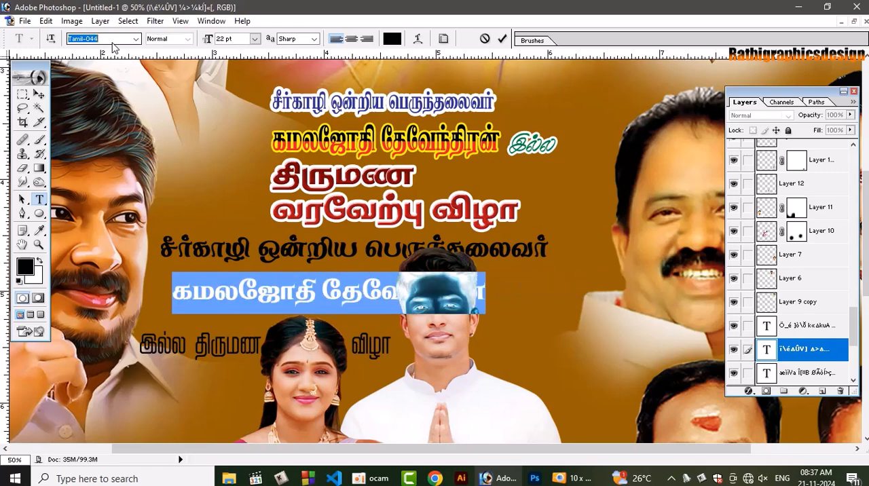
pyautogui.press('Down')
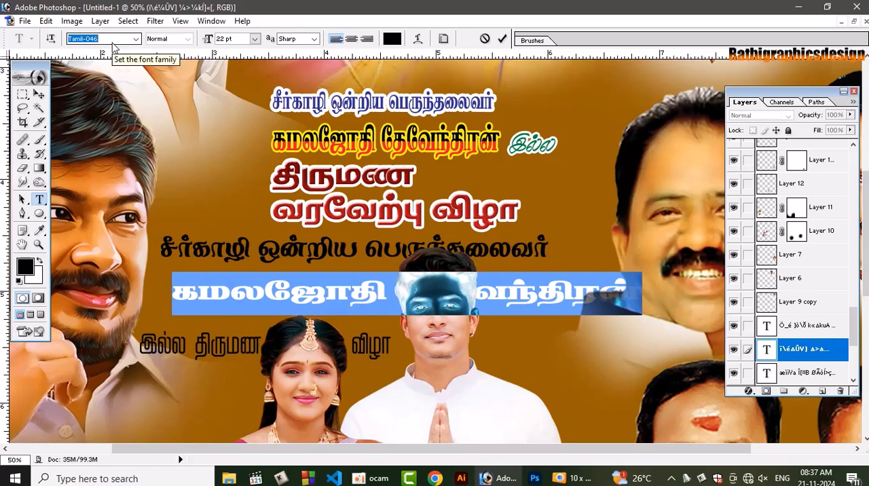
pyautogui.click(39, 94)
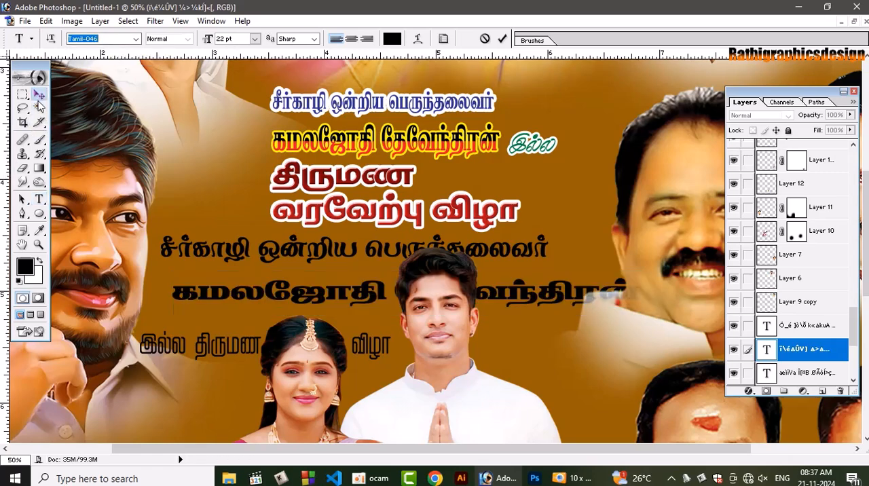
# Align the host name line under the title and stretch its height to 127.3%, then move the "இல்ல திருமண வரவேற்பு விழா" line up beneath it
pyautogui.moveTo(264, 298); pyautogui.dragTo(249, 290)
pyautogui.hotkey('ctrl', 't')
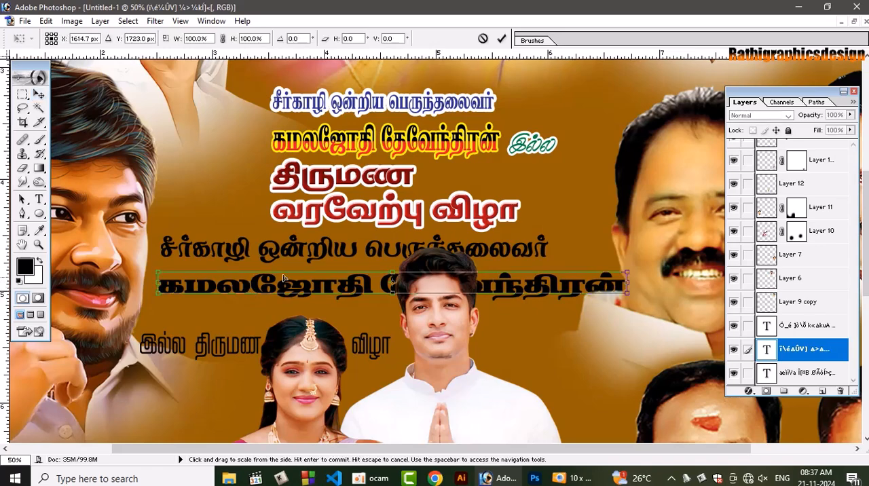
pyautogui.moveTo(322, 271); pyautogui.dragTo(323, 263)
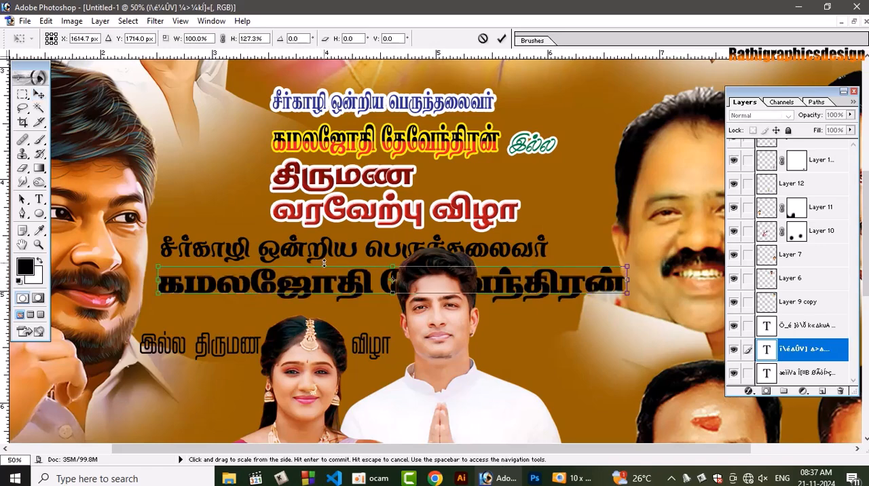
pyautogui.press('Return')
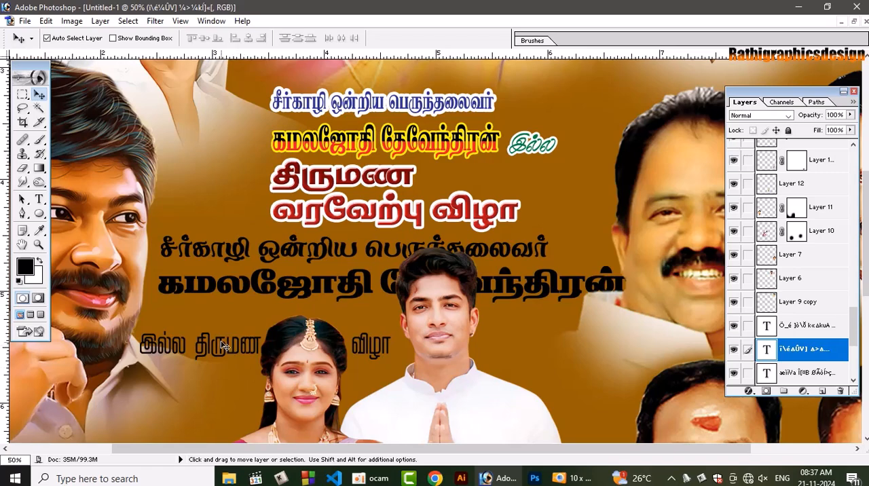
pyautogui.moveTo(202, 343); pyautogui.dragTo(223, 318)
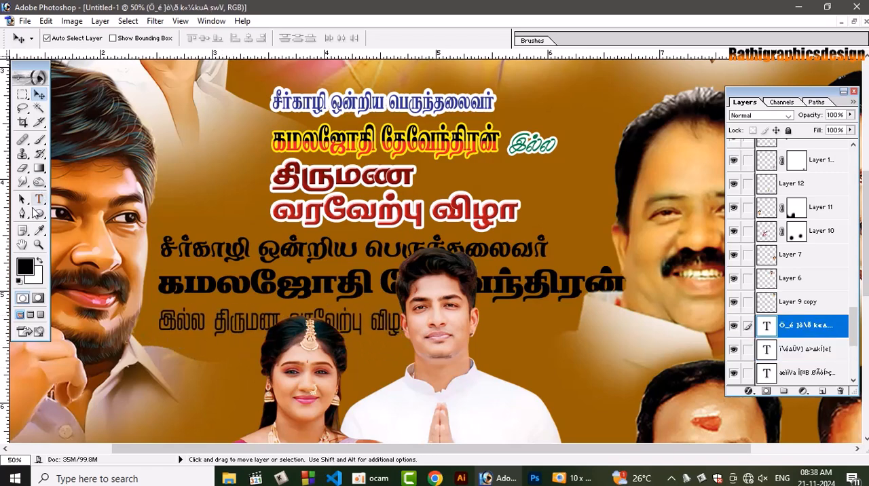
pyautogui.click(38, 198)
pyautogui.hotkey('ctrl', 'a')
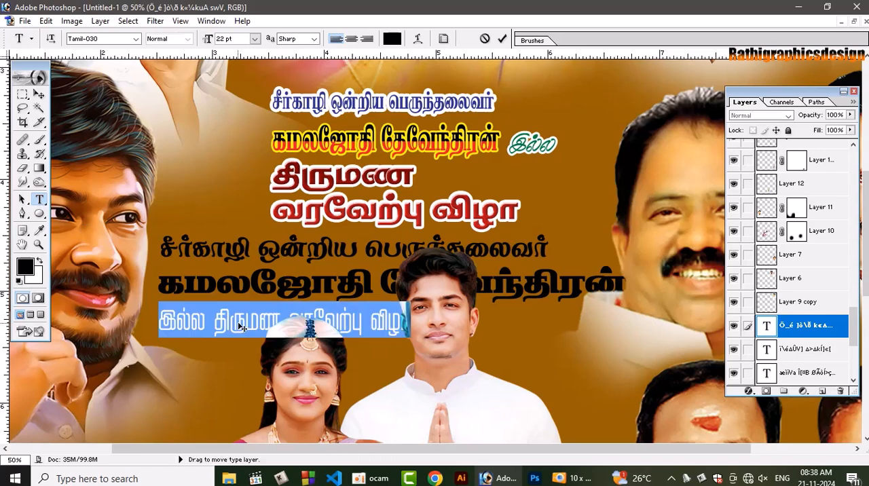
pyautogui.hotkey('ctrl', 's')
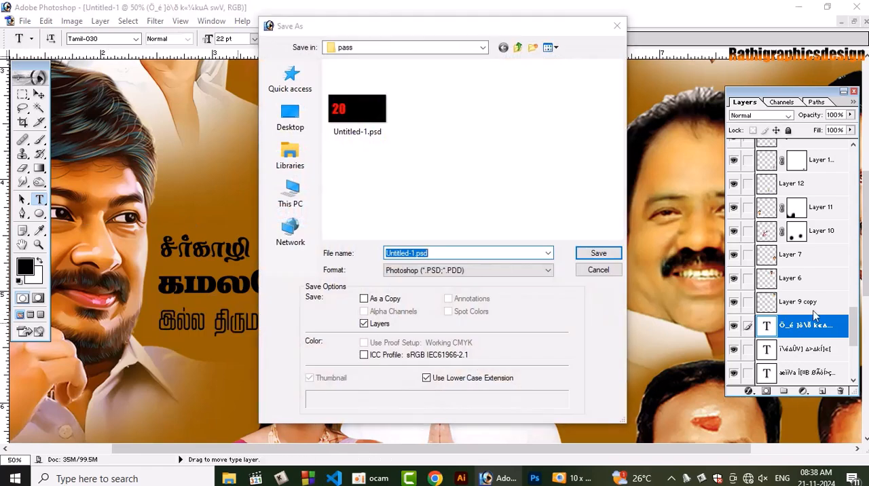
pyautogui.click(601, 272)
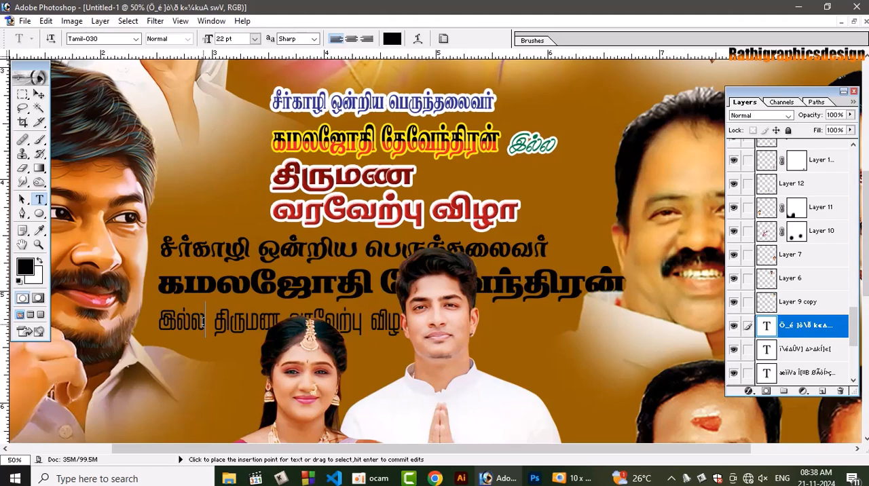
# Try successive Tamil fonts on the whole "இல்ல திருமண வரவேற்பு விழா" line, going past Tamil-042 to a heavier face
pyautogui.click(204, 323)
pyautogui.hotkey('ctrl', 'a')
pyautogui.click(113, 41)
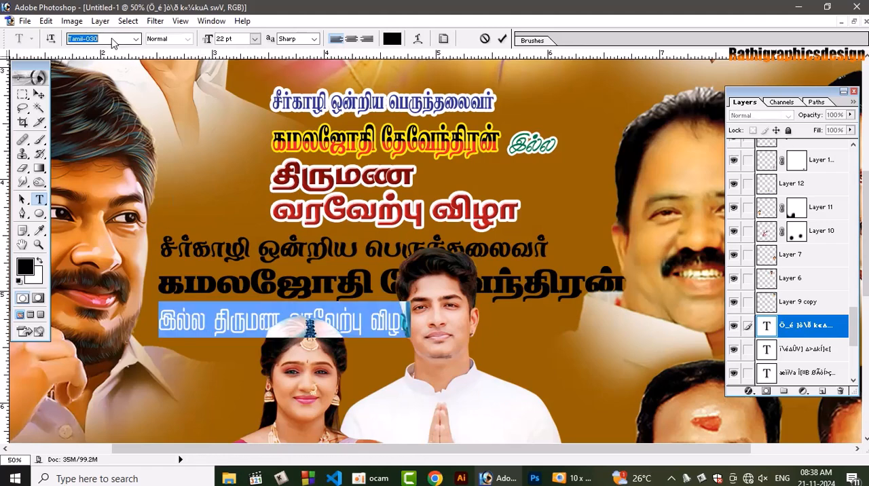
pyautogui.press('Down')
pyautogui.press('Down')
pyautogui.press('Down')
pyautogui.press('Down')
pyautogui.press('Down')
pyautogui.press('Down')
pyautogui.press('Down')
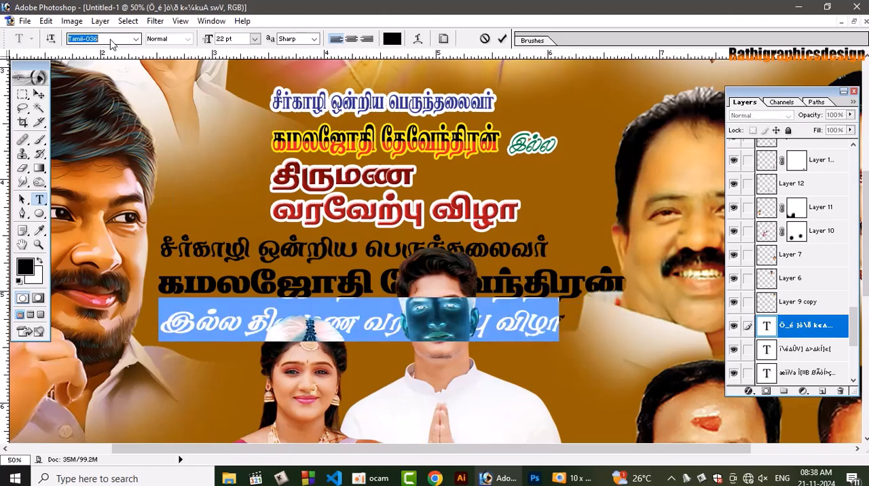
pyautogui.press('Down')
pyautogui.press('Down')
pyautogui.press('Down')
pyautogui.press('Down')
pyautogui.press('Down')
pyautogui.press('Down')
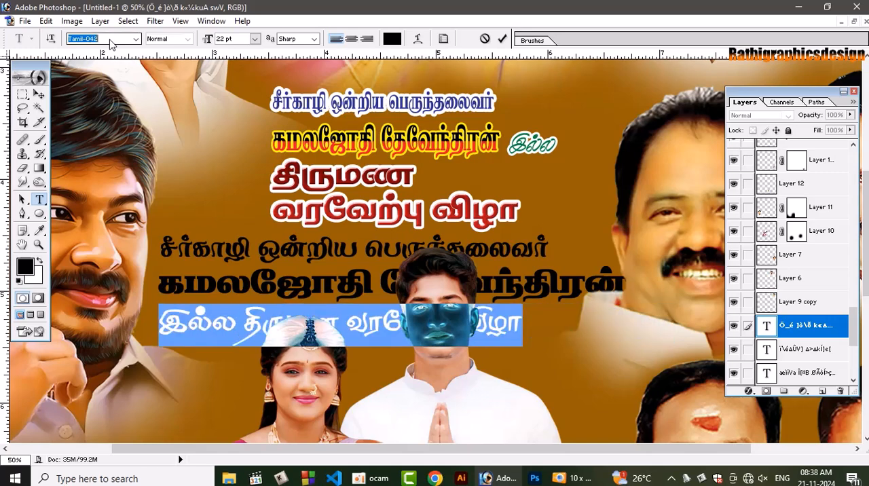
pyautogui.press('Down')
pyautogui.press('Down')
pyautogui.press('Down')
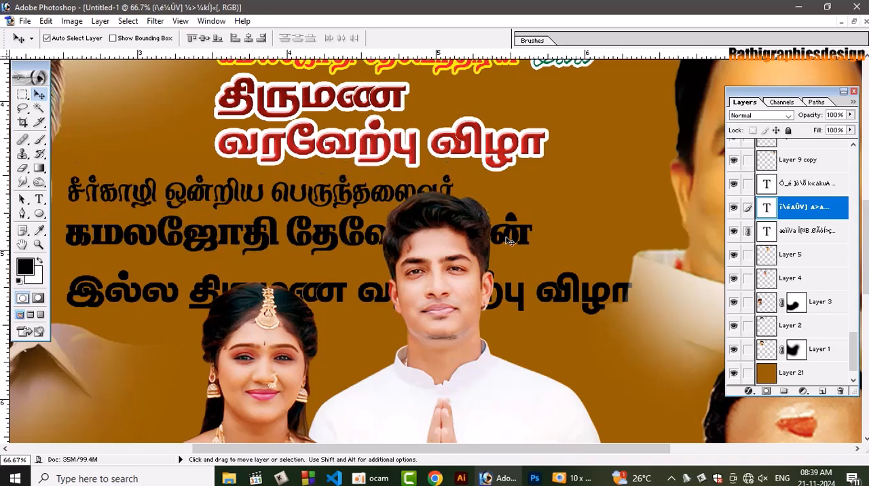
# Scale the linked black title and host name lines together to 80.4%
pyautogui.hotkey('ctrl', 't')
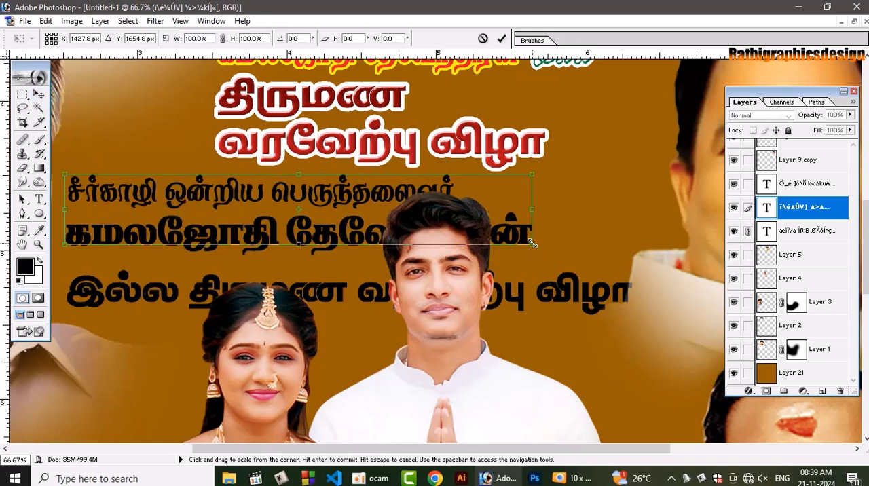
pyautogui.moveTo(535, 247); pyautogui.dragTo(440, 233)
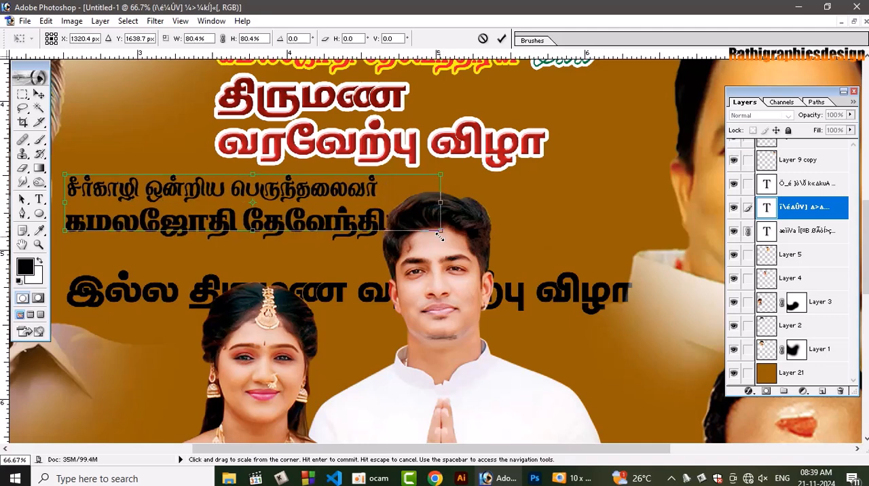
pyautogui.press('Return')
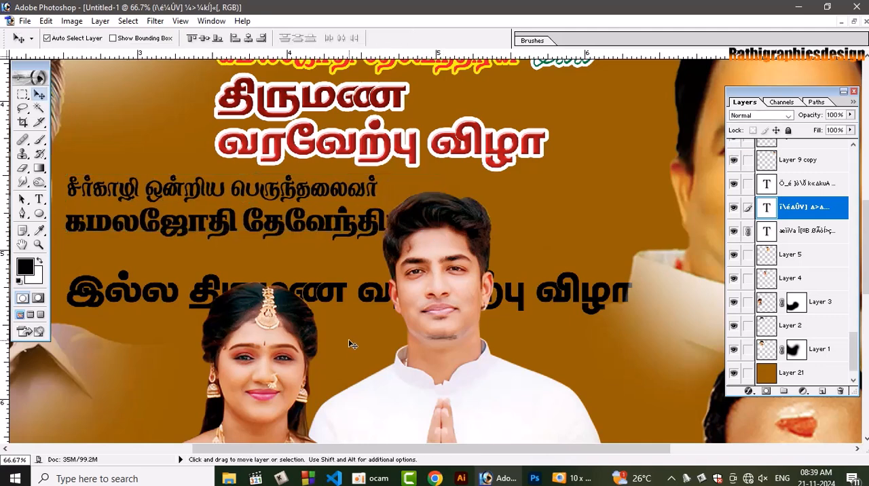
# Resize the "இல்ல திருமண வரவேற்பு விழா" line to 78.9% width and 148.6% height, and nudge it up beneath the host name
pyautogui.click(334, 291)
pyautogui.hotkey('ctrl', 't')
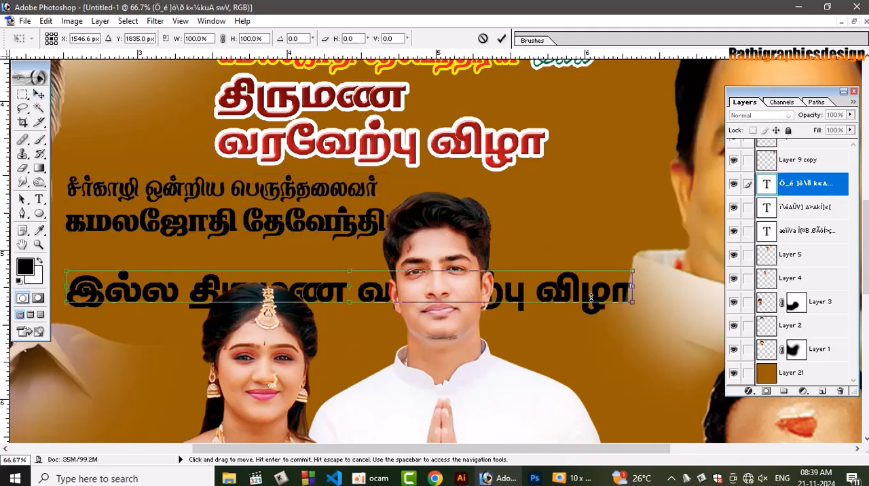
pyautogui.moveTo(634, 280); pyautogui.dragTo(514, 257)
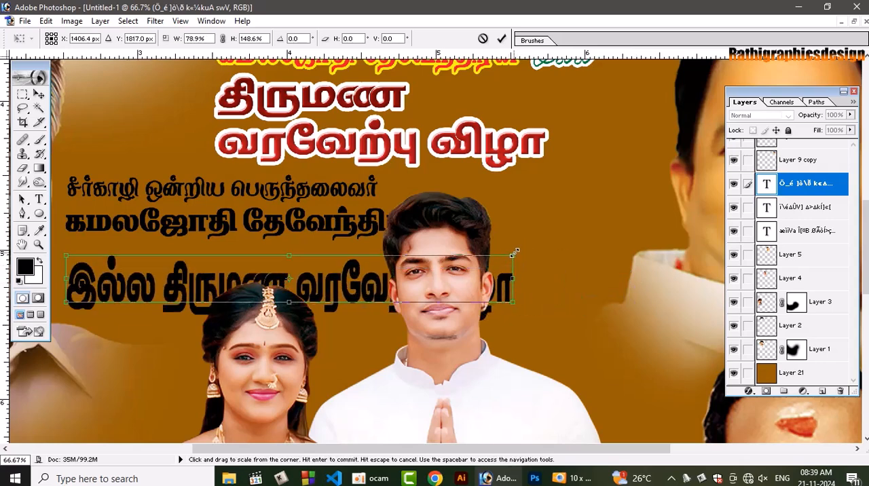
pyautogui.press('Return')
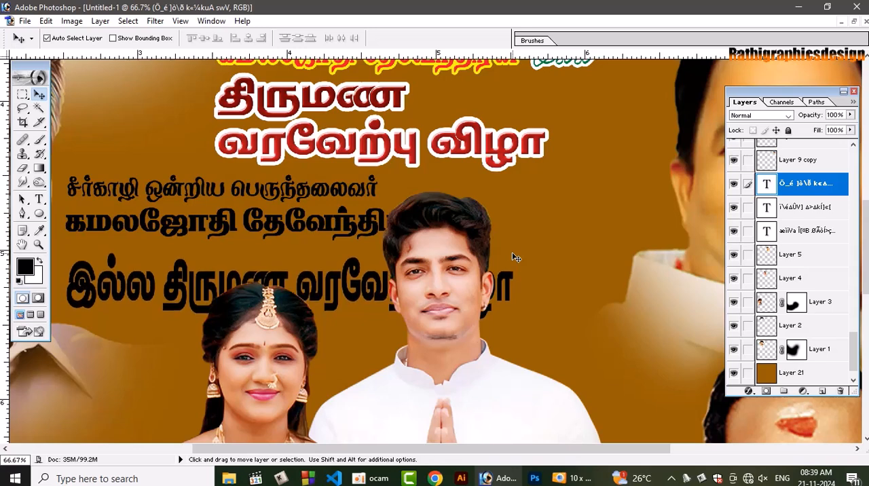
pyautogui.hotkey('shift', 'Up')
pyautogui.hotkey('shift', 'Up')
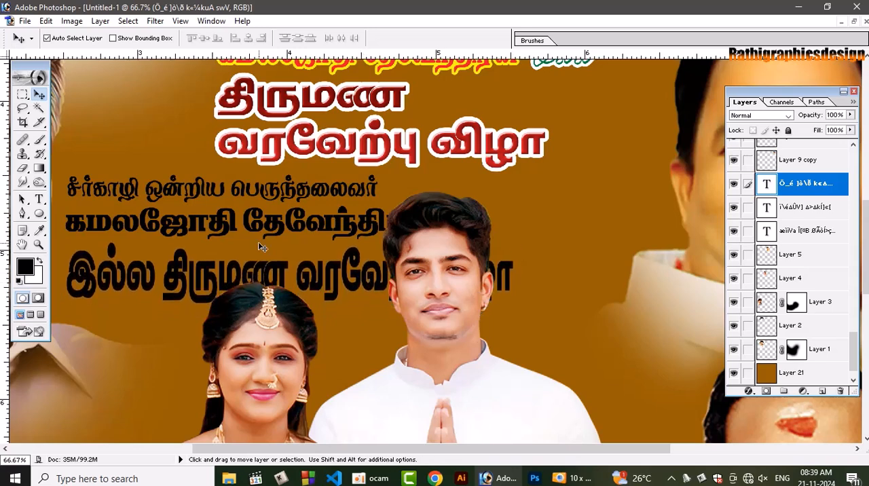
# Link the "இல்ல திருமண வரவேற்பு விழா" text layer to the host name and title layers
pyautogui.click(221, 224)
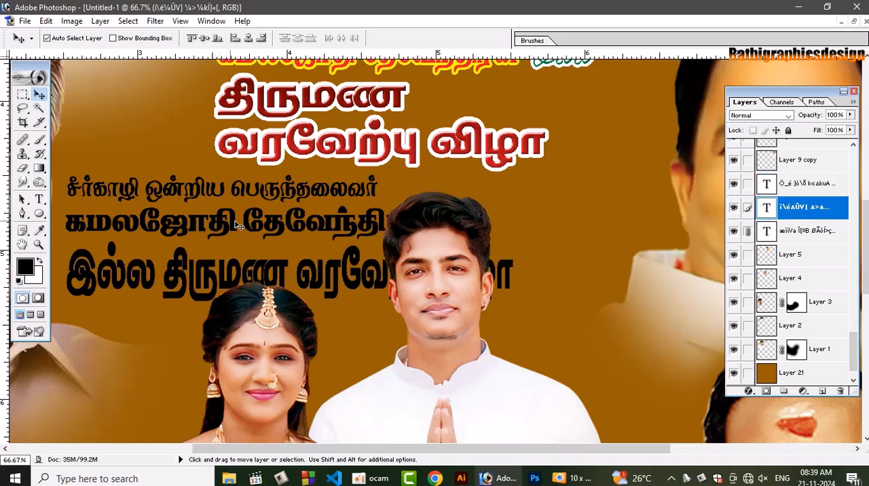
pyautogui.rightClick(350, 259)
pyautogui.click(367, 260)
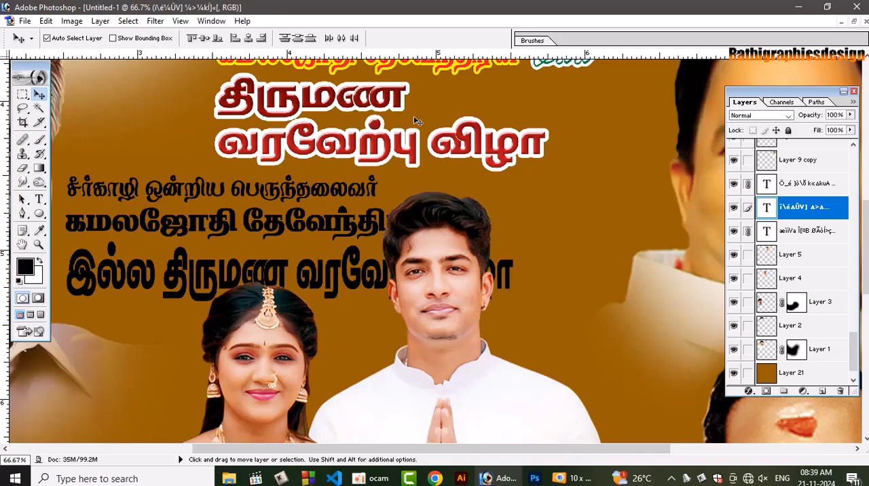
pyautogui.click(314, 268)
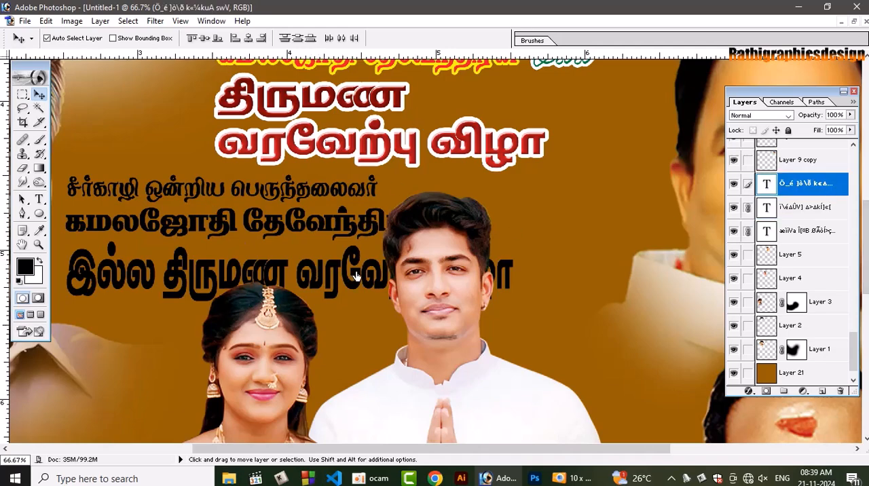
pyautogui.click(117, 250)
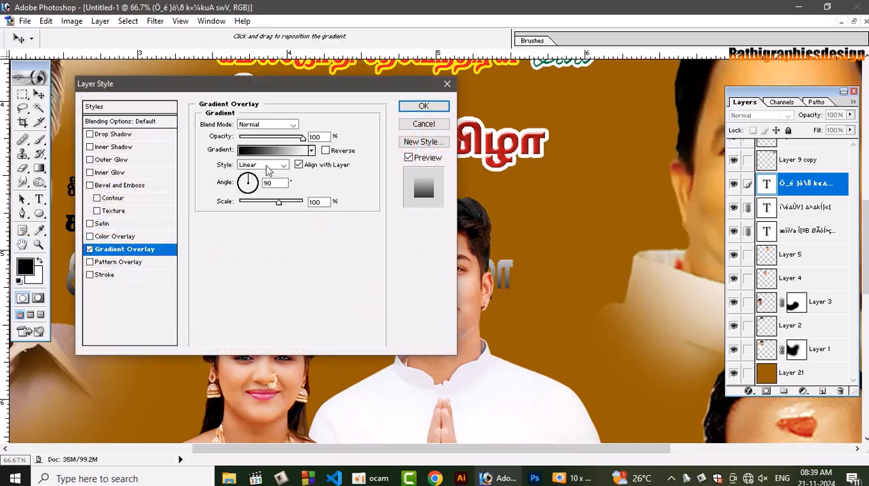
pyautogui.click(278, 149)
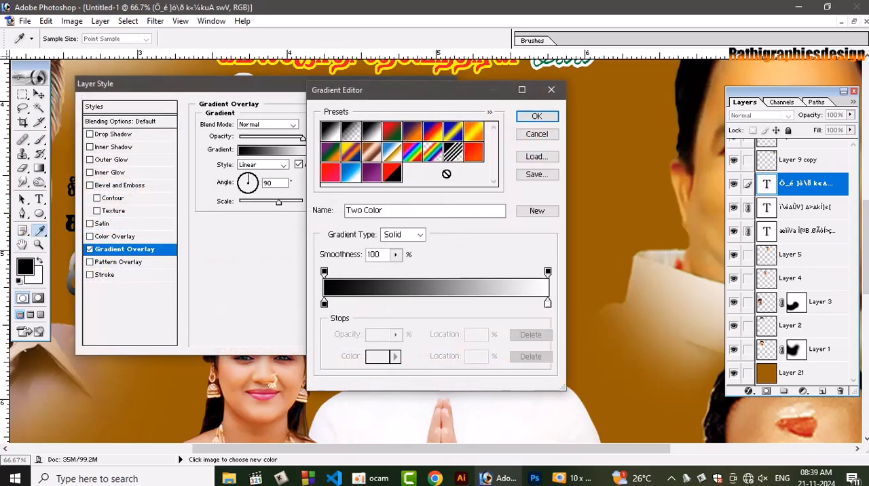
pyautogui.click(476, 132)
pyautogui.click(536, 116)
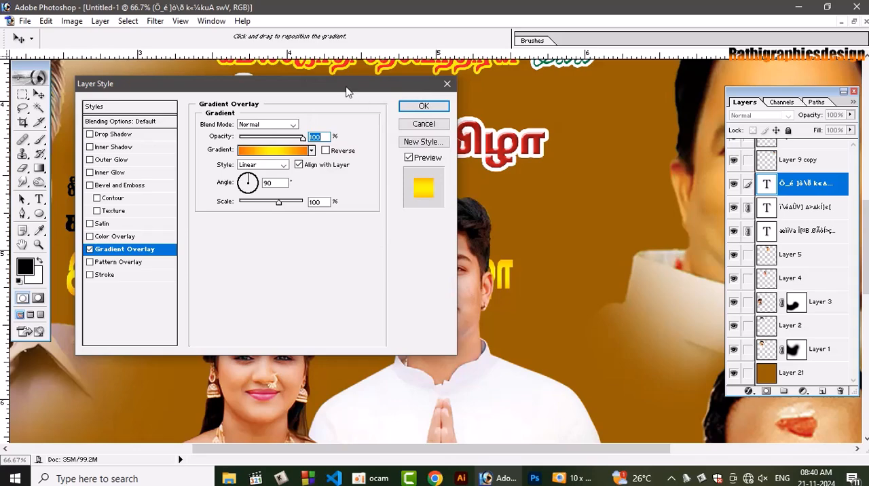
pyautogui.moveTo(347, 91); pyautogui.dragTo(699, 102)
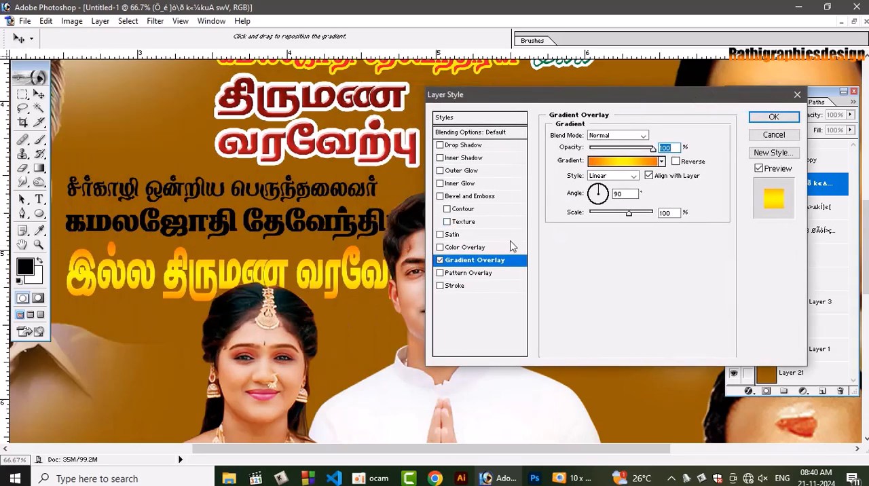
pyautogui.click(773, 135)
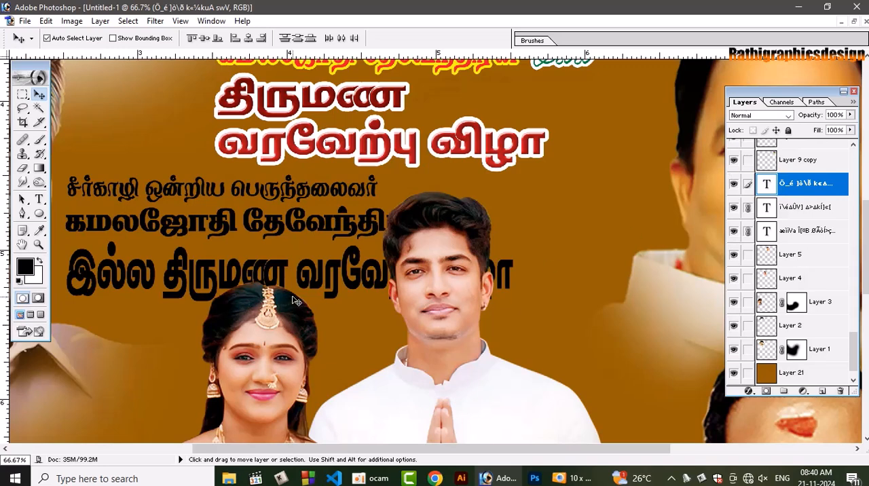
# Merge the three linked black heading text layers and delete the merged layer
pyautogui.hotkey('ctrl', 'e')
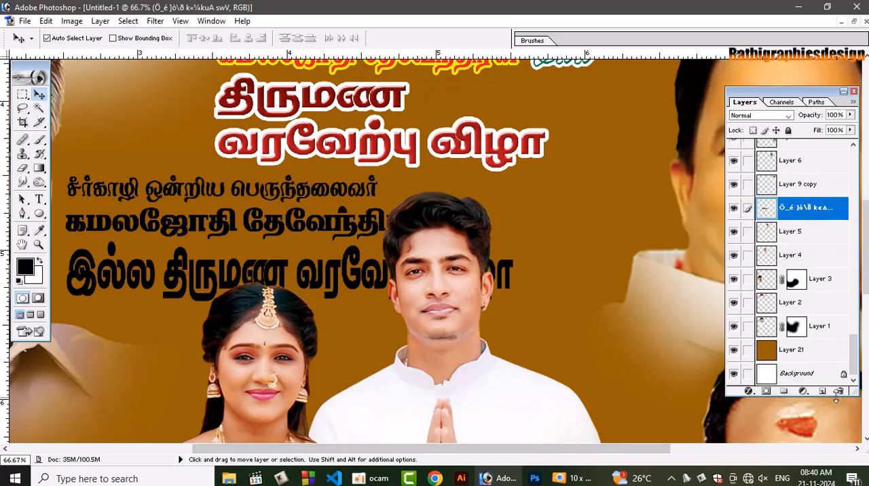
pyautogui.click(840, 392)
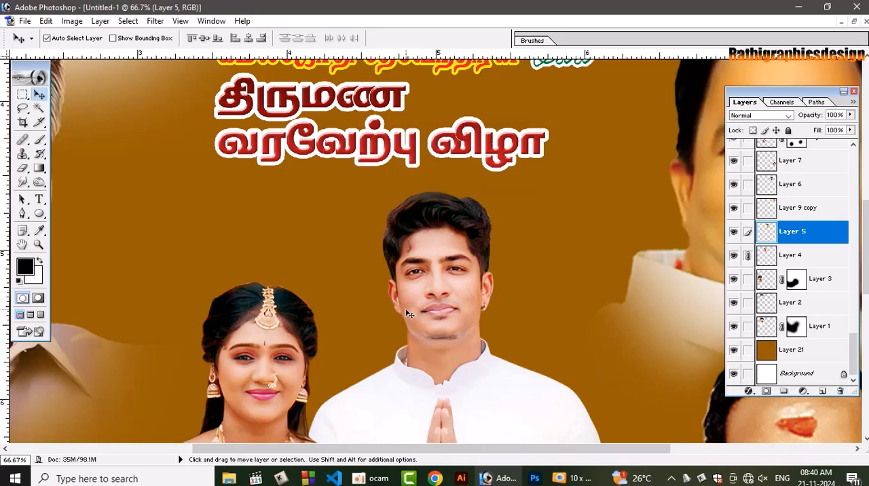
pyautogui.hotkey('ctrl', '0')
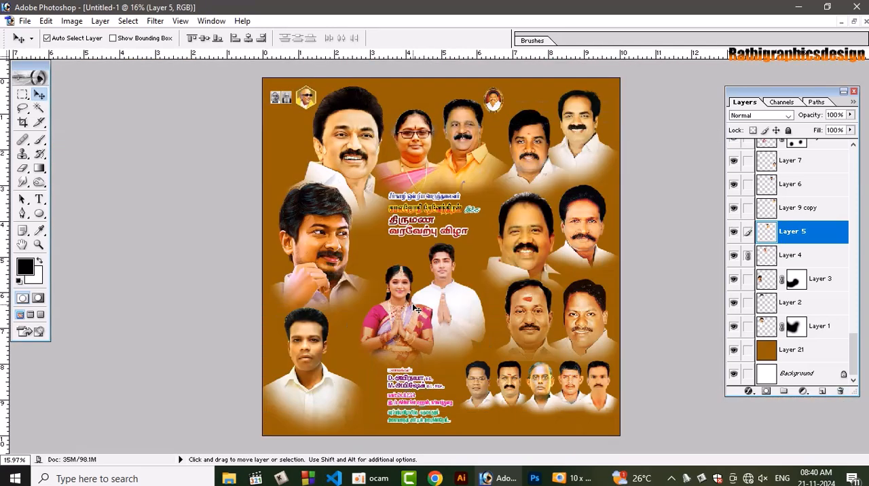
# Scale the linked row of five small portraits to 105.4% and lower it slightly near the poster's bottom edge
pyautogui.click(453, 240)
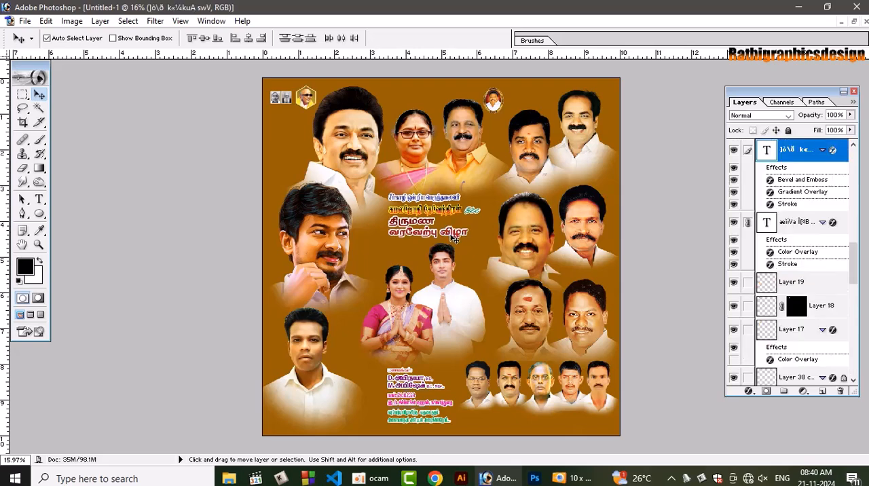
pyautogui.moveTo(454, 239); pyautogui.dragTo(456, 241)
pyautogui.hotkey('ctrl', '+')
pyautogui.hotkey('ctrl', '+')
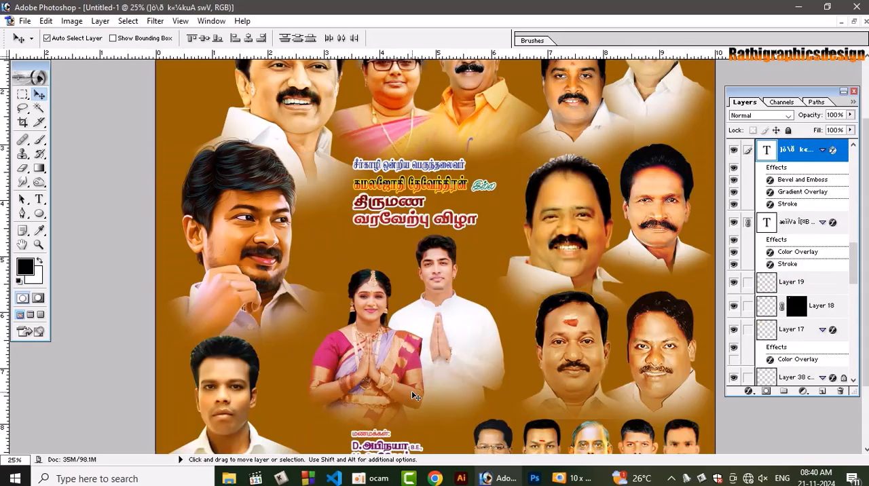
pyautogui.press('space')
pyautogui.moveTo(417, 405); pyautogui.dragTo(423, 305)
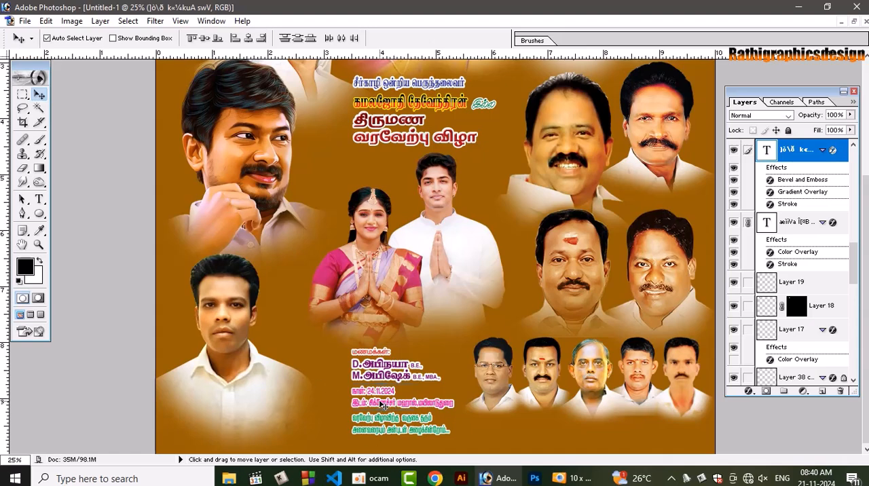
pyautogui.click(507, 404)
pyautogui.hotkey('ctrl', 't')
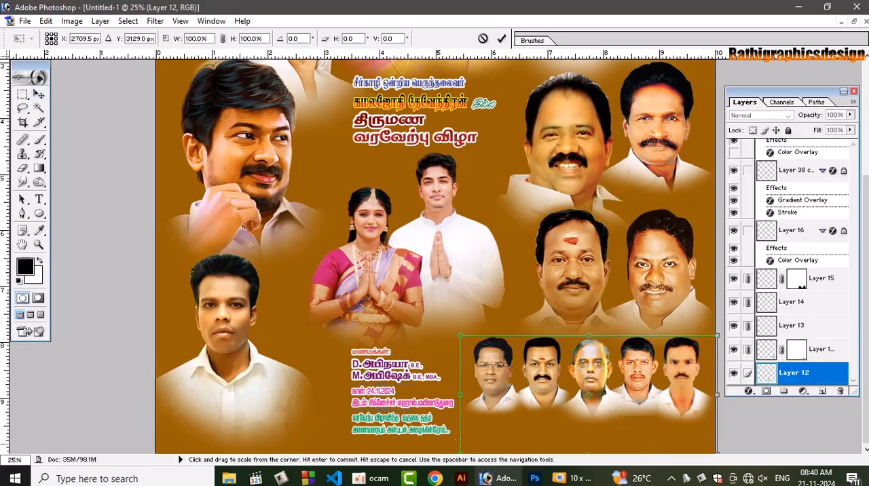
pyautogui.hotkey('ctrl', '-')
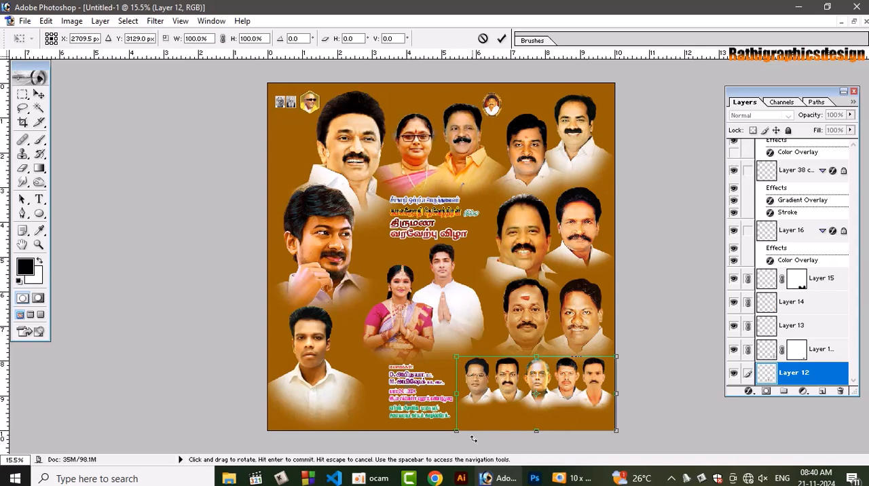
pyautogui.moveTo(457, 432)
pyautogui.mouseDown()
pyautogui.moveTo(452, 453)
pyautogui.moveTo(452, 427)
pyautogui.mouseUp()
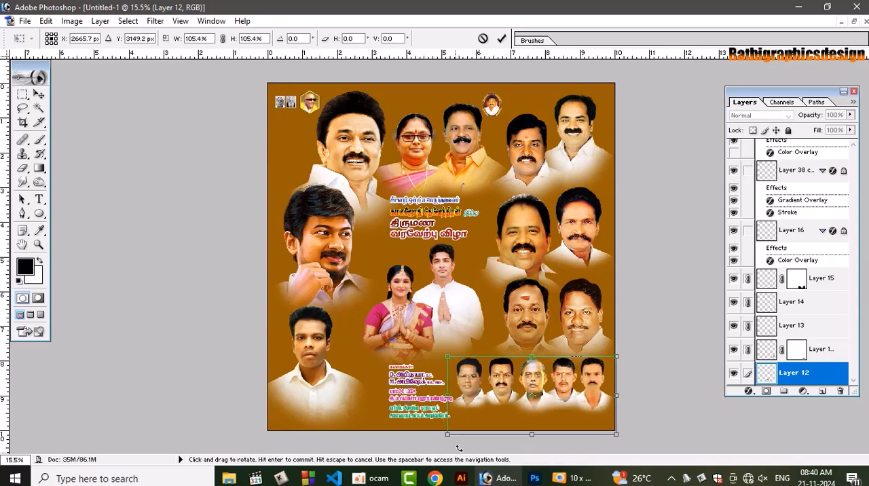
pyautogui.press('Return')
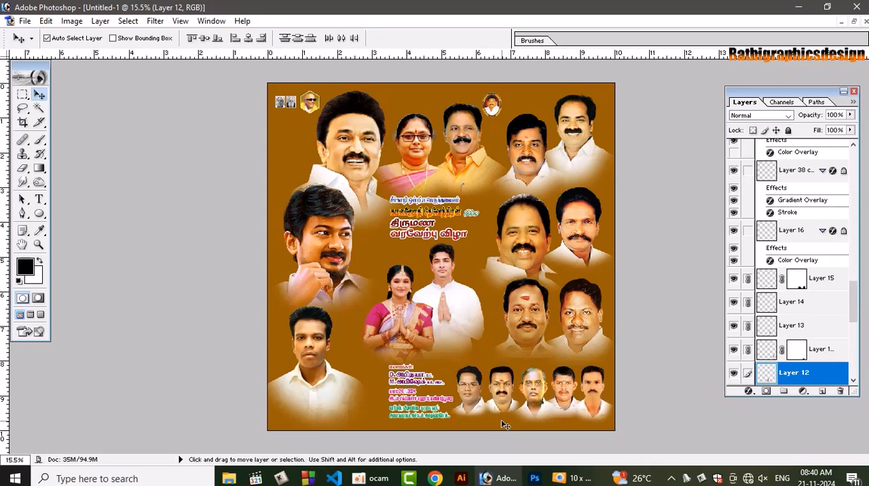
# Nudge the Layer 7 portrait down slightly and remove the layer mask from the large Layer 9 portrait above
pyautogui.click(588, 328)
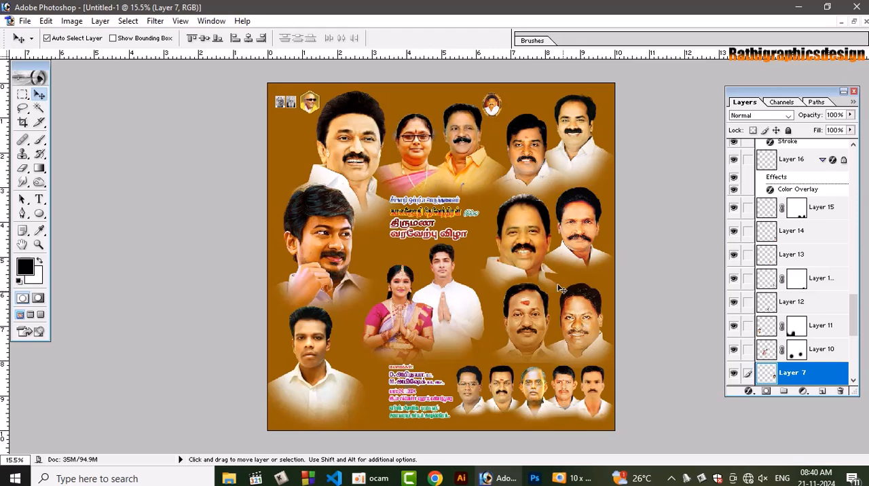
pyautogui.click(539, 237)
pyautogui.rightClick(801, 156)
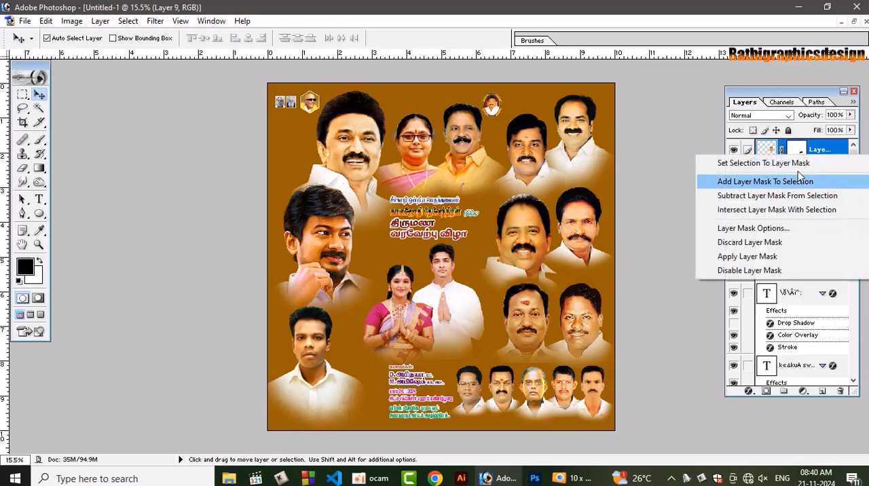
pyautogui.click(721, 242)
# Nudge the pair of portraits above the five-portrait row slightly down, away from the portraits over them
pyautogui.click(519, 314)
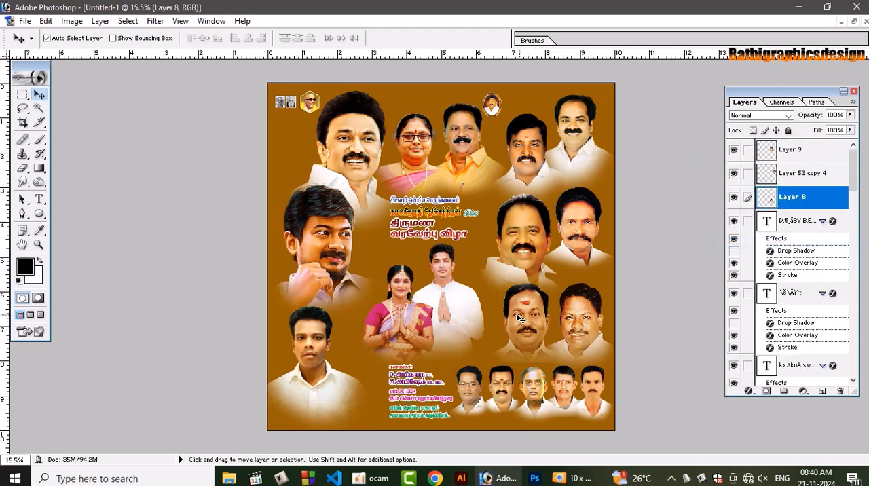
pyautogui.hotkey('ctrl', 'a')
pyautogui.press('Down')
pyautogui.press('Down')
pyautogui.press('Down')
pyautogui.press('Down')
pyautogui.press('Down')
pyautogui.press('Down')
pyautogui.press('Down')
pyautogui.press('Down')
pyautogui.press('Down')
pyautogui.press('Down')
pyautogui.press('Down')
pyautogui.press('Down')
pyautogui.press('Down')
pyautogui.press('Down')
pyautogui.press('Down')
pyautogui.press('Down')
pyautogui.press('Down')
pyautogui.press('Down')
pyautogui.press('Down')
pyautogui.press('Down')
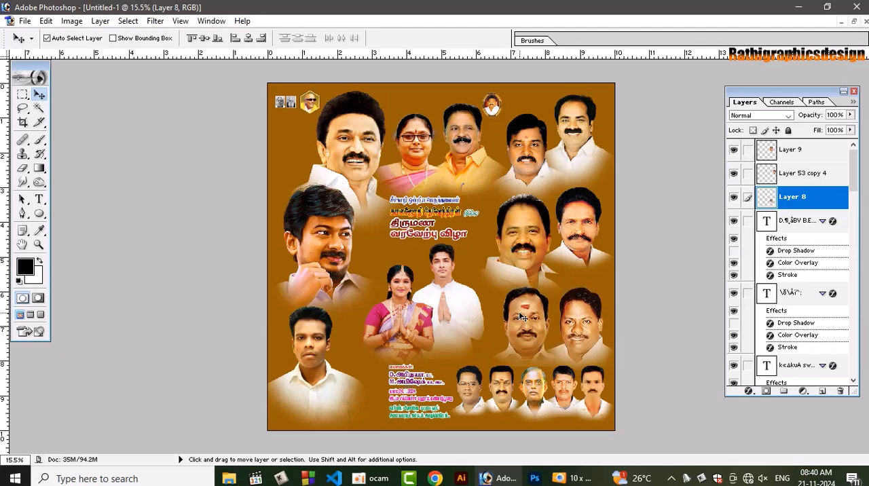
# Nudge the linked row of five small portraits slightly down
pyautogui.click(542, 394)
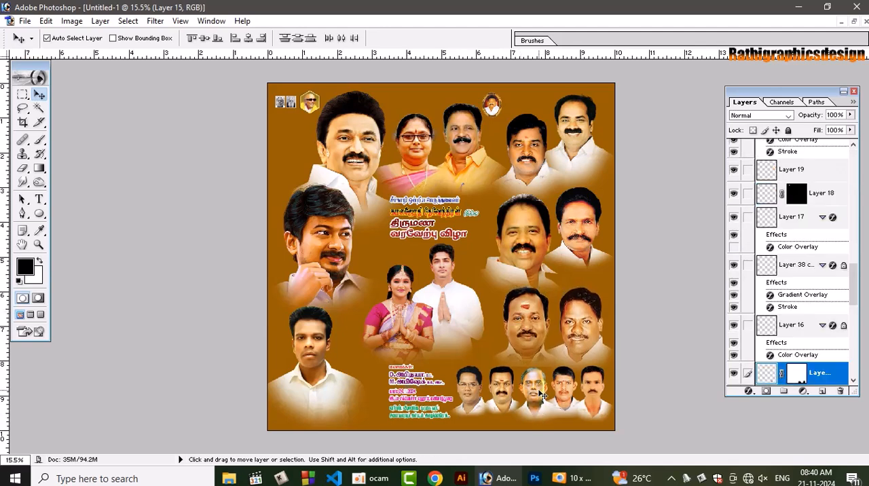
pyautogui.press('Down')
pyautogui.press('Down')
pyautogui.press('Down')
pyautogui.press('Down')
pyautogui.press('Down')
pyautogui.press('Down')
pyautogui.press('Down')
pyautogui.press('Down')
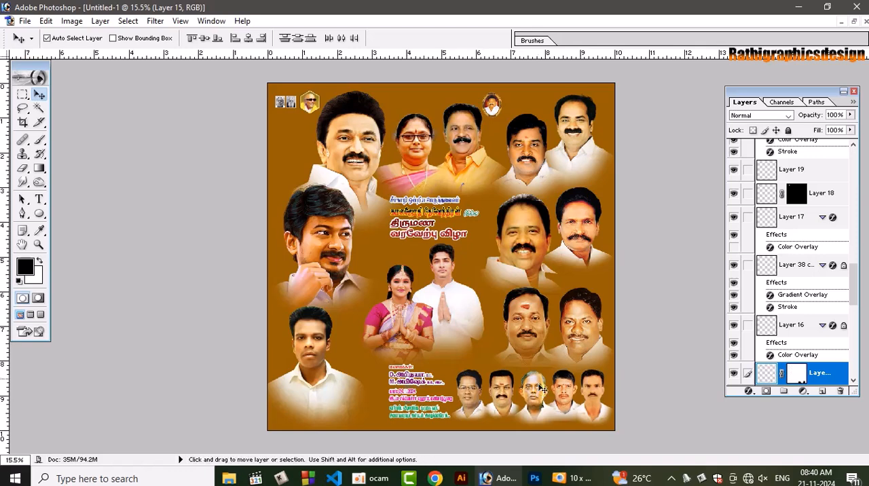
# Move the young man's portrait in the poster's lower-left area about 0.3 inch to the right
pyautogui.click(584, 323)
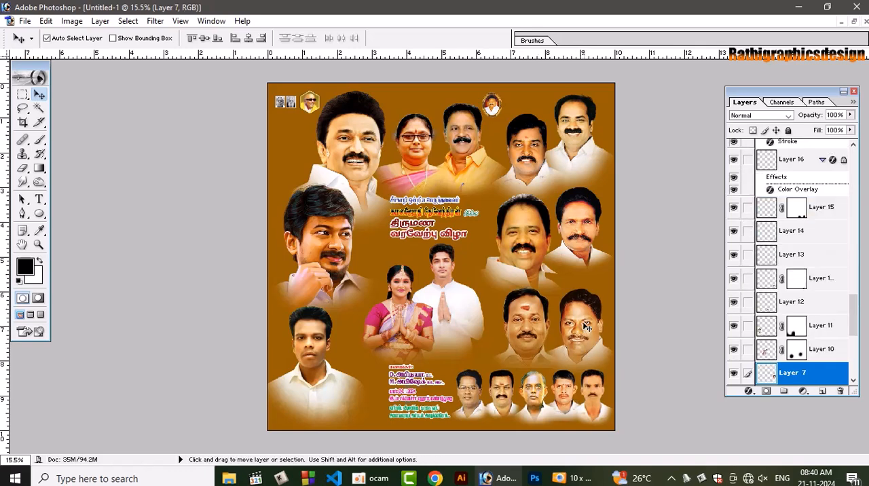
pyautogui.keyDown('shift'); pyautogui.click(531, 156); pyautogui.keyUp('shift')
pyautogui.click(532, 155)
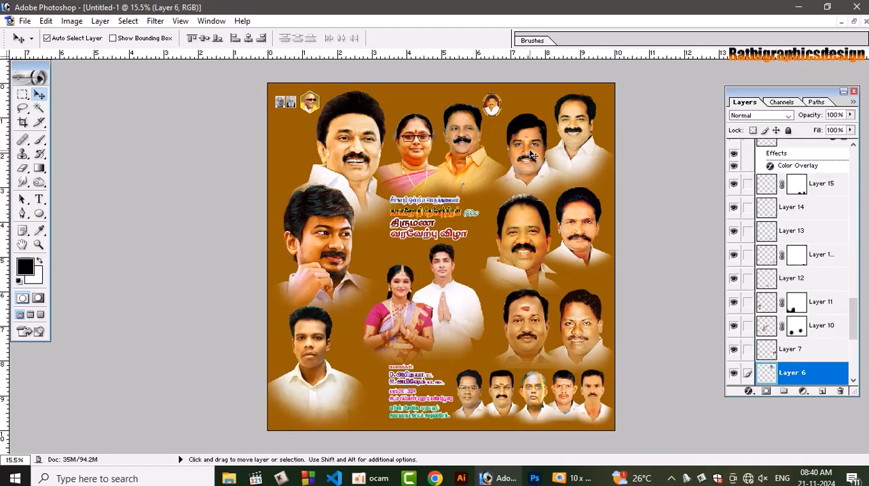
pyautogui.click(518, 229)
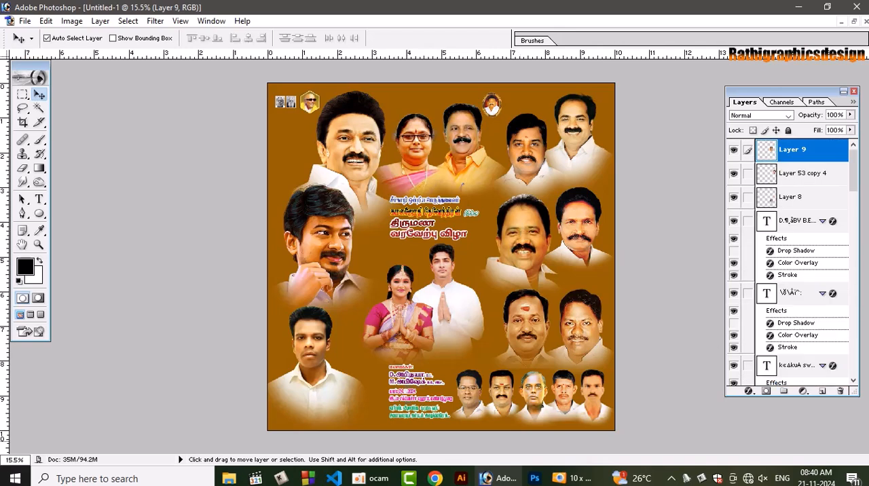
pyautogui.moveTo(303, 379); pyautogui.dragTo(321, 385)
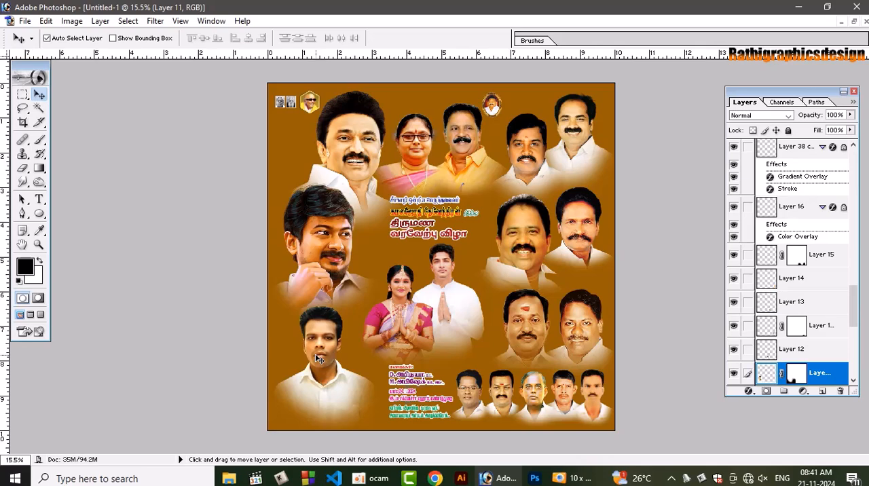
# Save the document to the Desktop as a layered Photoshop file named "10 x 10"
pyautogui.hotkey('ctrl', 's')
pyautogui.click(291, 117)
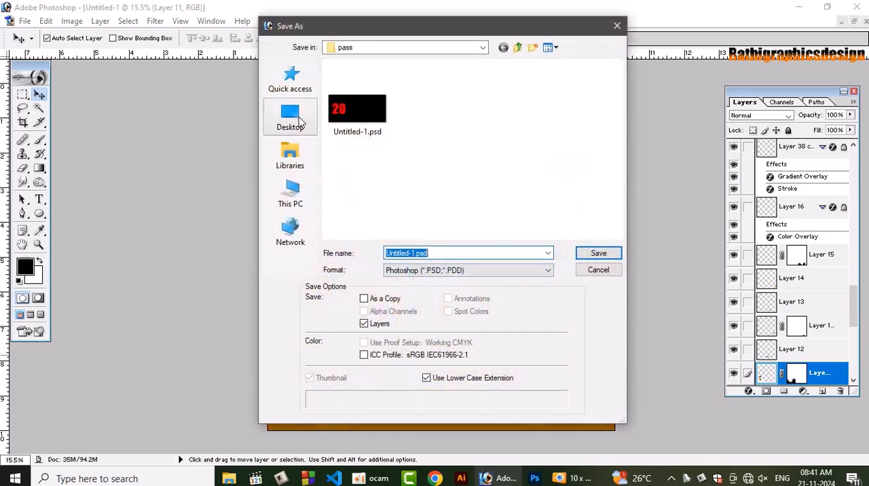
pyautogui.write('10')
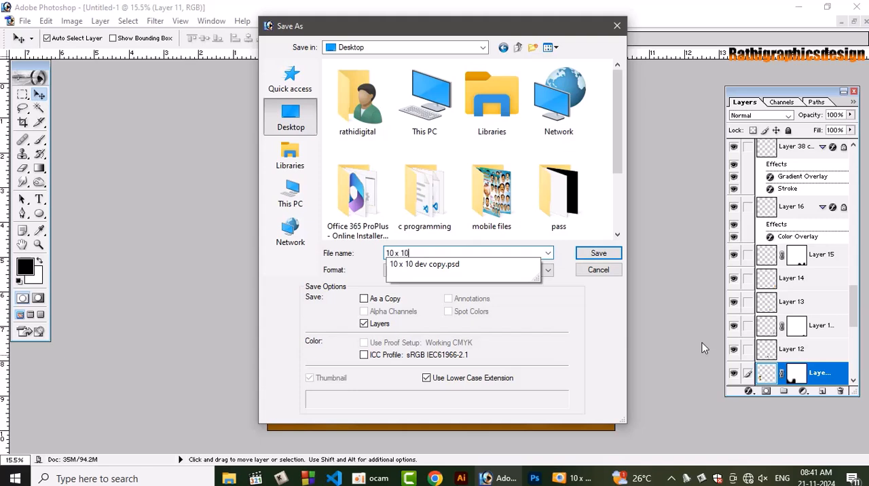
pyautogui.write(' x 10')
pyautogui.press('Return')
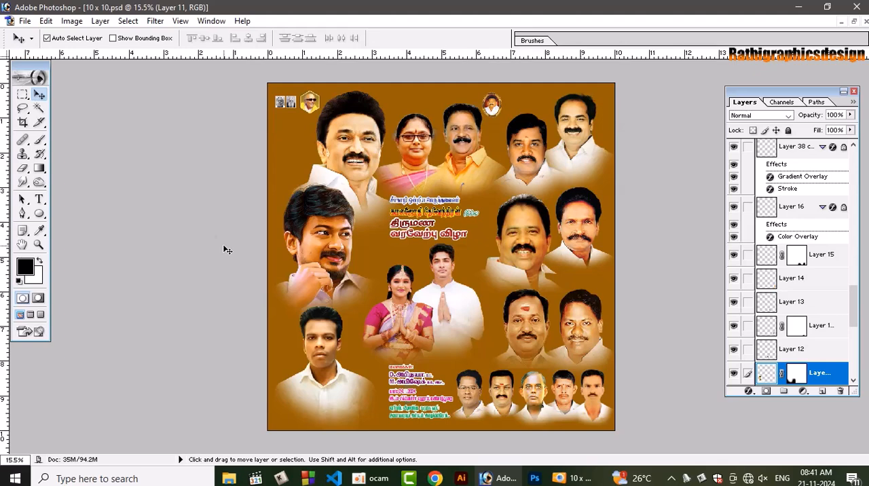
# Add a new layer directly above the brown Layer 21 and ready a white 2000-pixel brush at 100% opacity
pyautogui.hotkey('ctrl', '+')
pyautogui.hotkey('ctrl', '+')
pyautogui.hotkey('ctrl', '+')
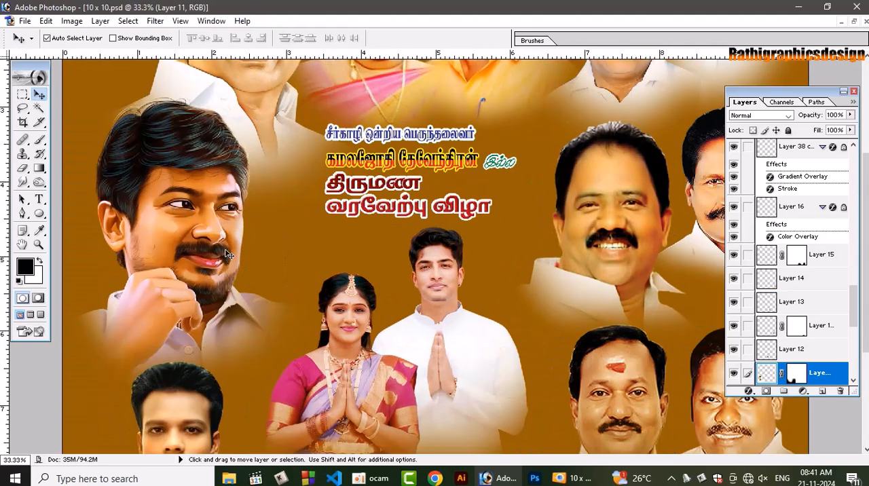
pyautogui.click(292, 257)
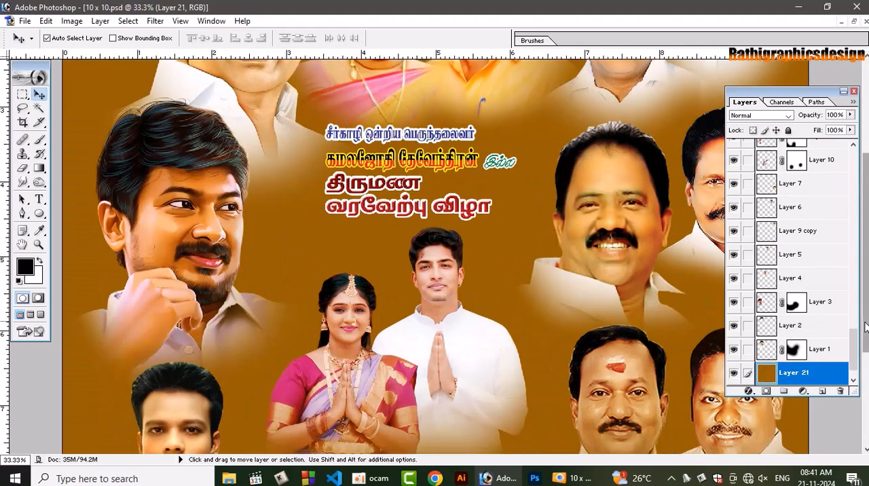
pyautogui.press('shift')
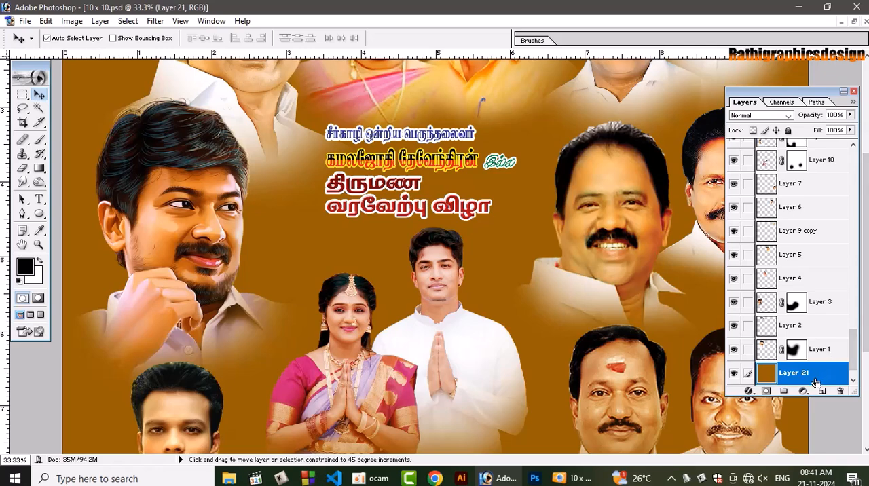
pyautogui.hotkey('ctrl', 'shift', 'n')
pyautogui.press('Return')
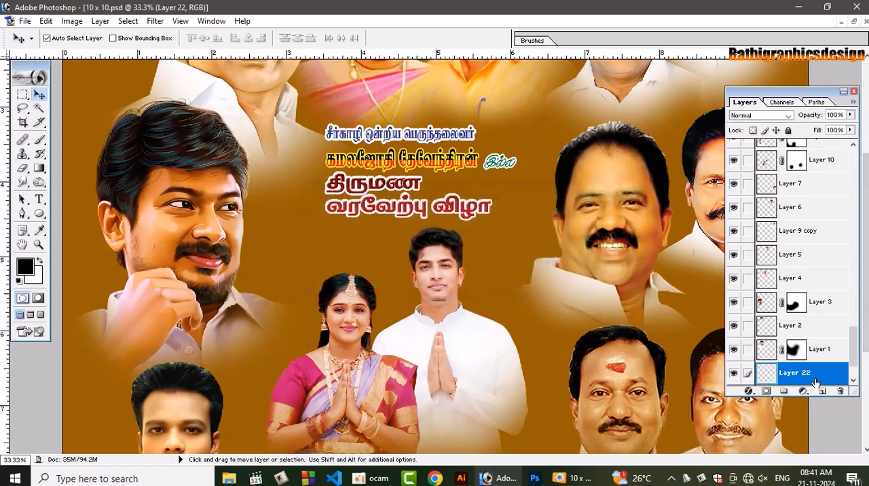
pyautogui.press('x')
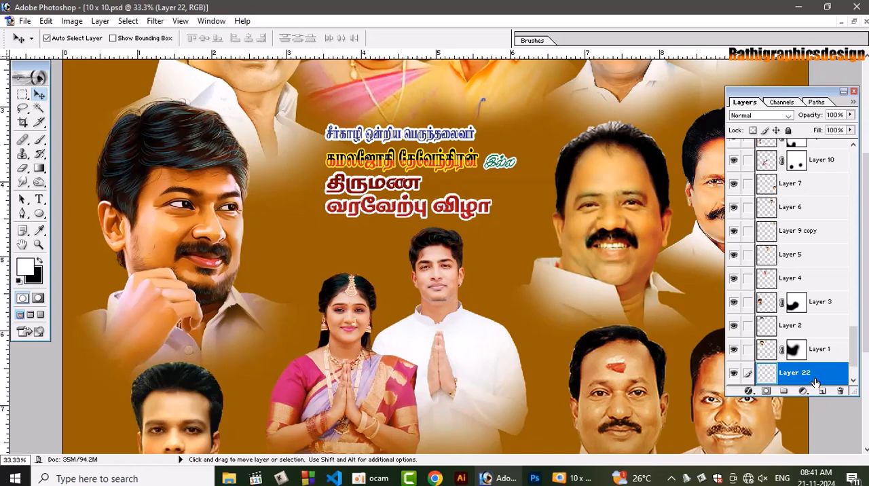
pyautogui.press('b')
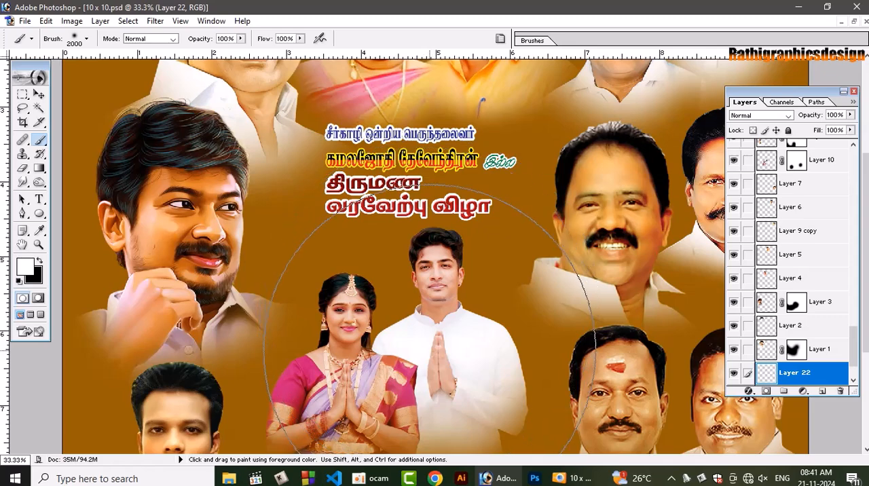
# Paint a soft white glow behind the couple on Layer 22 and scale it proportionally to 119.3% about its centre
pyautogui.click(414, 349)
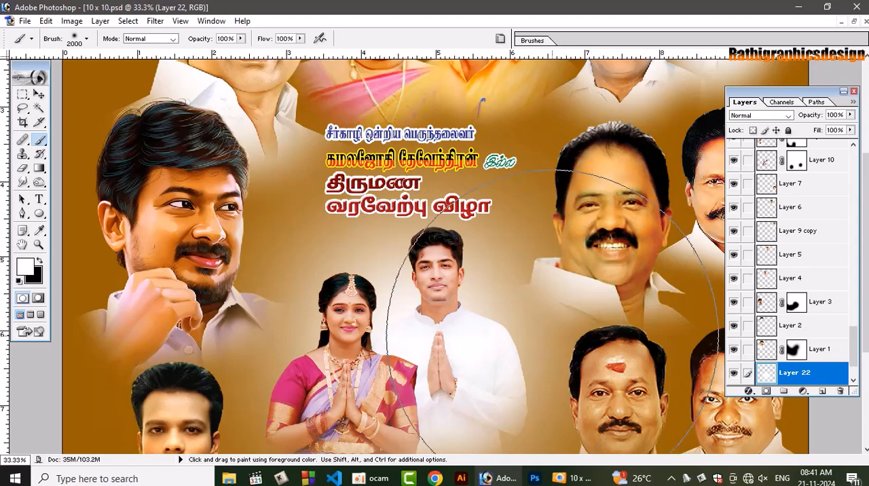
pyautogui.hotkey('ctrl', '0')
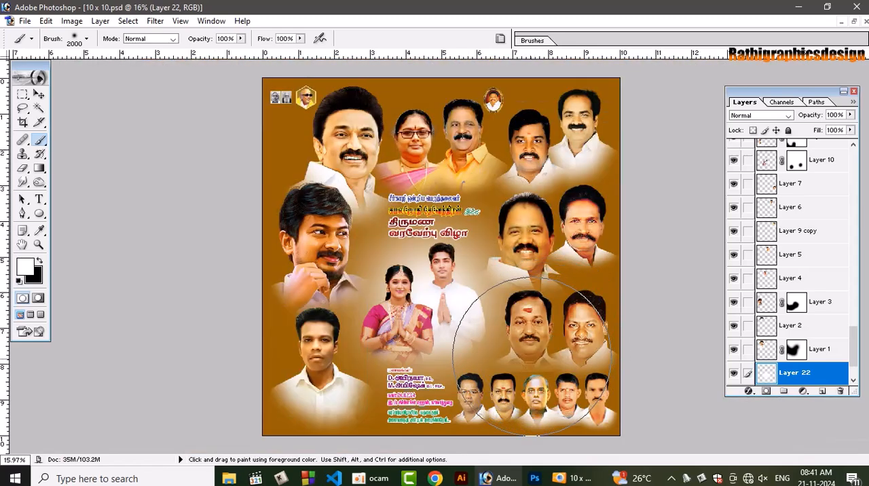
pyautogui.press('v')
pyautogui.hotkey('ctrl', 't')
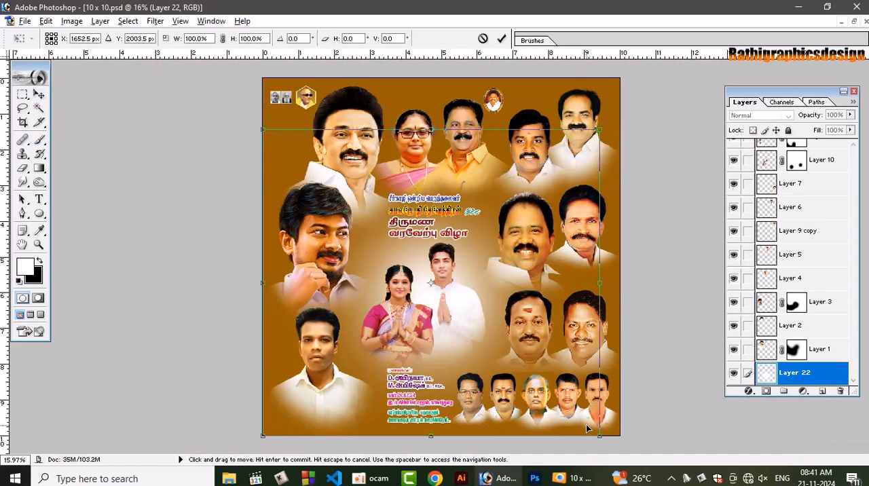
pyautogui.moveTo(599, 435); pyautogui.dragTo(632, 465)
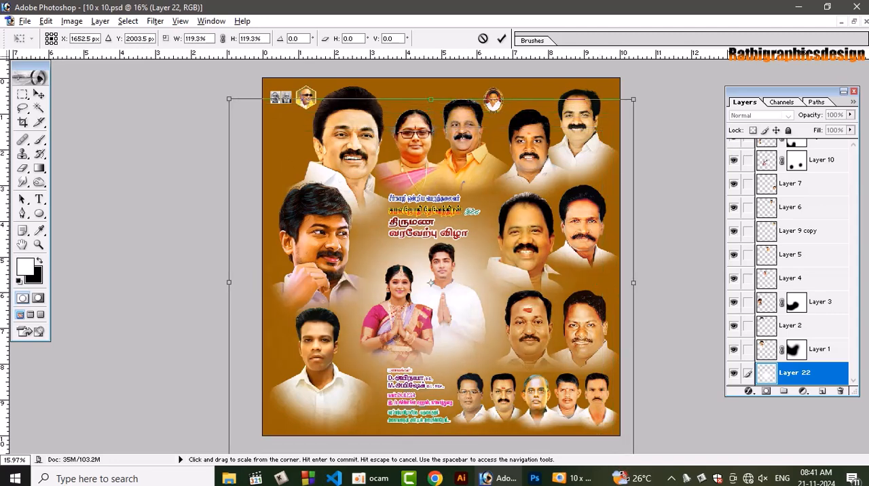
pyautogui.press('Return')
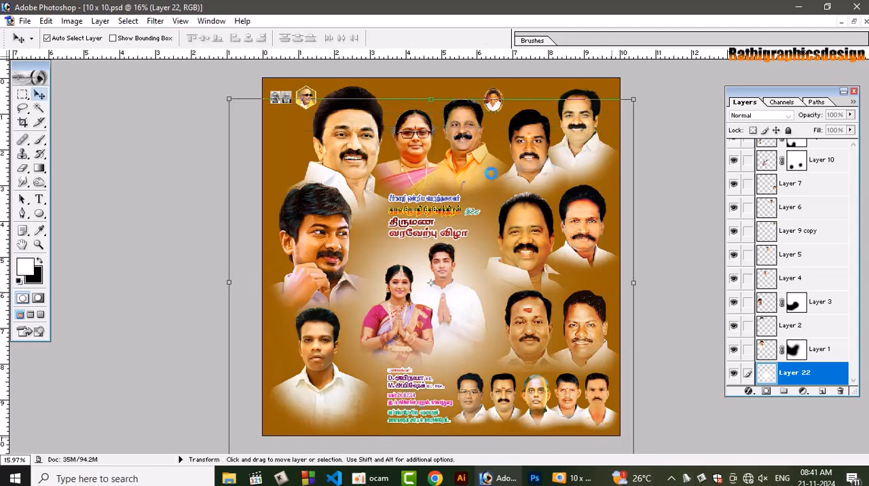
# Add a new layer above the white glow and set the foreground colour to a darker shade of the background brown, #7E4D00
pyautogui.click(822, 392)
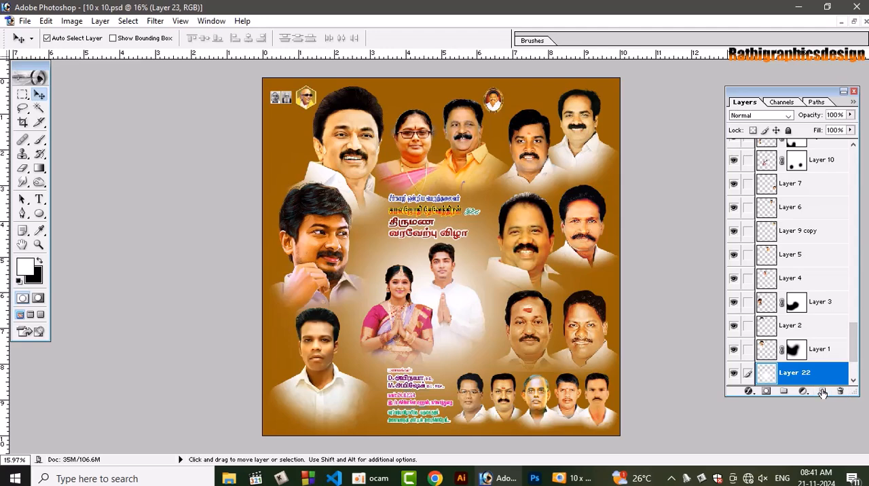
pyautogui.click(39, 231)
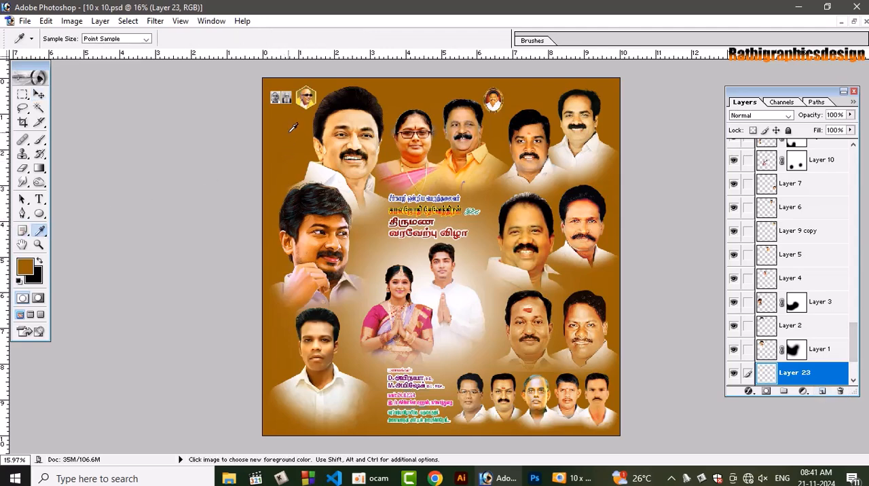
pyautogui.click(25, 269)
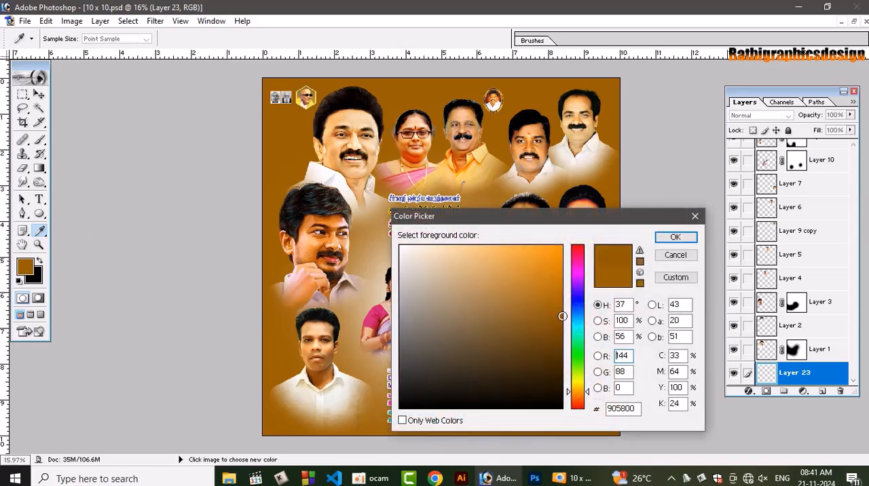
pyautogui.moveTo(563, 325); pyautogui.dragTo(573, 327)
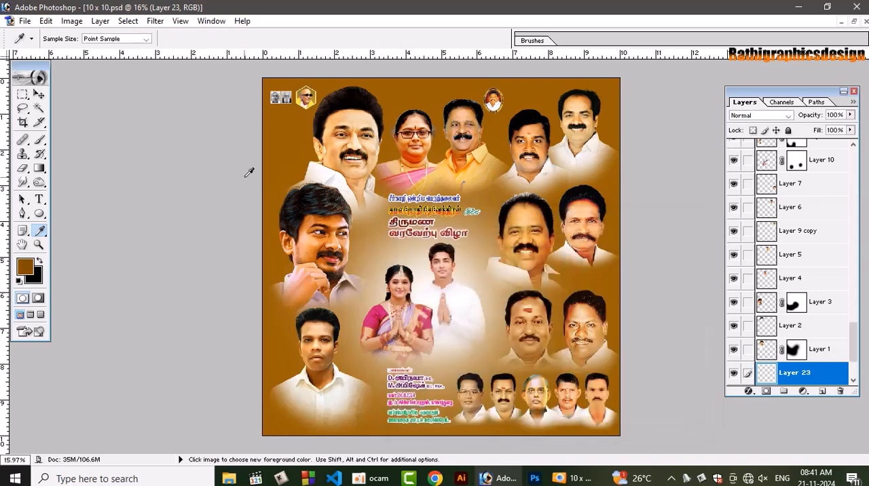
pyautogui.click(675, 237)
# Shade the poster's outer edges on Layer 23 with a soft 2300-pixel brush and compare the poster with the layer hidden and shown
pyautogui.press('b')
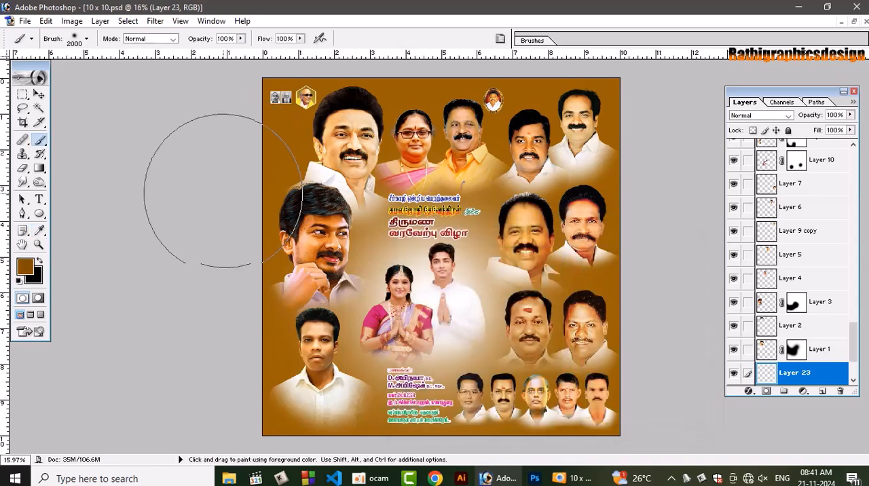
pyautogui.press(']')
pyautogui.press(']')
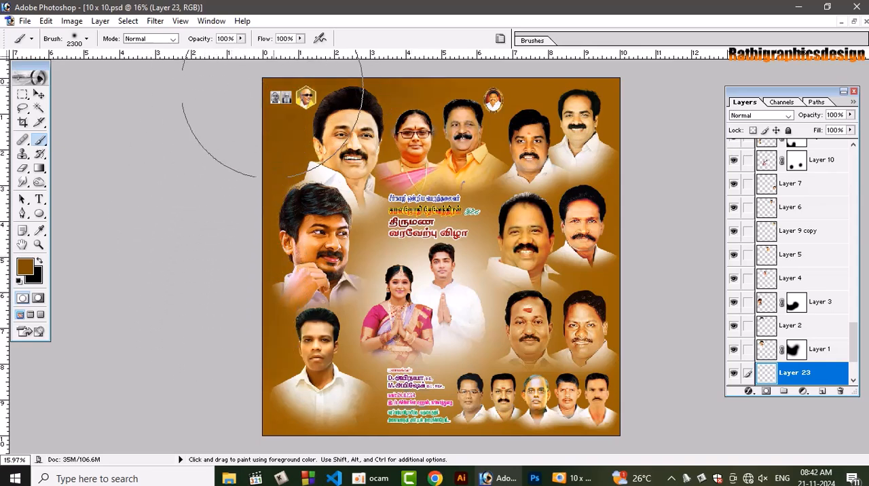
pyautogui.moveTo(266, 429); pyautogui.dragTo(265, 429)
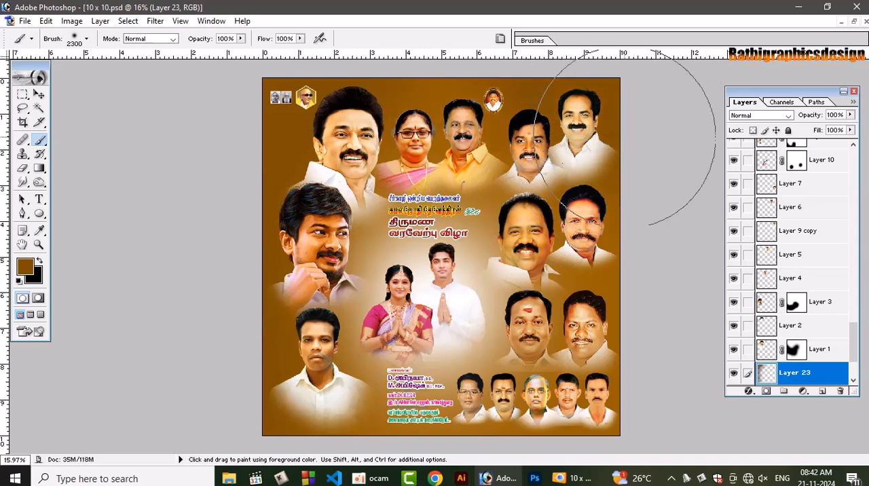
pyautogui.click(542, 450)
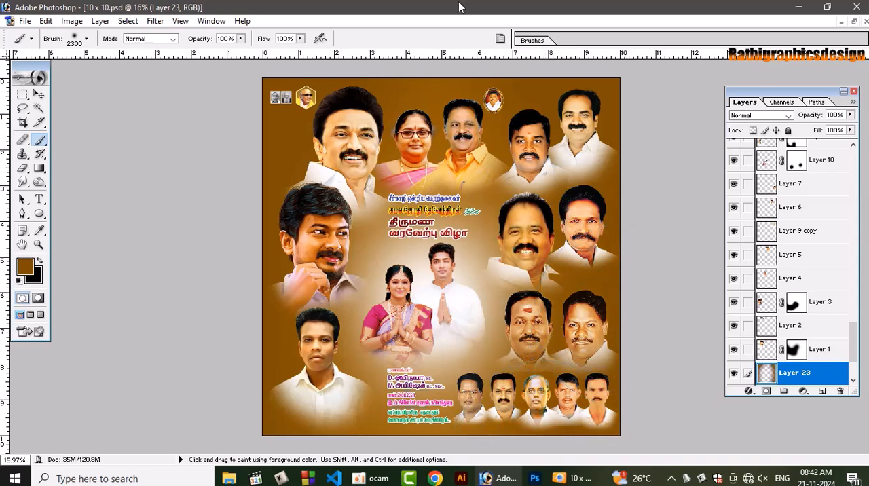
pyautogui.press('v')
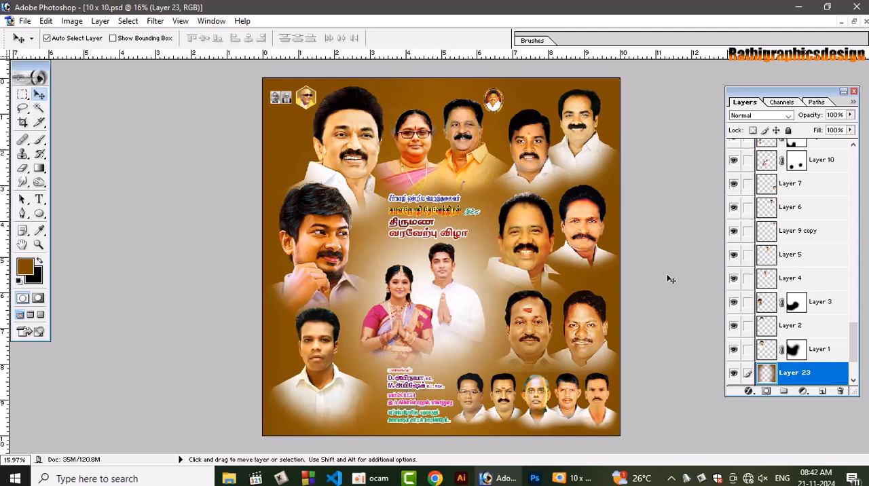
pyautogui.click(734, 373)
pyautogui.click(733, 374)
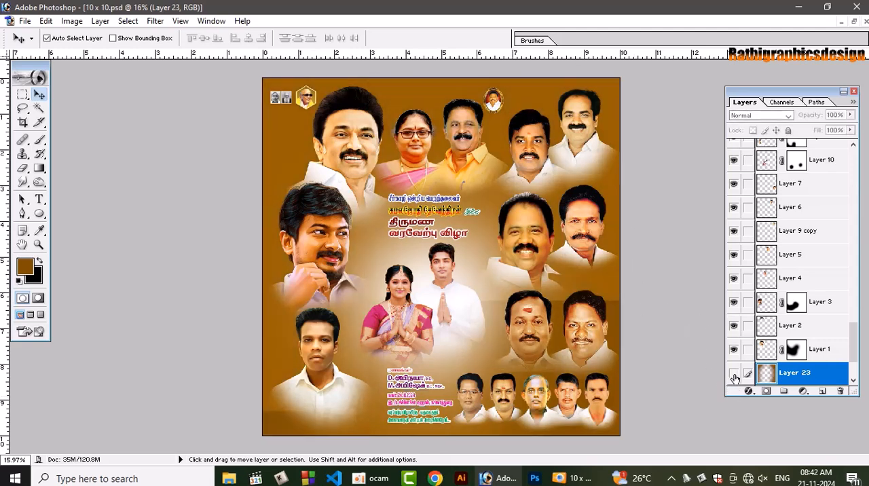
pyautogui.click(733, 374)
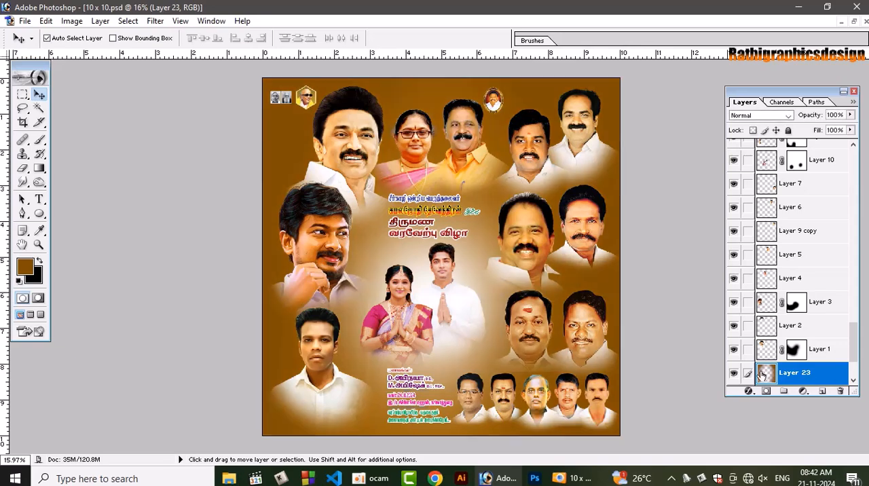
# Add another new layer above Layer 23 and ready the 2300-pixel brush with the deeper brown #5B3801
pyautogui.click(821, 392)
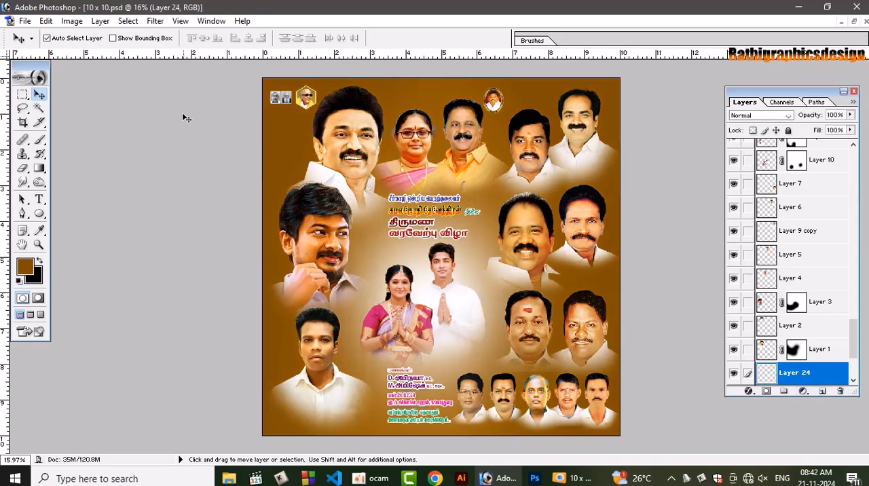
pyautogui.click(26, 266)
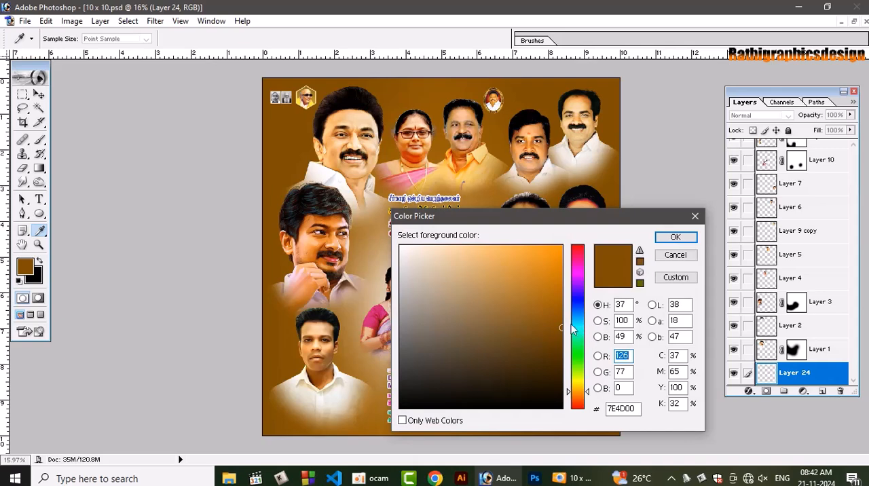
pyautogui.click(560, 346)
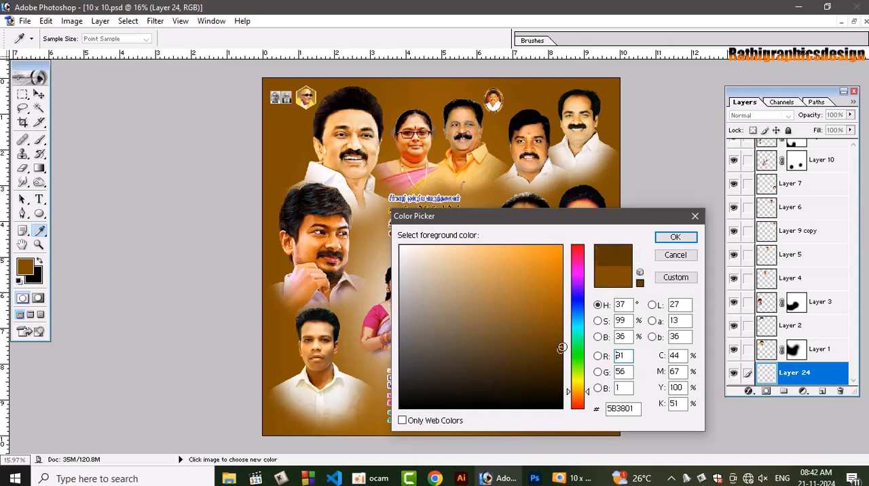
pyautogui.click(675, 237)
pyautogui.press('v')
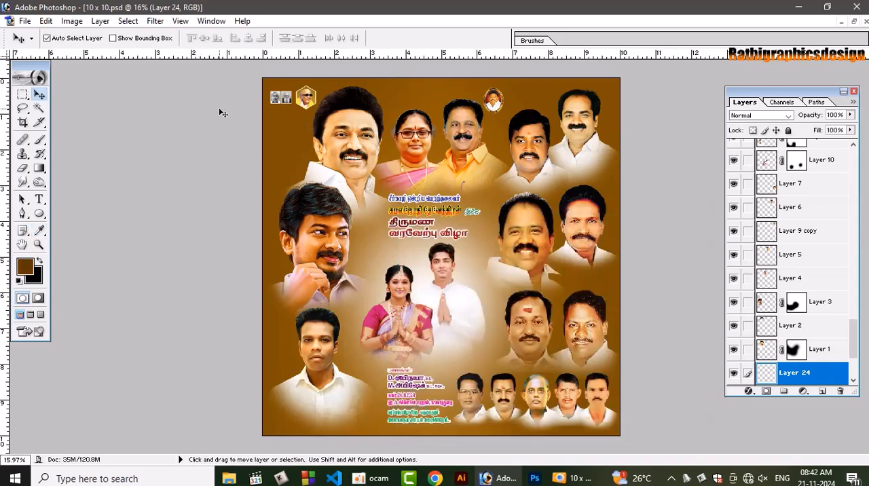
pyautogui.press('b')
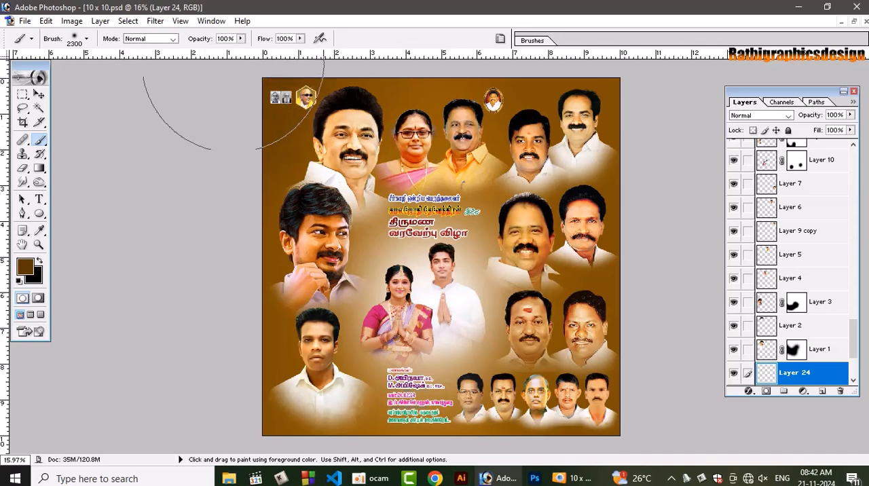
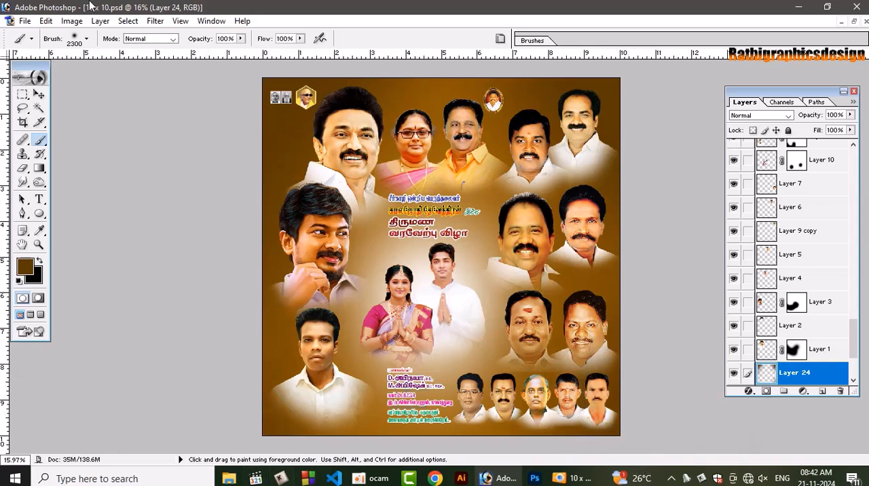
# Check the poster's shading around the portraits and make Layer 21, the solid brown background, the active layer
pyautogui.hotkey('ctrl', '+')
pyautogui.hotkey('ctrl', '+')
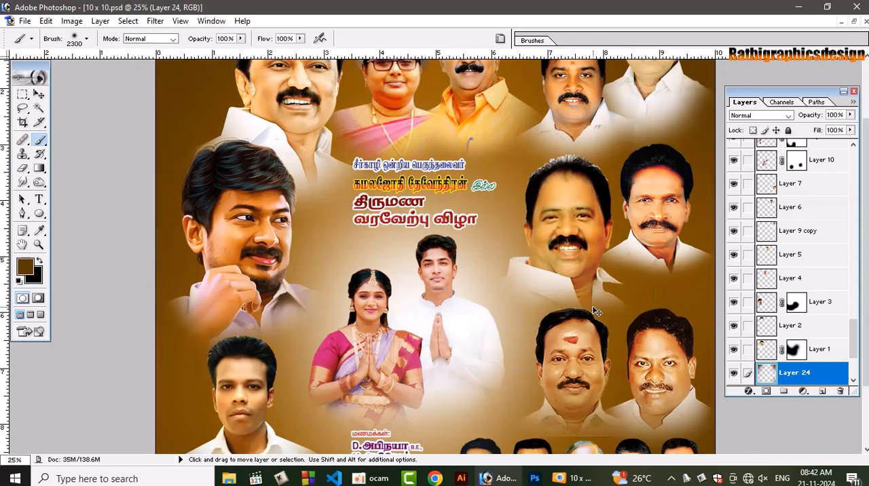
pyautogui.scroll(-1, 445, 217)
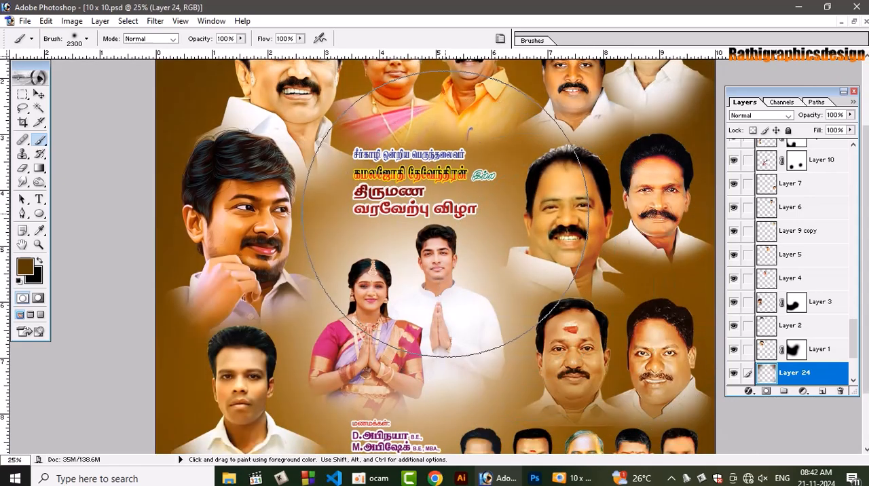
pyautogui.hotkey('ctrl', '-')
pyautogui.press('v')
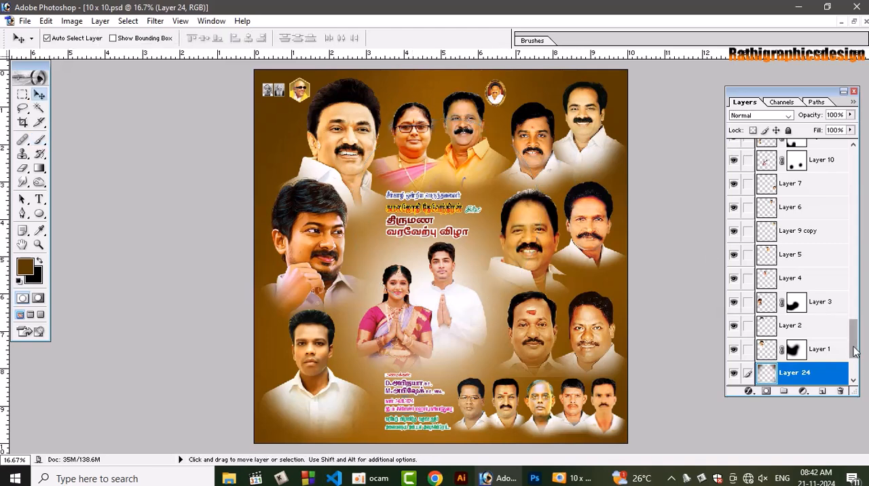
pyautogui.moveTo(854, 339); pyautogui.dragTo(853, 355)
pyautogui.click(817, 372)
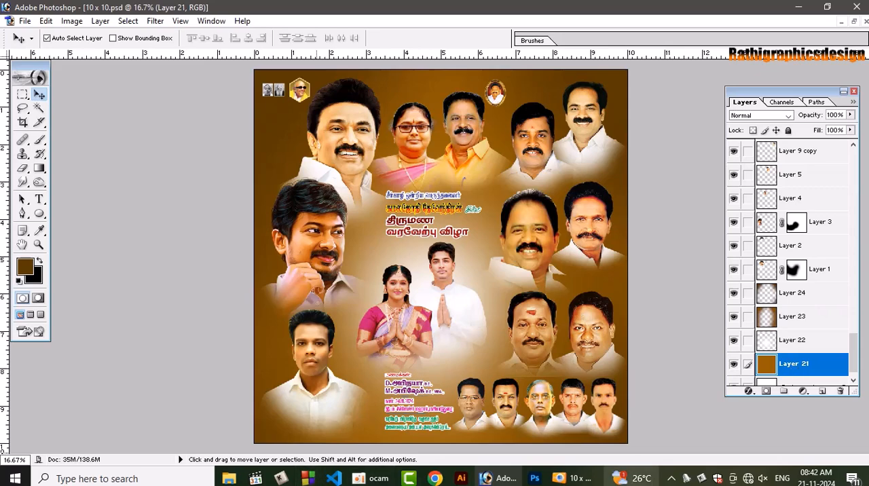
# Switch to File Explorer and open the colour background folder inside 2024 on New Volume (F:)
pyautogui.press('super+e')
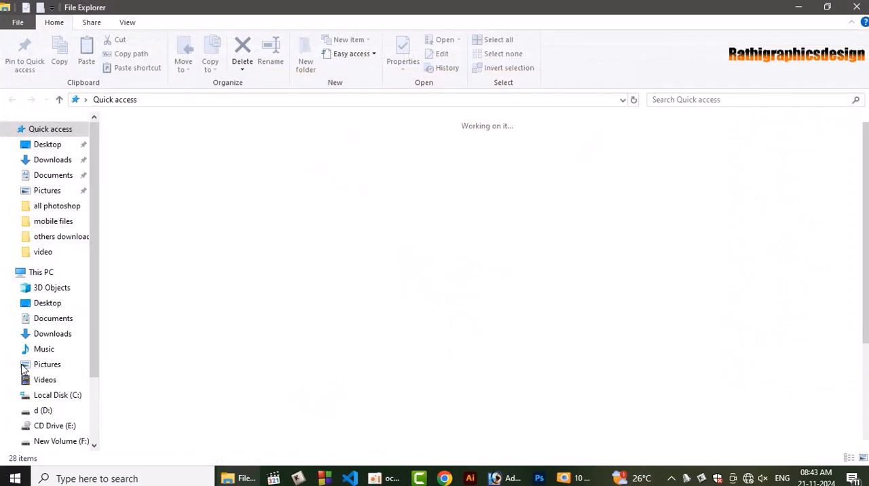
pyautogui.click(42, 410)
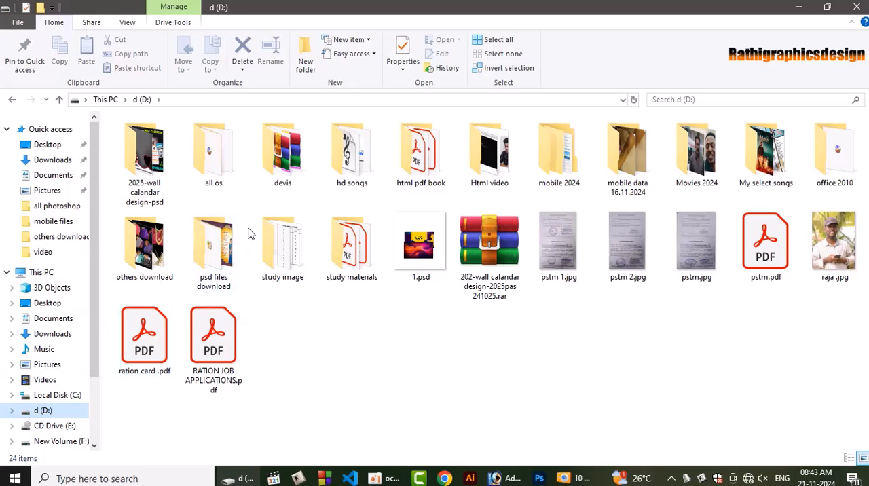
pyautogui.click(48, 441)
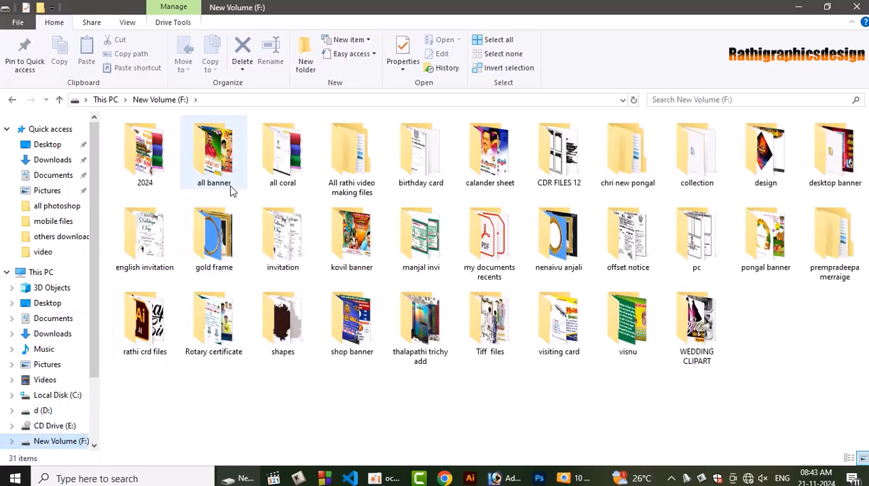
pyautogui.doubleClick(156, 163)
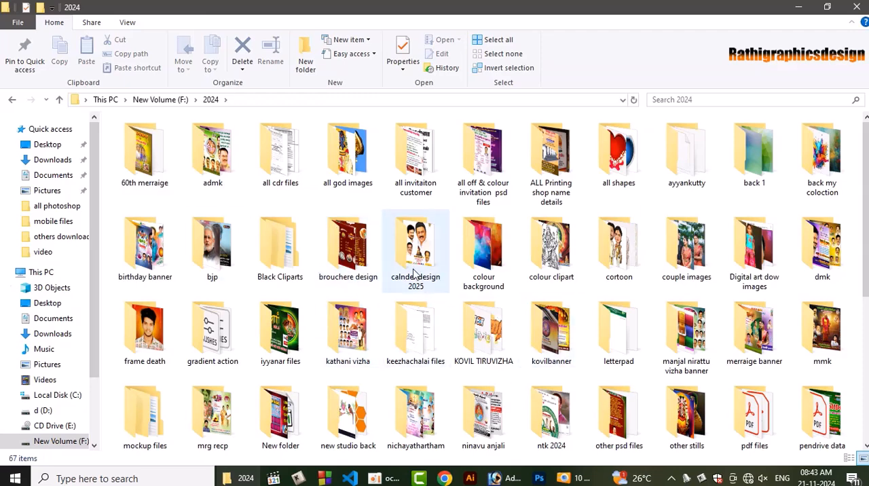
pyautogui.doubleClick(492, 264)
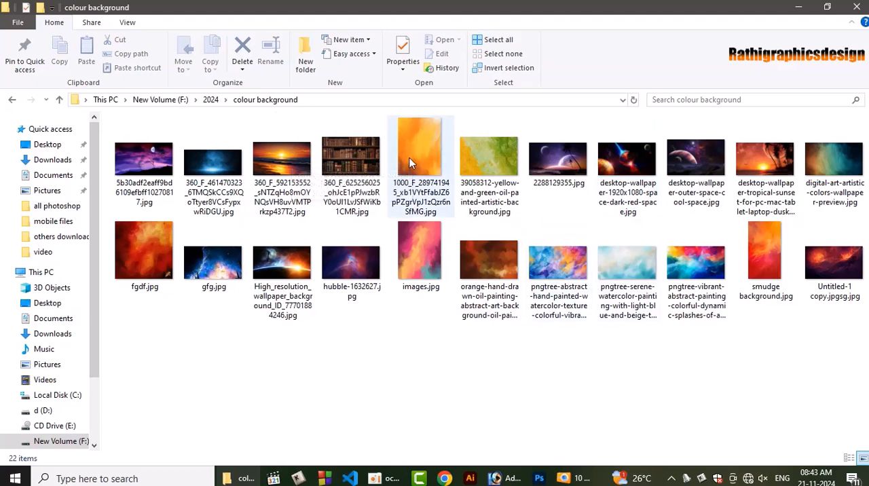
pyautogui.moveTo(415, 146); pyautogui.dragTo(344, 301)
pyautogui.click(620, 277)
pyautogui.moveTo(236, 265); pyautogui.dragTo(235, 264)
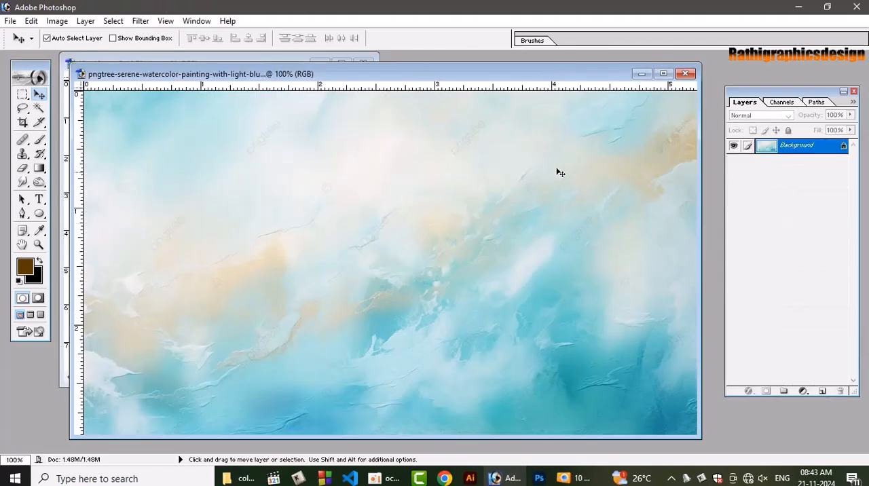
pyautogui.click(685, 73)
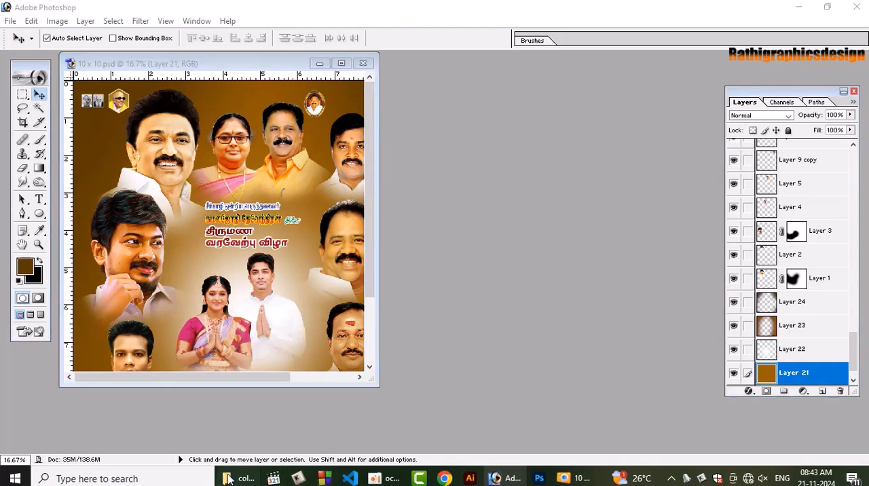
# Open the orange painted background image 1000_F_289741945 in Photoshop and apply a Gaussian Blur with a radius of 11.5 pixels
pyautogui.hotkey('alt', 'Tab')
pyautogui.moveTo(421, 153); pyautogui.dragTo(338, 273)
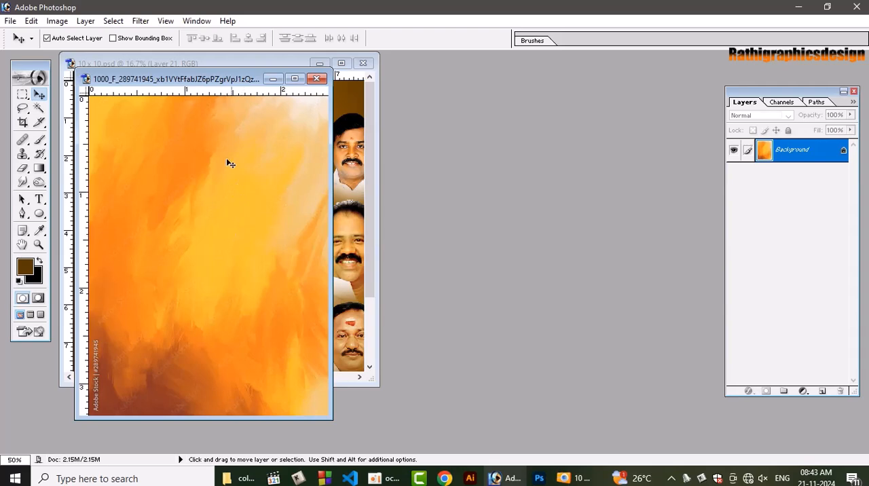
pyautogui.click(141, 21)
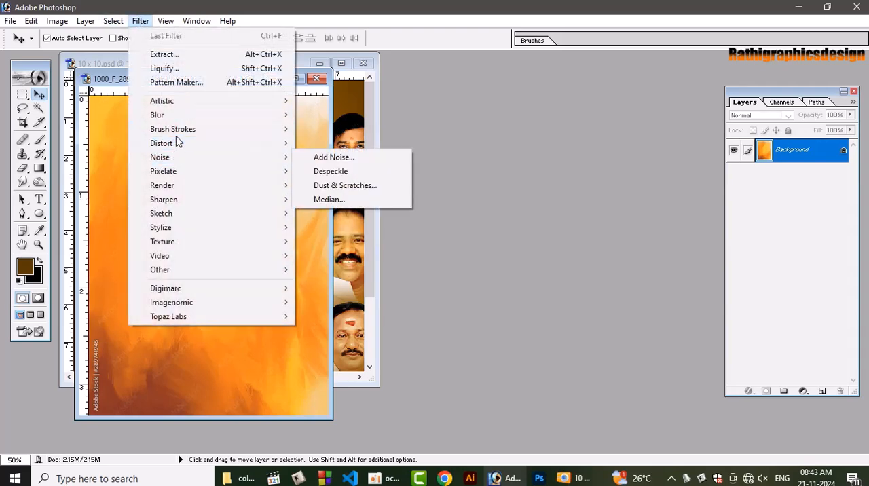
pyautogui.moveTo(184, 120)
pyautogui.click(353, 145)
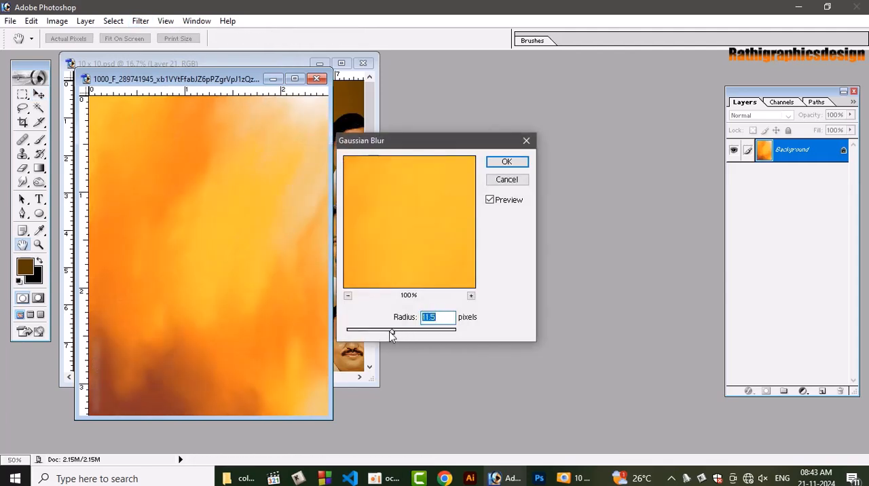
pyautogui.click(523, 164)
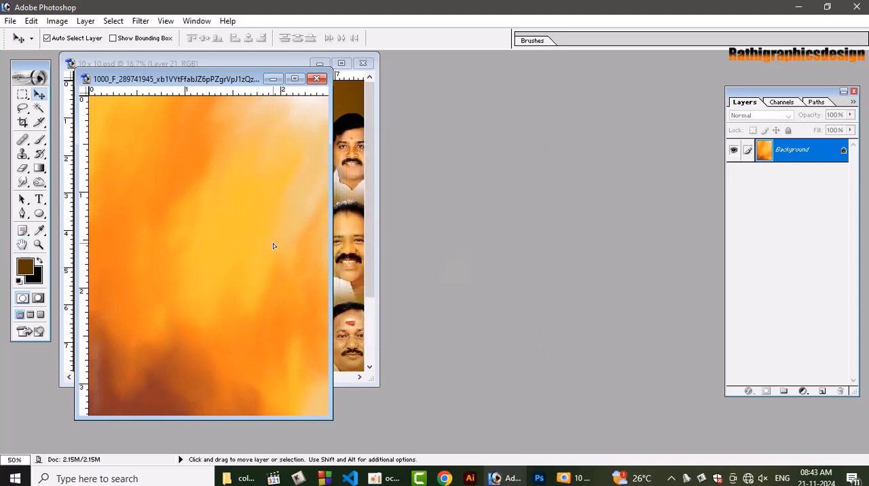
# Place the blurred orange image in the 10 x 10 poster directly above Layer 21 and scale it proportionally to 232.5% about its centre
pyautogui.click(348, 170)
pyautogui.click(345, 64)
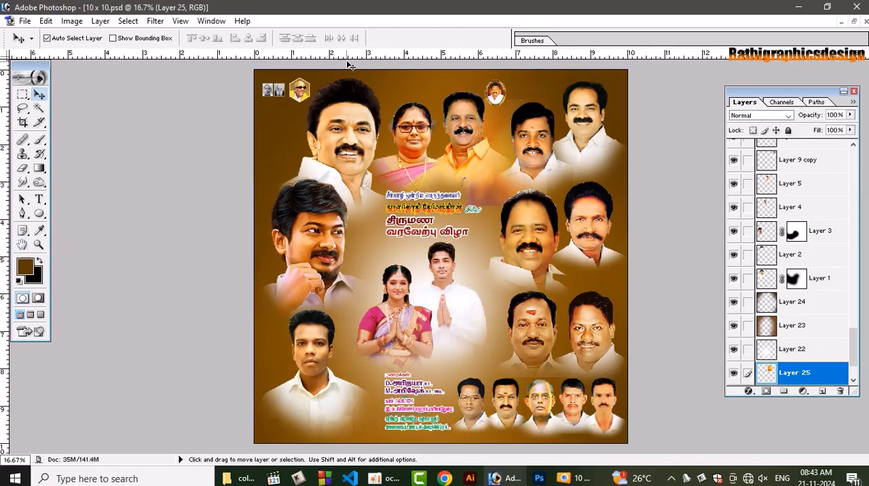
pyautogui.hotkey('ctrl', 't')
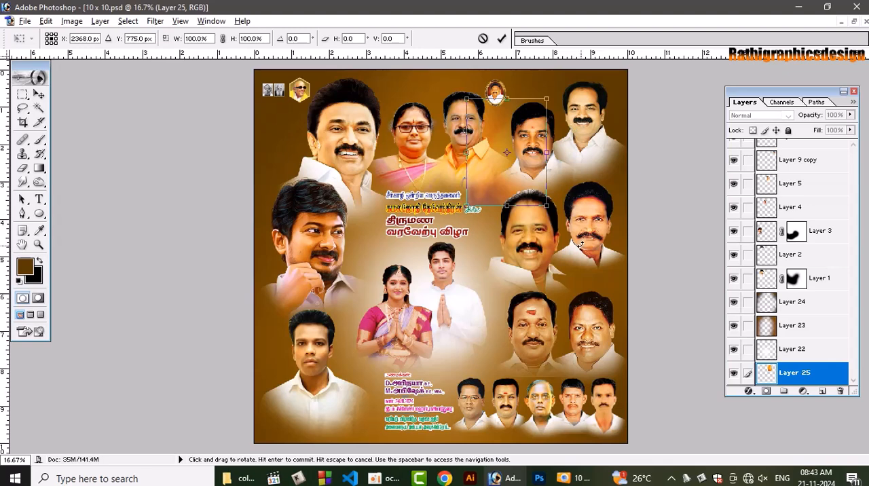
pyautogui.moveTo(578, 246); pyautogui.dragTo(595, 258)
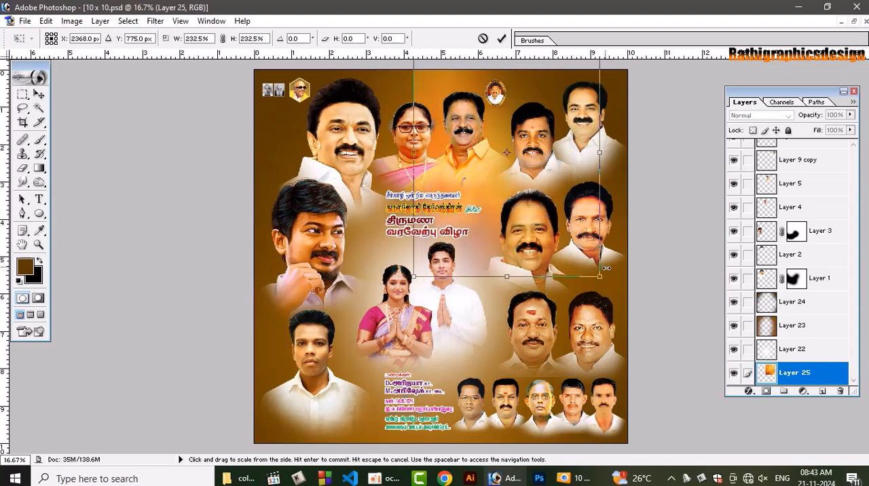
pyautogui.press('Return')
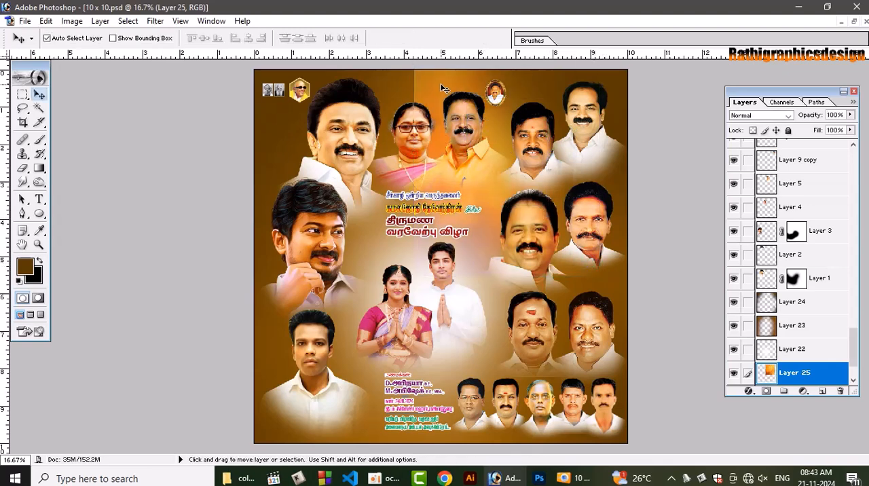
# Rotate the orange image on Layer 25 by 90° counter-clockwise
pyautogui.hotkey('ctrl', 't')
pyautogui.rightClick(441, 86)
pyautogui.click(486, 217)
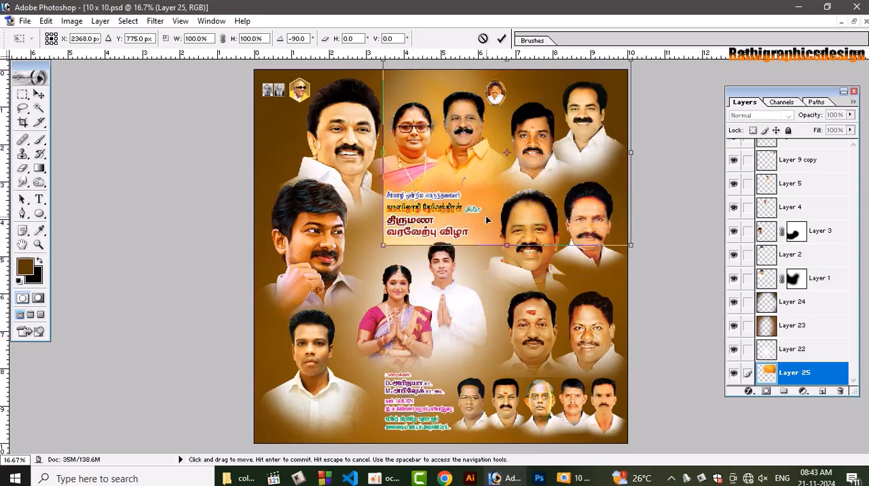
pyautogui.press('Return')
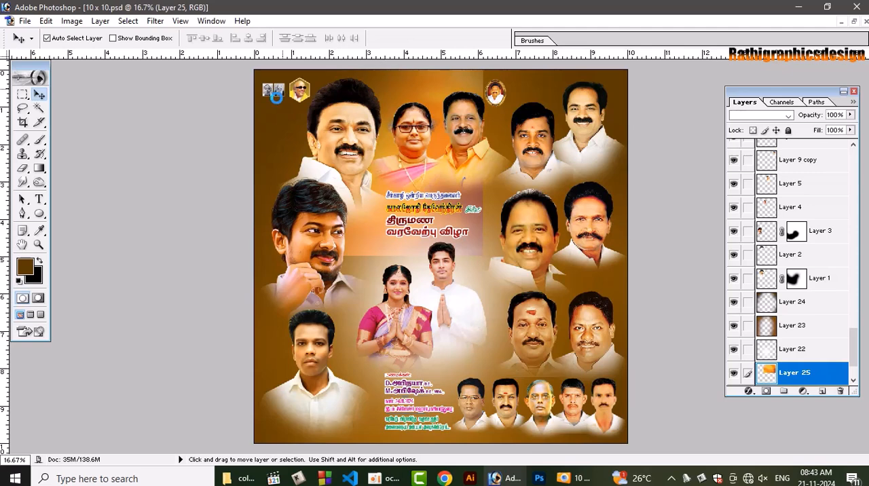
# Align the orange image with the poster's upper-left corner and scale it proportionally to 159.3% so it spans the full poster width
pyautogui.hotkey('ctrl', 't')
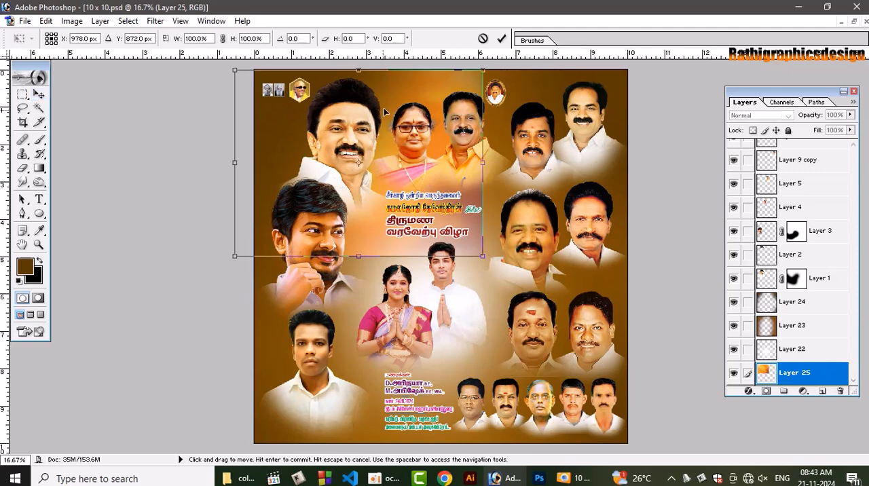
pyautogui.moveTo(389, 93); pyautogui.dragTo(395, 86)
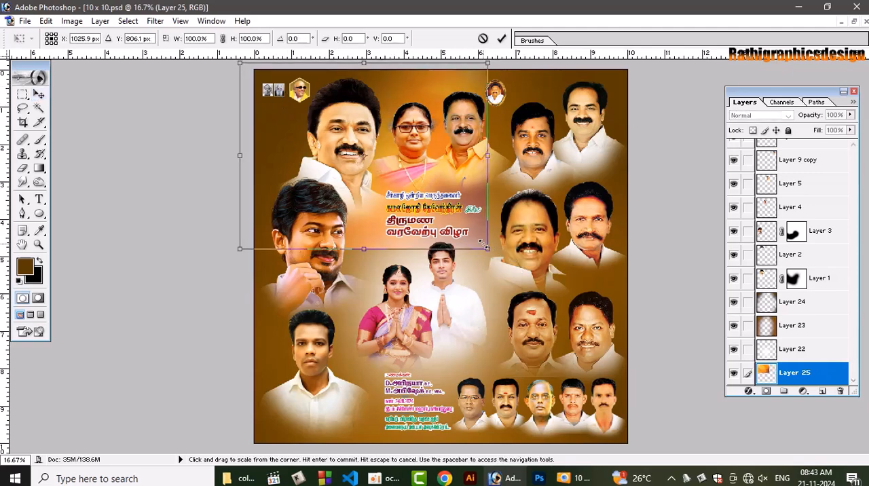
pyautogui.moveTo(486, 250); pyautogui.dragTo(670, 313)
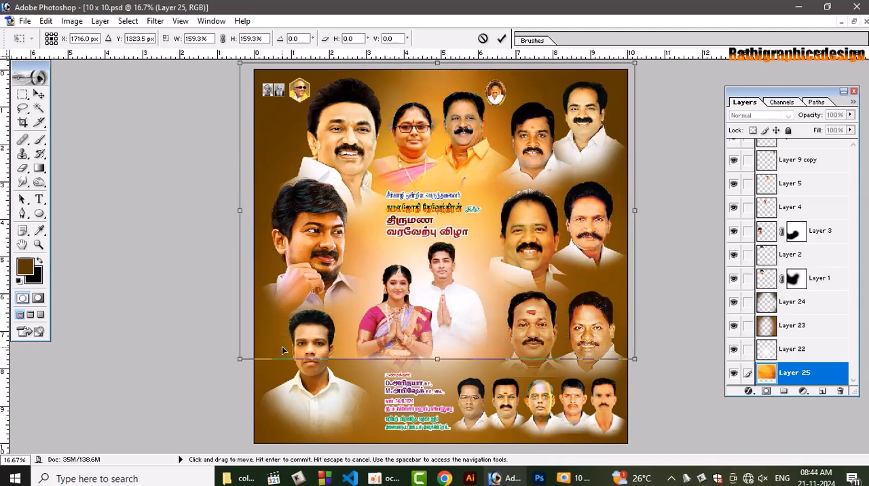
pyautogui.press('Return')
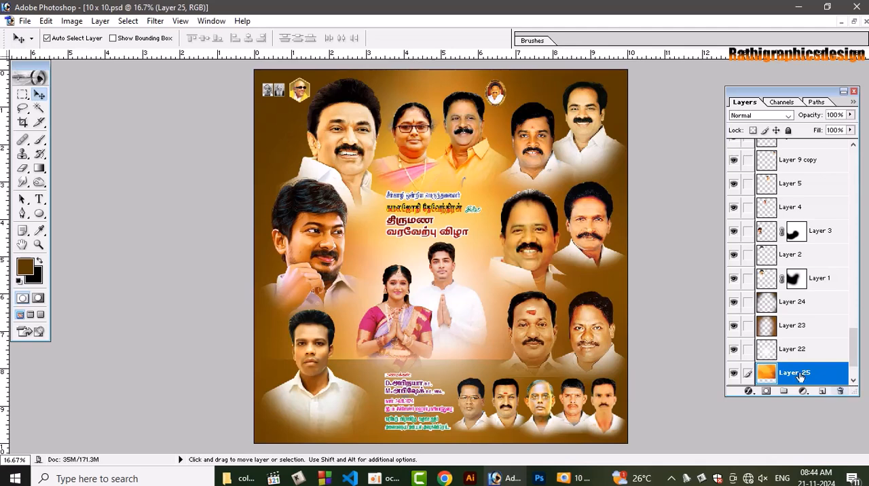
# Set the blending mode of the orange Layer 25 to Screen
pyautogui.doubleClick(758, 118)
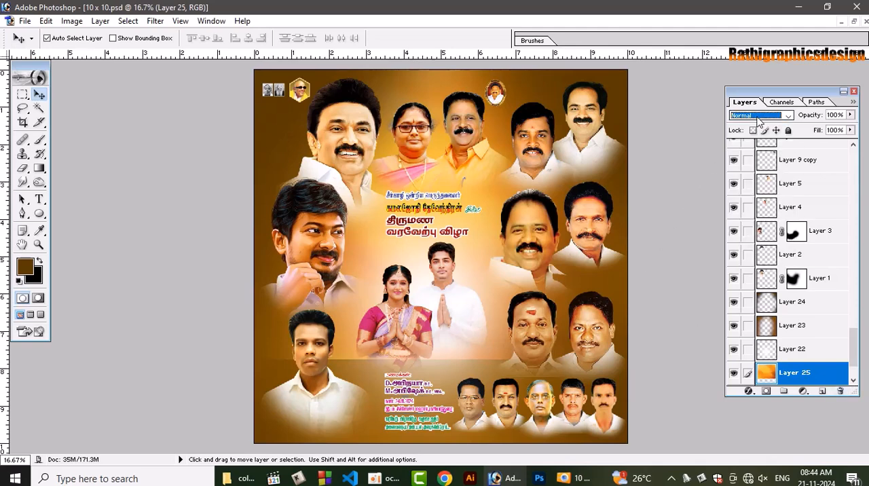
pyautogui.press('Down')
pyautogui.press('Down')
pyautogui.press('Down')
pyautogui.press('Down')
pyautogui.press('Down')
pyautogui.press('Down')
pyautogui.press('Down')
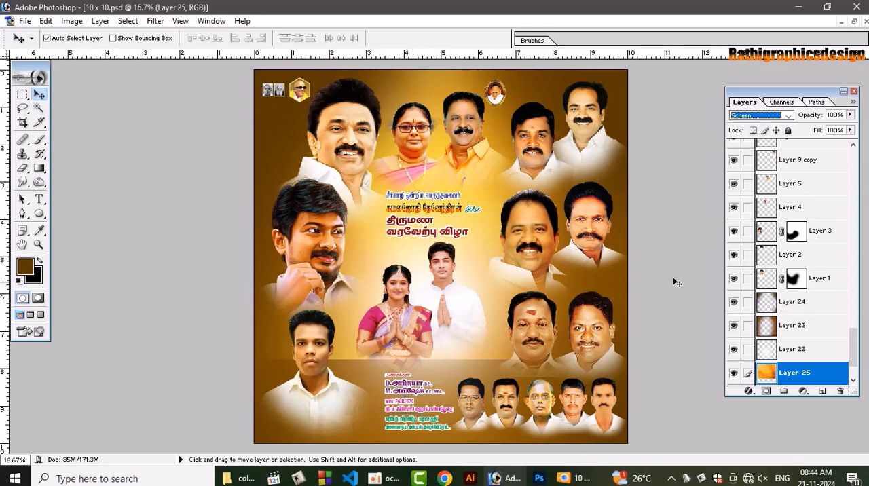
# Erase the hard lower edge of the orange Layer 25 with a soft 2500-pixel eraser so it fades into the brown
pyautogui.click(24, 168)
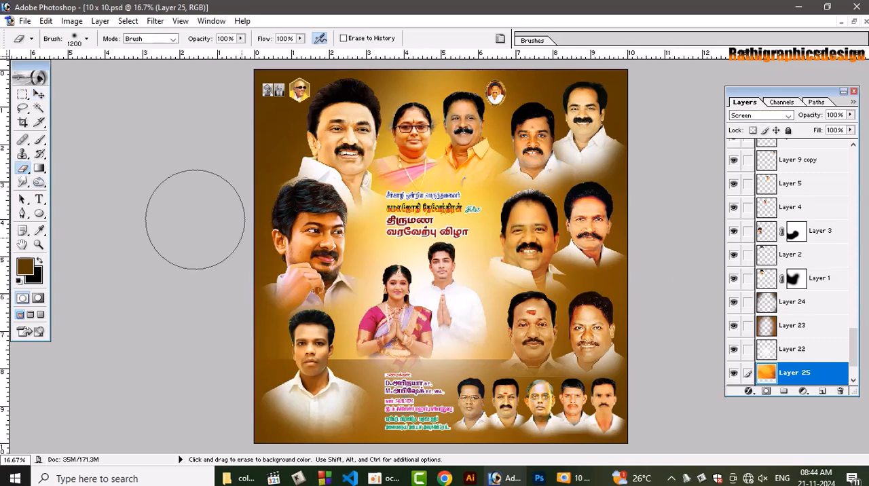
pyautogui.press(']')
pyautogui.press(']')
pyautogui.press(']')
pyautogui.press(']')
pyautogui.press(']')
pyautogui.press(']')
pyautogui.press(']')
pyautogui.press(']')
pyautogui.press(']')
pyautogui.press(']')
pyautogui.press(']')
pyautogui.press(']')
pyautogui.press(']')
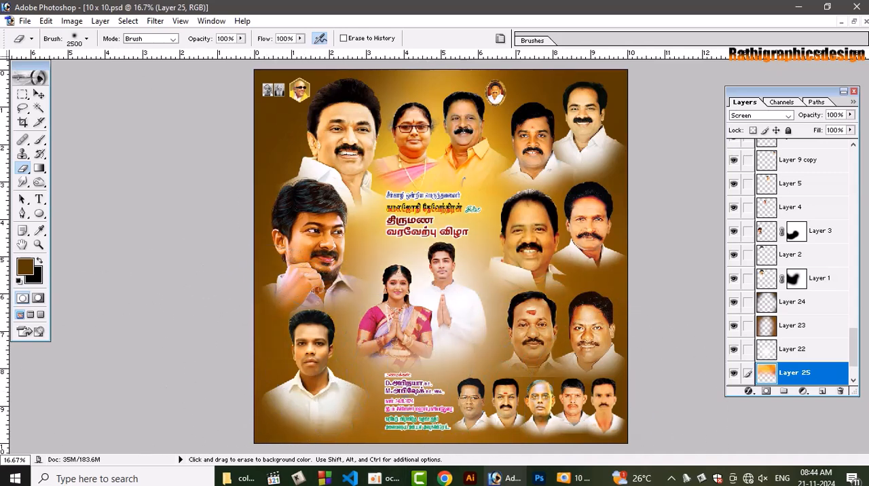
pyautogui.click(39, 95)
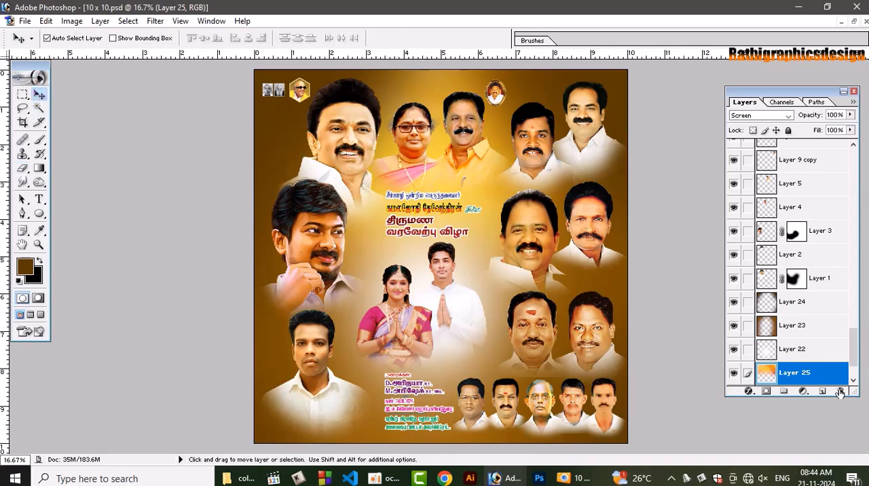
# Set the blending mode of Layer 23 to Pin Light
pyautogui.scroll(-2, 842, 350)
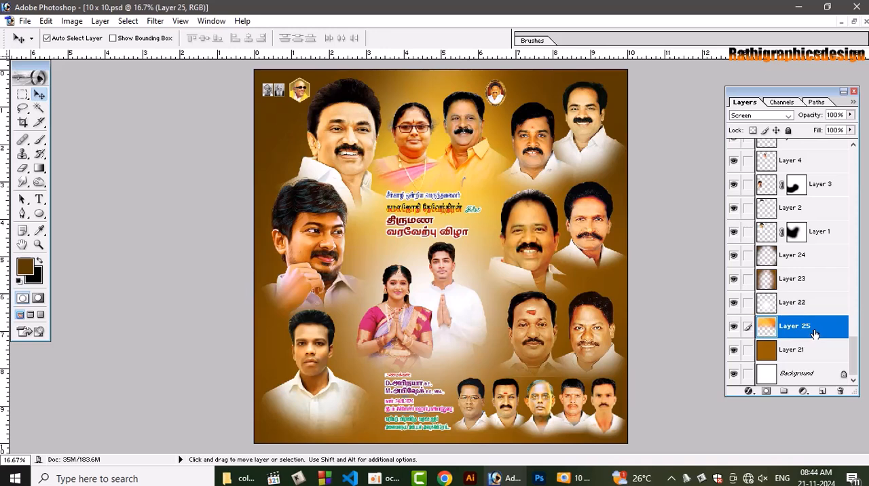
pyautogui.click(812, 284)
pyautogui.click(763, 116)
pyautogui.click(767, 117)
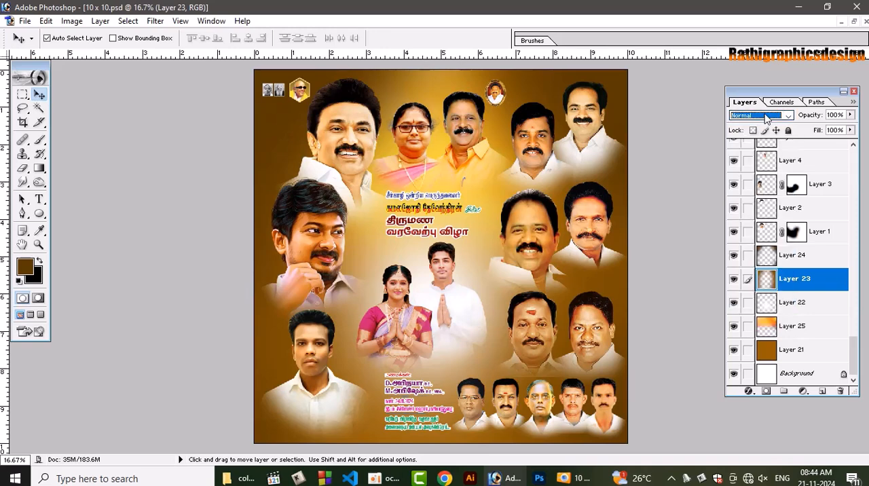
pyautogui.press('Down')
pyautogui.press('Down')
pyautogui.press('Down')
pyautogui.press('Down')
pyautogui.press('Down')
pyautogui.press('Down')
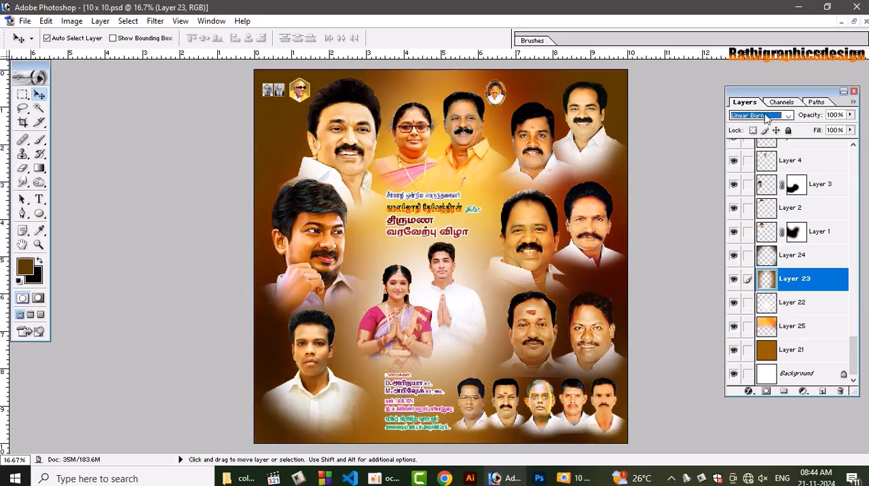
pyautogui.press('Down')
pyautogui.press('Down')
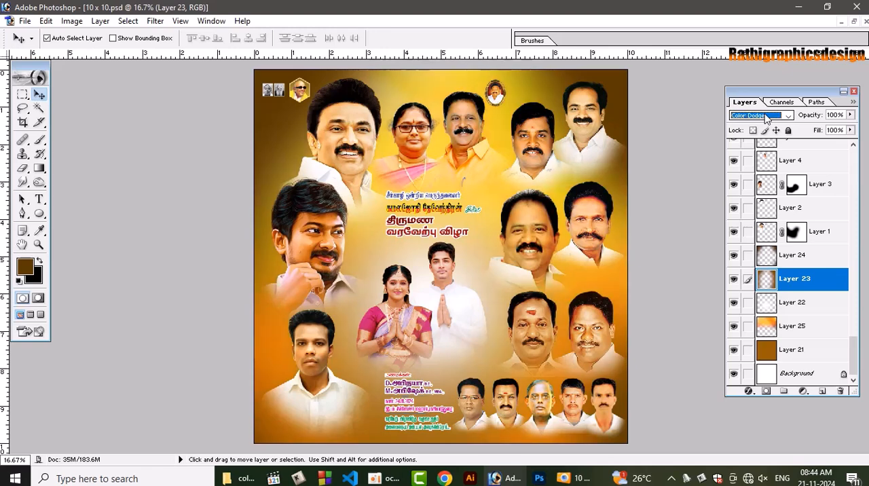
pyautogui.press('Down')
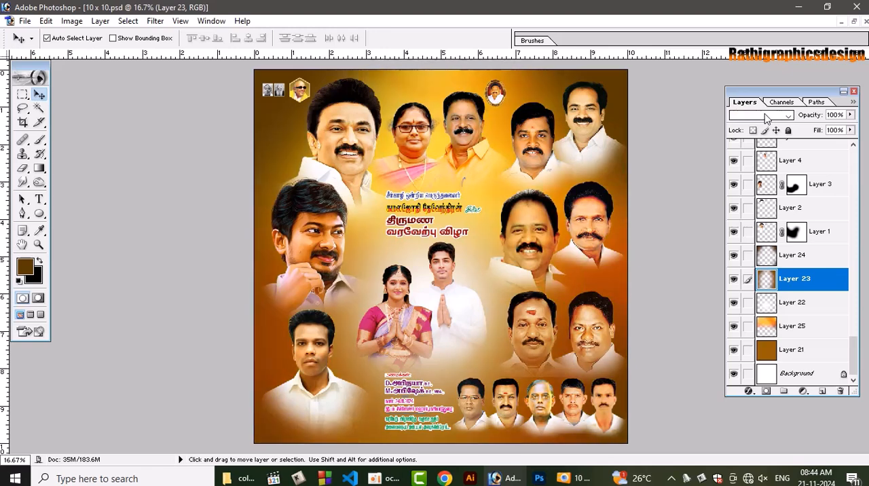
pyautogui.press('Down')
pyautogui.press('Down')
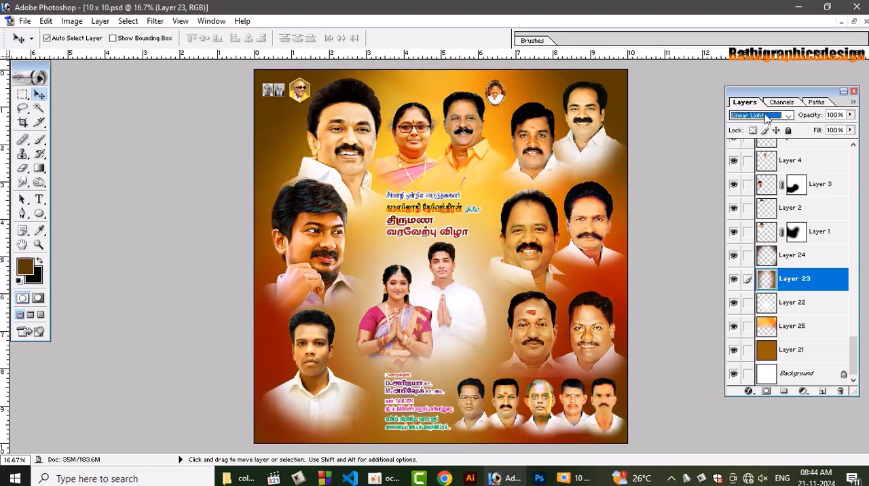
pyautogui.press('Down')
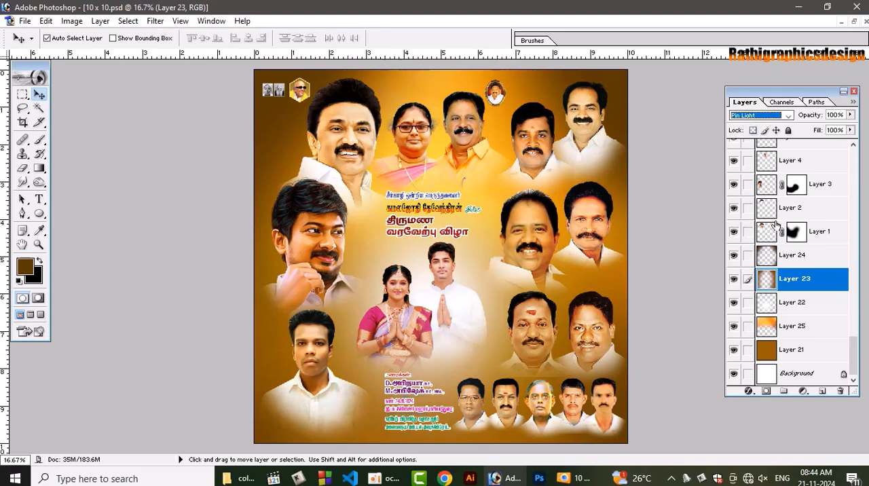
# Set the blending mode of Layer 24 to Hard Light
pyautogui.click(802, 255)
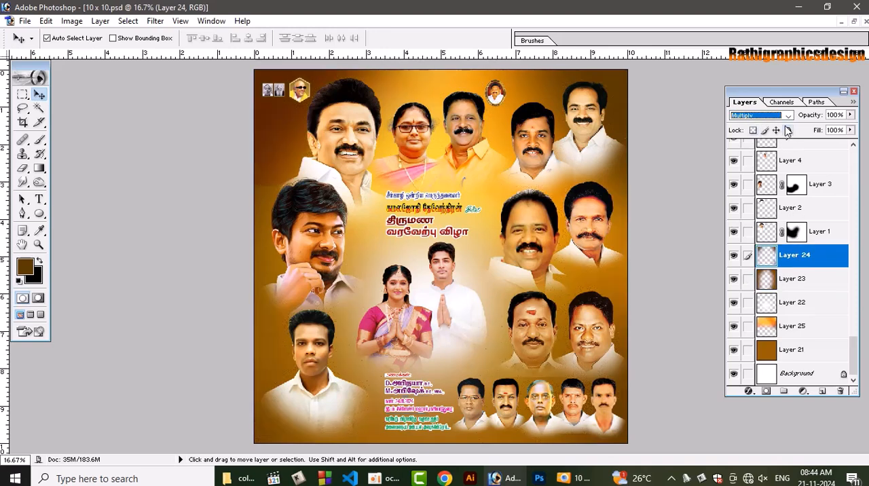
pyautogui.press('Down')
pyautogui.press('Down')
pyautogui.press('Down')
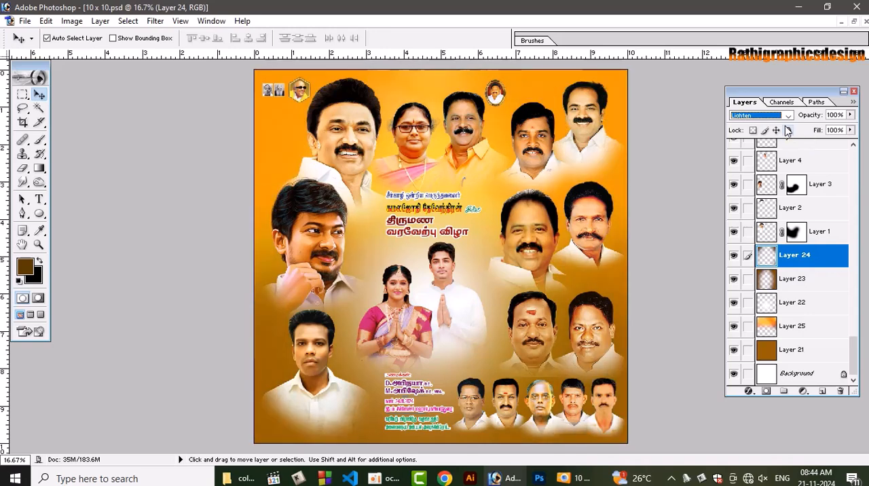
pyautogui.press('Down')
pyautogui.press('Down')
pyautogui.press('Down')
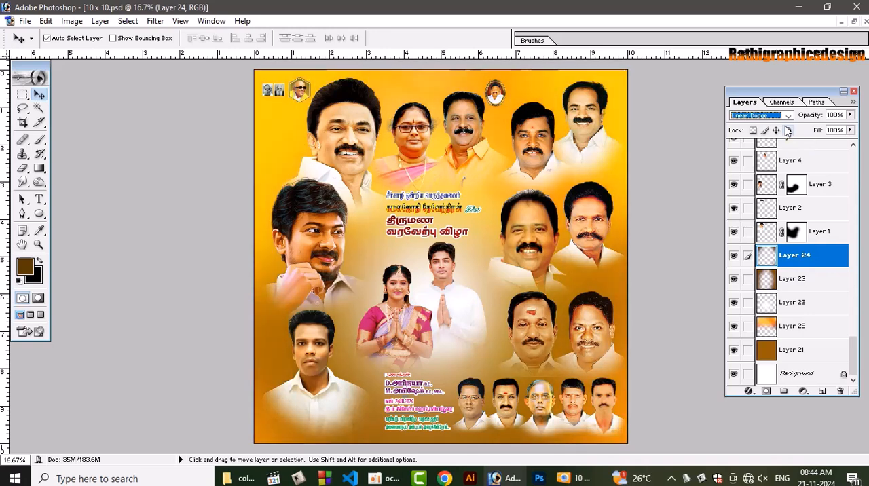
pyautogui.press('Down')
pyautogui.press('Down')
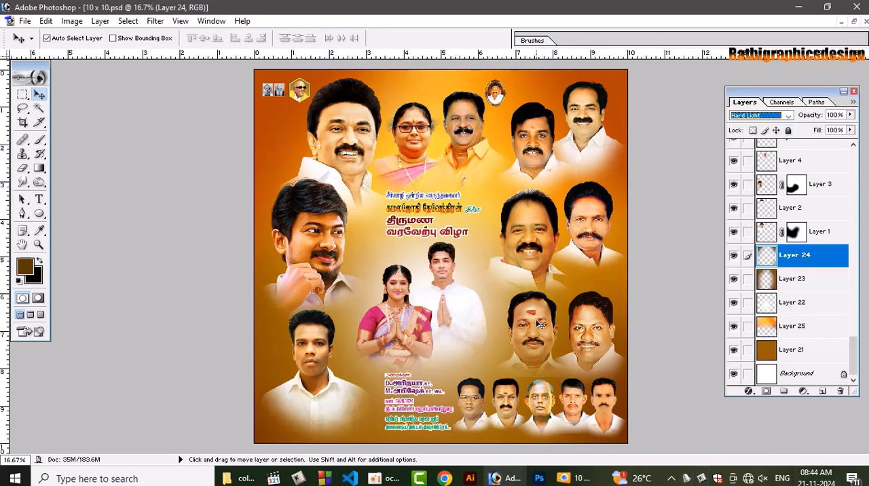
# Nudge the couple's portrait in the middle of the poster slightly downward
pyautogui.click(321, 342)
pyautogui.moveTo(319, 338); pyautogui.dragTo(319, 340)
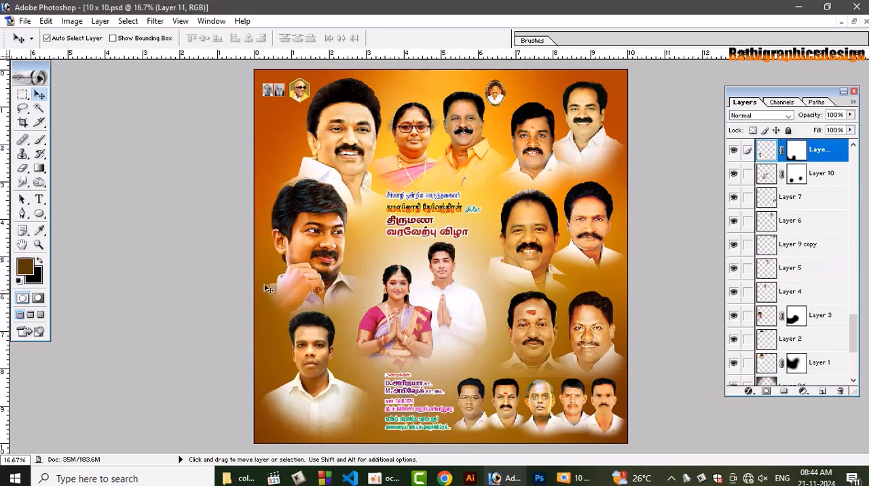
pyautogui.click(444, 330)
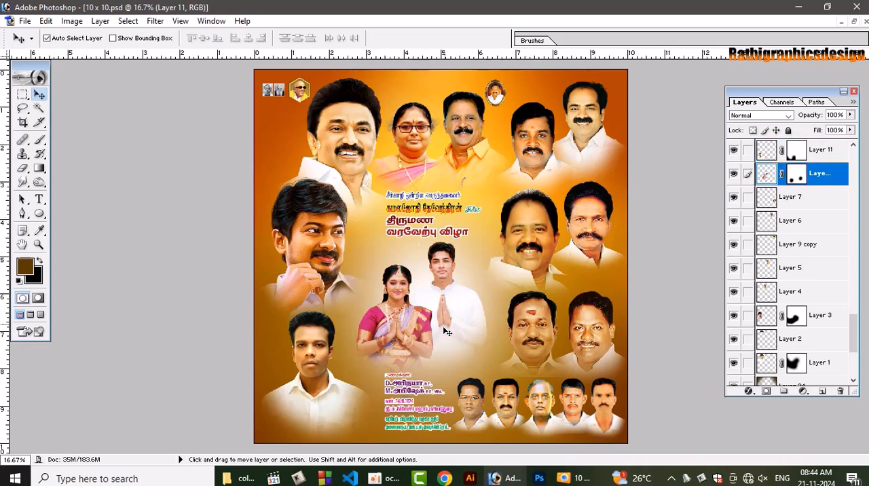
pyautogui.press('Down')
pyautogui.press('Down')
pyautogui.press('Down')
pyautogui.press('Down')
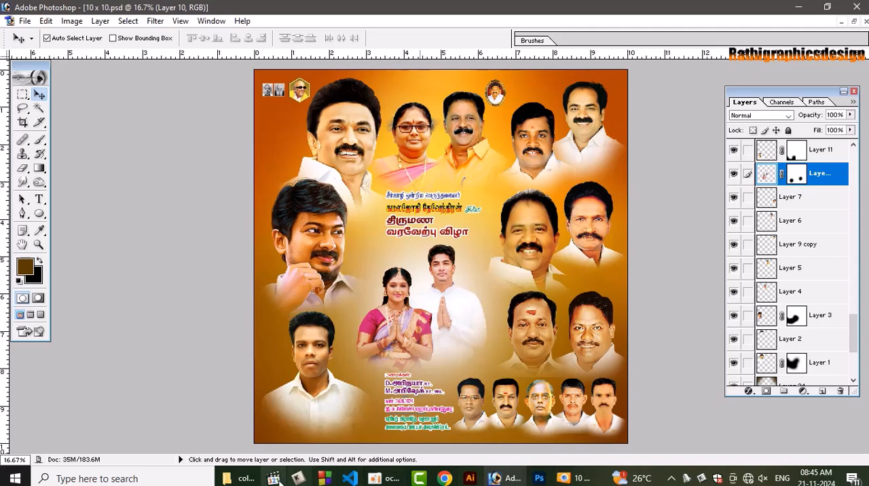
# Switch to File Explorer and open the colour clipart folder inside the 2024 folder
pyautogui.click(243, 478)
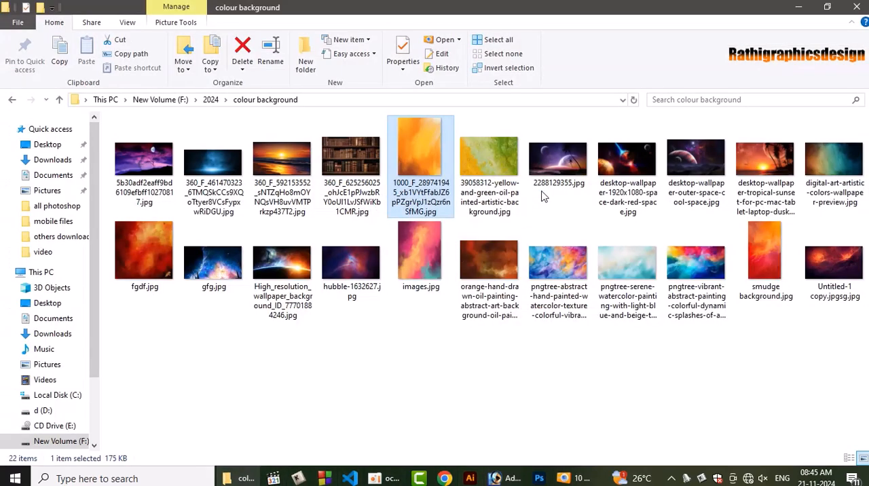
pyautogui.click(208, 100)
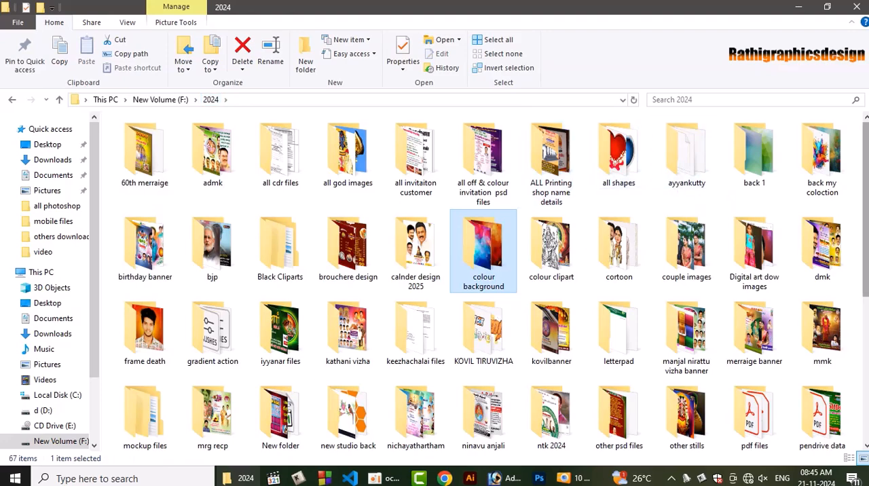
pyautogui.moveTo(865, 197); pyautogui.dragTo(866, 300)
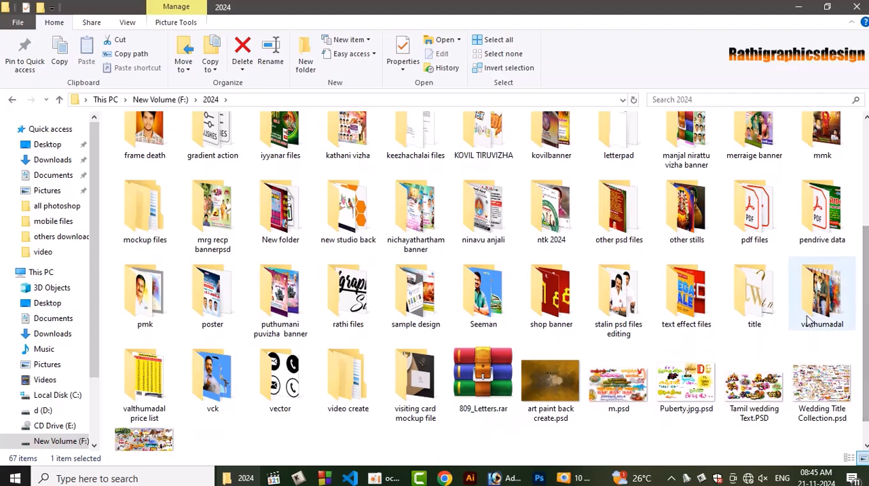
pyautogui.scroll(3, 560, 269)
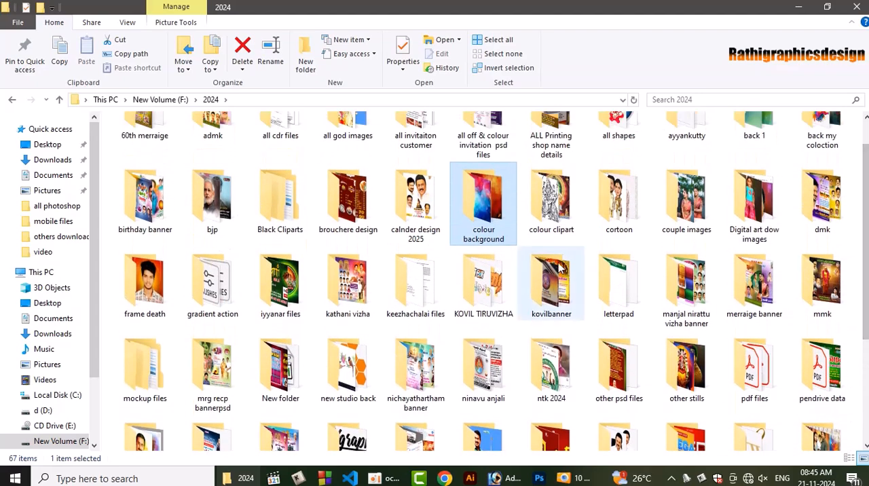
pyautogui.doubleClick(556, 224)
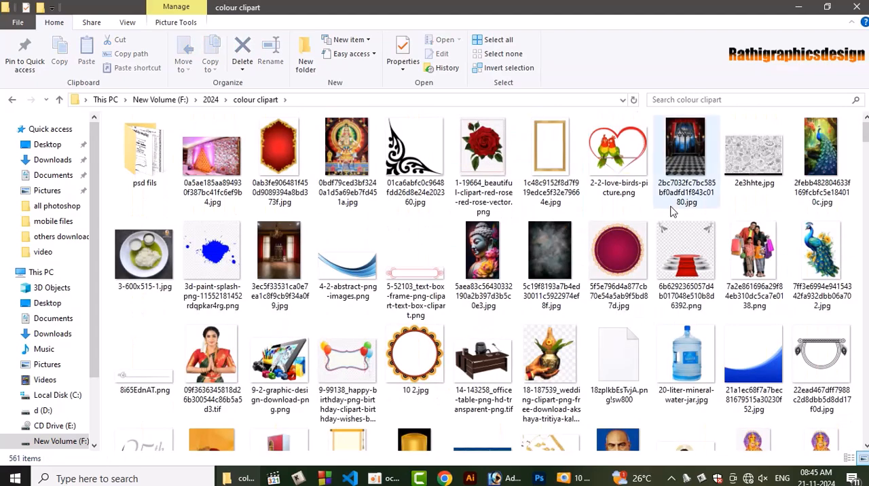
# Preview the round maroon frame image in the colour clipart folder
pyautogui.click(613, 245)
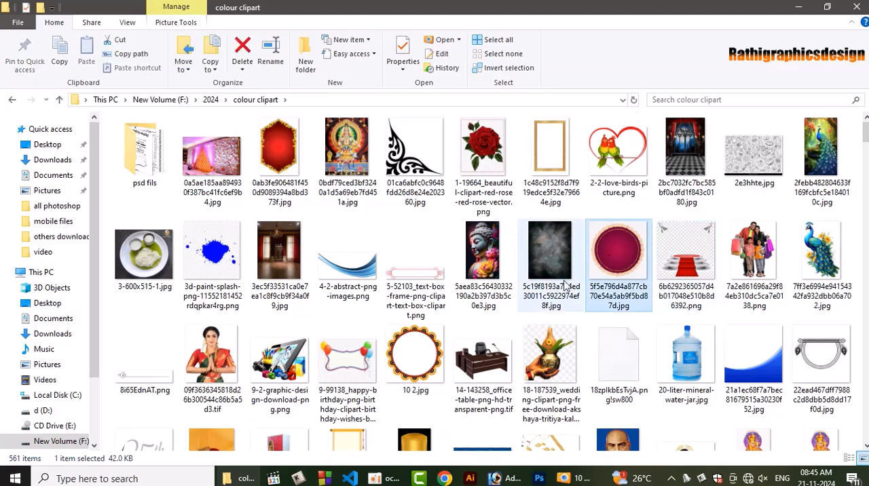
pyautogui.doubleClick(630, 248)
pyautogui.press('Escape')
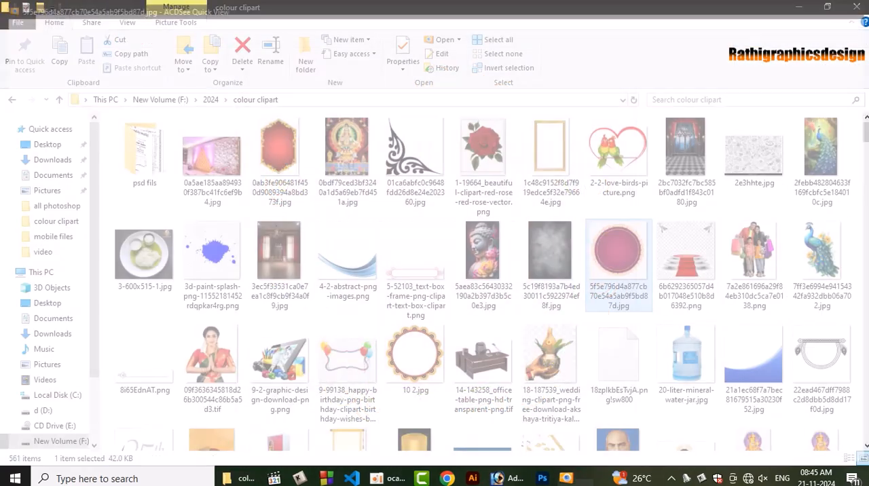
# Find the round looped-border frame 51e4f53881cf9fb7463f0f2e9b9f0d45.png in the folder and open it in Photoshop
pyautogui.moveTo(866, 133)
pyautogui.mouseDown()
pyautogui.moveTo(867, 153)
pyautogui.moveTo(866, 144)
pyautogui.mouseUp()
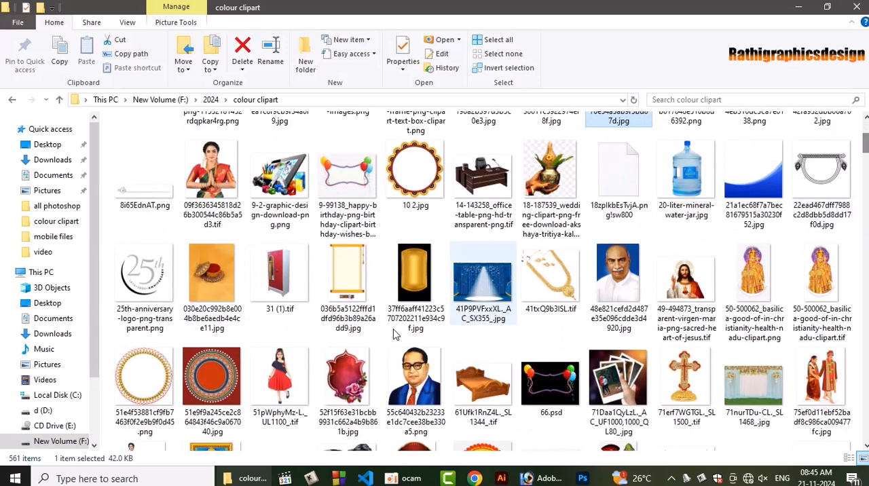
pyautogui.click(148, 379)
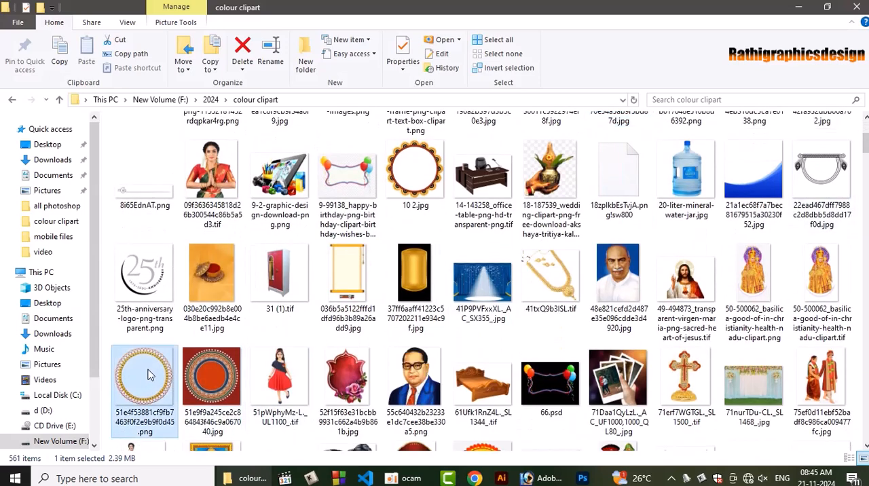
pyautogui.moveTo(149, 376); pyautogui.dragTo(452, 344)
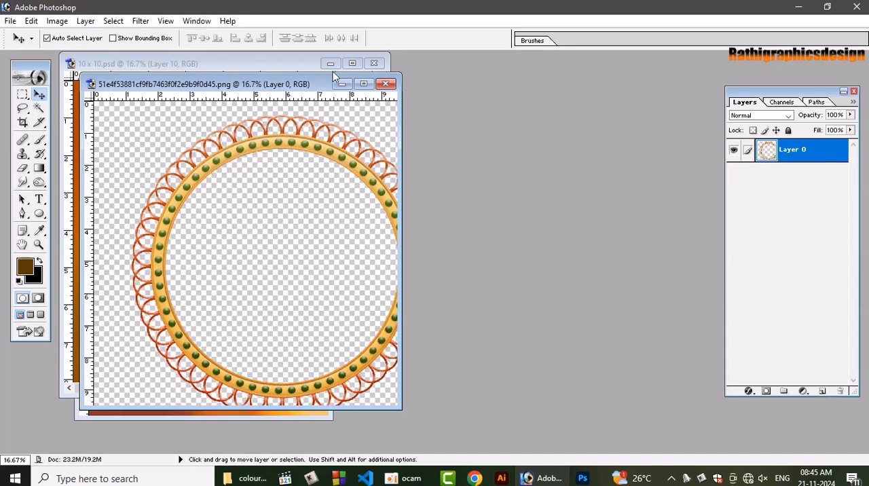
# Copy the round frame into the 10 x 10 poster and move it over the couple
pyautogui.moveTo(321, 80); pyautogui.dragTo(513, 87)
pyautogui.moveTo(466, 143); pyautogui.dragTo(226, 273)
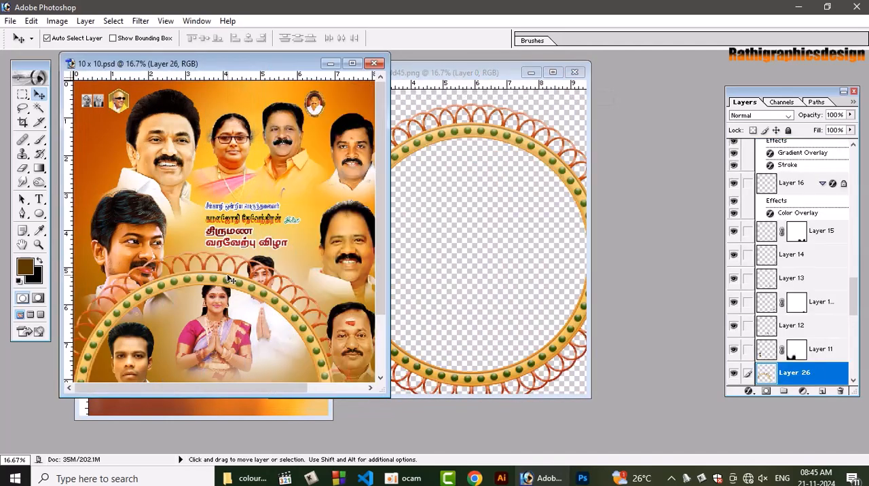
pyautogui.click(349, 64)
pyautogui.moveTo(378, 272); pyautogui.dragTo(401, 238)
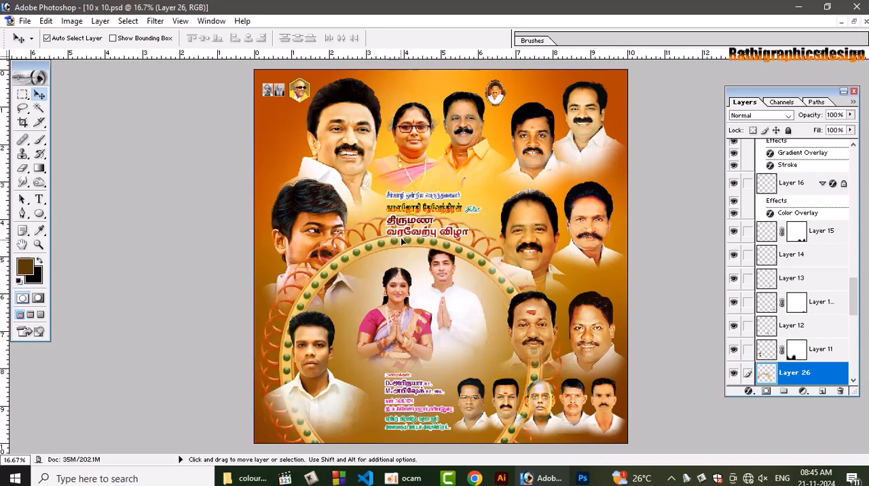
# Scale the round frame proportionally to 53.4% and move it up so it encircles the couple
pyautogui.hotkey('ctrl', 't')
pyautogui.moveTo(562, 207); pyautogui.dragTo(500, 286)
pyautogui.press('Return')
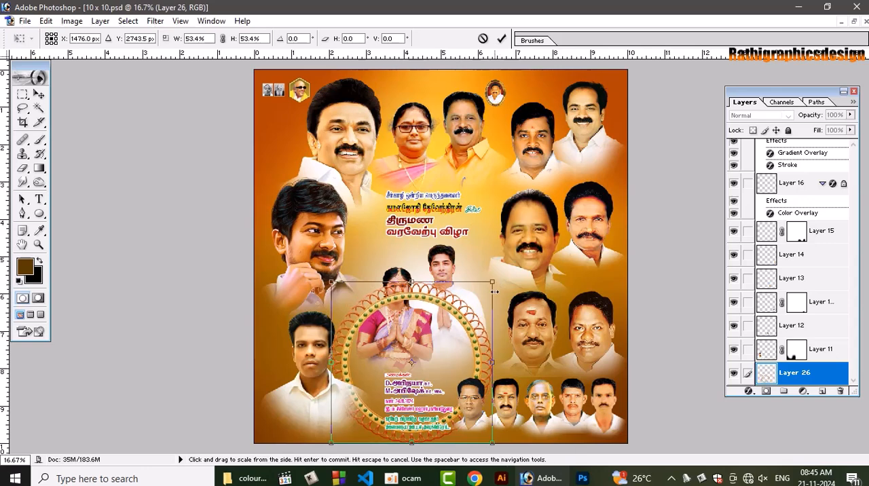
pyautogui.moveTo(456, 318); pyautogui.dragTo(465, 264)
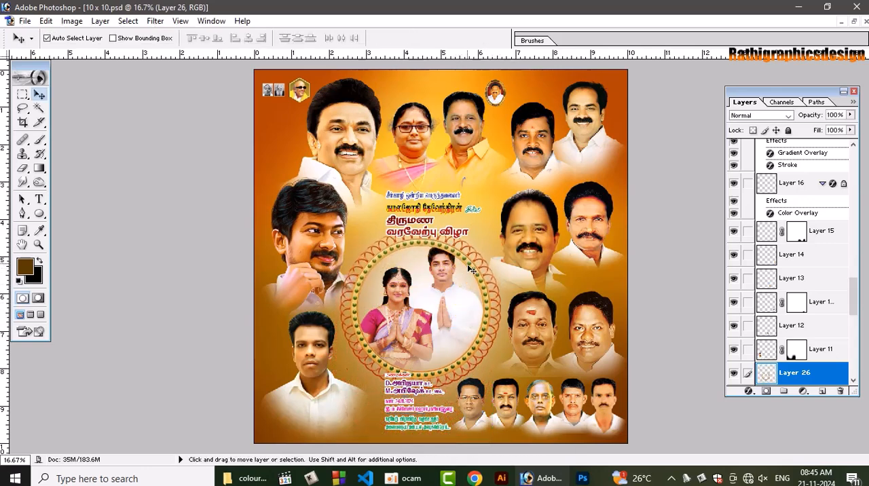
# Scale the round frame to 84.5% about its centre and bring the couple's layer to the front above it
pyautogui.hotkey('ctrl', 't')
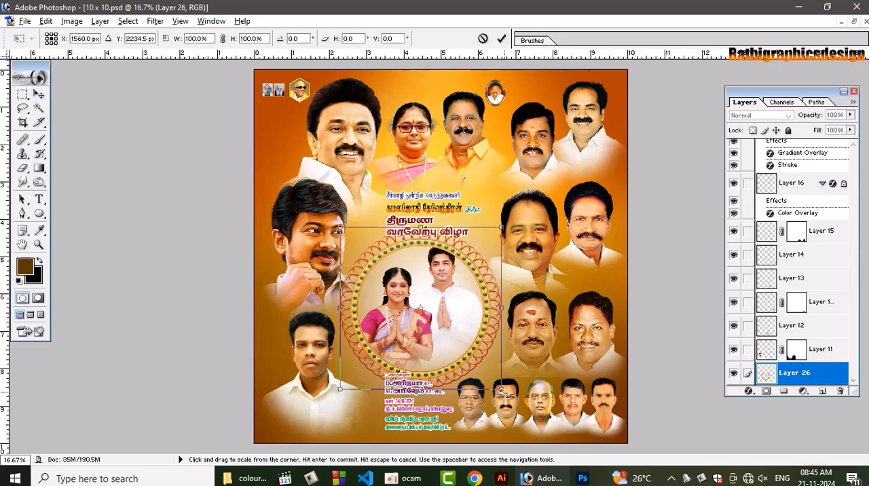
pyautogui.moveTo(501, 391); pyautogui.dragTo(494, 374)
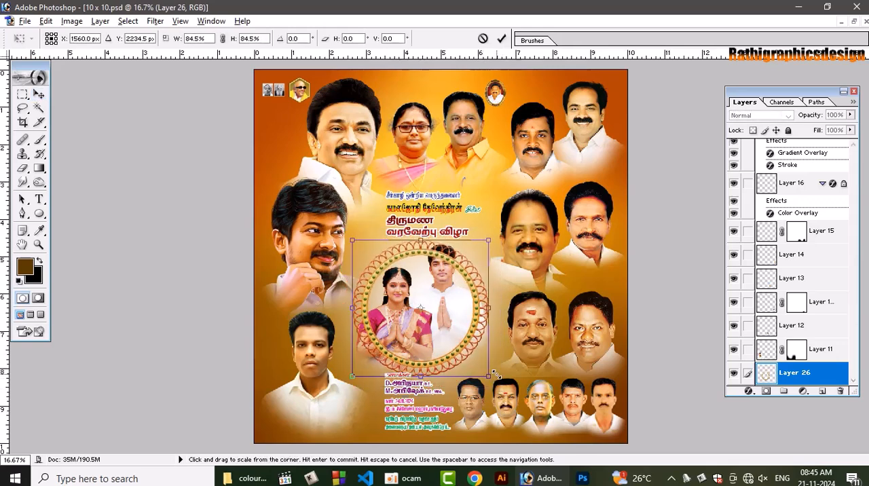
pyautogui.press('Return')
pyautogui.click(447, 309)
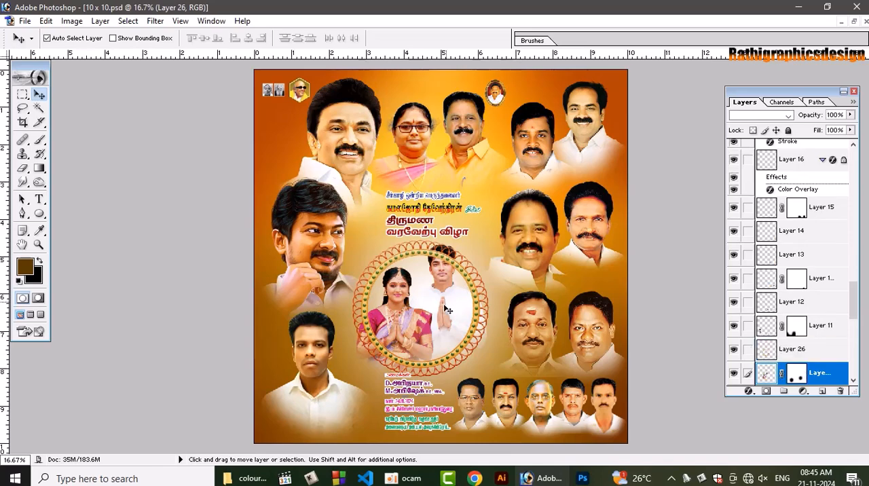
pyautogui.hotkey('ctrl', 'shift', ']')
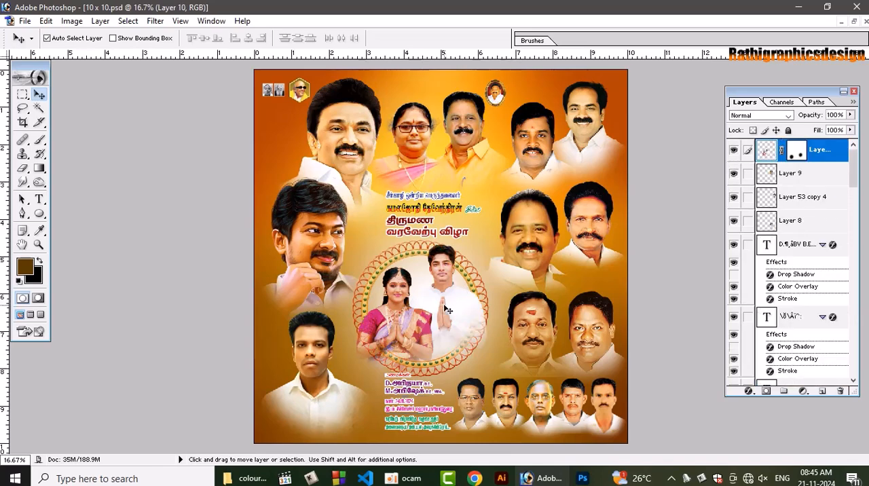
# Draw a circular selection over the couple, roughly matching the inner part of the round frame
pyautogui.hotkey('ctrl', '+')
pyautogui.hotkey('ctrl', '+')
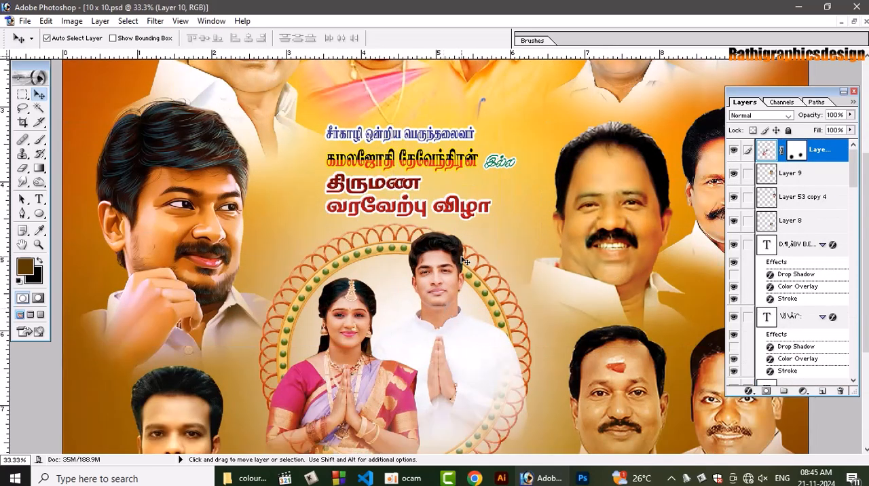
pyautogui.scroll(-5, 483, 256)
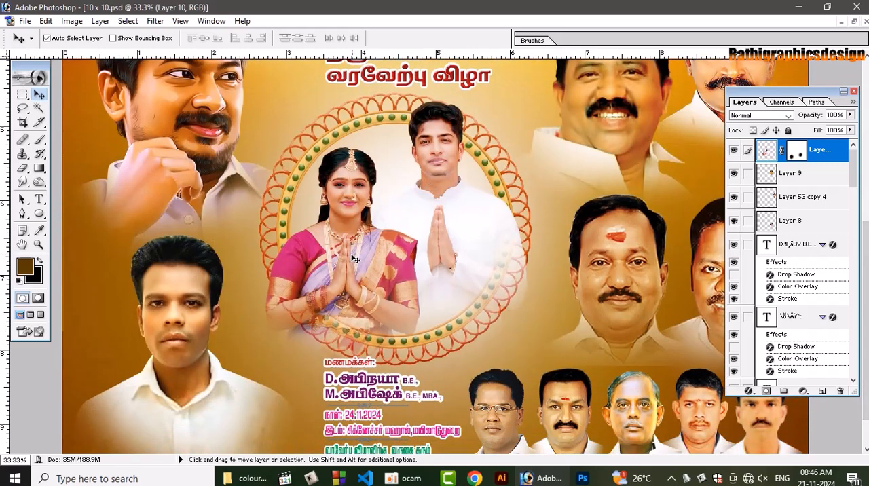
pyautogui.moveTo(22, 95); pyautogui.dragTo(74, 103)
pyautogui.moveTo(390, 229); pyautogui.dragTo(433, 289)
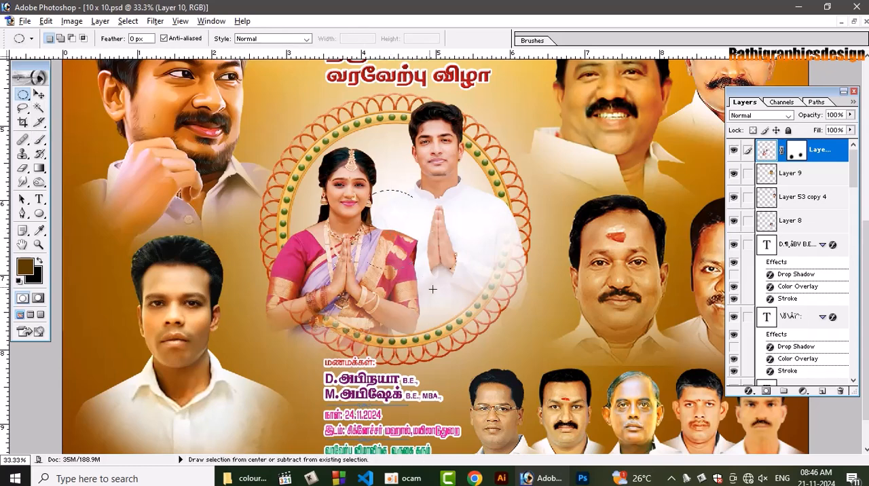
pyautogui.moveTo(542, 356); pyautogui.dragTo(537, 352)
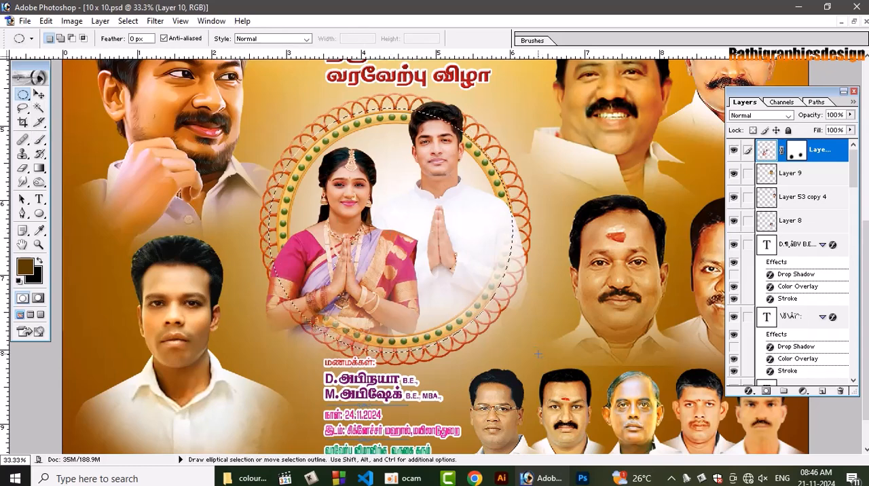
# Fill the circular selection with the dark brown foreground colour on a new layer and deselect it
pyautogui.hotkey('ctrl', 'shift', 'n')
pyautogui.press('Return')
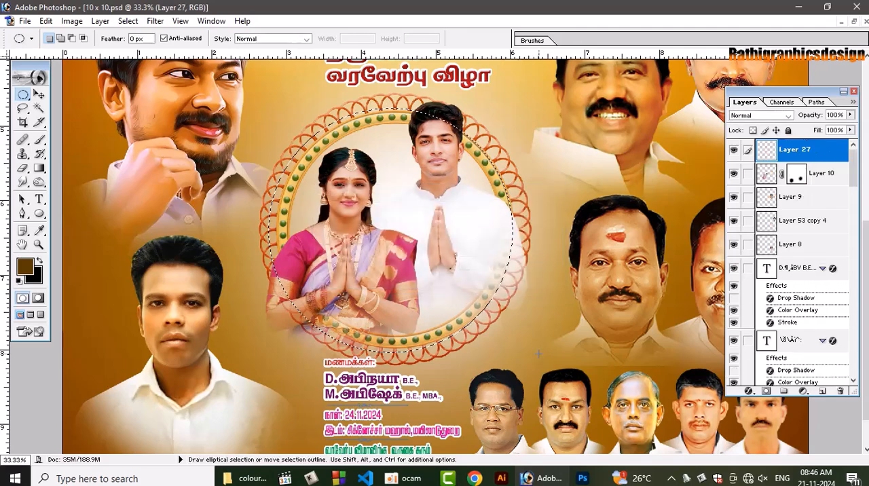
pyautogui.hotkey('alt', 'BackSpace')
pyautogui.hotkey('ctrl', 'd')
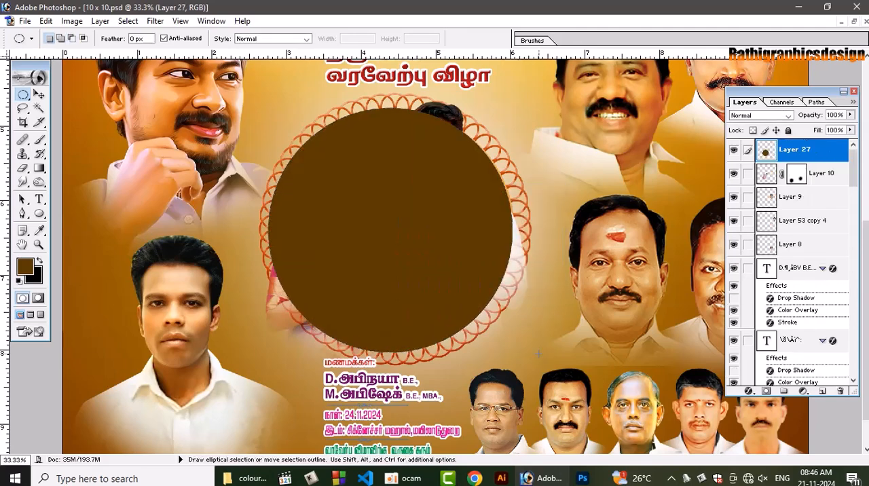
# Centre the brown circle on the round frame and scale it proportionally to about 86.8% to fit the inner opening
pyautogui.press('v')
pyautogui.moveTo(394, 260); pyautogui.dragTo(399, 261)
pyautogui.hotkey('ctrl', 't')
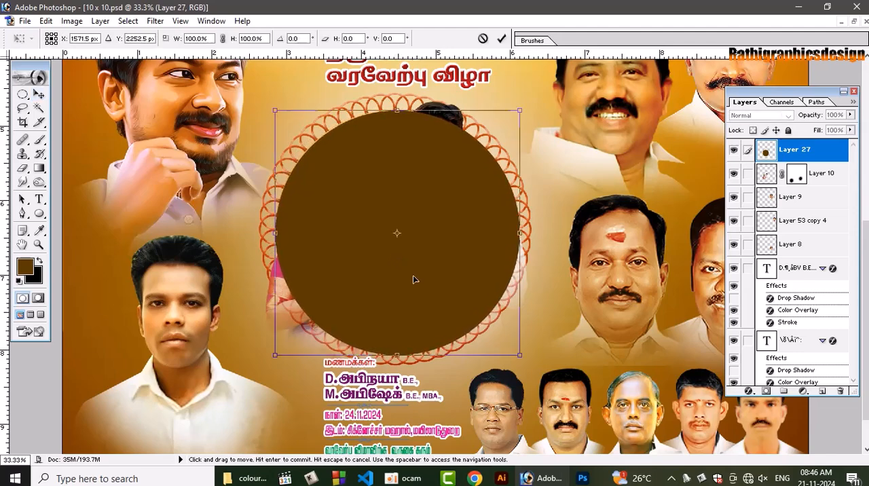
pyautogui.moveTo(519, 354); pyautogui.dragTo(505, 339)
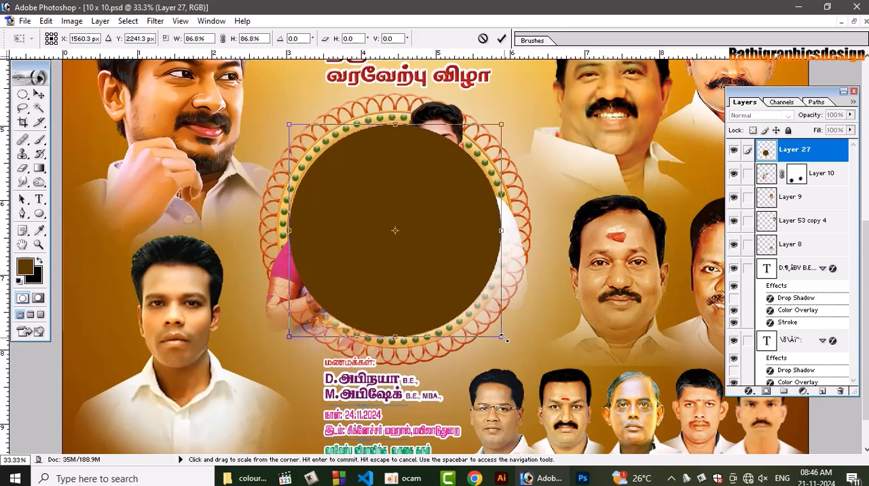
pyautogui.press('Return')
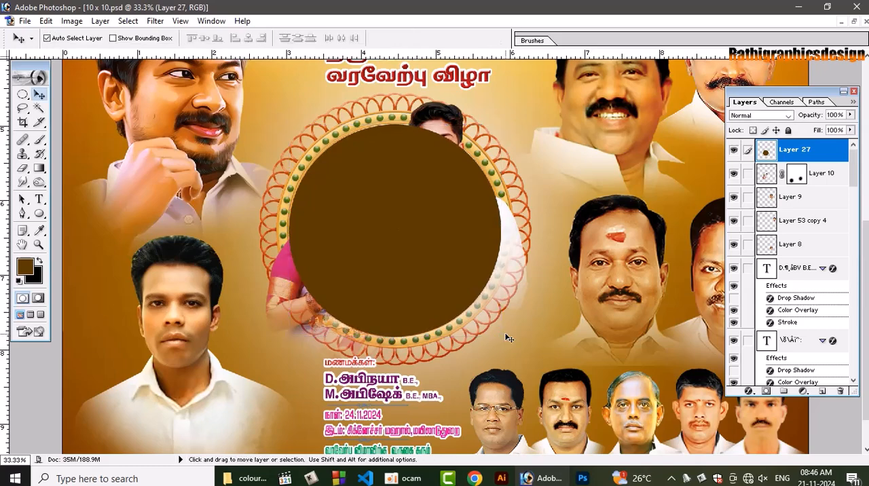
# Restack the brown circle behind the couple and the frame, directly above background Layer 24
pyautogui.hotkey('ctrl', 'shift', '[')
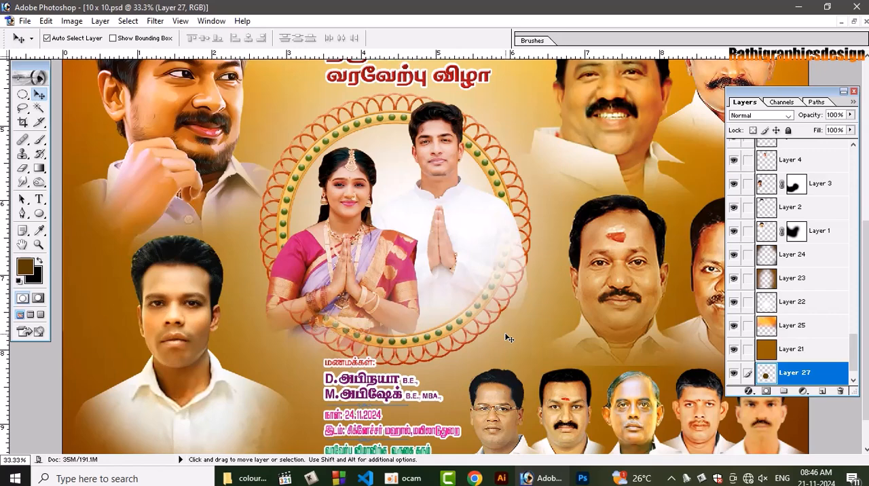
pyautogui.hotkey('ctrl', ']')
pyautogui.hotkey('ctrl', ']')
pyautogui.hotkey('ctrl', ']')
pyautogui.hotkey('ctrl', ']')
pyautogui.hotkey('ctrl', ']')
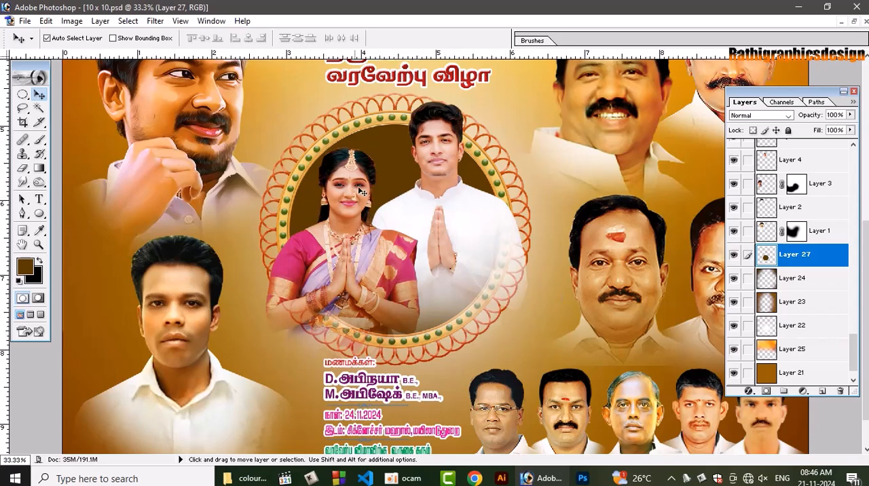
# Load the brown circle's outline as a selection and add a new layer above it
pyautogui.keyDown('ctrl'); pyautogui.click(766, 258); pyautogui.keyUp('ctrl')
pyautogui.press('shift')
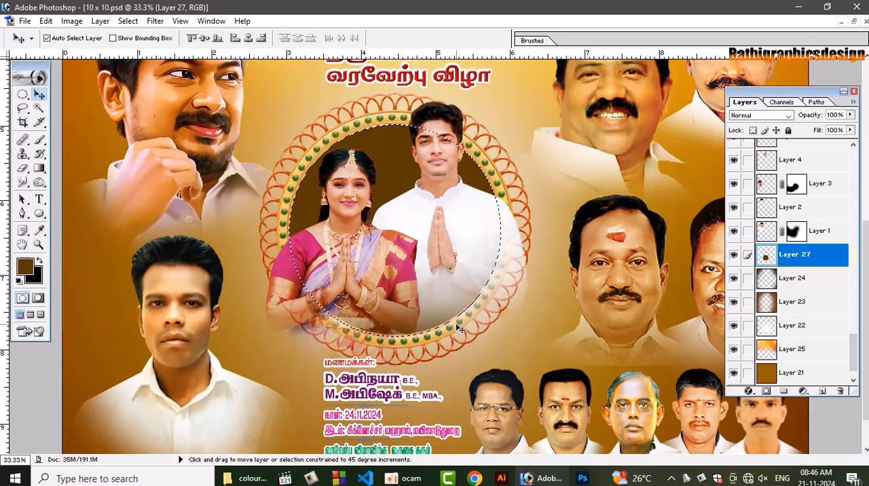
pyautogui.hotkey('ctrl', 'shift', 'n')
pyautogui.press('Return')
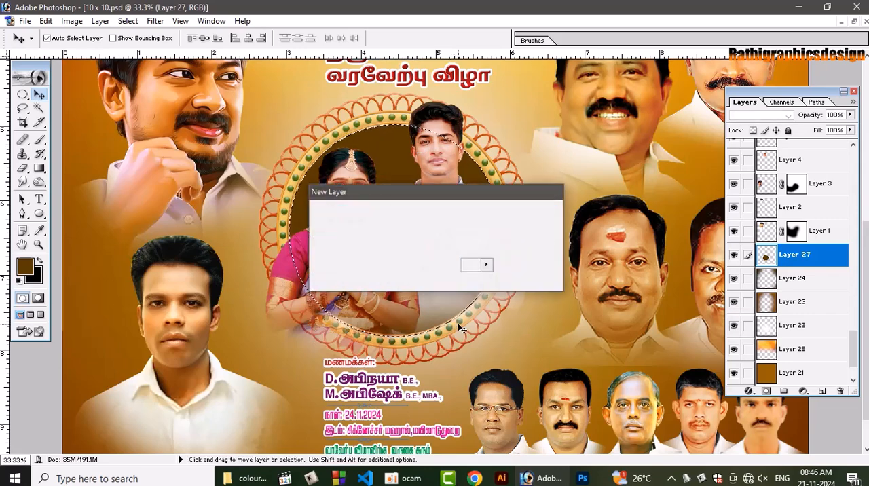
# Change the foreground colour to a lighter orange-brown for the glow inside the circle
pyautogui.click(39, 245)
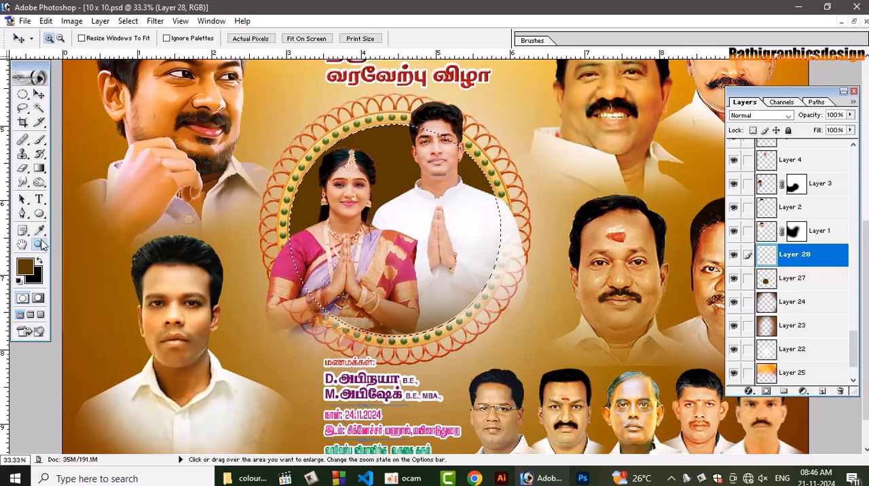
pyautogui.click(38, 231)
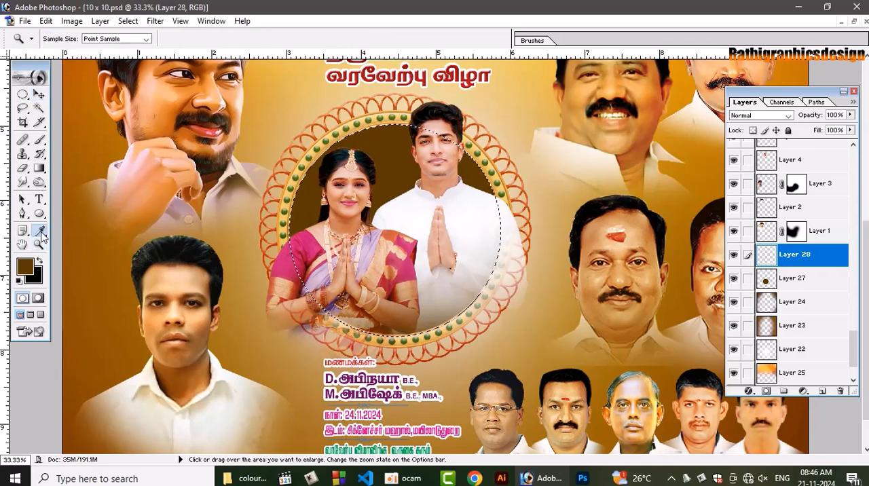
pyautogui.click(25, 264)
pyautogui.moveTo(552, 321); pyautogui.dragTo(547, 294)
pyautogui.click(675, 238)
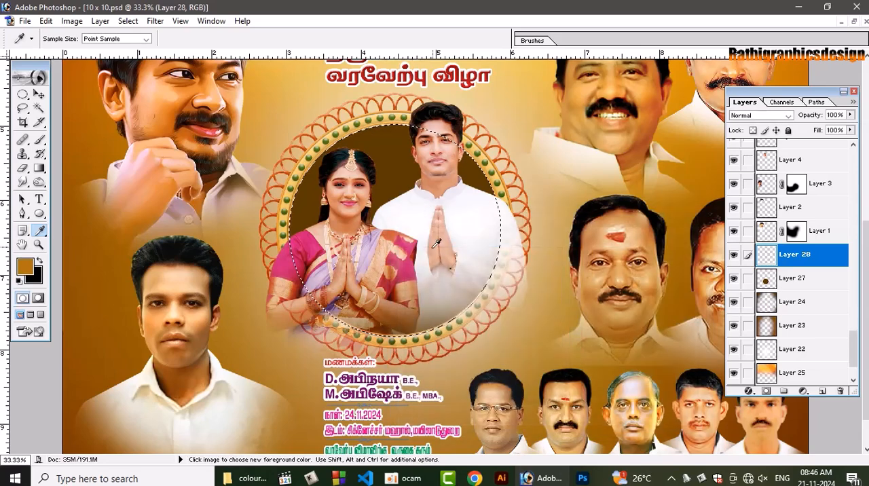
# Paint a soft orange-brown glow in the middle of the circle with an 800 px brush, and deselect
pyautogui.press('b')
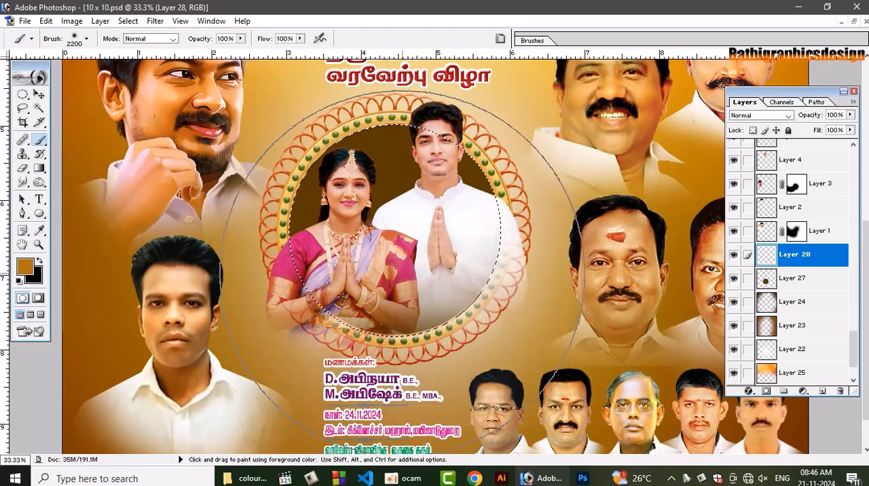
pyautogui.press('[')
pyautogui.press('[')
pyautogui.press('[')
pyautogui.press('[')
pyautogui.press('[')
pyautogui.press('[')
pyautogui.press('[')
pyautogui.press('[')
pyautogui.press('[')
pyautogui.press('[')
pyautogui.press('[')
pyautogui.press('[')
pyautogui.press('[')
pyautogui.press('[')
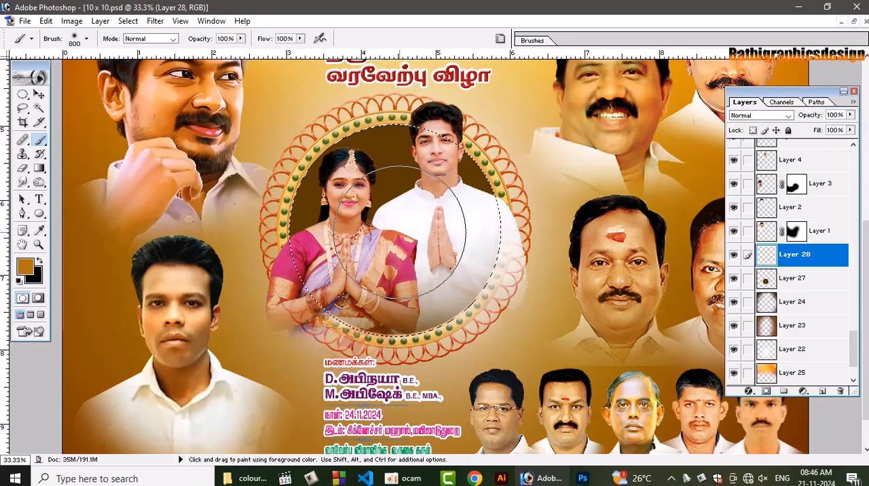
pyautogui.click(399, 231)
pyautogui.click(399, 232)
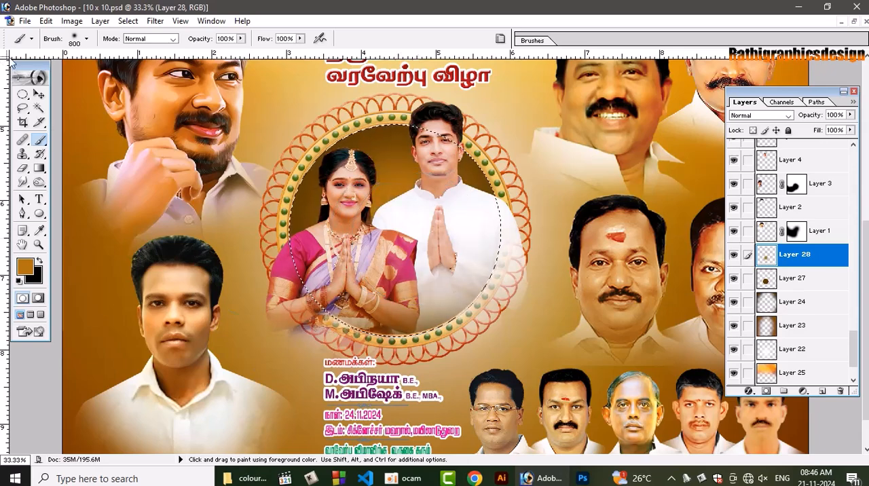
pyautogui.click(39, 94)
pyautogui.hotkey('ctrl', 'd')
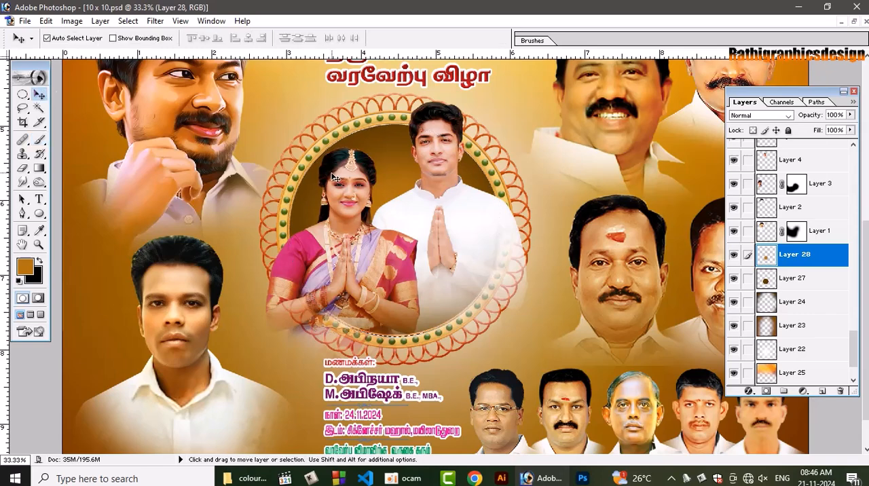
# Erase the parts of the couple's image that spill over the frame's lower sides with a 700 px eraser
pyautogui.click(435, 238)
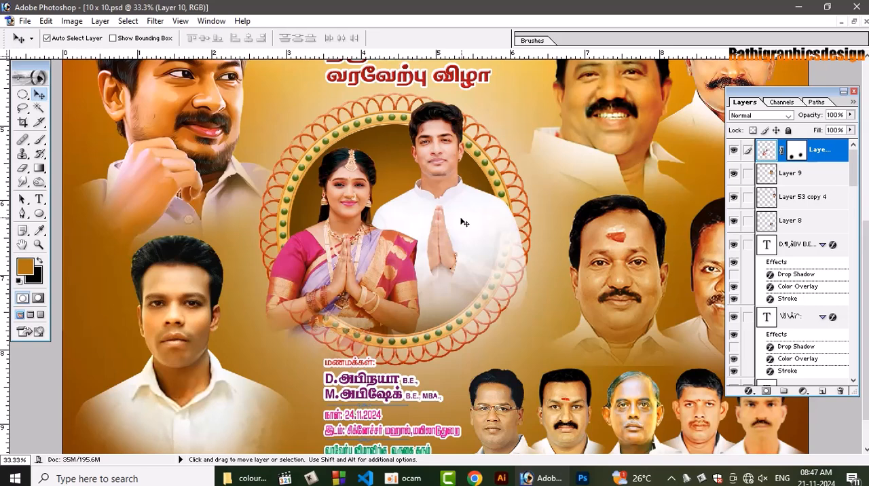
pyautogui.press('e')
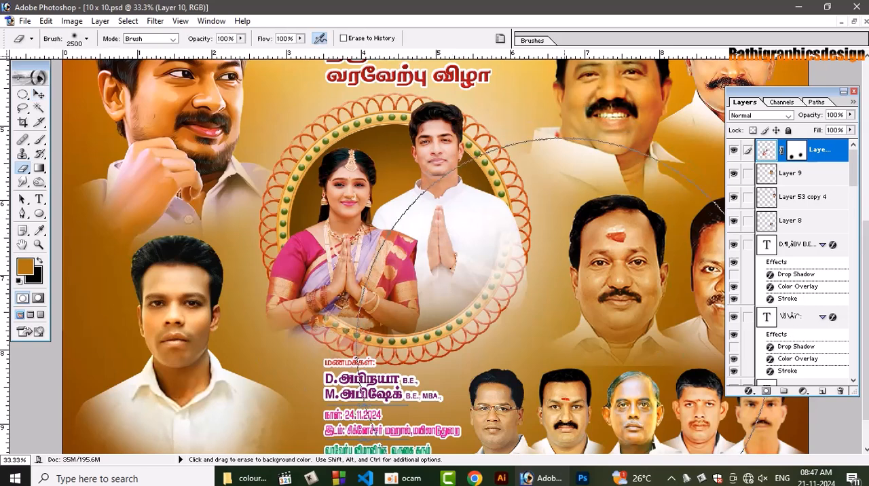
pyautogui.press('[')
pyautogui.press('[')
pyautogui.press('[')
pyautogui.press('[')
pyautogui.press('[')
pyautogui.press('[')
pyautogui.press('[')
pyautogui.press('[')
pyautogui.press('[')
pyautogui.press('[')
pyautogui.press('[')
pyautogui.press('[')
pyautogui.press('[')
pyautogui.press('[')
pyautogui.press('[')
pyautogui.press('[')
pyautogui.press('[')
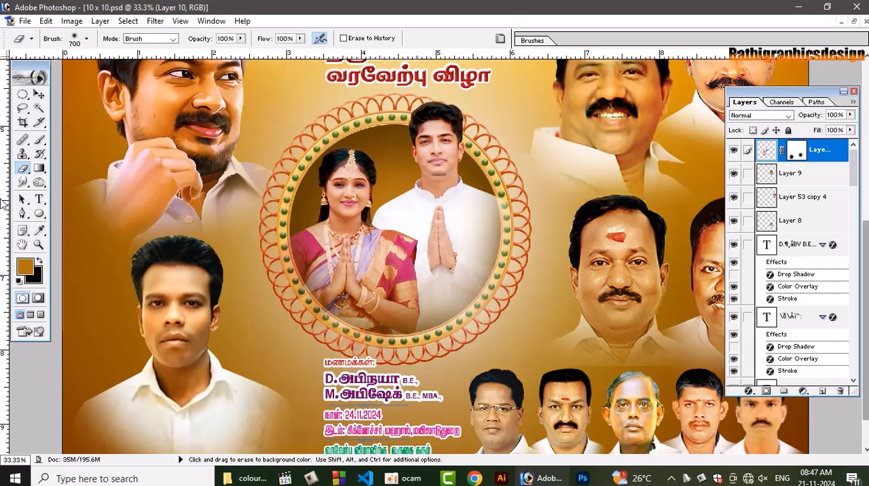
# Add an inner shadow to the brown circle with a distance of 23 px and a size of 79 px
pyautogui.click(39, 94)
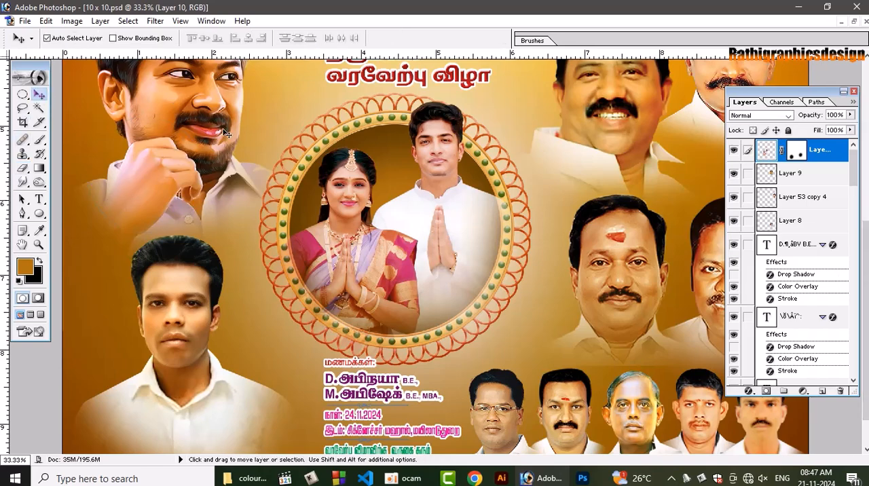
pyautogui.click(401, 179)
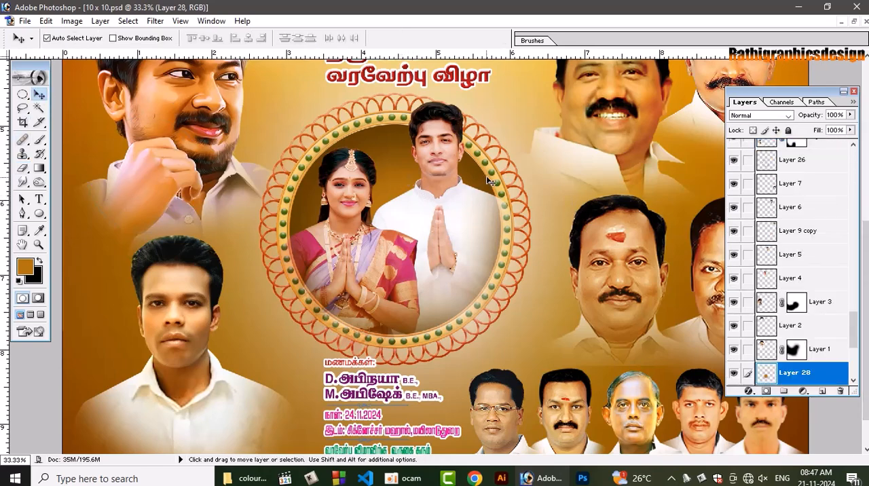
pyautogui.click(489, 181)
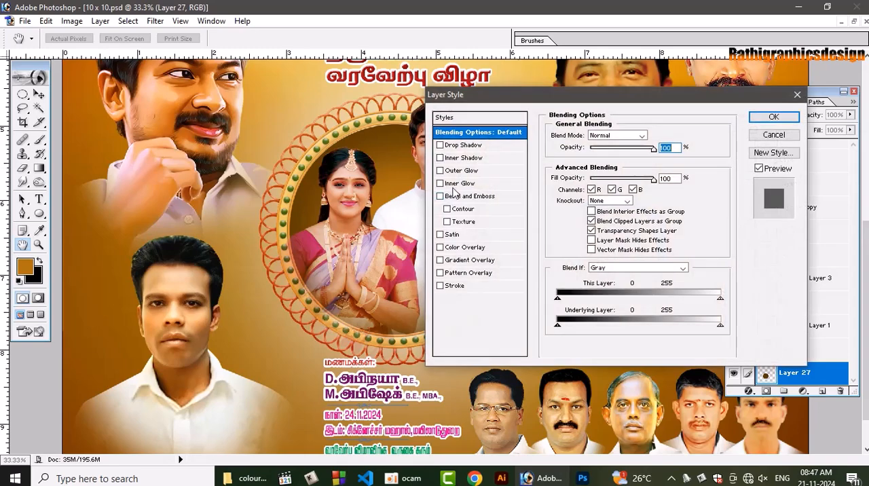
pyautogui.click(475, 158)
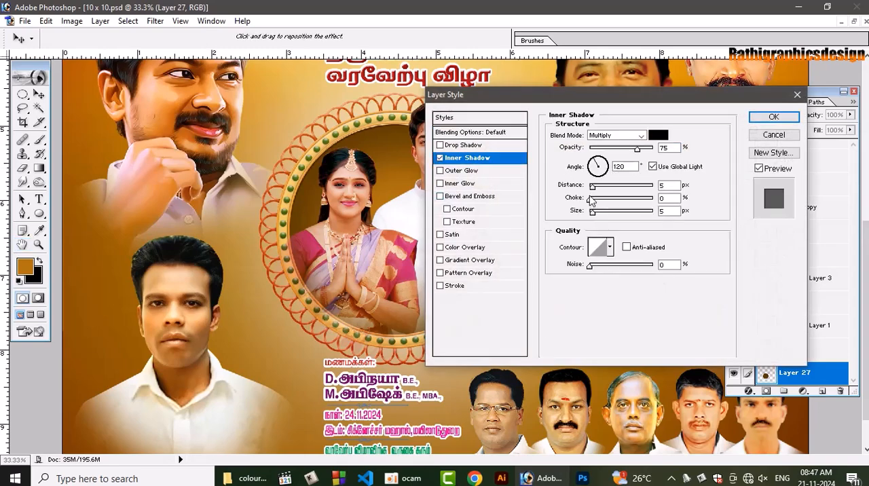
pyautogui.moveTo(592, 186); pyautogui.dragTo(618, 212)
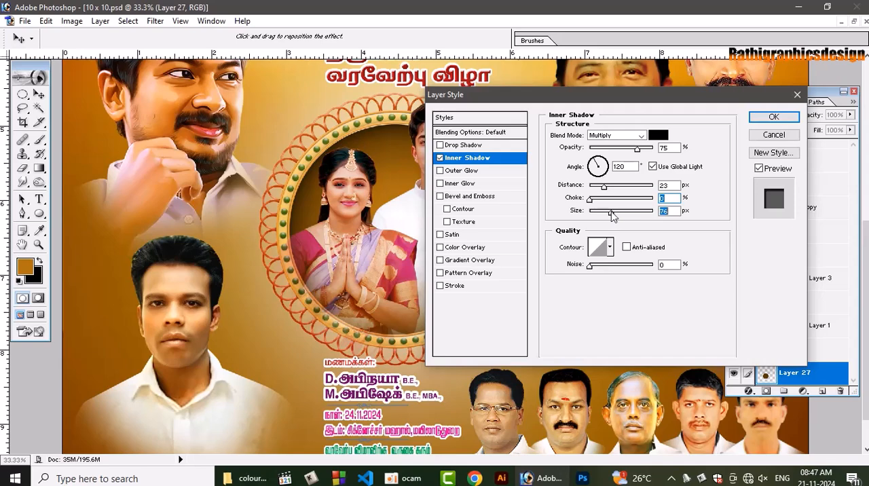
pyautogui.press('Return')
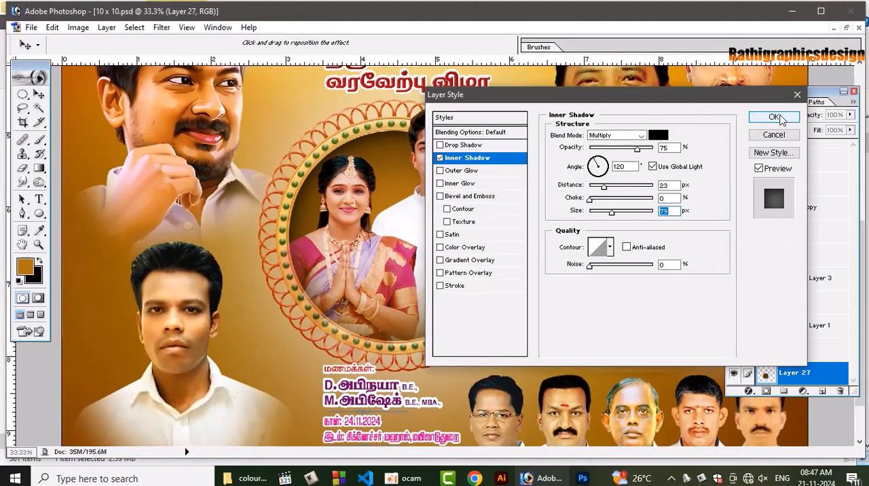
pyautogui.click(775, 118)
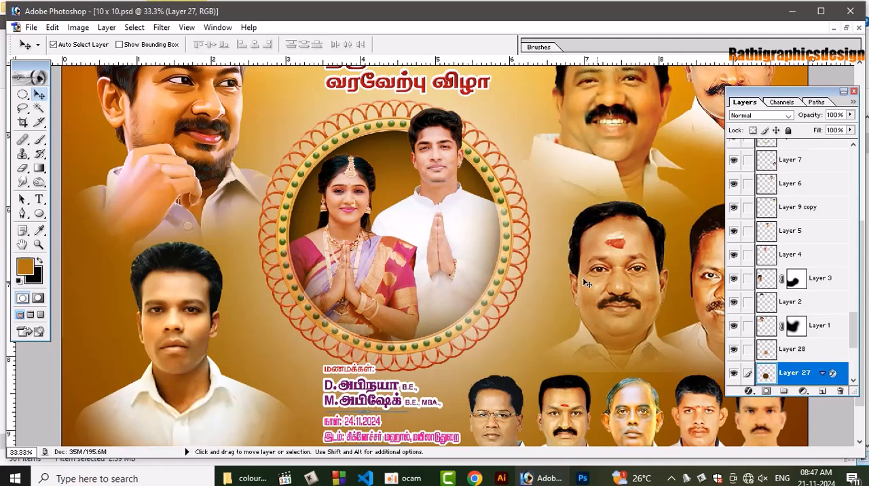
# Switch to the colour clipart folder and open the stone arch image with the blue door in Photoshop
pyautogui.click(246, 478)
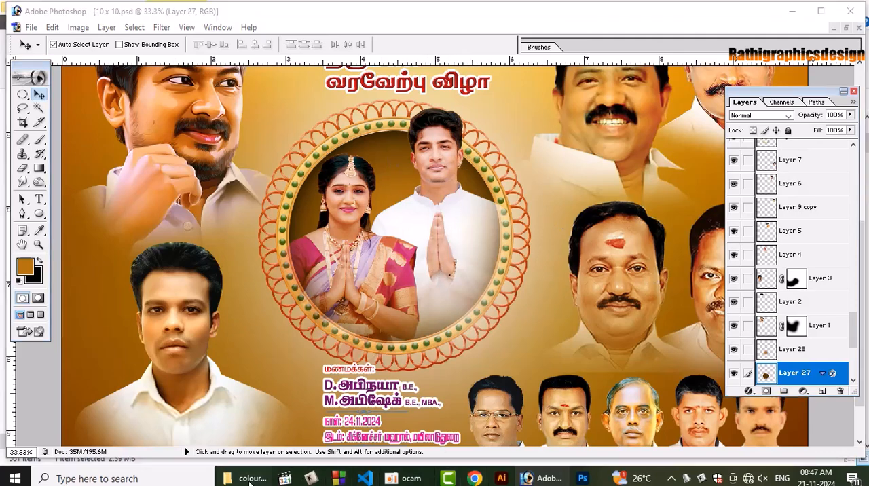
pyautogui.scroll(-5, 735, 144)
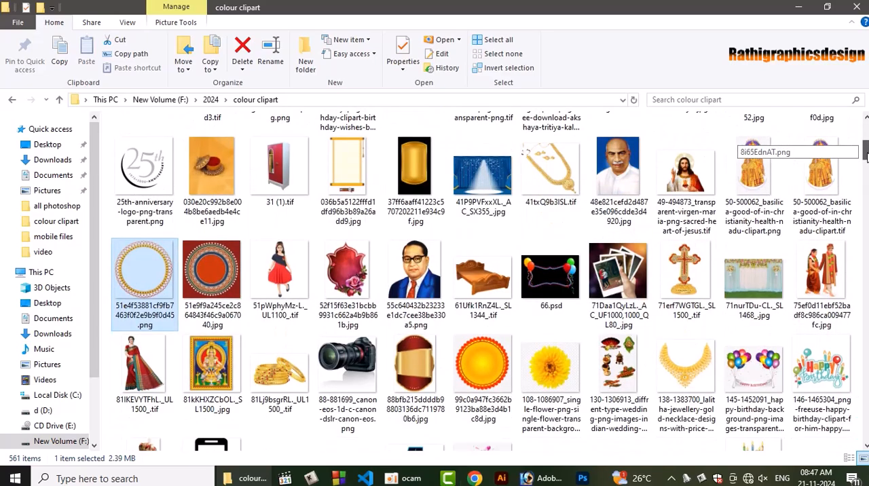
pyautogui.scroll(-1, 735, 144)
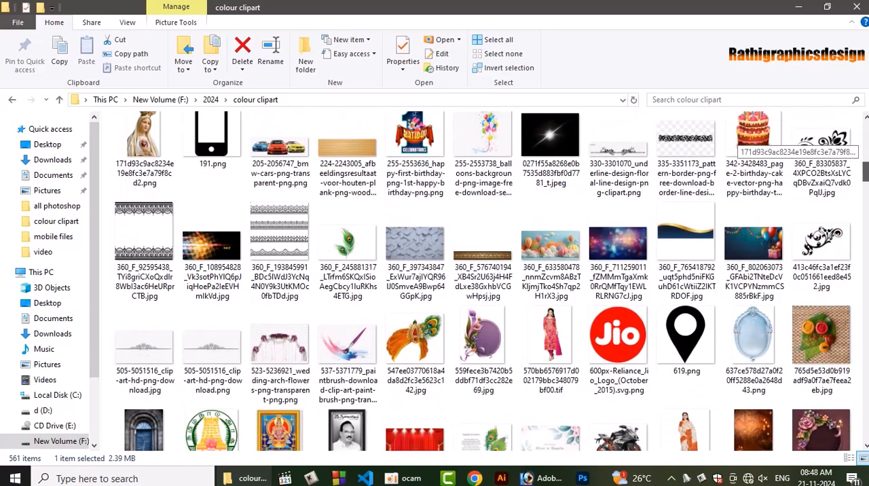
pyautogui.click(610, 229)
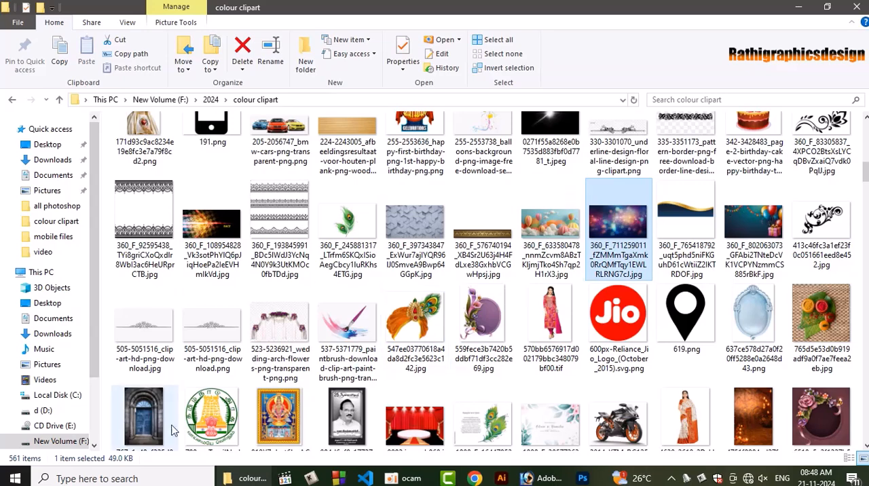
pyautogui.click(147, 436)
pyautogui.scroll(-1, 147, 435)
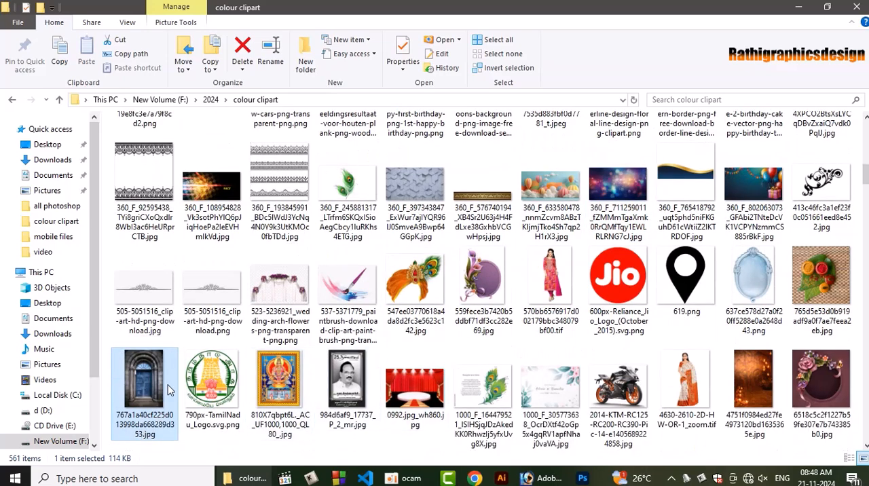
pyautogui.scroll(-1, 492, 380)
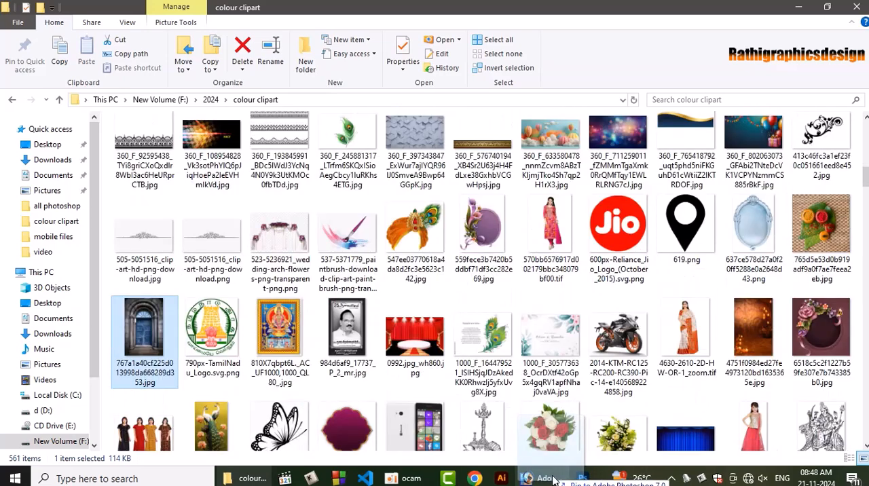
pyautogui.click(558, 479)
pyautogui.moveTo(558, 480); pyautogui.dragTo(461, 417)
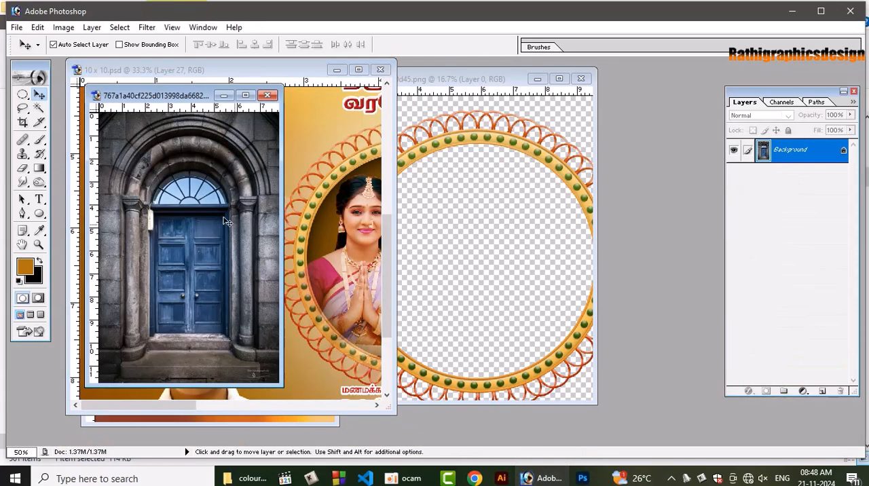
# Copy the blue door image into the 10 x 10 poster, enlarge it to 169.9% and position it over the couple's circle
pyautogui.moveTo(201, 221); pyautogui.dragTo(332, 240)
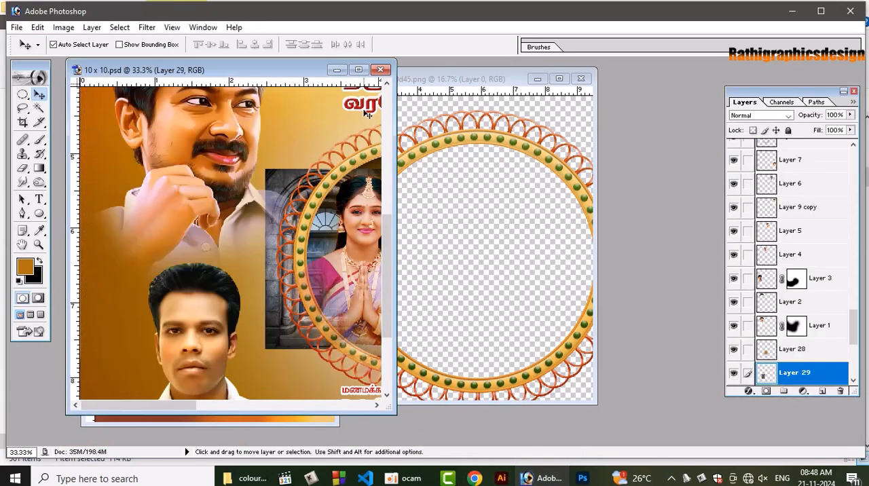
pyautogui.click(360, 70)
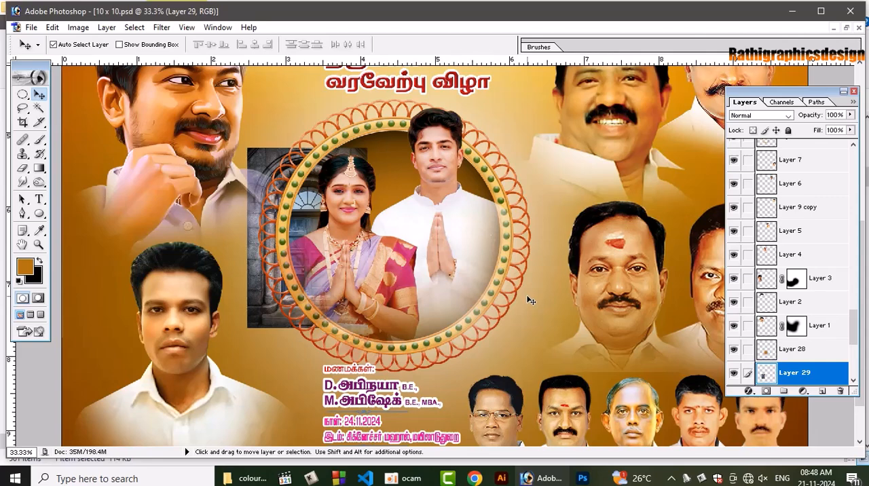
pyautogui.scroll(-3, 842, 332)
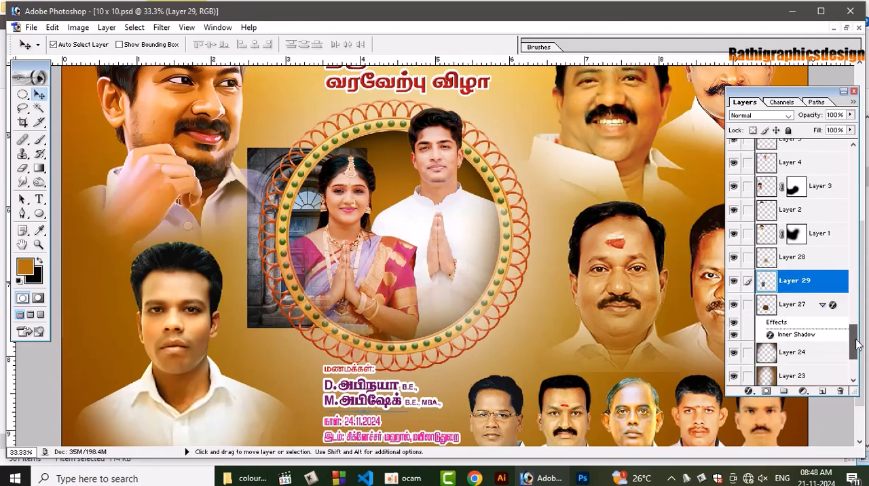
pyautogui.hotkey('ctrl', 't')
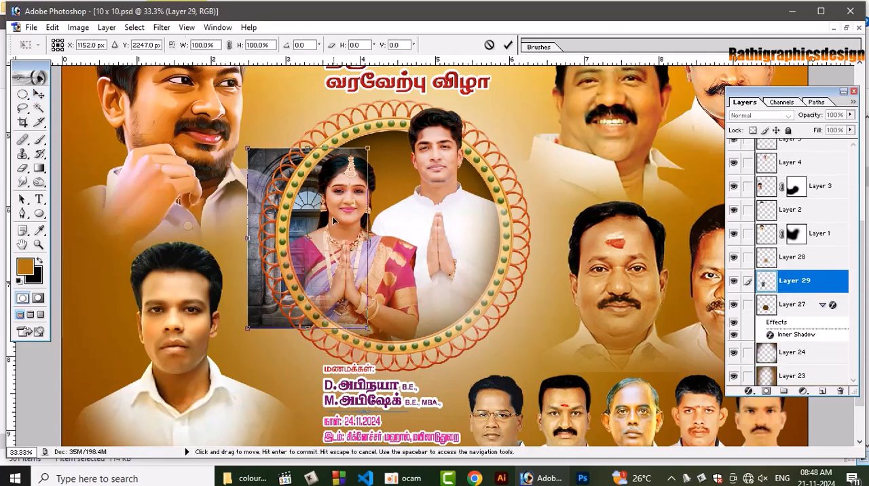
pyautogui.moveTo(304, 224); pyautogui.dragTo(339, 216)
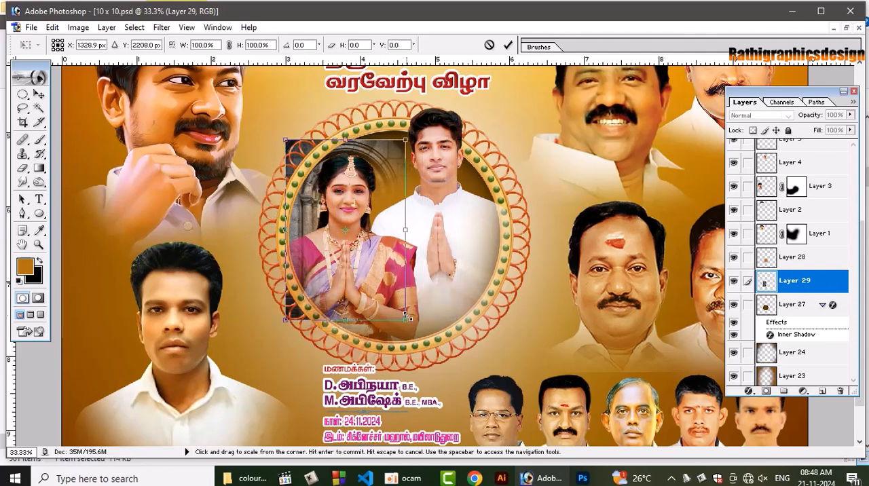
pyautogui.moveTo(404, 318); pyautogui.dragTo(454, 394)
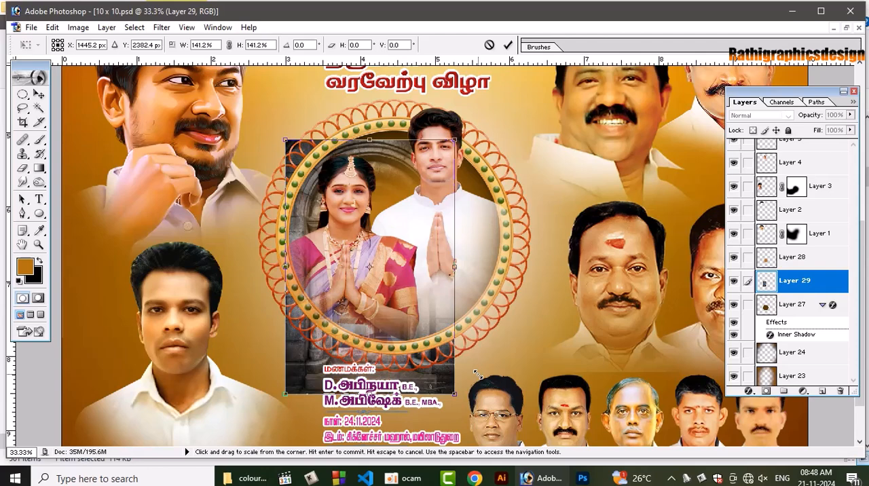
pyautogui.moveTo(454, 140); pyautogui.dragTo(490, 87)
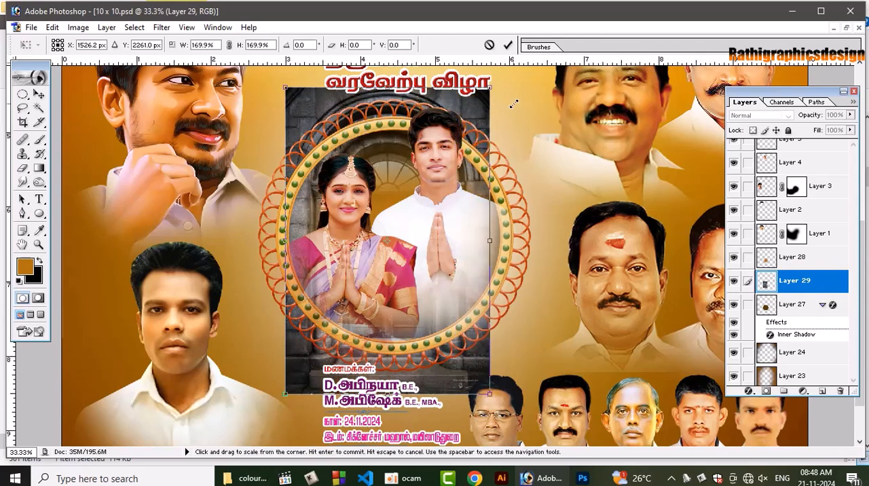
pyautogui.press('Return')
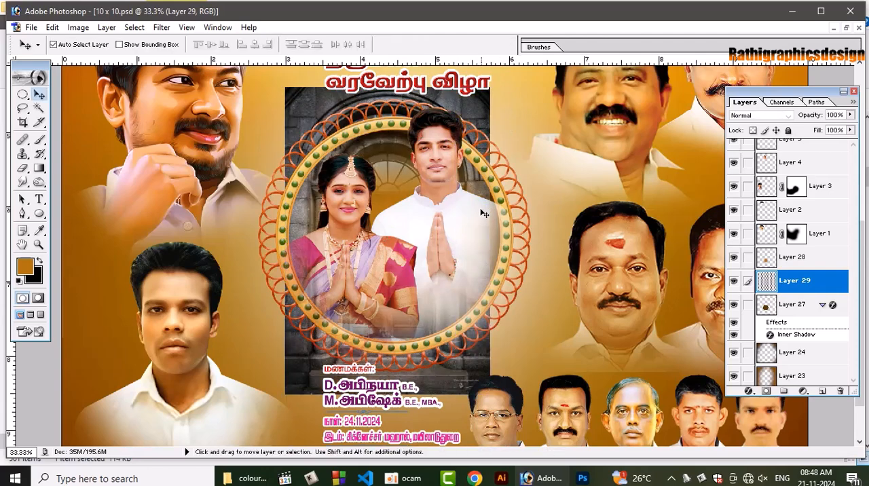
pyautogui.hotkey('shift', 'Right')
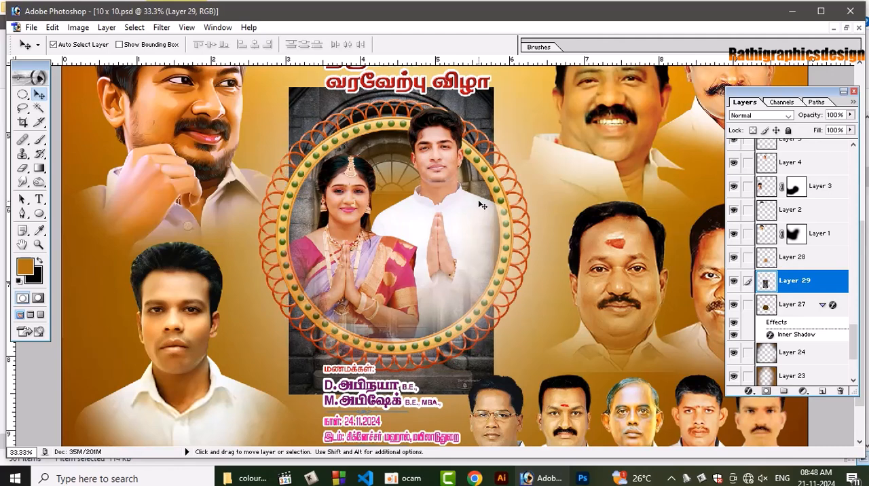
# Clip the door image to the brown circle, enlarge it to 118.9% and nudge it slightly to the right
pyautogui.hotkey('ctrl', 'alt', 'g')
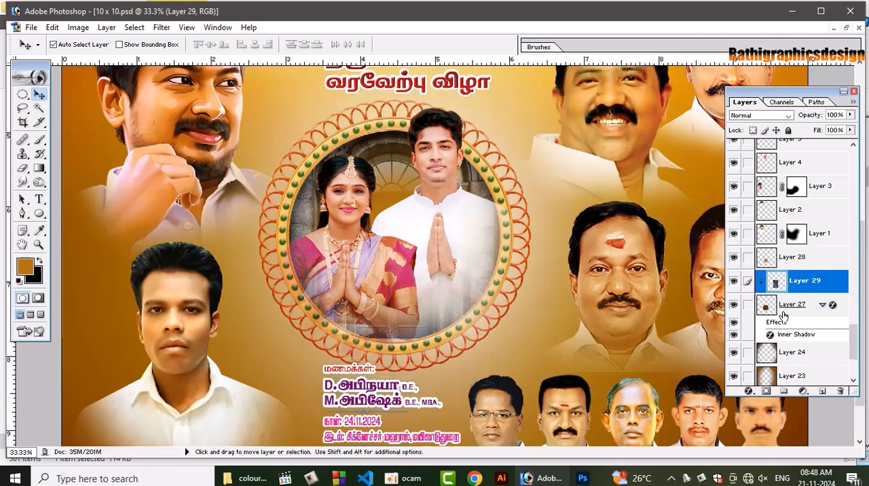
pyautogui.hotkey('ctrl', 't')
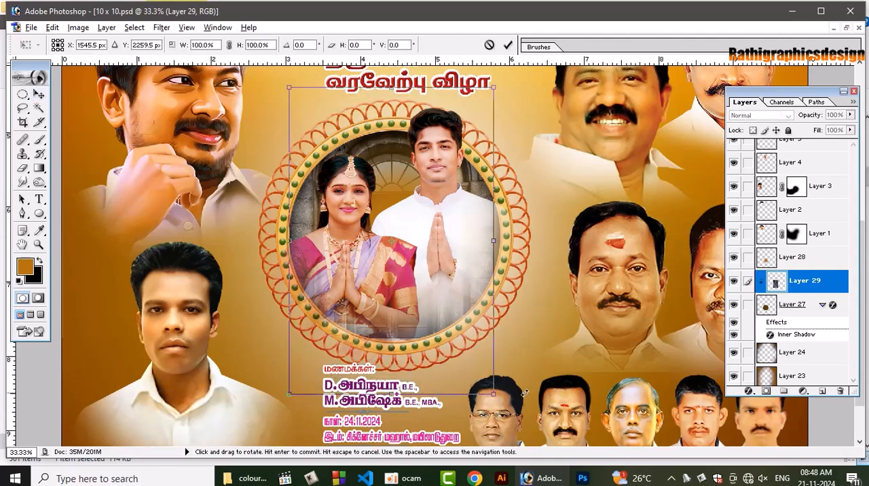
pyautogui.moveTo(494, 395); pyautogui.dragTo(516, 424)
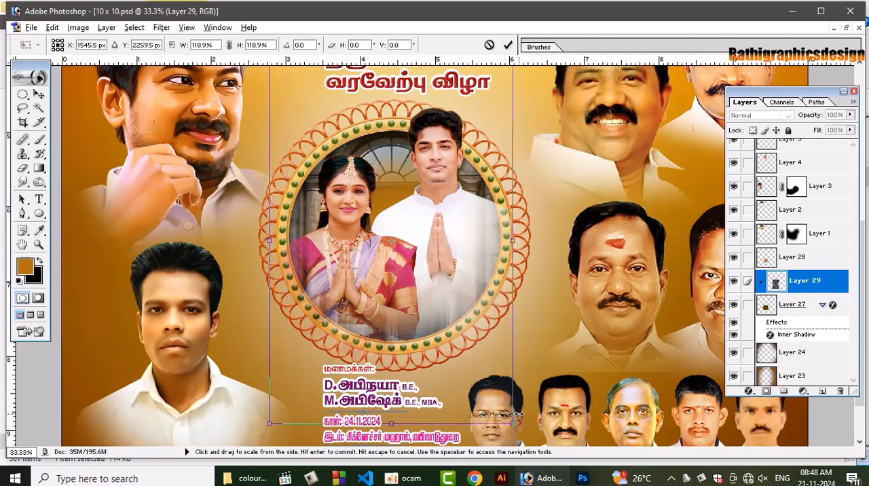
pyautogui.press('Right')
pyautogui.press('Right')
pyautogui.press('Right')
pyautogui.press('Right')
pyautogui.press('Right')
pyautogui.press('Right')
pyautogui.press('Right')
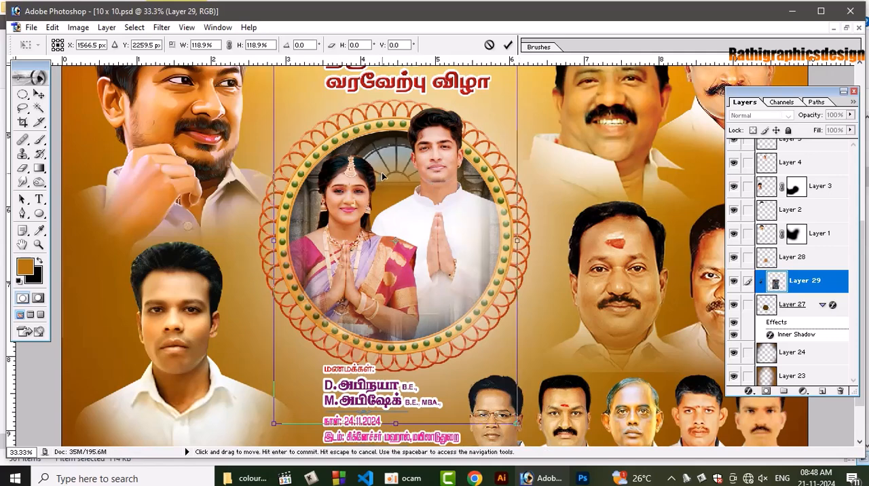
pyautogui.press('Return')
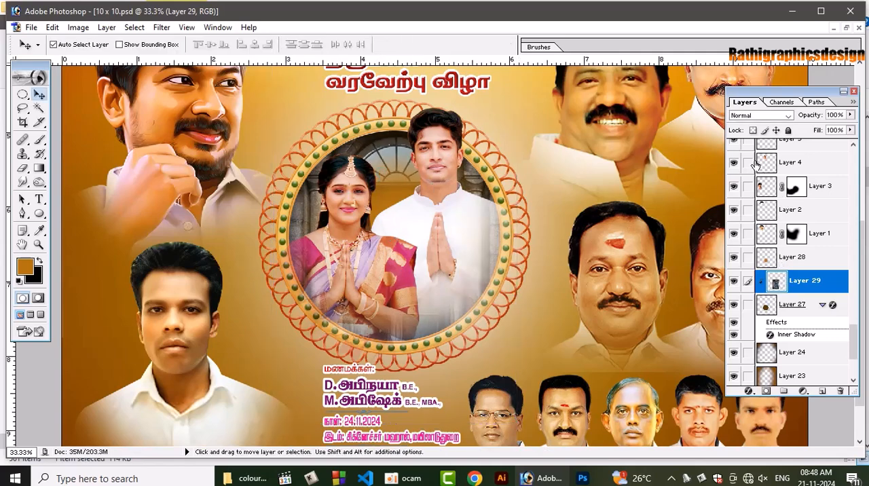
# Try different blend modes on the clipped door layer and set it to Overlay
pyautogui.click(769, 116)
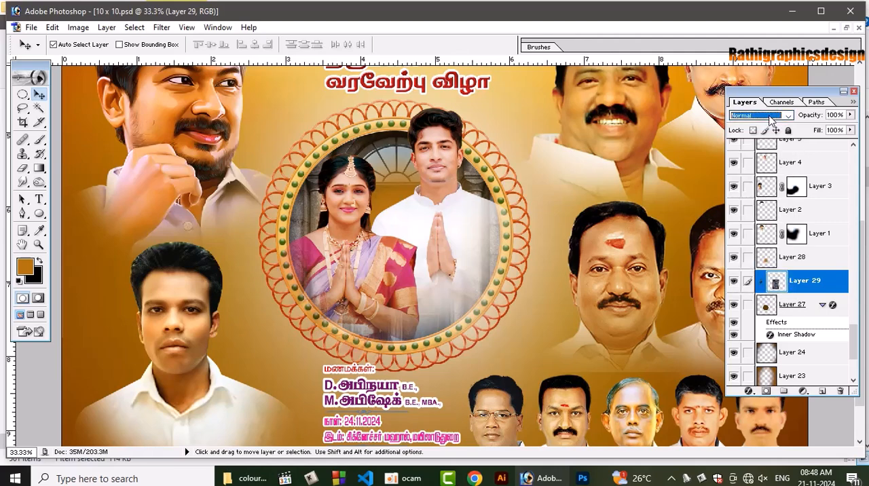
pyautogui.press('Down')
pyautogui.press('Down')
pyautogui.press('Down')
pyautogui.press('Down')
pyautogui.press('Down')
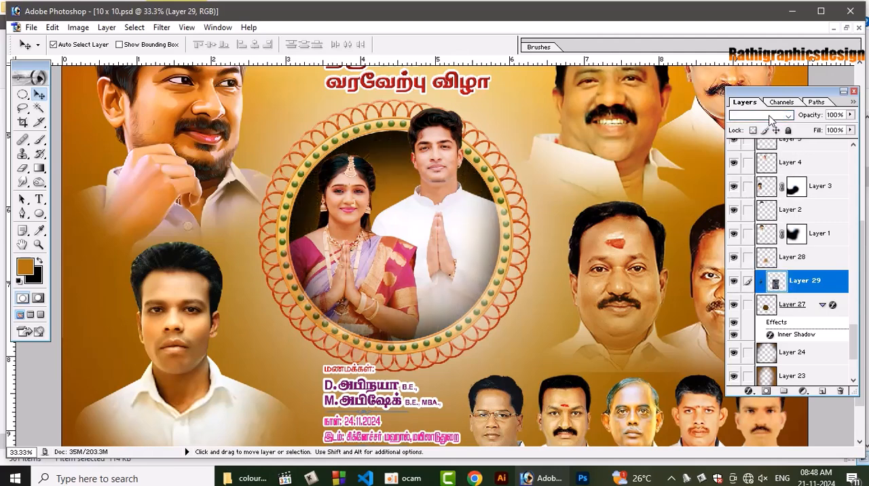
pyautogui.press('Down')
pyautogui.press('Down')
pyautogui.press('Down')
pyautogui.press('Down')
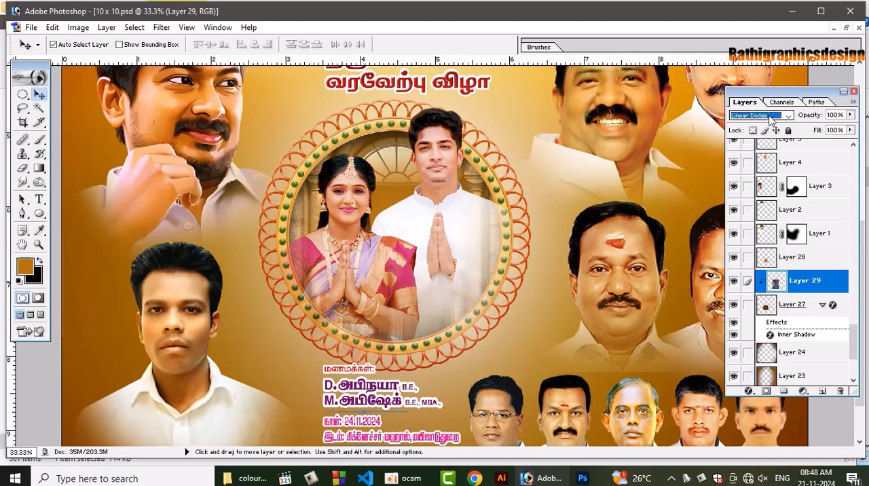
pyautogui.press('Down')
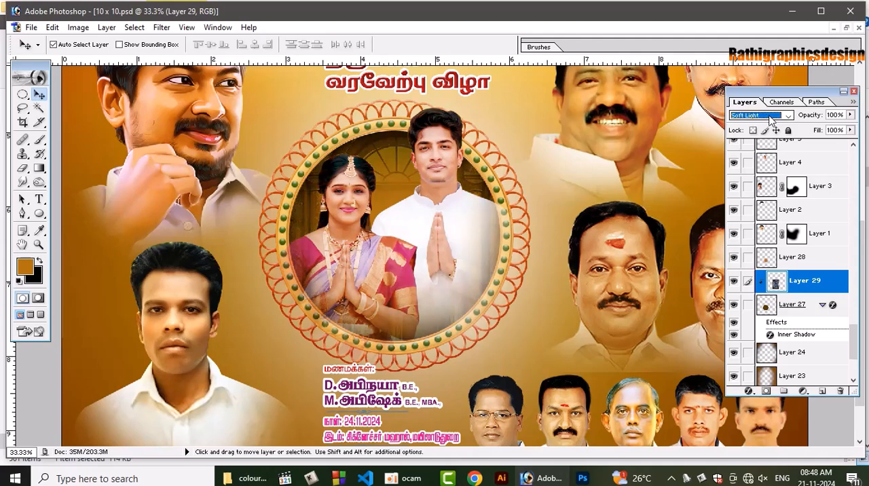
pyautogui.press('Down')
pyautogui.press('Down')
pyautogui.press('Down')
pyautogui.press('Down')
pyautogui.press('Down')
pyautogui.press('Down')
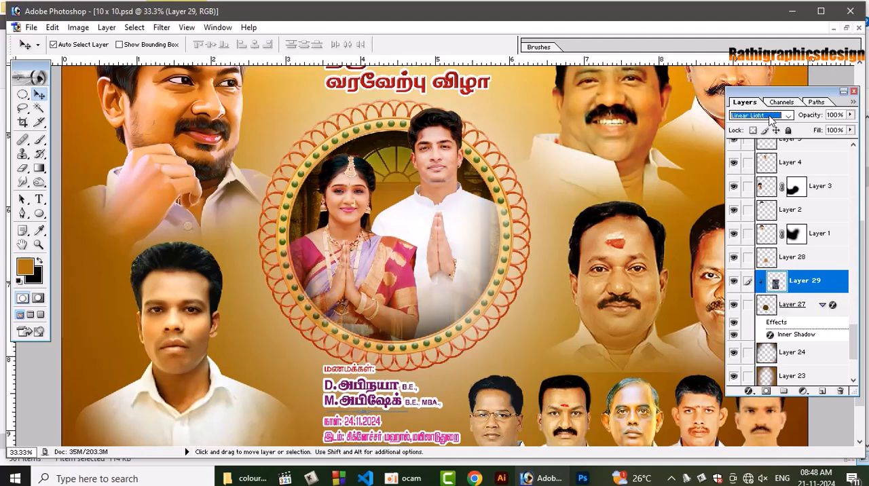
pyautogui.press('Down')
pyautogui.press('Down')
pyautogui.press('Down')
pyautogui.press('Down')
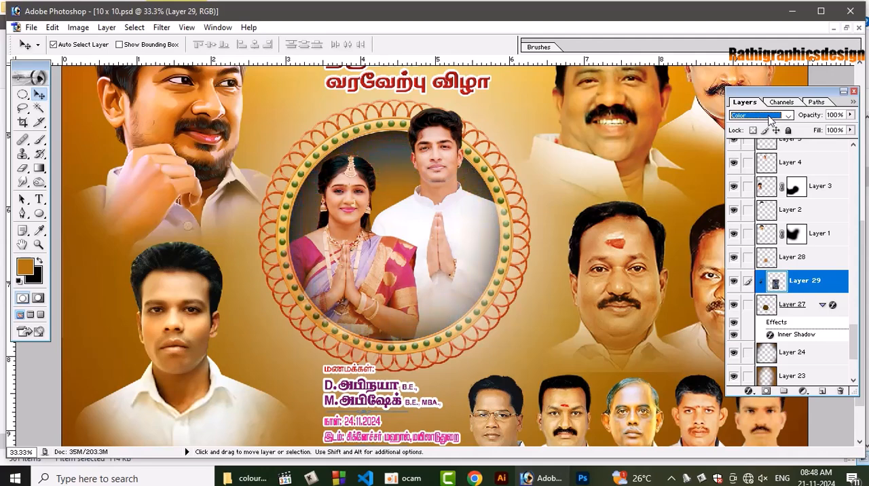
pyautogui.press('Up')
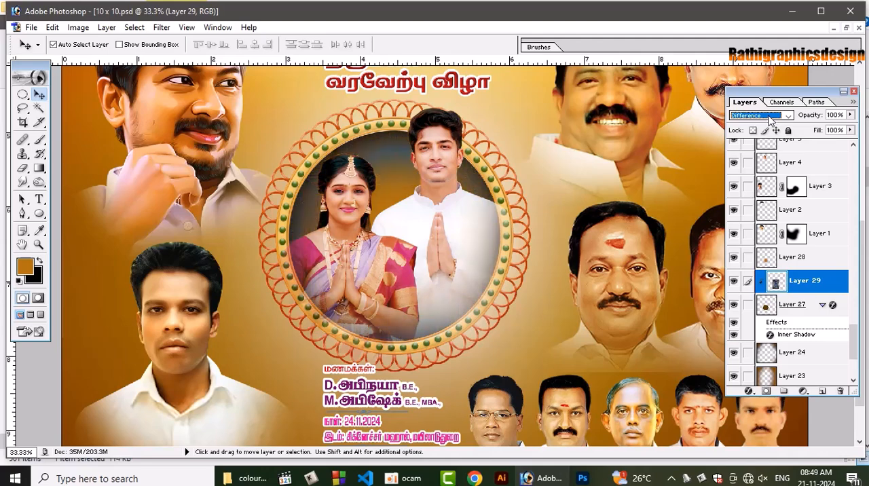
pyautogui.press('Up')
pyautogui.press('Up')
pyautogui.press('Up')
pyautogui.press('Up')
pyautogui.press('Up')
pyautogui.press('Up')
pyautogui.press('Up')
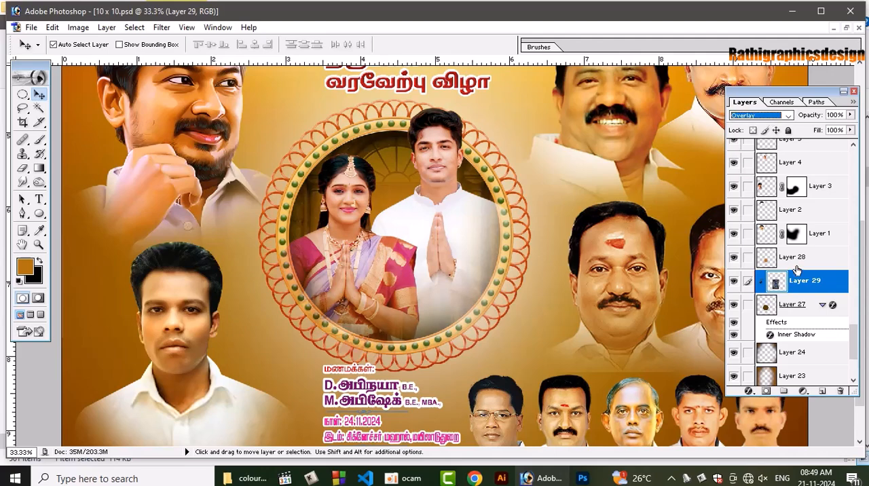
# Set the blend mode of the glow layer above the door, Layer 28, to Screen
pyautogui.hotkey('alt', ']')
pyautogui.press('Down')
pyautogui.press('Down')
pyautogui.press('Down')
pyautogui.press('Down')
pyautogui.press('Down')
pyautogui.press('Down')
pyautogui.press('Down')
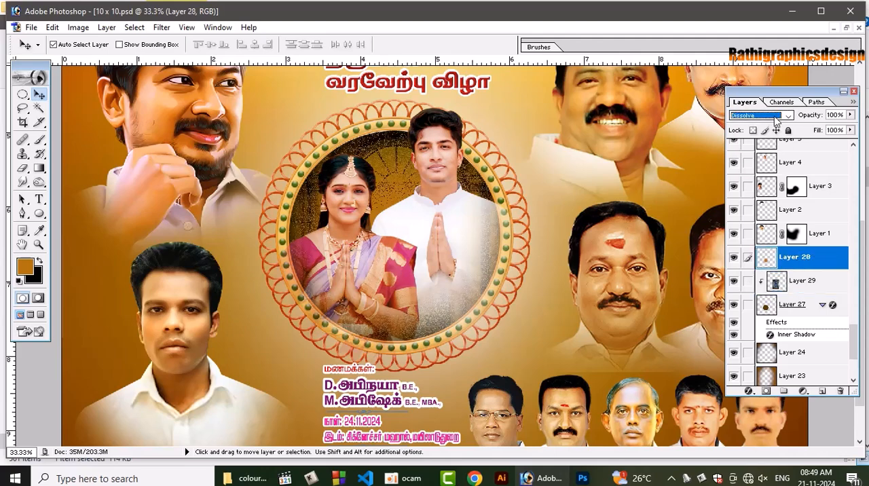
pyautogui.press('Down')
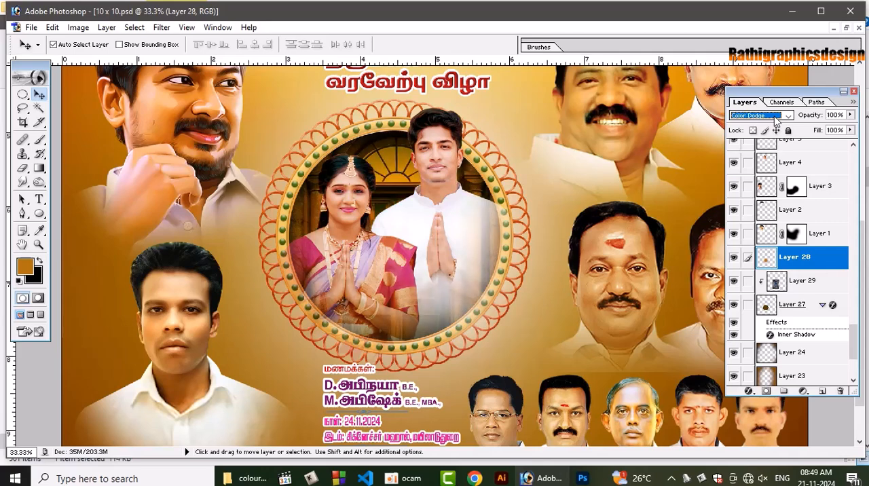
pyautogui.press('Up')
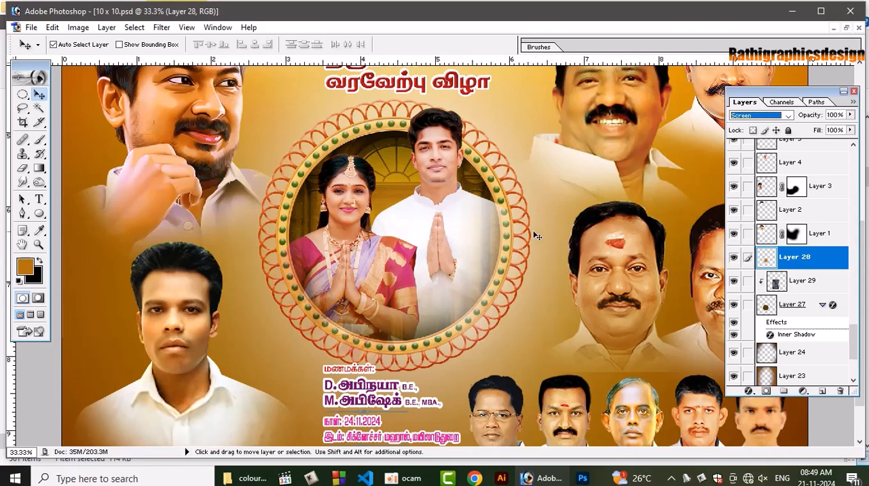
# Maximize the program window and move the linked Tamil event text below the couple's frame slightly down and to the left
pyautogui.hotkey('ctrl', '0')
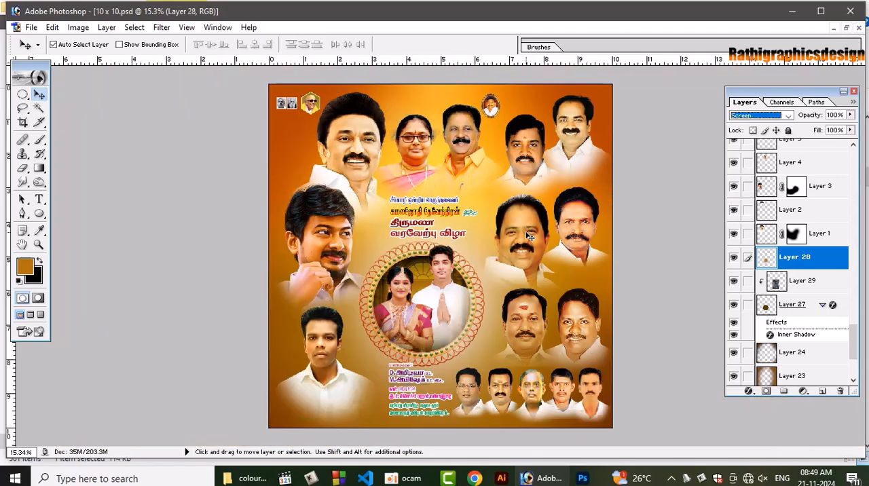
pyautogui.hotkey('ctrl', '+')
pyautogui.hotkey('ctrl', '+')
pyautogui.hotkey('ctrl', '+')
pyautogui.hotkey('ctrl', '+')
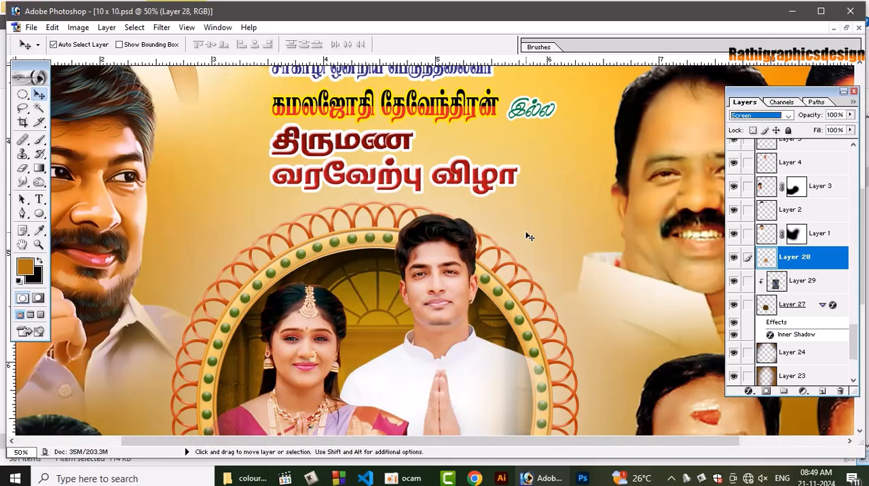
pyautogui.moveTo(866, 270); pyautogui.dragTo(866, 270)
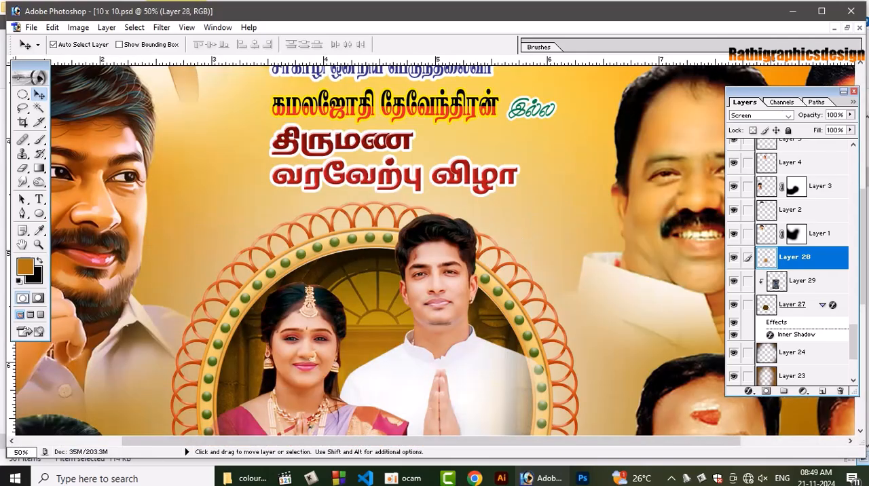
pyautogui.click(868, 270)
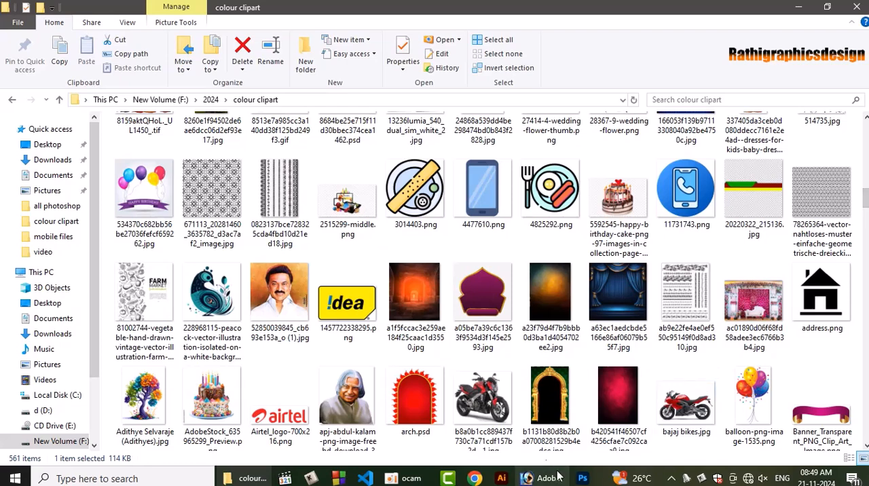
pyautogui.click(557, 477)
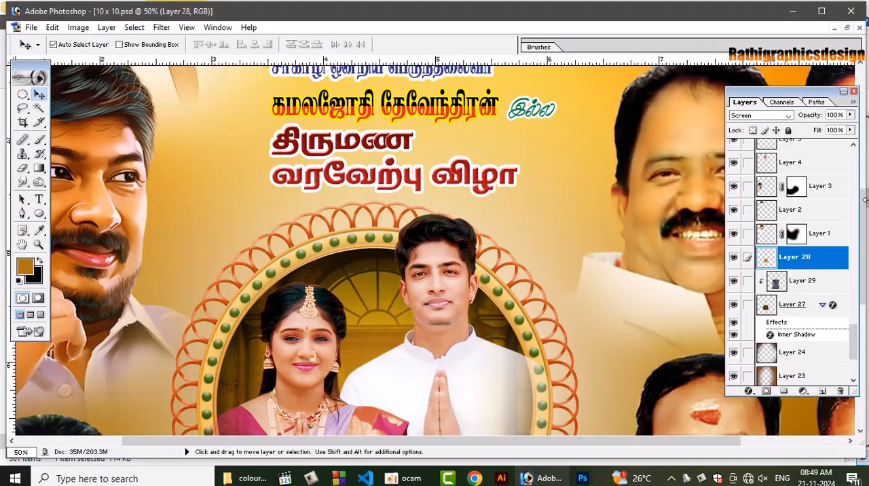
pyautogui.click(822, 11)
pyautogui.scroll(-3, 866, 293)
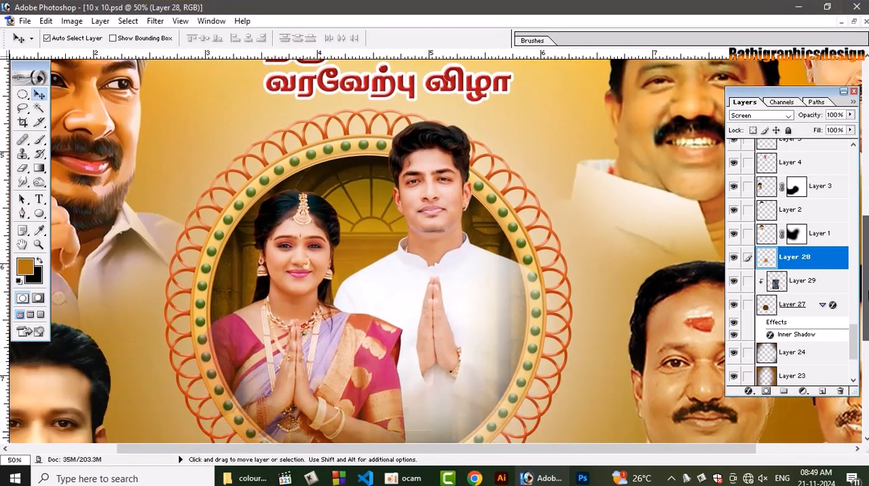
pyautogui.scroll(-8, 867, 294)
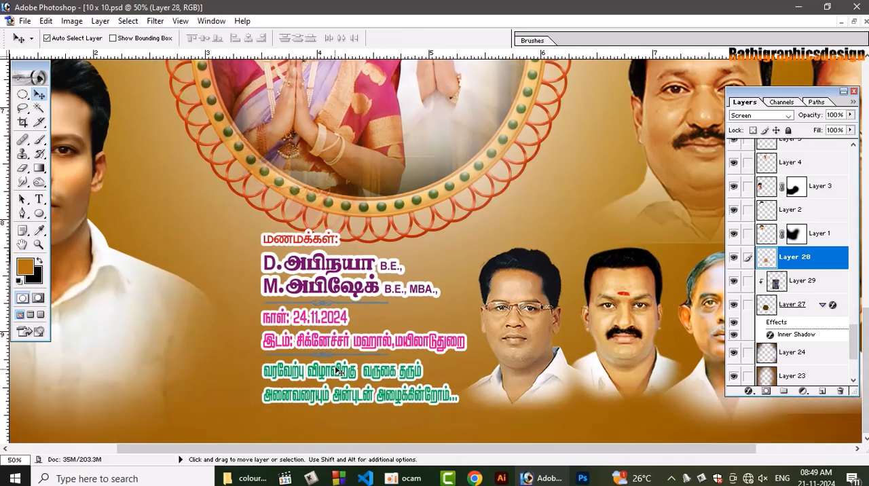
pyautogui.moveTo(337, 365); pyautogui.dragTo(328, 388)
pyautogui.hotkey('ctrl', '-')
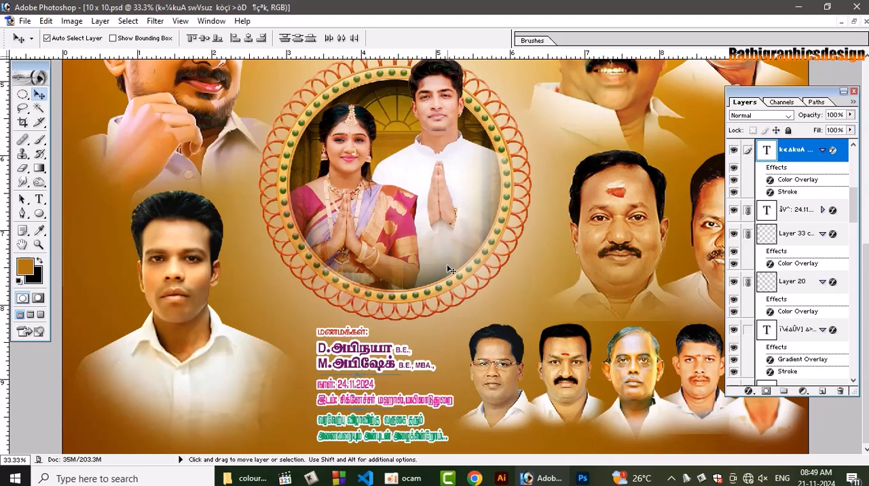
# Clean up the lower edge of the Layer 8 portrait beside the couple's frame with a 300 px soft Eraser
pyautogui.click(516, 295)
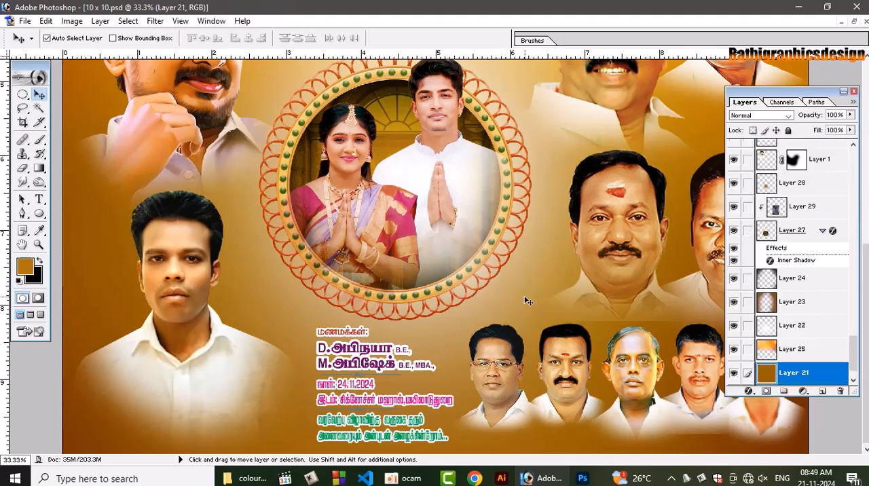
pyautogui.hotkey('ctrl', '-')
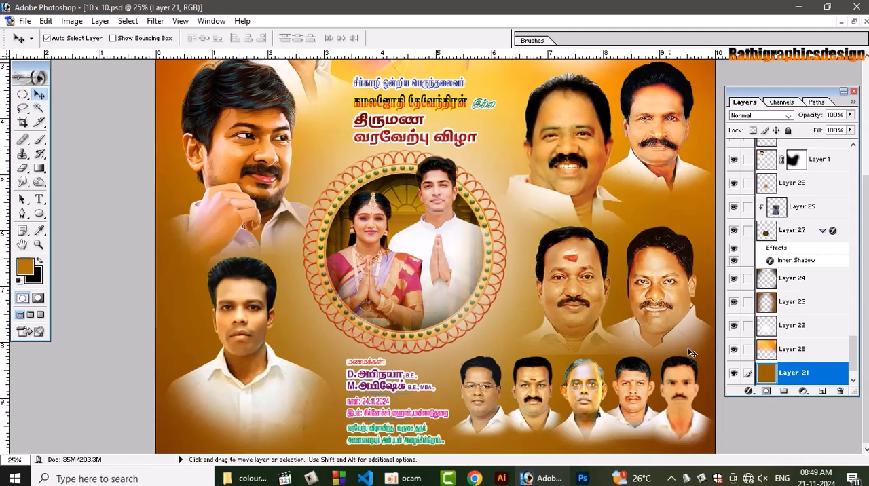
pyautogui.click(585, 295)
pyautogui.press('e')
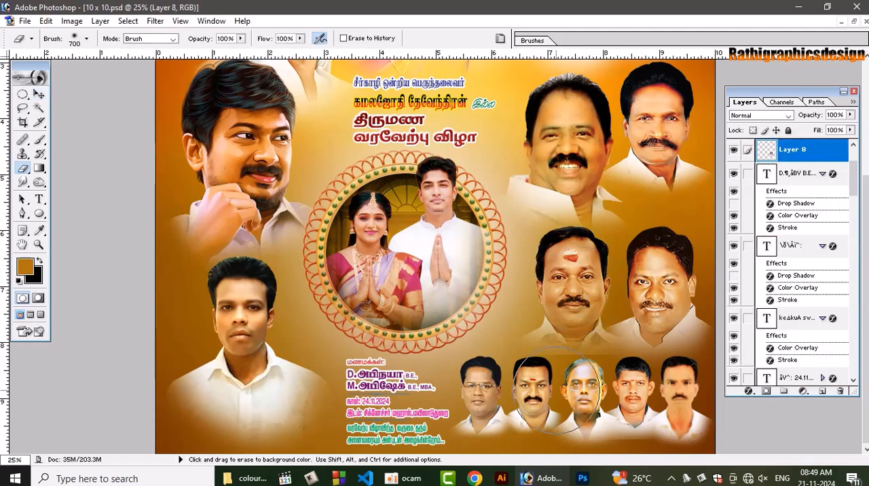
pyautogui.press('[')
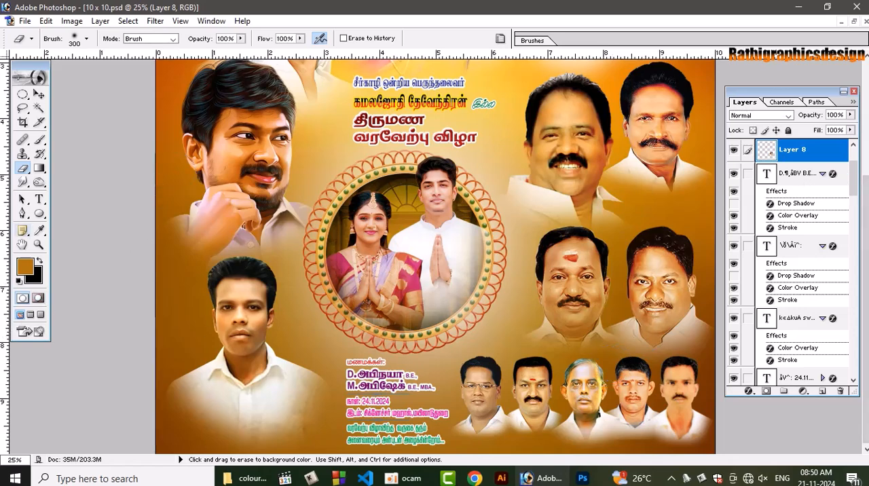
# Add a new layer directly above Layer 24 and ready the Brush tool with white as the foreground colour
pyautogui.click(42, 98)
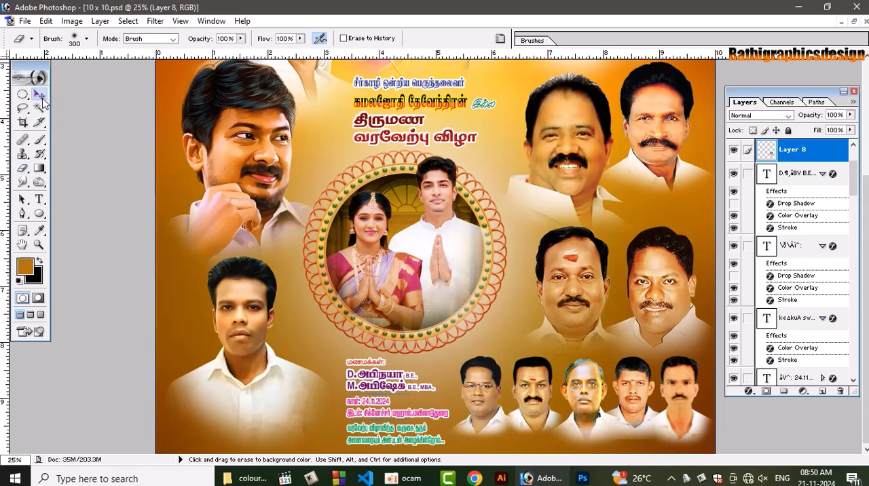
pyautogui.click(308, 320)
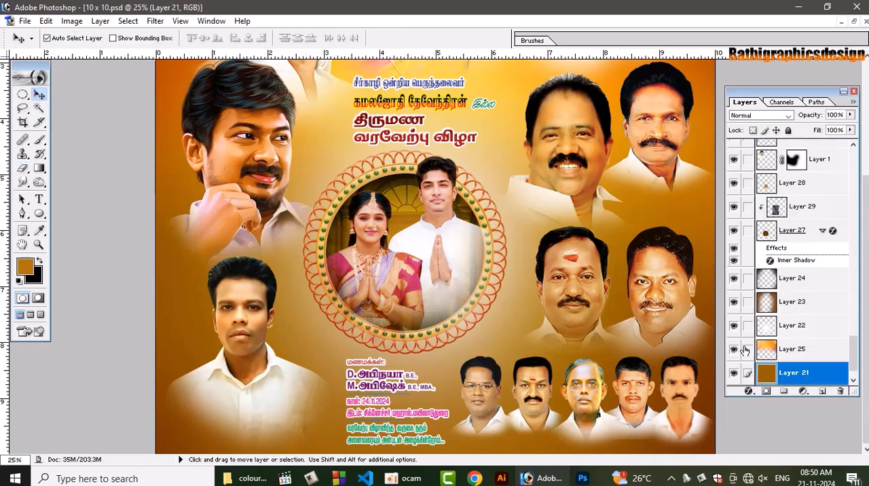
pyautogui.click(809, 282)
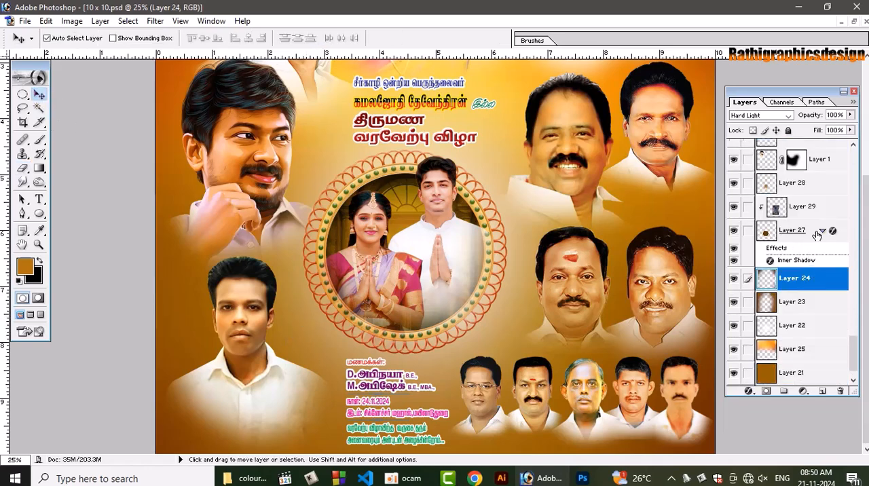
pyautogui.click(821, 391)
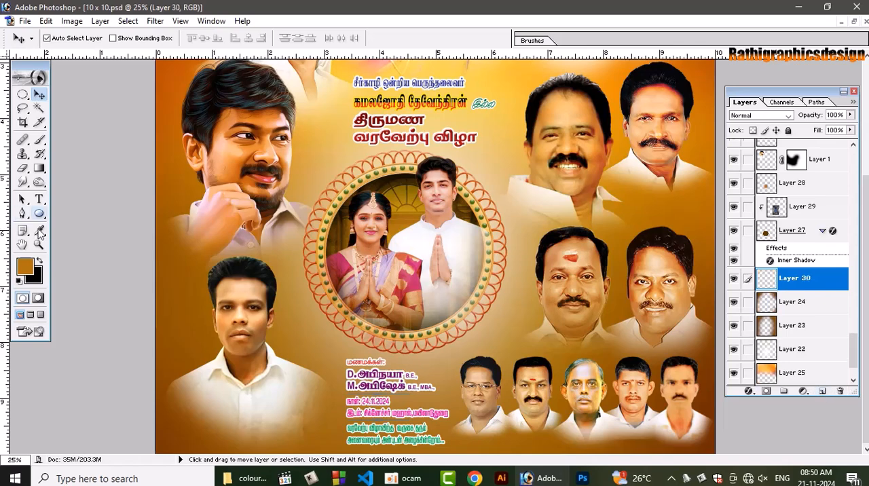
pyautogui.press('d')
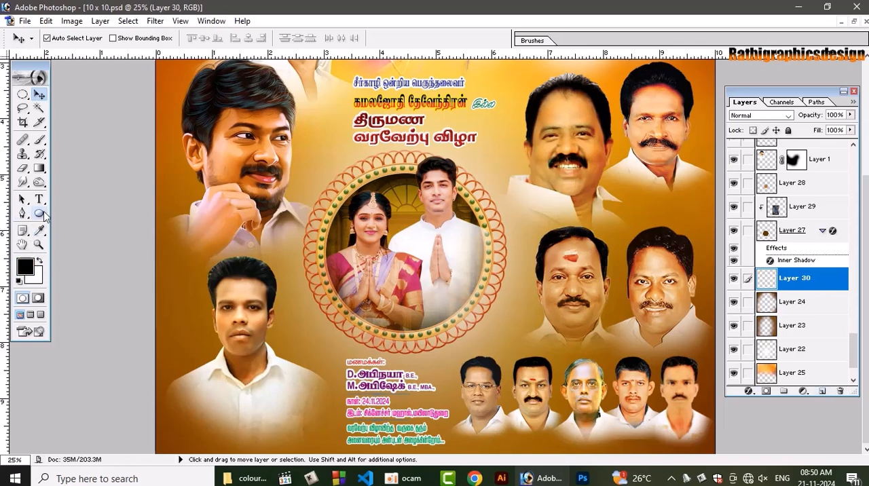
pyautogui.press('b')
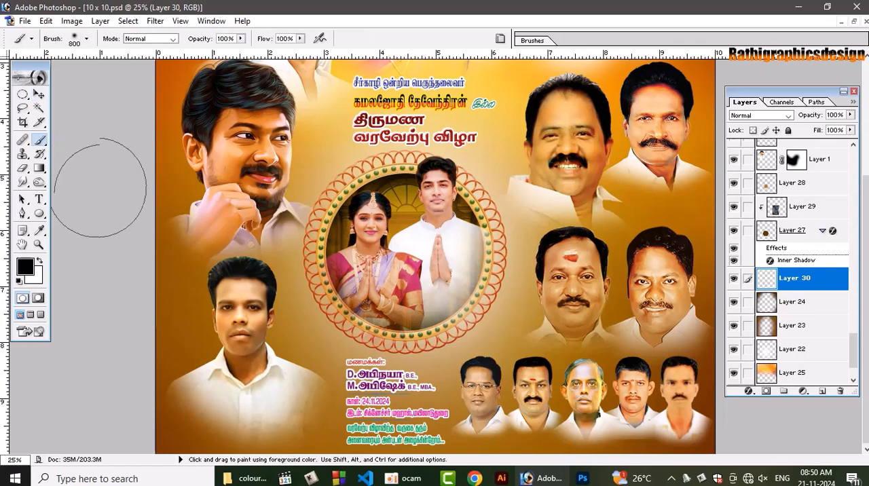
pyautogui.press('x')
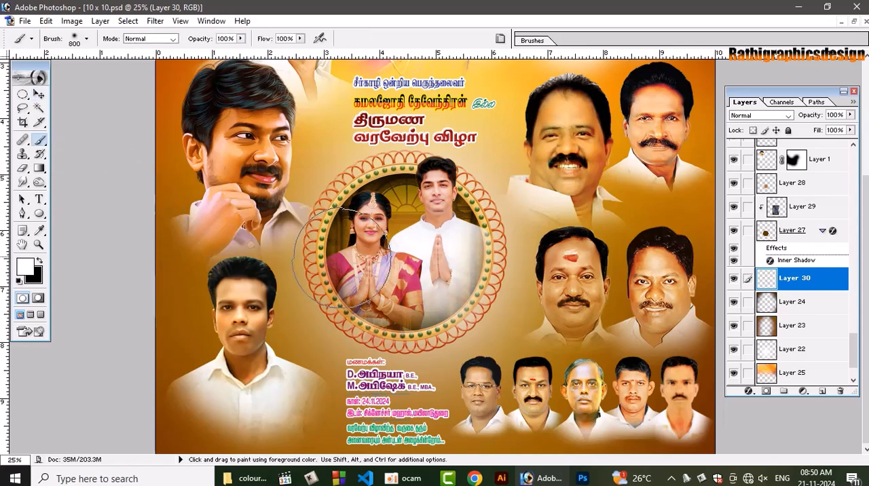
# Paint a soft white glow behind the couple's frame with three dabs of a 2400 px brush
pyautogui.press(']')
pyautogui.press(']')
pyautogui.press(']')
pyautogui.press(']')
pyautogui.press(']')
pyautogui.press(']')
pyautogui.press(']')
pyautogui.press(']')
pyautogui.press(']')
pyautogui.press(']')
pyautogui.press(']')
pyautogui.press(']')
pyautogui.press(']')
pyautogui.press(']')
pyautogui.press(']')
pyautogui.press(']')
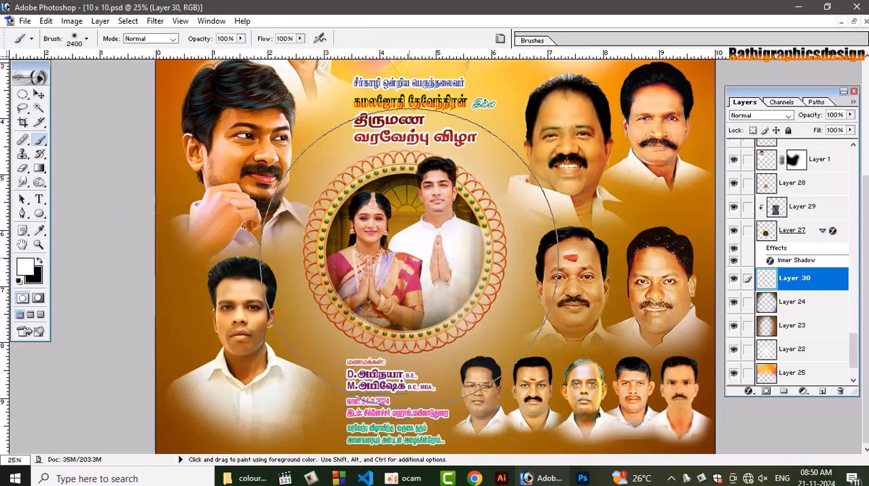
pyautogui.click(408, 253)
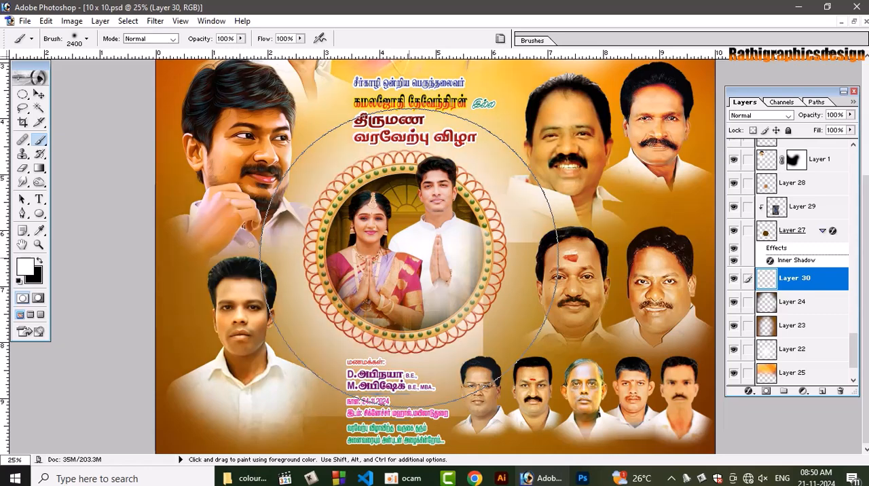
pyautogui.click(410, 258)
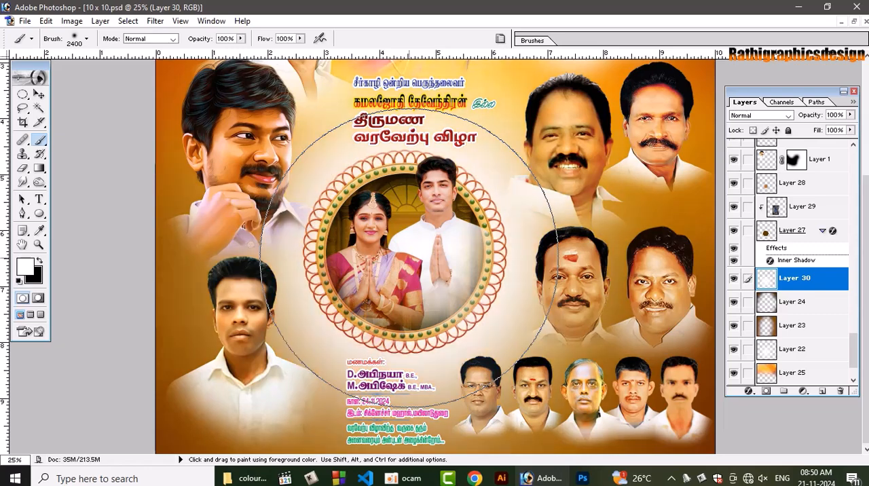
pyautogui.click(409, 258)
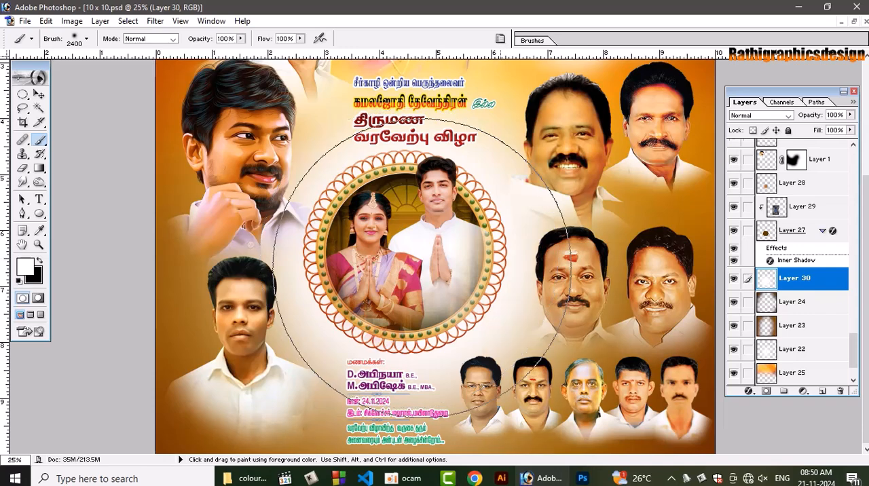
pyautogui.click(39, 95)
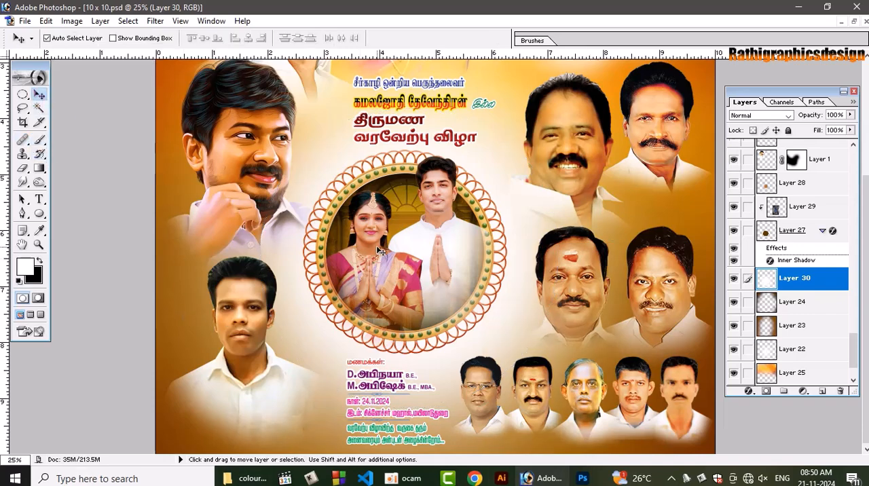
pyautogui.hotkey('ctrl', '0')
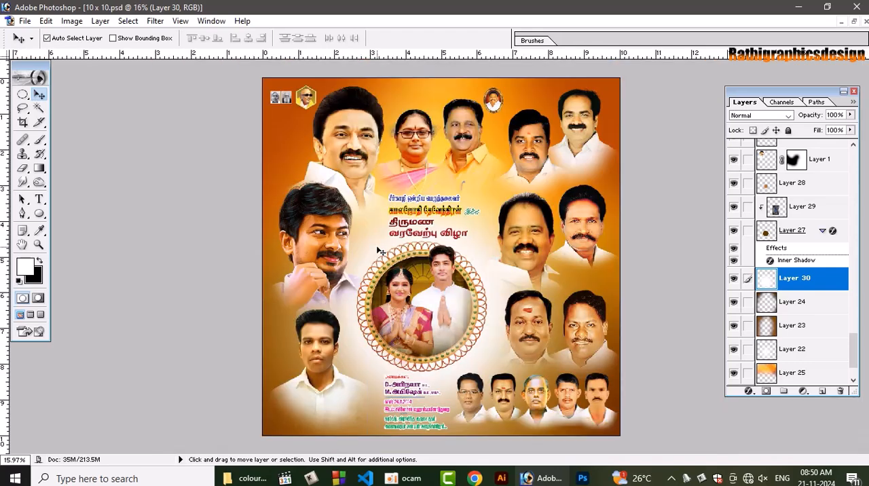
# Select a rectangular strip about 4.7 inches wide under the five small portraits, fill it white on a new layer and deselect
pyautogui.hotkey('ctrl', '+')
pyautogui.hotkey('ctrl', '+')
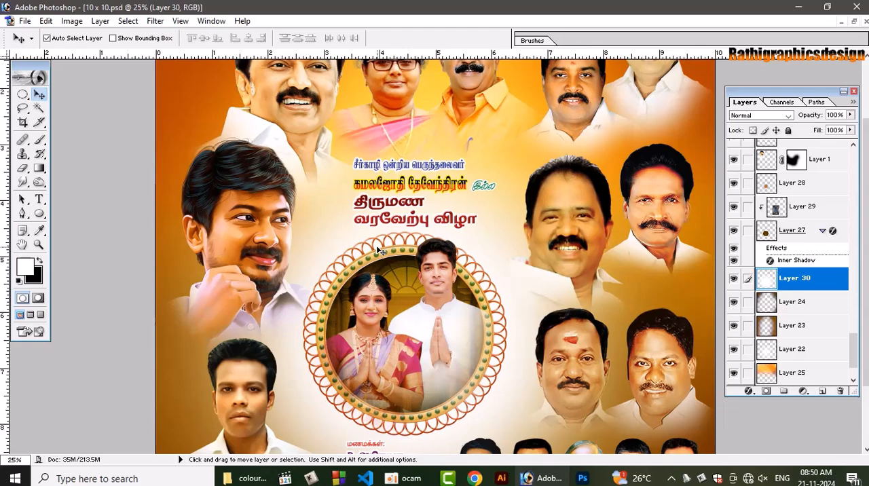
pyautogui.moveTo(866, 340); pyautogui.dragTo(866, 404)
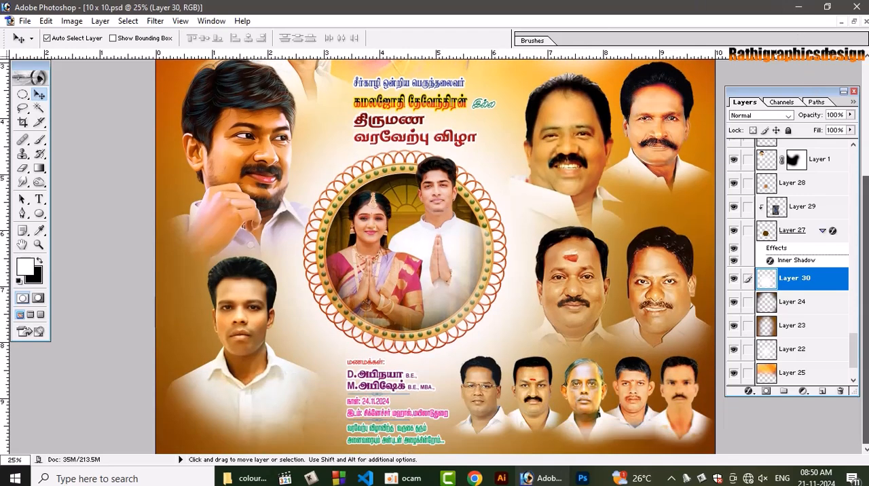
pyautogui.rightClick(23, 94)
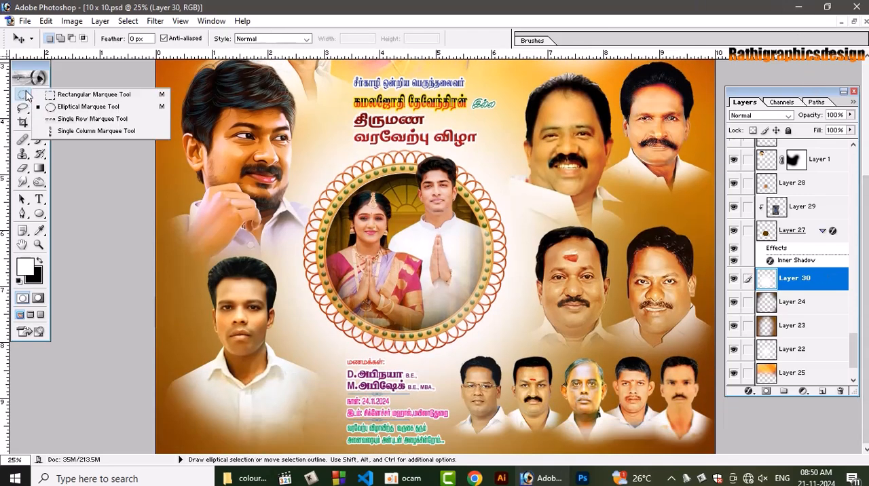
pyautogui.click(81, 92)
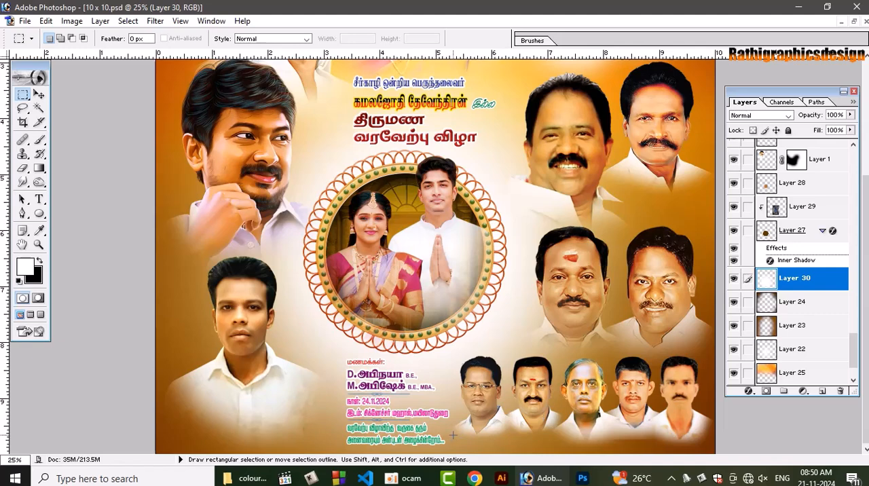
pyautogui.moveTo(645, 475); pyautogui.dragTo(778, 484)
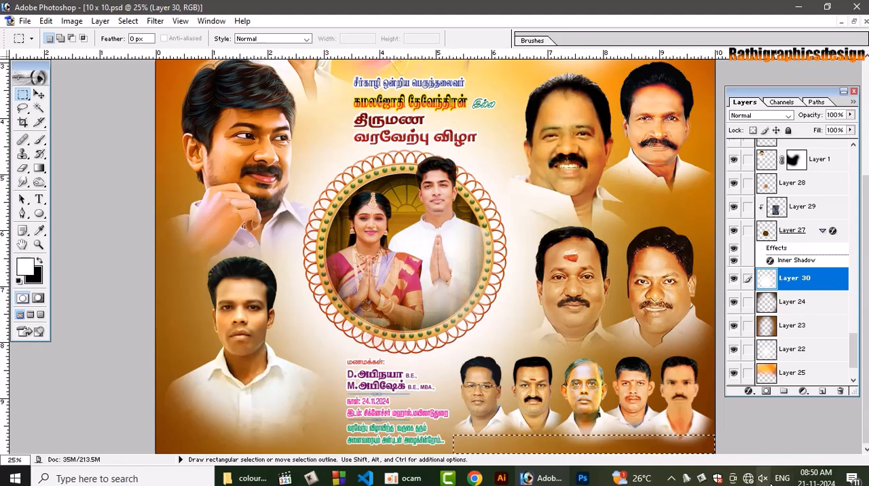
pyautogui.hotkey('ctrl', 'shift', 'n')
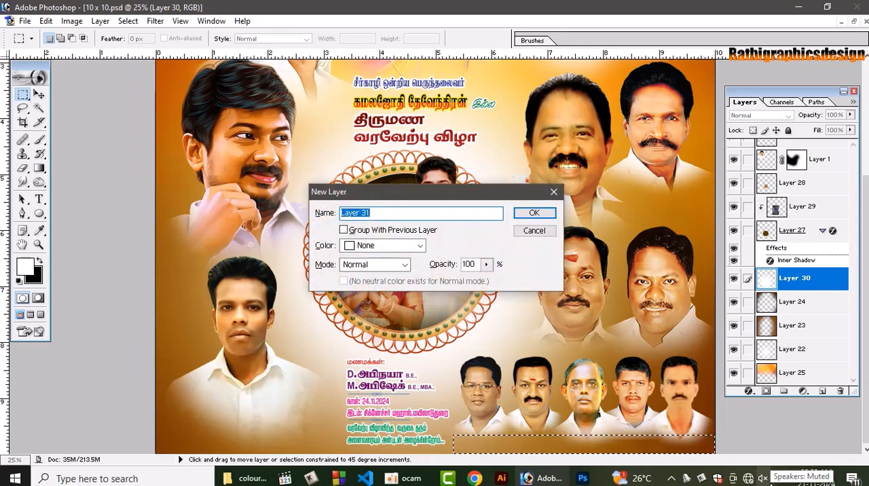
pyautogui.press('Return')
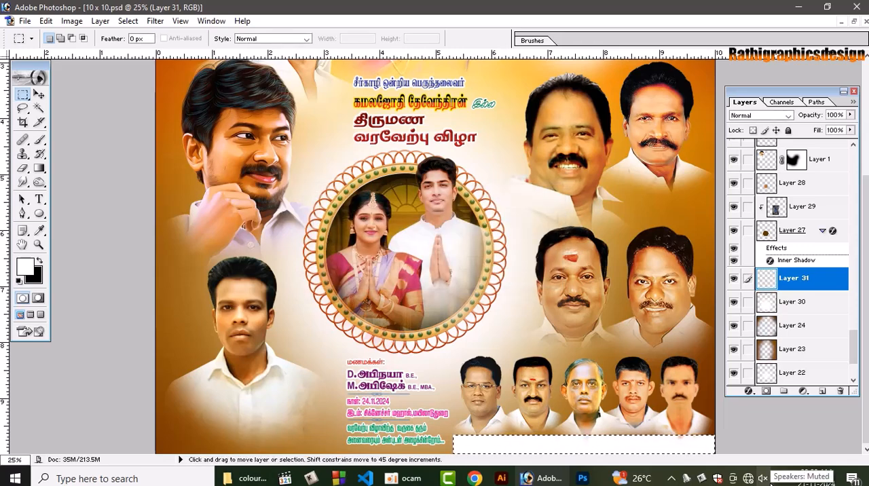
pyautogui.hotkey('ctrl', 'd')
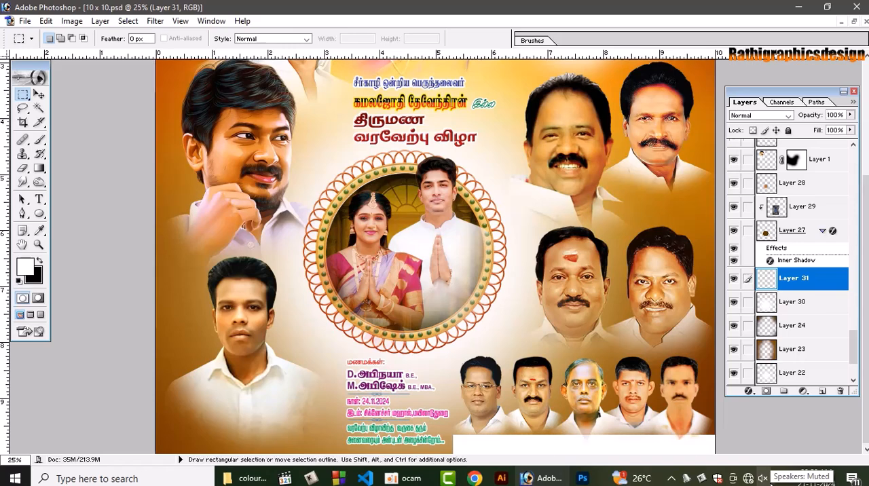
# Recolour the strip under the five small portraits dark brown (5A2200), starting from an orange-brown sampled from the poster's background
pyautogui.hotkey('ctrl', 't')
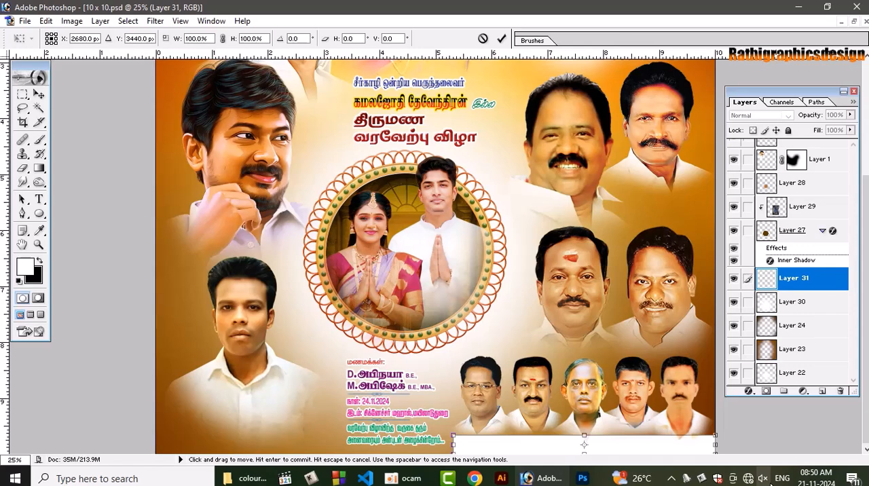
pyautogui.click(40, 230)
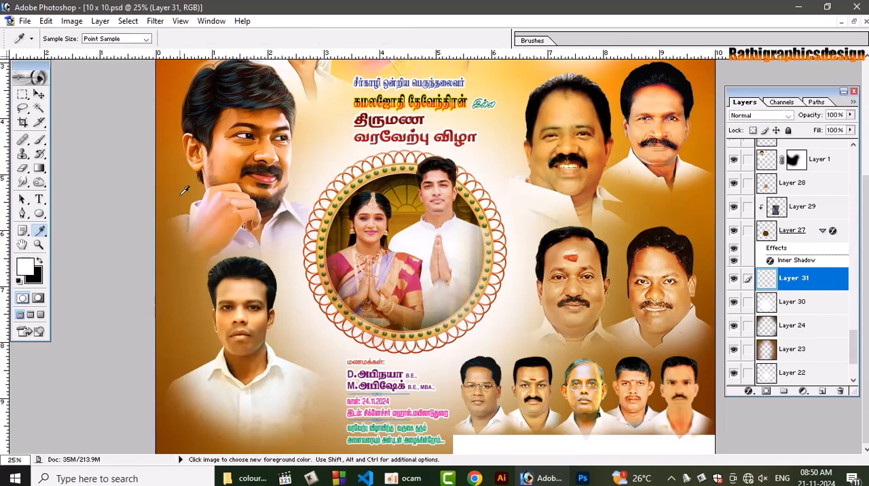
pyautogui.click(173, 138)
pyautogui.click(25, 265)
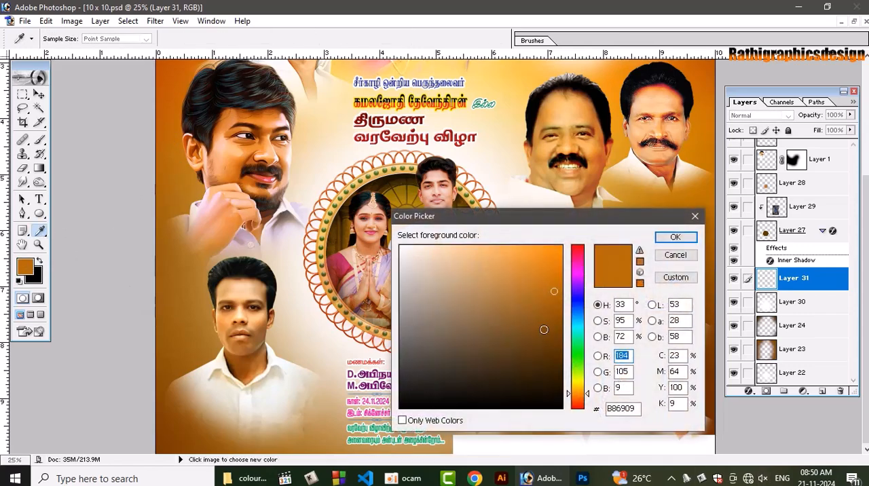
pyautogui.moveTo(546, 328)
pyautogui.mouseDown()
pyautogui.moveTo(561, 333)
pyautogui.moveTo(561, 351)
pyautogui.mouseUp()
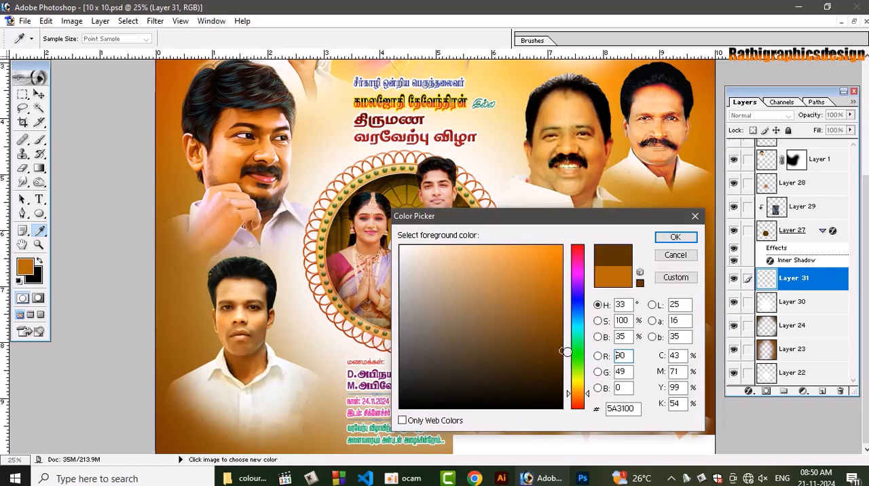
pyautogui.moveTo(568, 396); pyautogui.dragTo(570, 400)
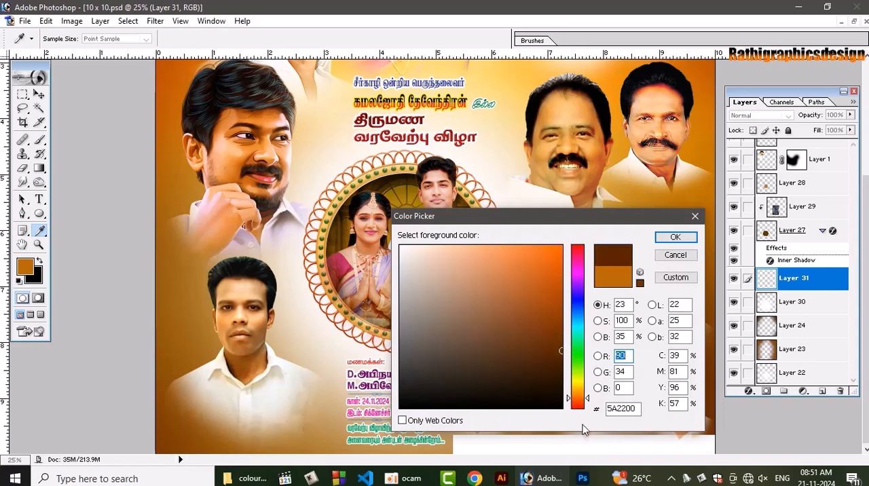
pyautogui.press('Return')
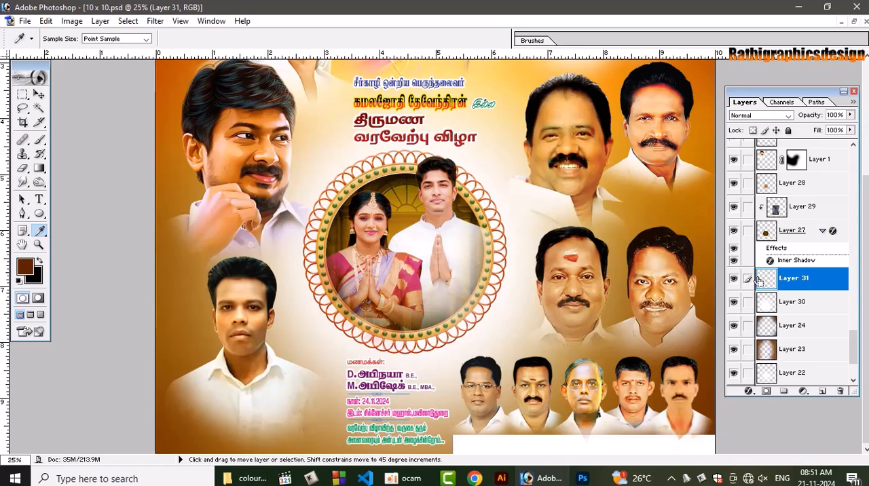
pyautogui.hotkey('alt', 'BackSpace')
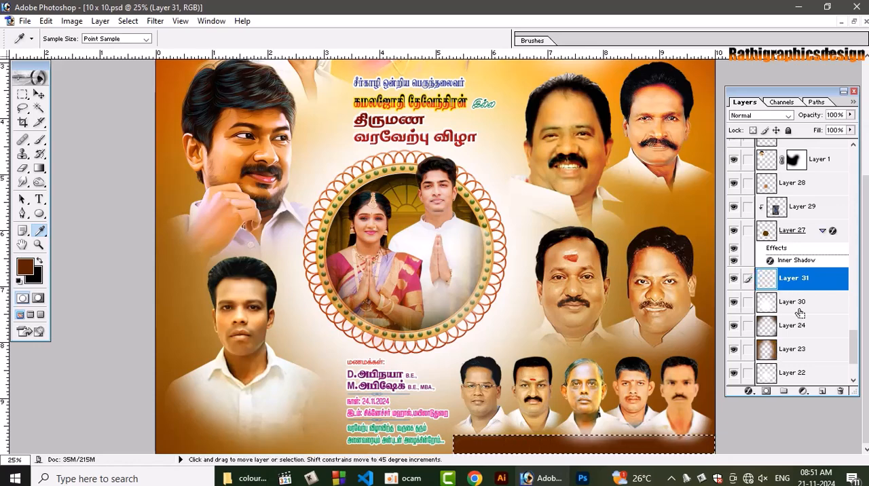
# Move the Layers palette clear of the brown strip and bring Layer 31 to the top of the layer stack
pyautogui.hotkey('ctrl', 't')
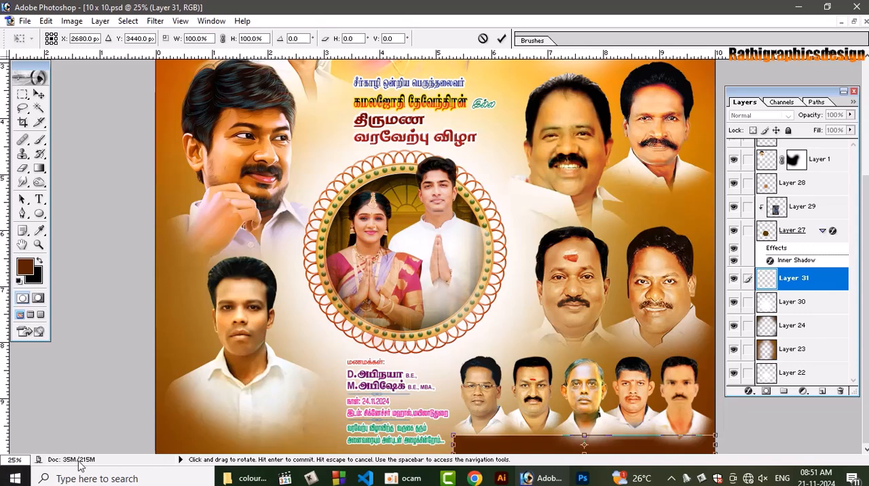
pyautogui.hotkey('ctrl', '+')
pyautogui.hotkey('ctrl', '+')
pyautogui.hotkey('ctrl', '+')
pyautogui.hotkey('ctrl', '+')
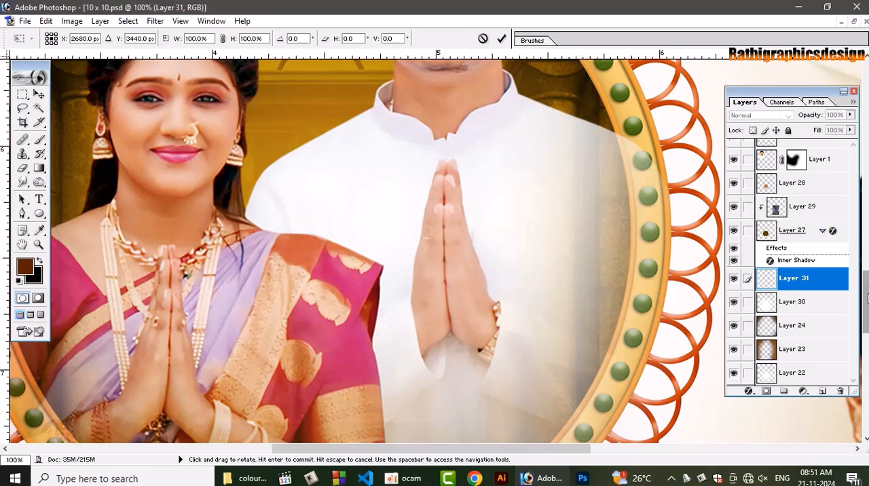
pyautogui.scroll(-8, 392, 358)
pyautogui.scroll(-10, 392, 358)
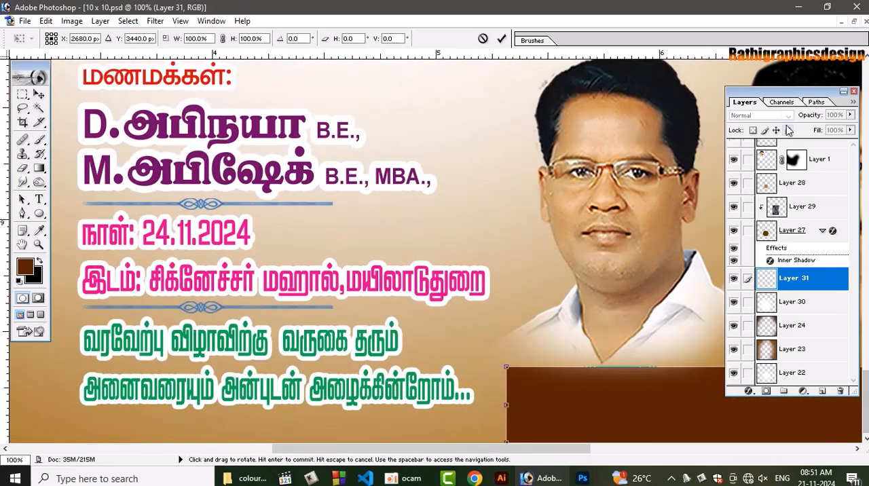
pyautogui.moveTo(289, 6); pyautogui.dragTo(289, 6)
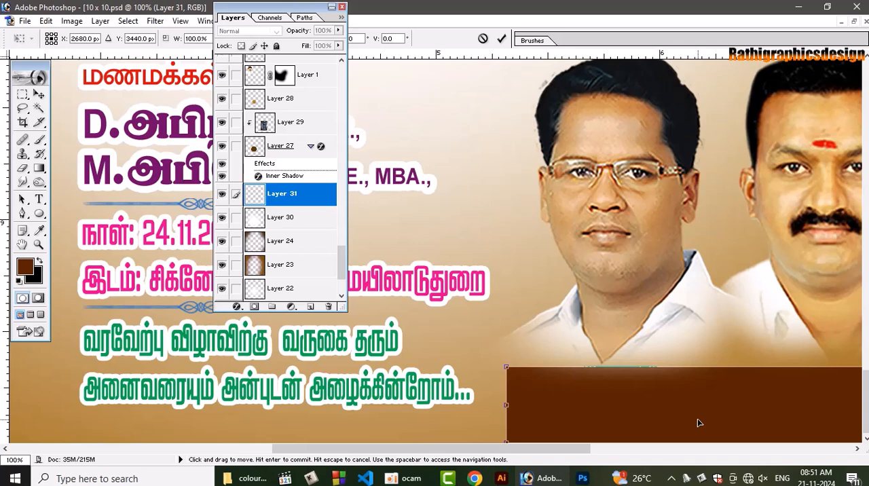
pyautogui.press('Return')
pyautogui.press('i')
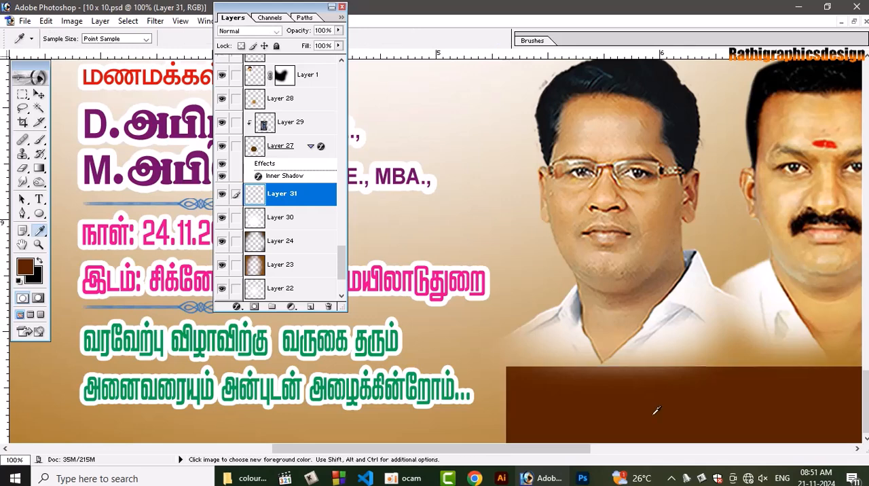
pyautogui.press('v')
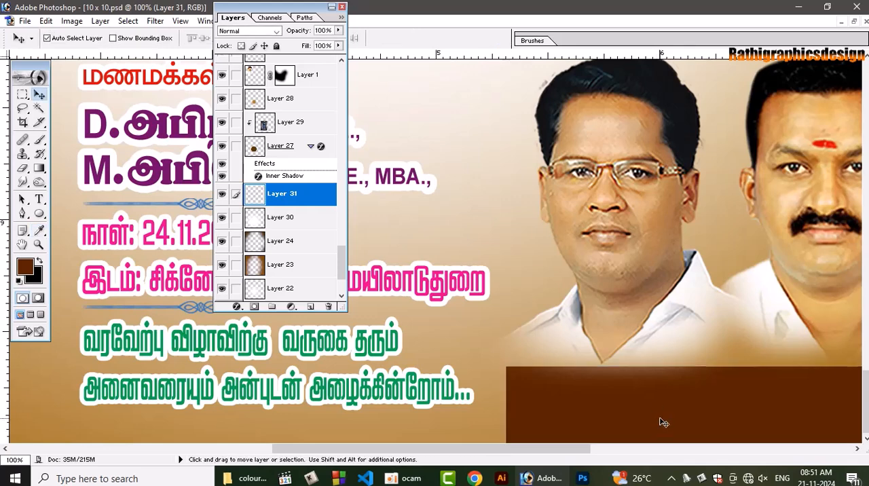
pyautogui.hotkey('ctrl', 'shift', ']')
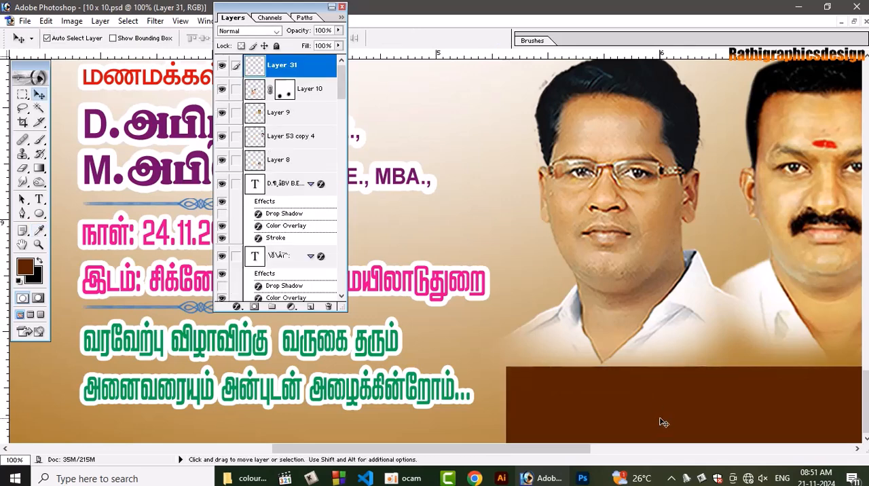
# Distort the strip's upper-left corner inward about 0.25 inch for a slanted end, and extend that end outward about 0.2 inch
pyautogui.hotkey('ctrl', 't')
pyautogui.rightClick(622, 408)
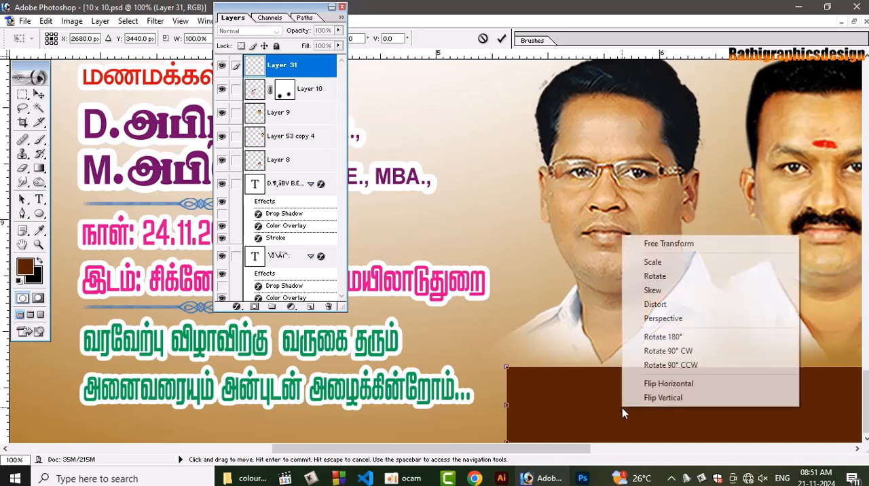
pyautogui.click(669, 306)
pyautogui.rightClick(554, 407)
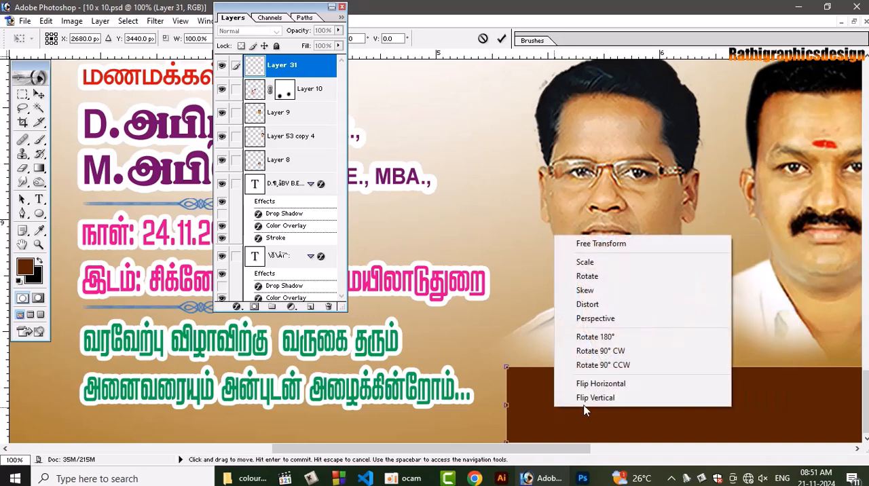
pyautogui.click(596, 305)
pyautogui.moveTo(506, 367); pyautogui.dragTo(564, 370)
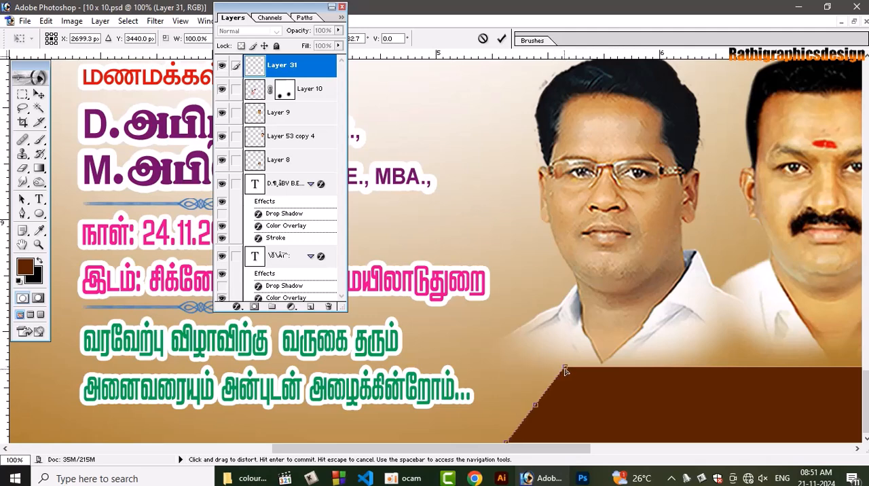
pyautogui.press('Return')
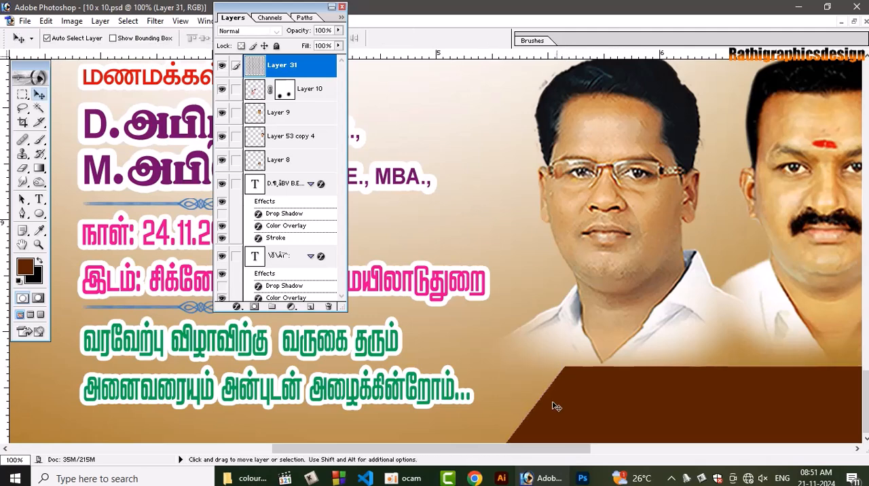
pyautogui.hotkey('ctrl', 't')
pyautogui.moveTo(506, 404); pyautogui.dragTo(461, 410)
pyautogui.press('Return')
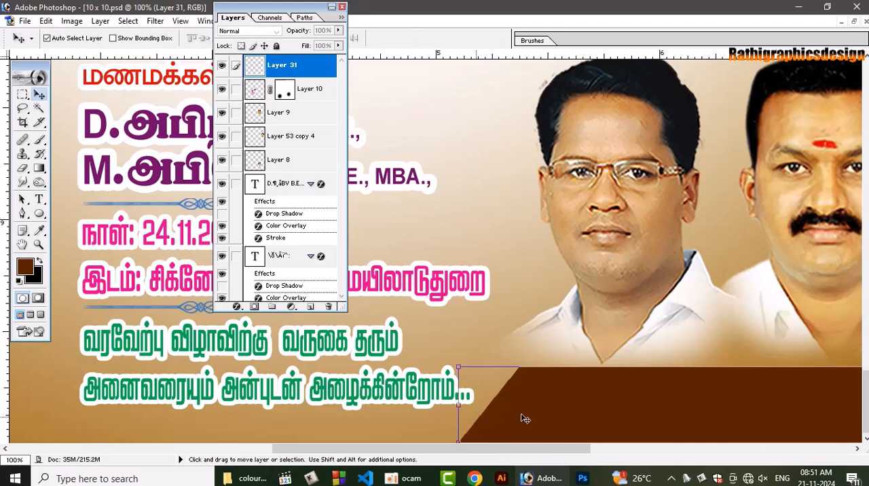
# Duplicate the brown strip, place the copy beneath the original and stretch its slanted end slightly further out
pyautogui.hotkey('ctrl', 'j')
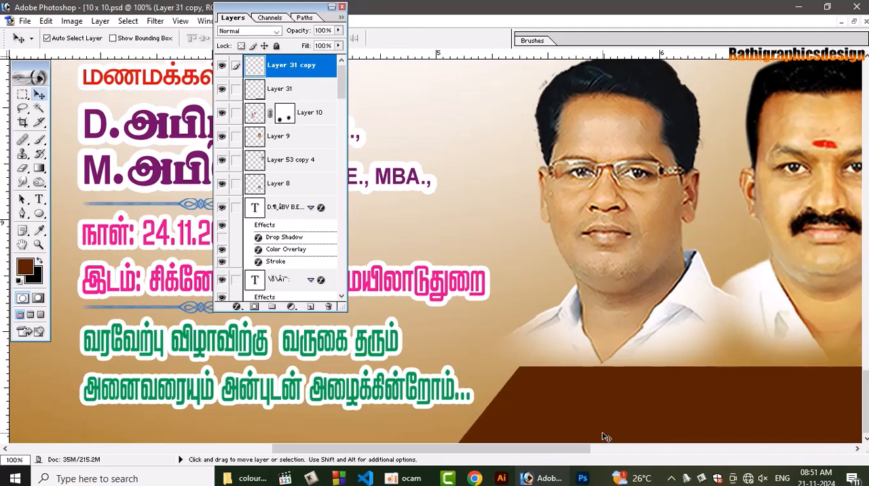
pyautogui.hotkey('ctrl', '[')
pyautogui.hotkey('ctrl', 't')
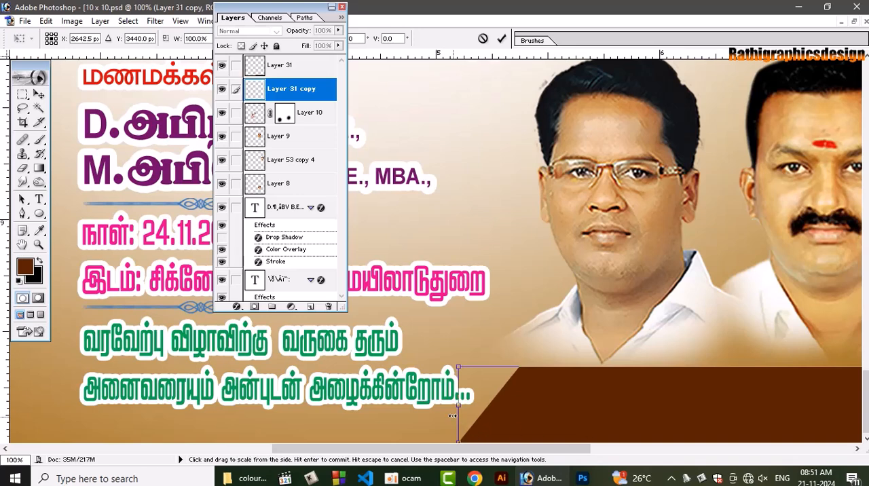
pyautogui.moveTo(459, 405); pyautogui.dragTo(446, 407)
pyautogui.press('Return')
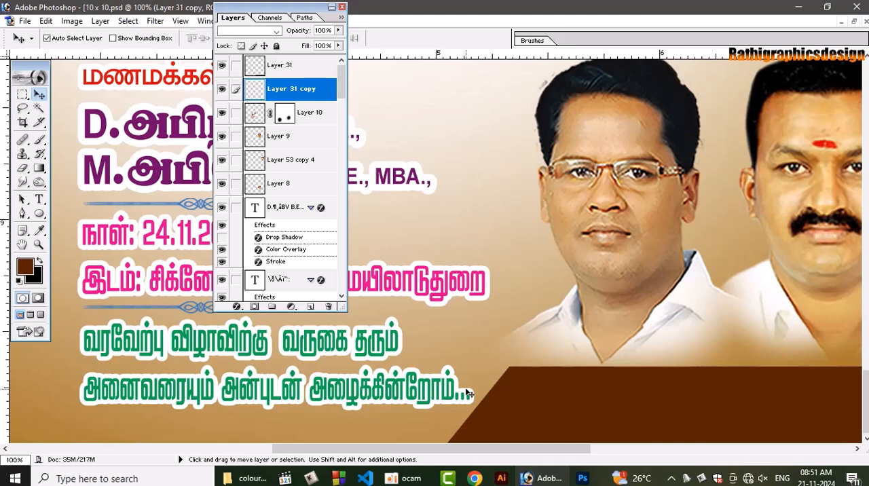
# Set the opacity of the strip's copy, Layer 31 copy, to 50%
pyautogui.press('5')
pyautogui.press('0')
pyautogui.press('5')
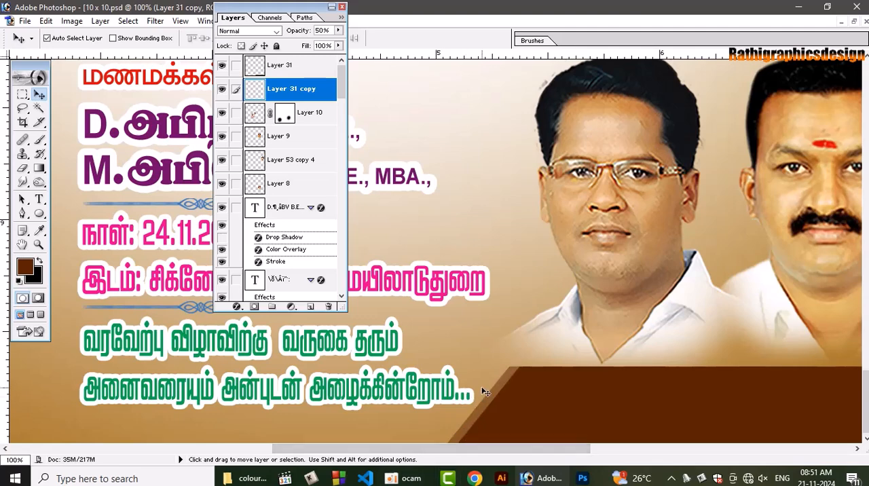
# Load the outline of the Layer 31 strip as a selection and add a new layer above it
pyautogui.click(687, 402)
pyautogui.hotkey('ctrl', '0')
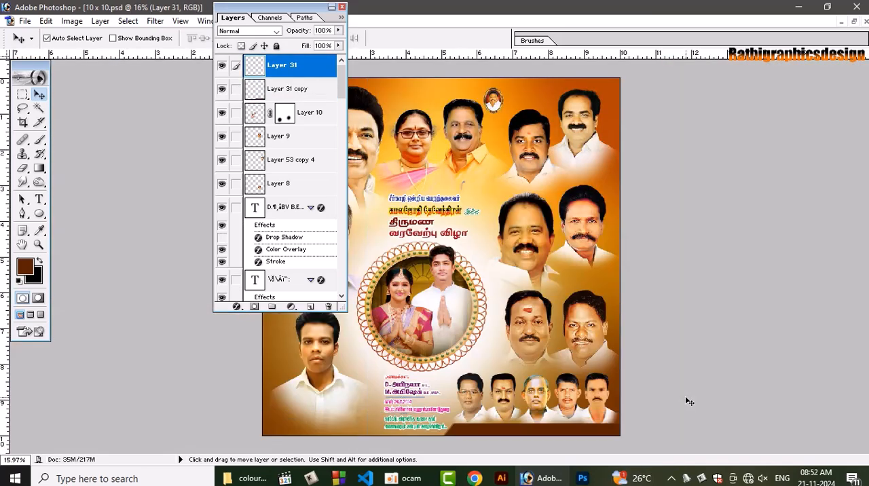
pyautogui.hotkey('ctrl', '+')
pyautogui.hotkey('ctrl', '+')
pyautogui.hotkey('ctrl', '+')
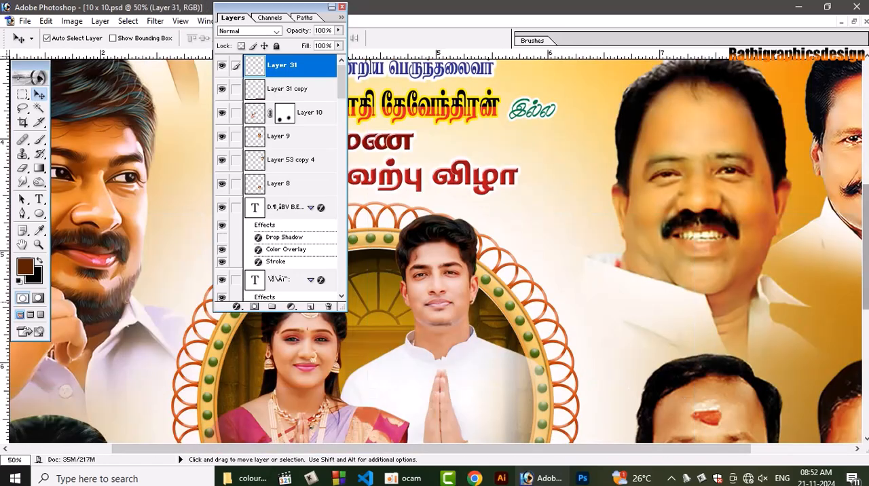
pyautogui.moveTo(865, 253); pyautogui.dragTo(865, 384)
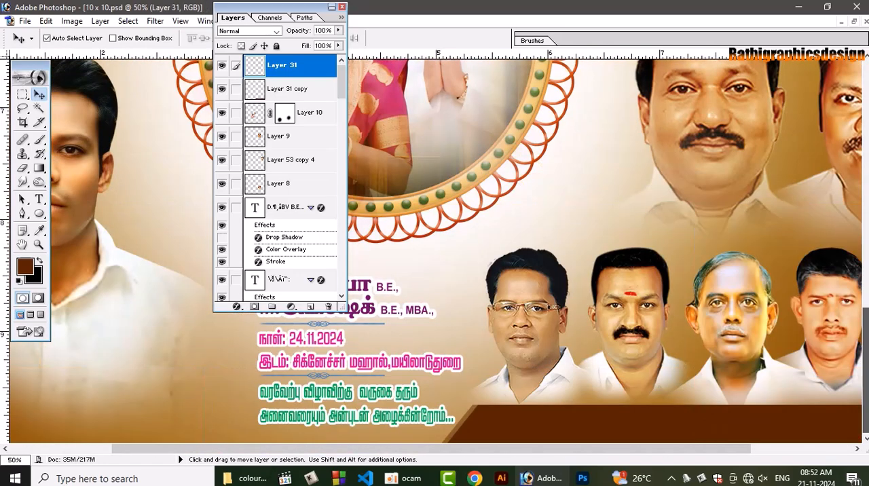
pyautogui.moveTo(725, 449); pyautogui.dragTo(835, 440)
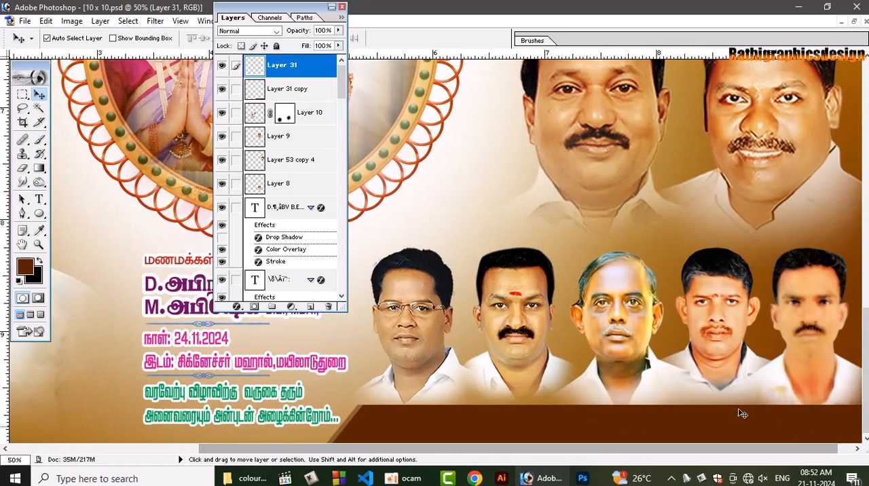
pyautogui.keyDown('ctrl'); pyautogui.click(265, 73); pyautogui.keyUp('ctrl')
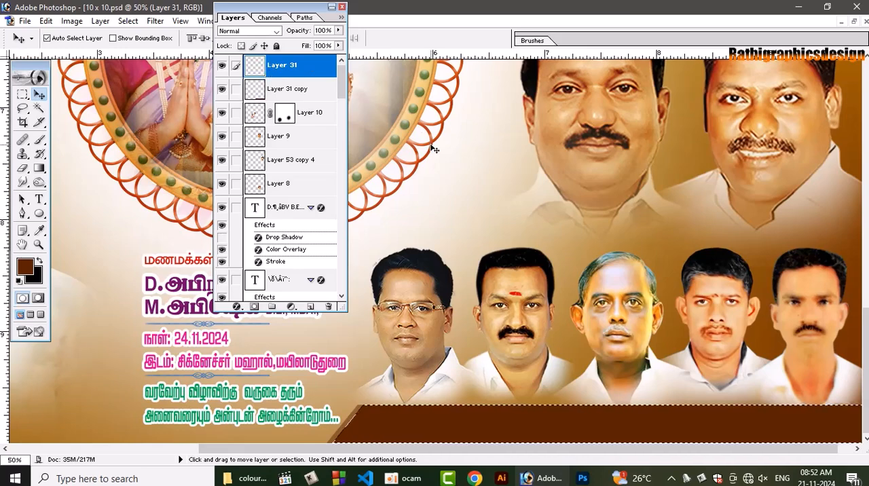
pyautogui.hotkey('ctrl', 'shift', 'n')
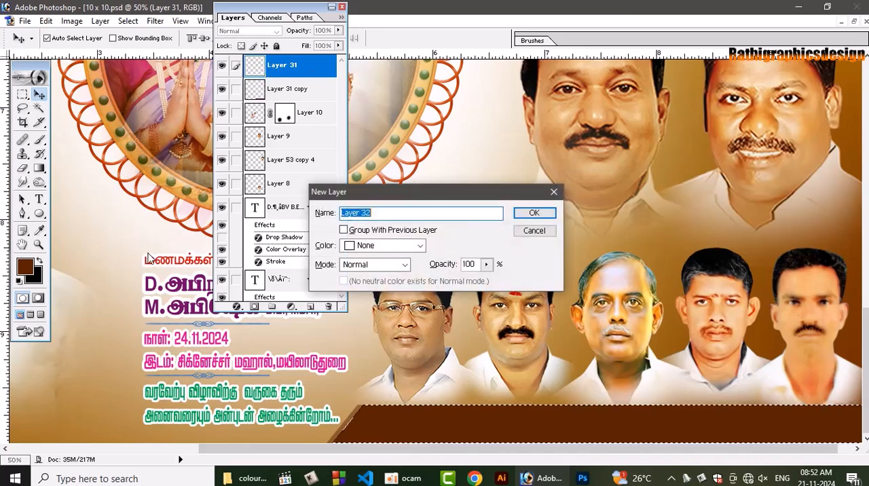
pyautogui.press('Return')
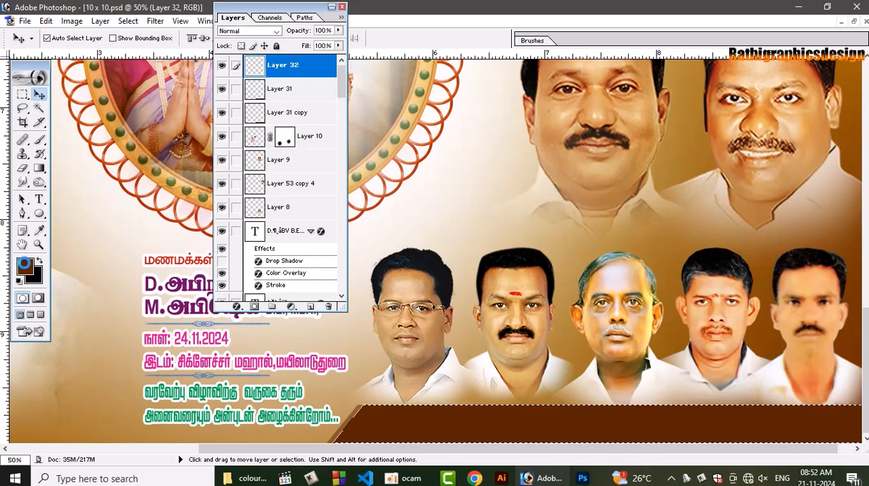
# Set the foreground colour to the dark yellow D0BF00
pyautogui.click(24, 266)
pyautogui.click(571, 383)
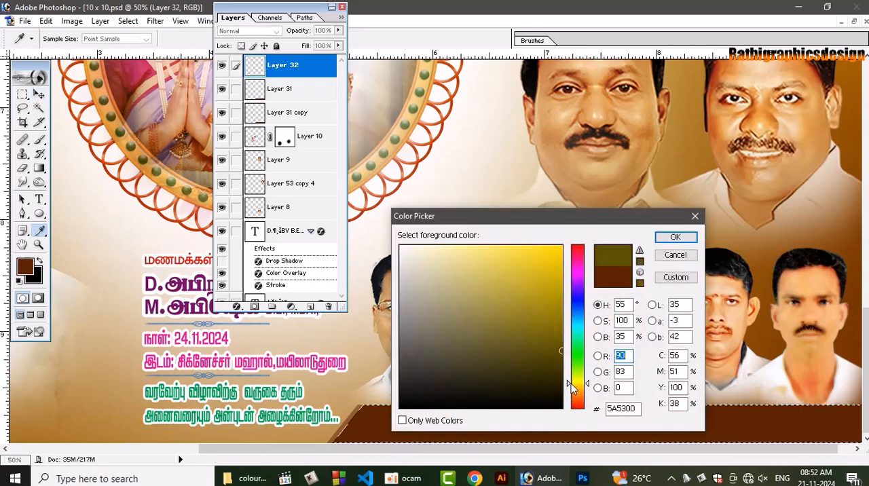
pyautogui.moveTo(560, 351); pyautogui.dragTo(560, 275)
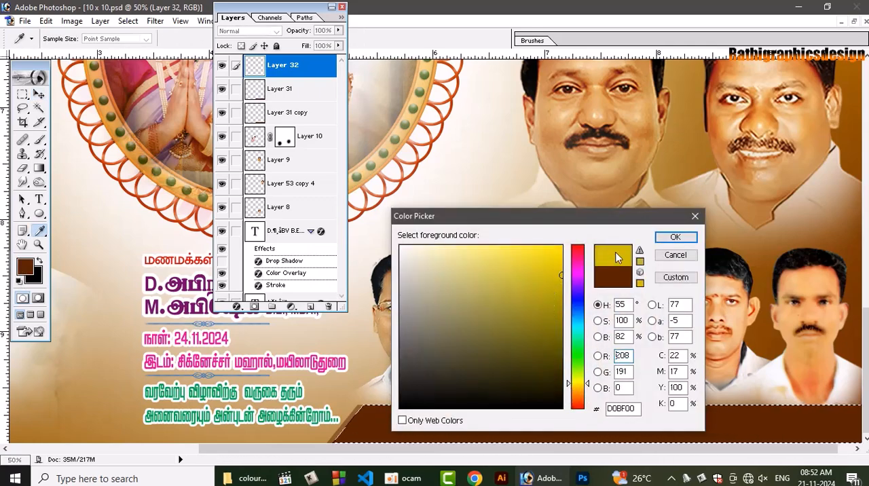
pyautogui.click(674, 237)
# Paint soft yellow patches along the selected brown strip on Layer 32 with a 300 px brush, and deselect
pyautogui.press('v')
pyautogui.press('b')
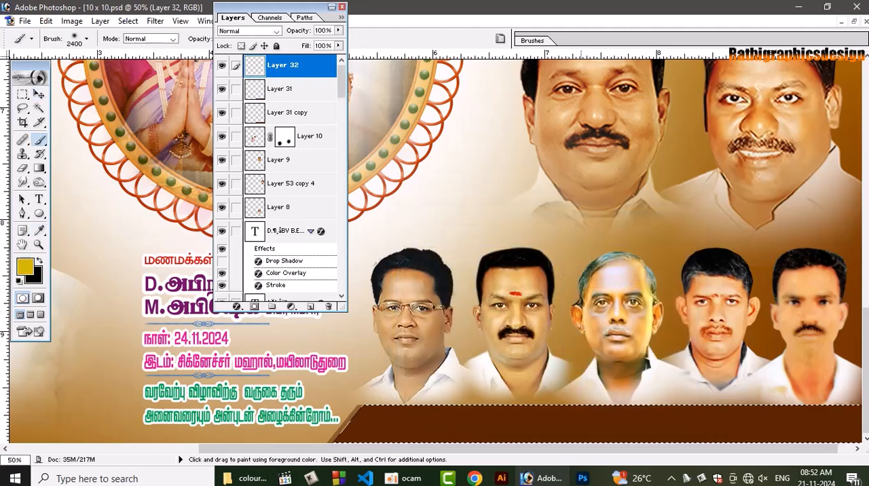
pyautogui.press(']')
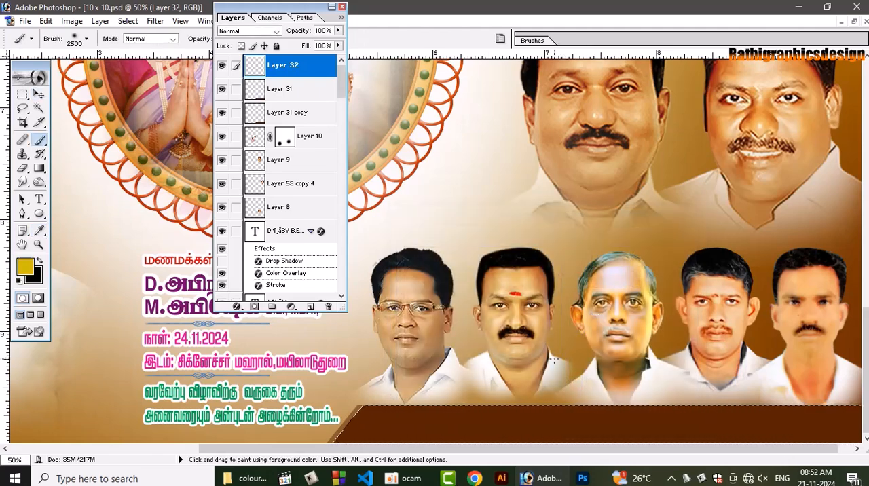
pyautogui.press('[')
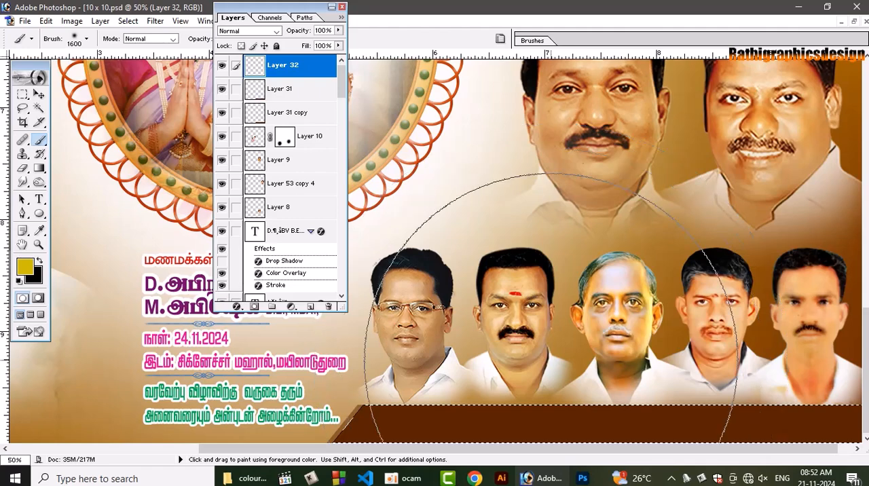
pyautogui.press('[')
pyautogui.press('[')
pyautogui.press('[')
pyautogui.press('[')
pyautogui.press('[')
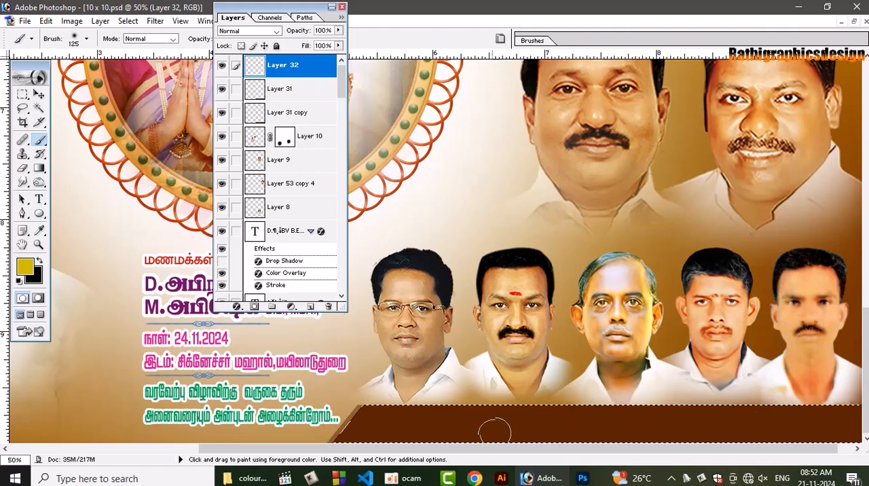
pyautogui.press(']')
pyautogui.press(']')
pyautogui.press(']')
pyautogui.press(']')
pyautogui.press(']')
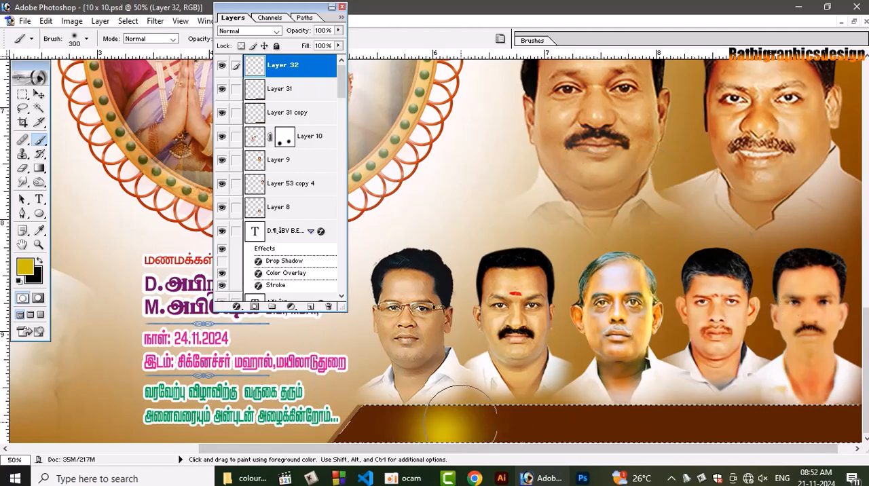
pyautogui.moveTo(462, 414); pyautogui.dragTo(859, 421)
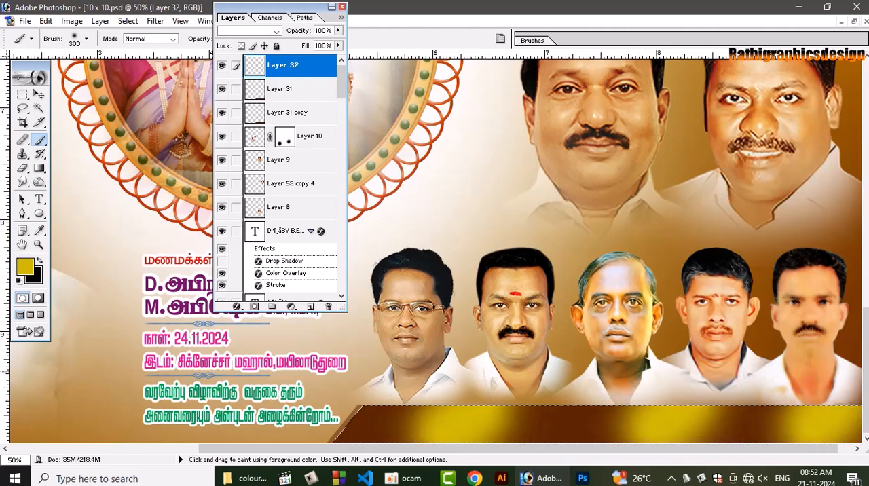
pyautogui.hotkey('ctrl', 'd')
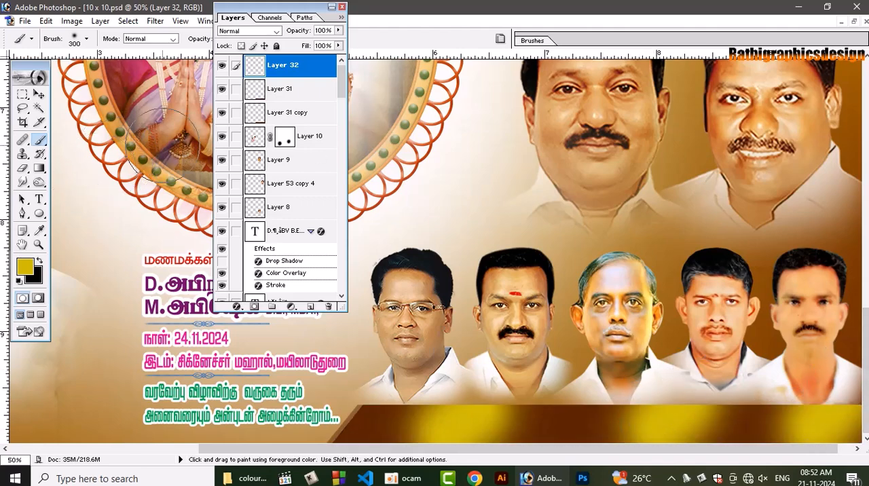
# Set Layer 32's blend mode to Overlay and link Layer 31 and Layer 31 copy to it
pyautogui.press('v')
pyautogui.click(250, 31)
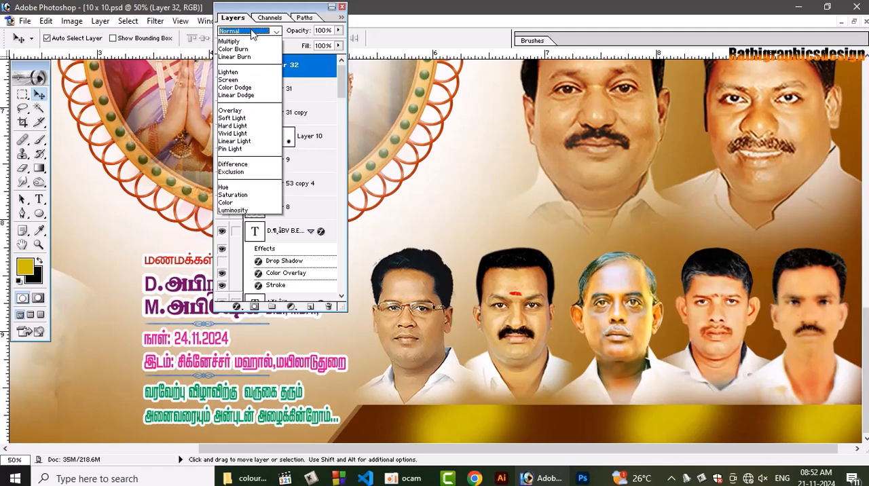
pyautogui.click(251, 40)
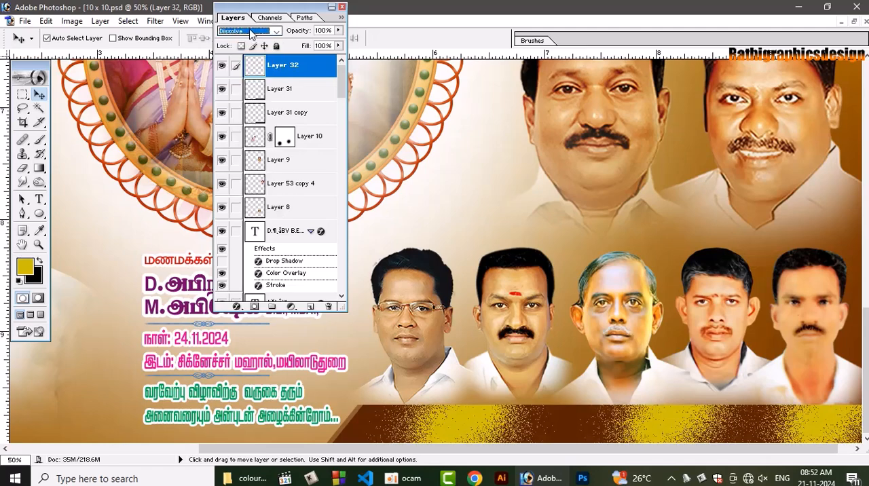
pyautogui.press('Down')
pyautogui.press('Down')
pyautogui.press('Down')
pyautogui.press('Down')
pyautogui.press('Down')
pyautogui.press('Down')
pyautogui.press('Down')
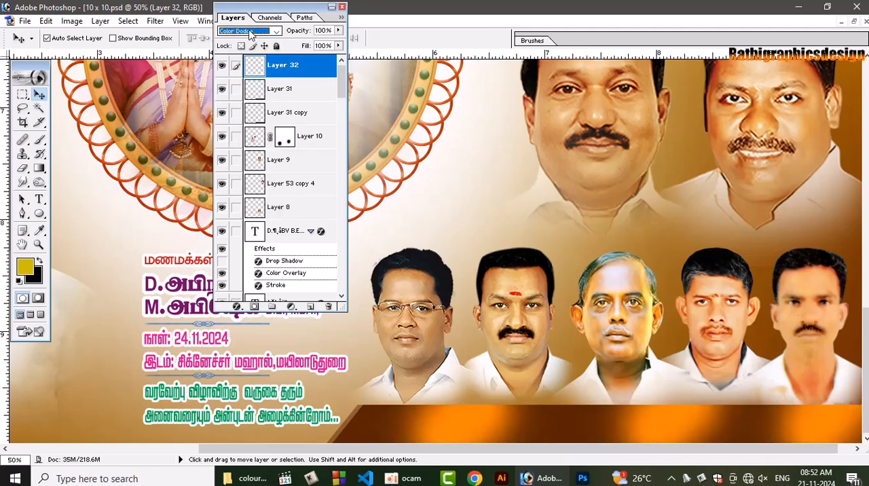
pyautogui.press('Down')
pyautogui.press('Down')
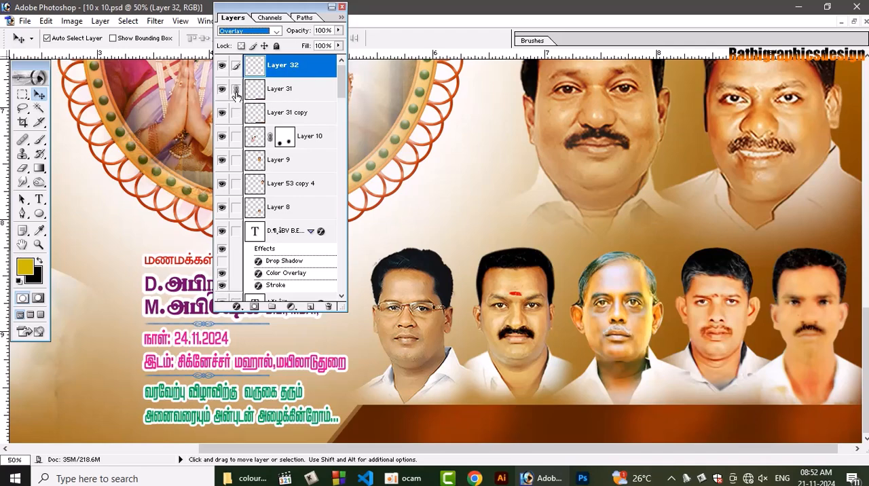
pyautogui.click(236, 117)
# Apply the Texturizer filter to Layer 31 with the Sandstone texture, 127% scaling, relief 9 and light from the top
pyautogui.click(288, 97)
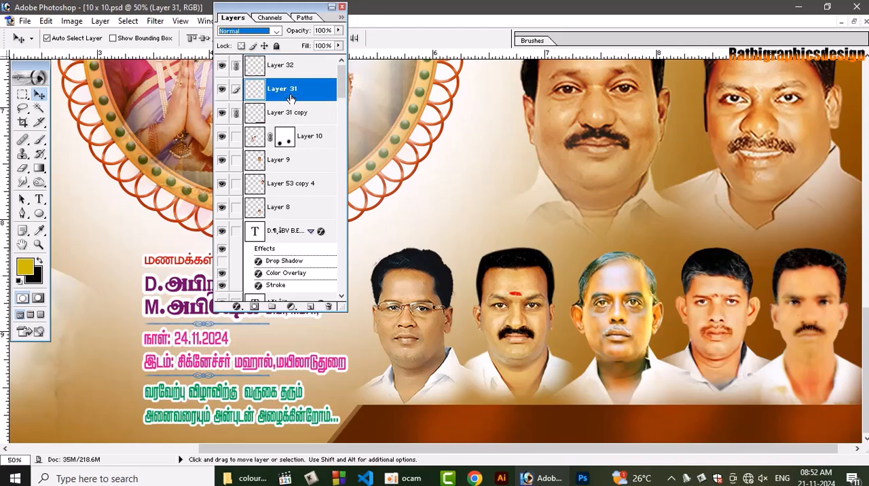
pyautogui.click(156, 22)
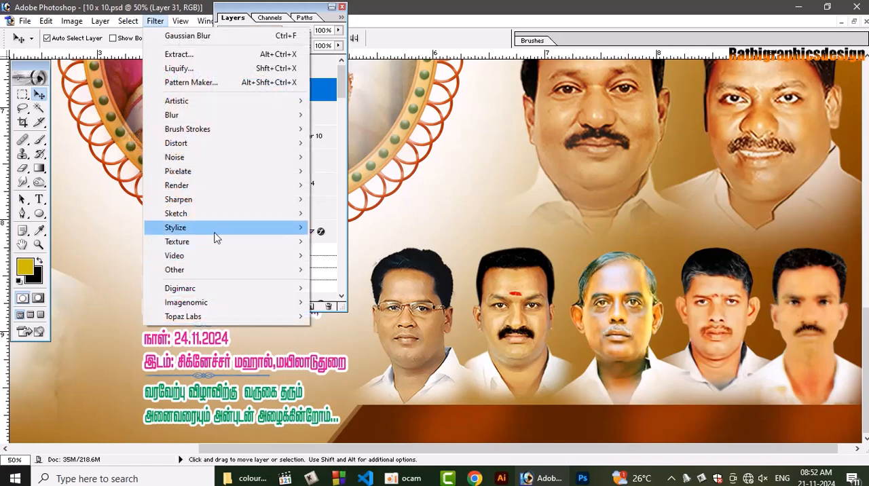
pyautogui.moveTo(224, 243)
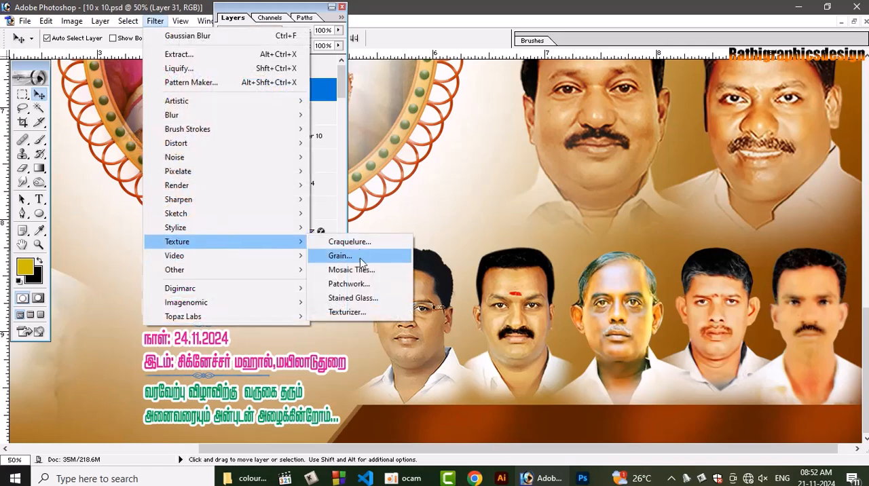
pyautogui.click(362, 313)
pyautogui.click(437, 253)
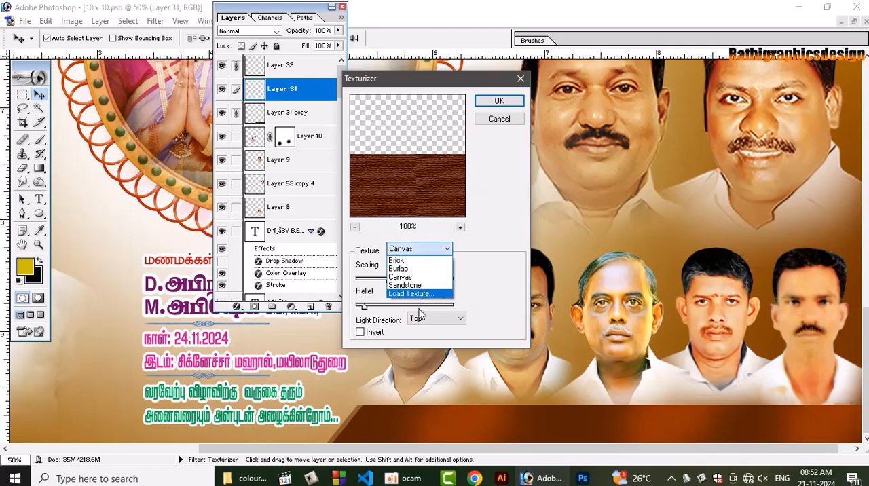
pyautogui.click(421, 288)
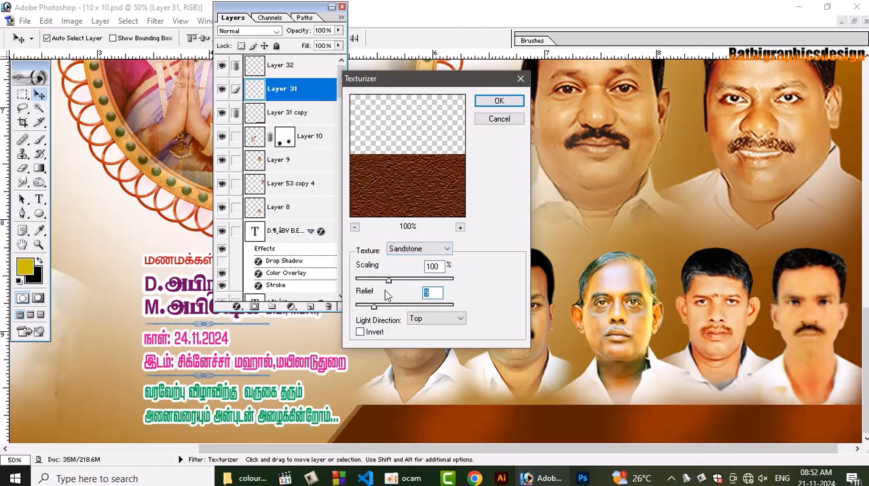
pyautogui.moveTo(388, 279); pyautogui.dragTo(399, 279)
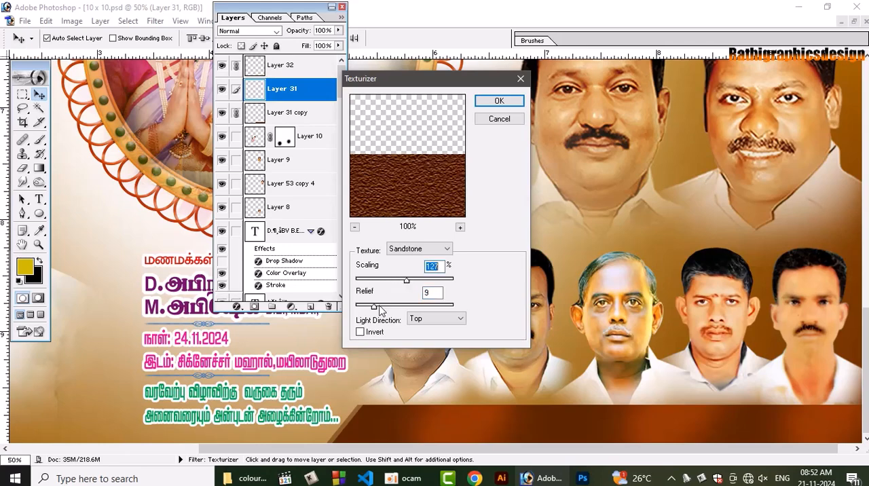
pyautogui.click(499, 101)
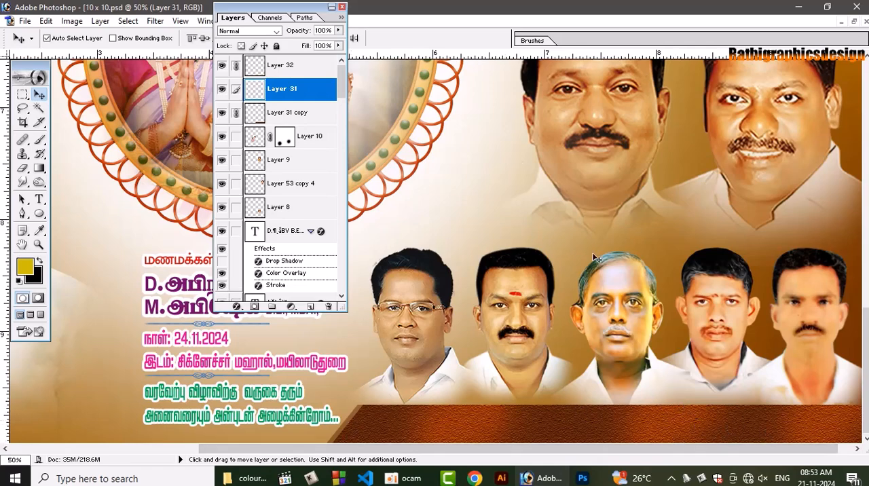
pyautogui.hotkey('ctrl', '0')
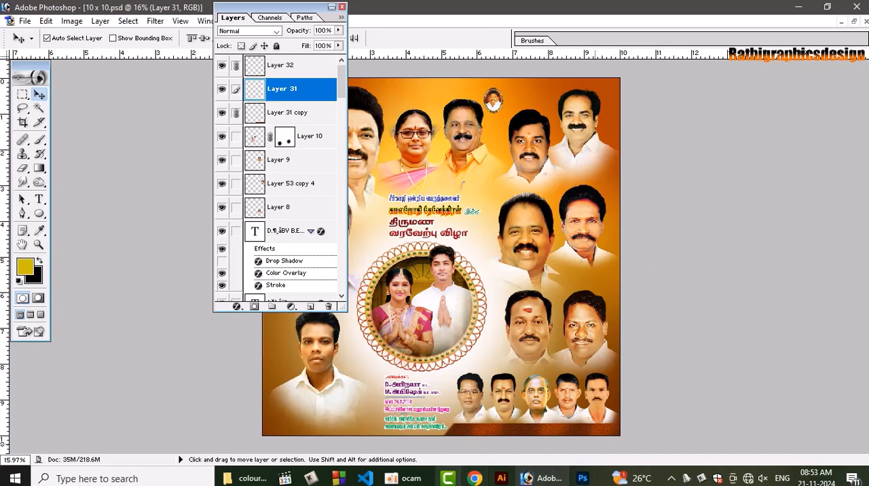
pyautogui.click(405, 479)
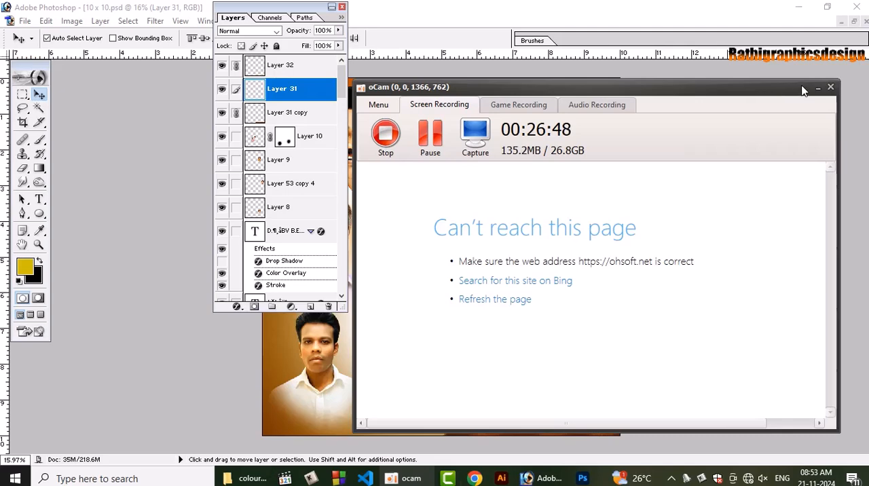
pyautogui.click(817, 88)
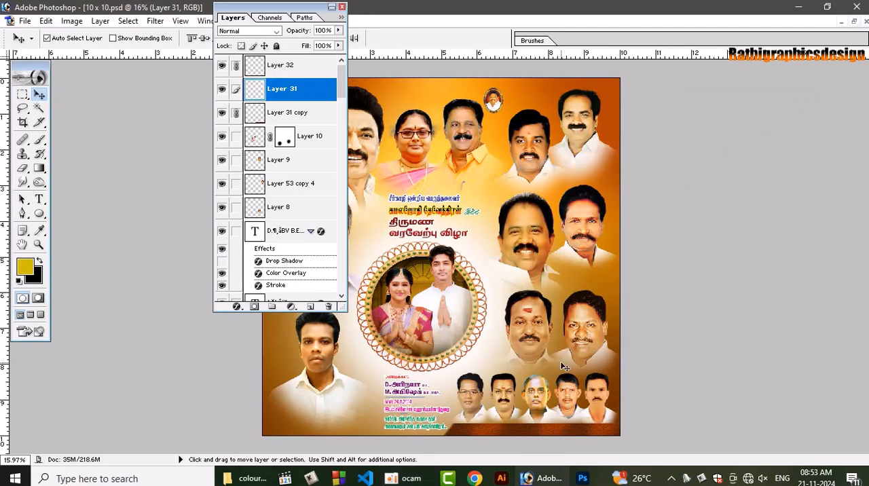
# Add a black text line in Tamil-080 above the row of small portraits, reading "திருநகரி (கி) ஒன்றிய திமுக"
pyautogui.hotkey('ctrl', '+')
pyautogui.hotkey('ctrl', '+')
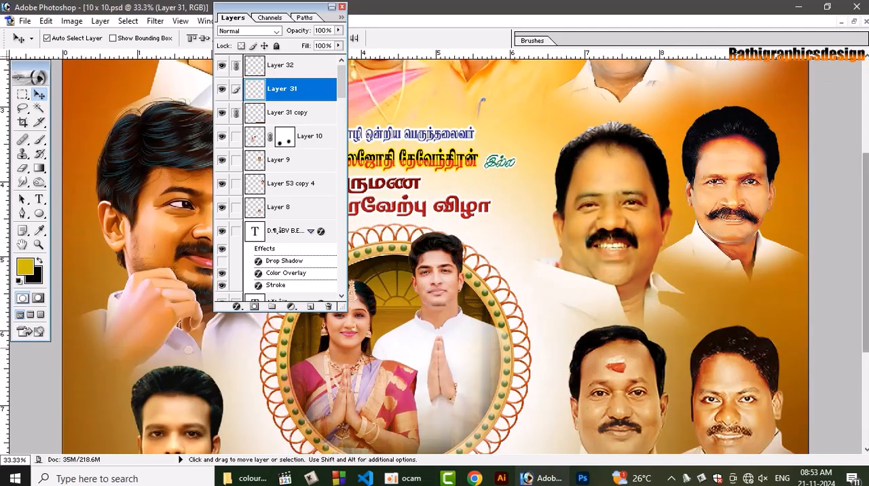
pyautogui.scroll(-5, 514, 392)
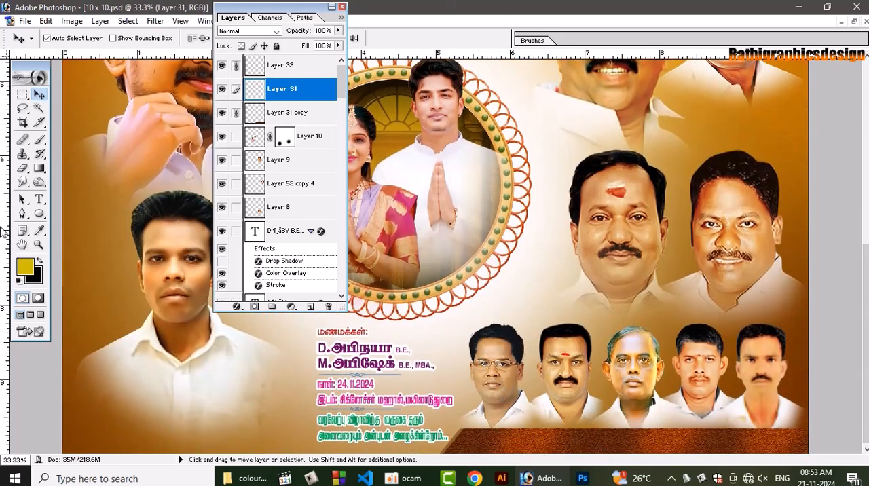
pyautogui.press('d')
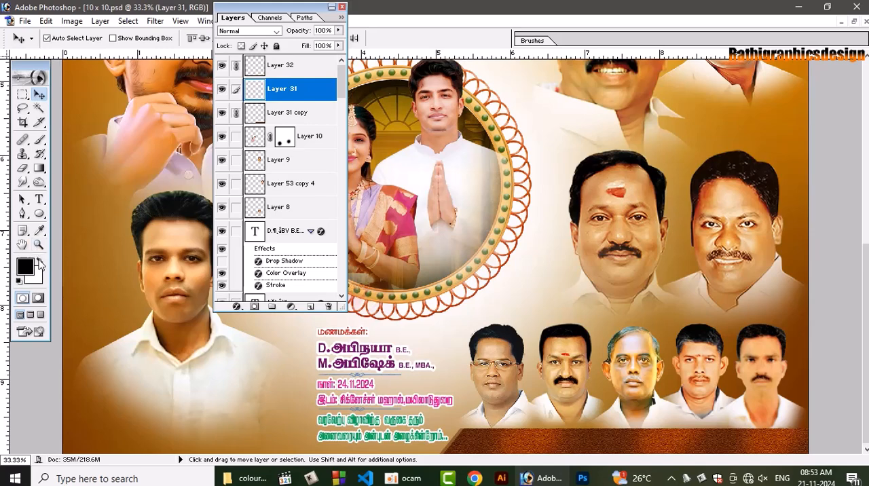
pyautogui.click(38, 199)
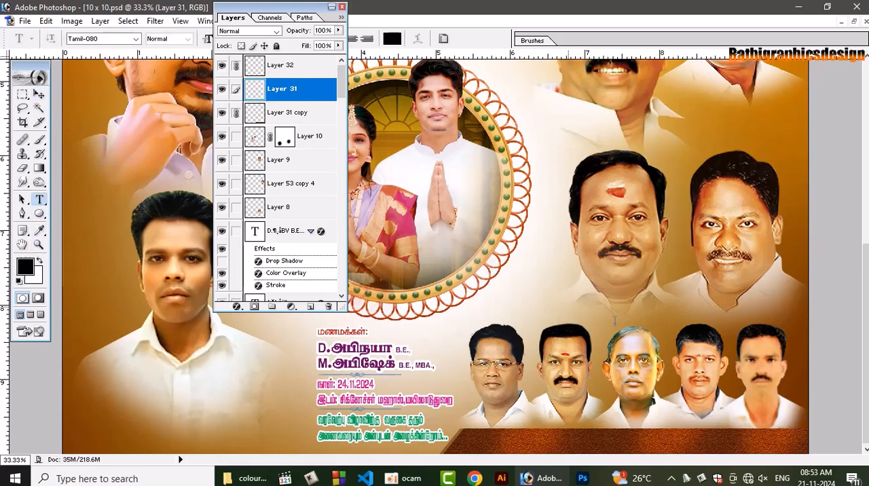
pyautogui.click(570, 309)
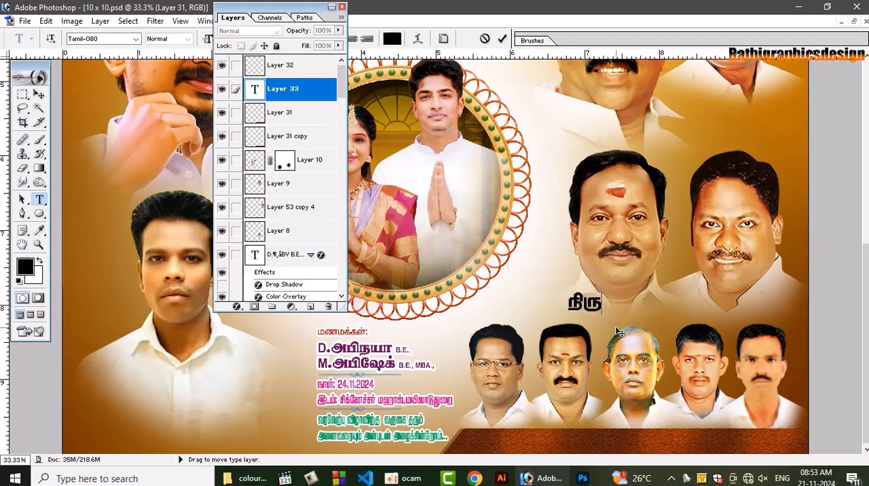
pyautogui.write('ரி')
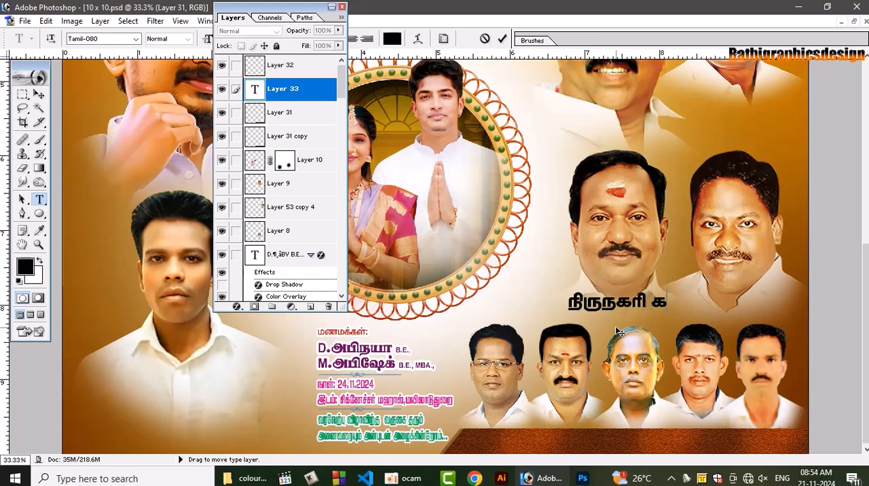
pyautogui.write(' (கி) ஒன்றி')
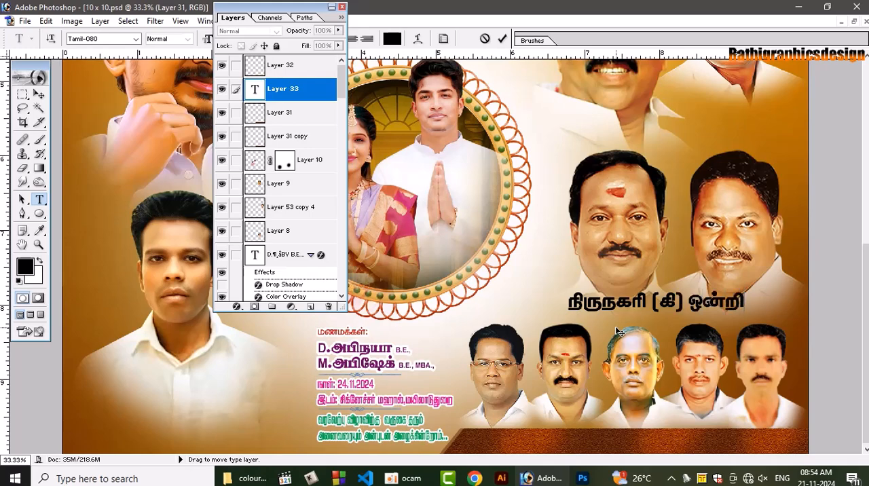
pyautogui.write('ய திமுக')
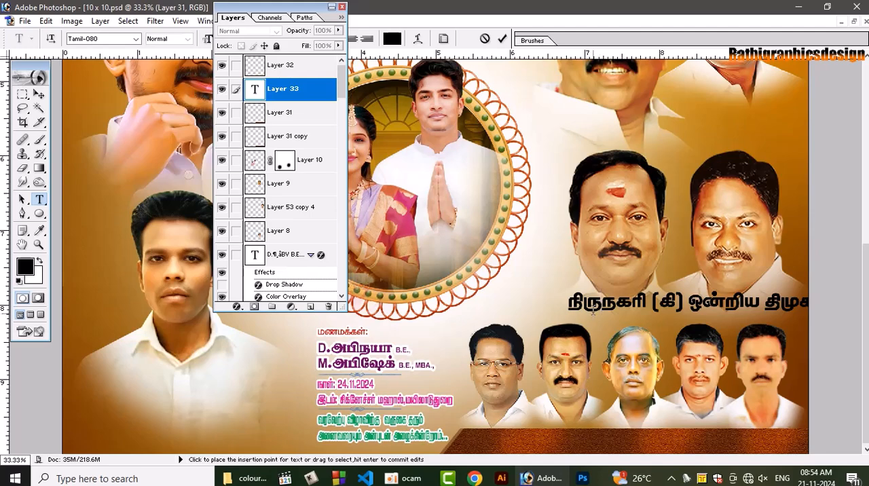
pyautogui.press('BackSpace')
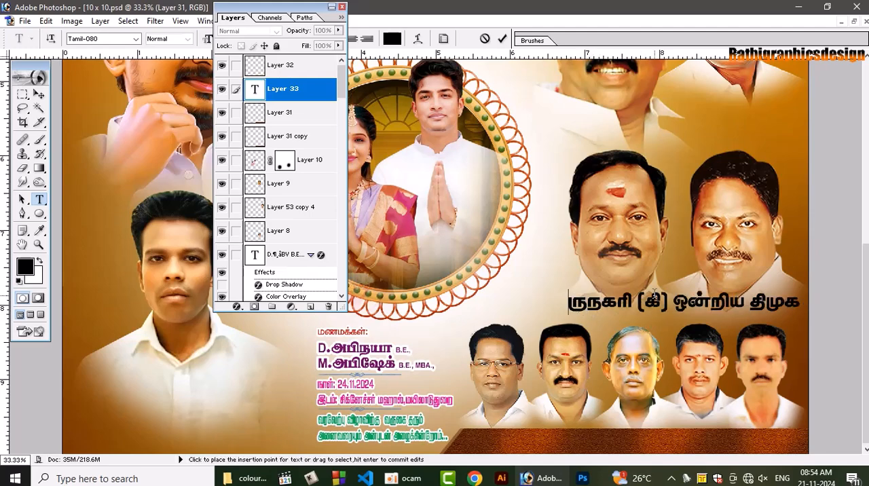
pyautogui.write('தி')
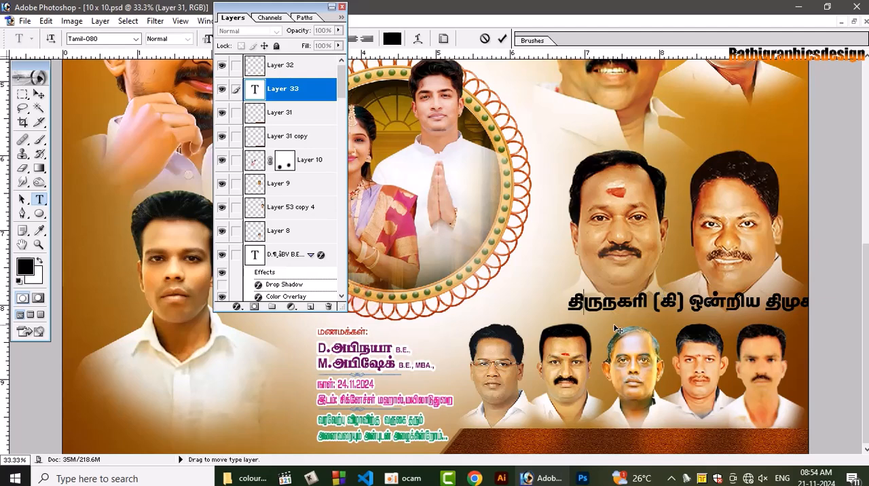
# Move the new Tamil text line down onto the brown strip and commit it
pyautogui.moveTo(614, 337); pyautogui.dragTo(545, 465)
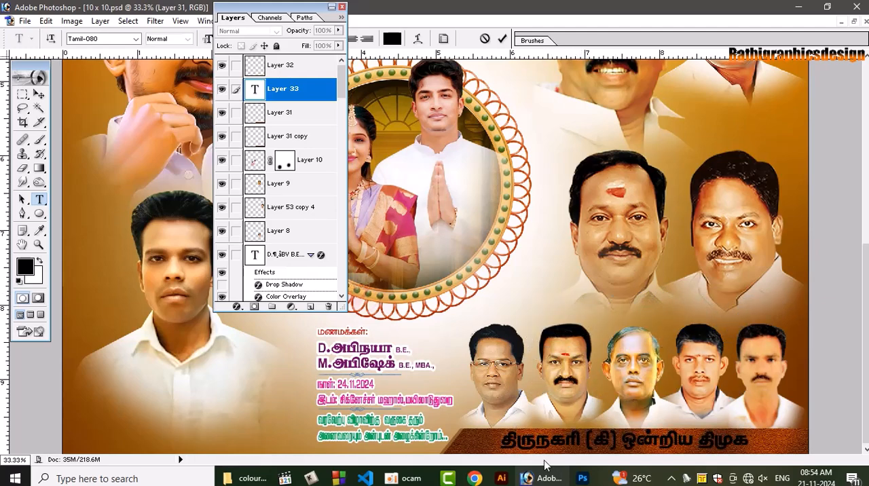
pyautogui.click(39, 94)
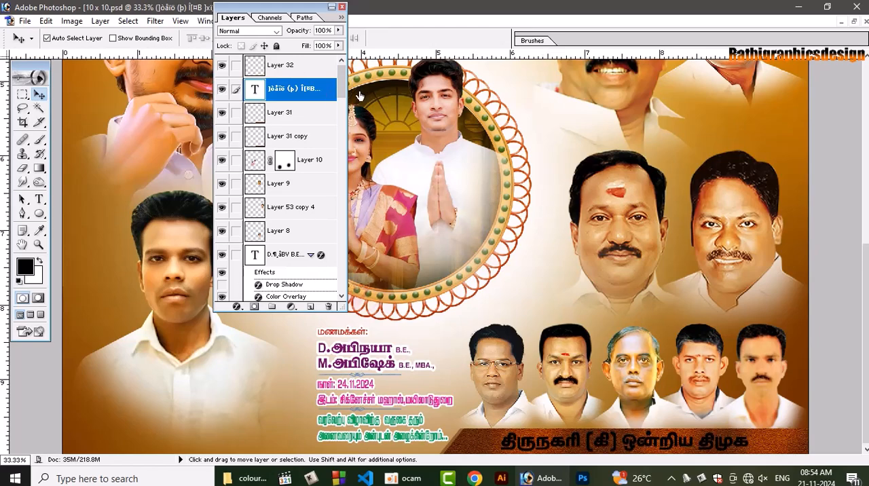
# Add a reversed Gradient Overlay to the Tamil text line on the brown strip, using the hard-edged red-and-black preset
pyautogui.doubleClick(326, 92)
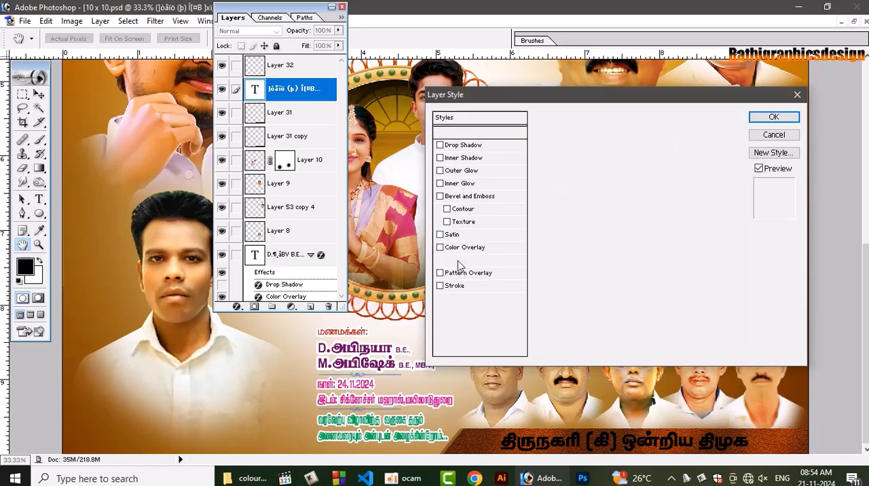
pyautogui.click(475, 260)
pyautogui.click(635, 161)
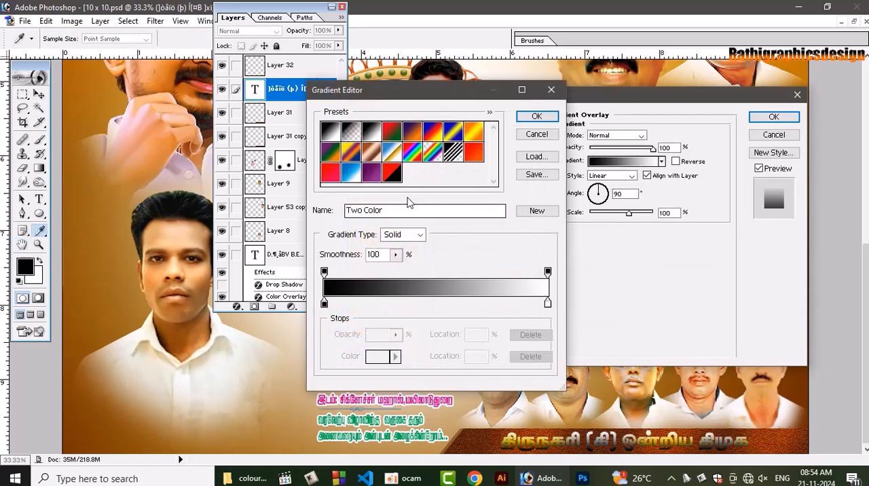
pyautogui.click(392, 174)
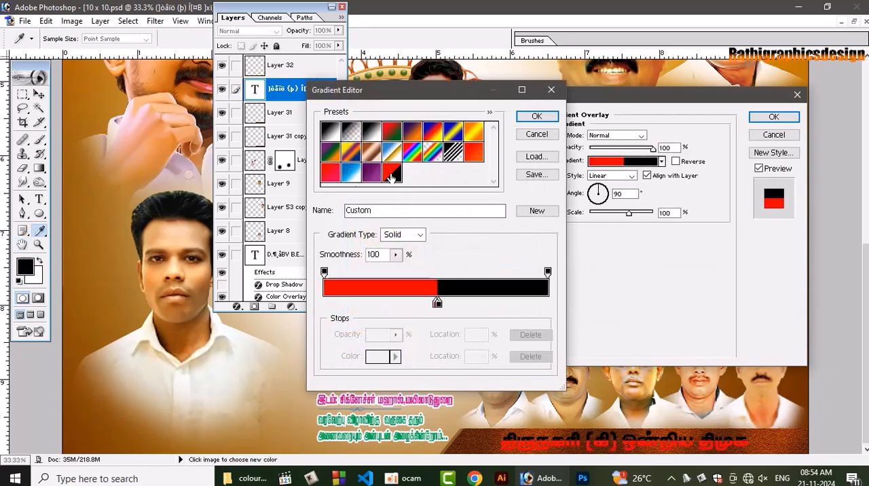
pyautogui.click(536, 117)
pyautogui.click(675, 161)
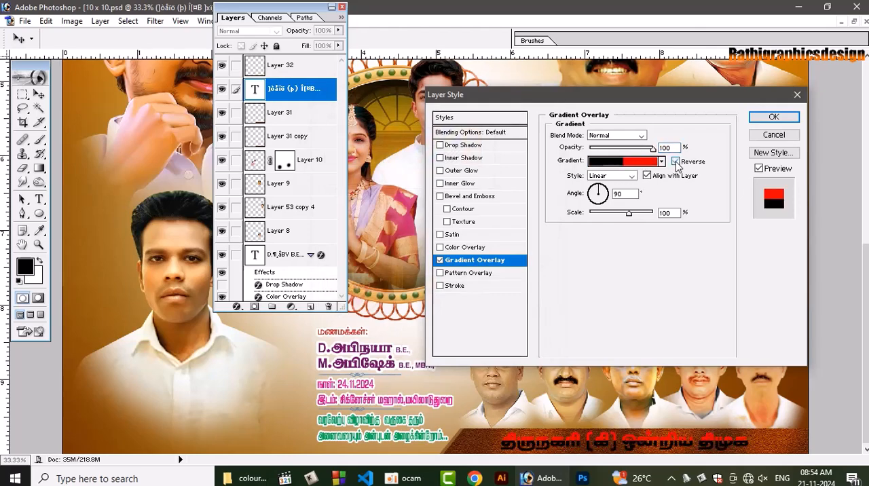
# Add a 7 px yellow outside stroke to the same Tamil text line and apply the layer style
pyautogui.click(453, 286)
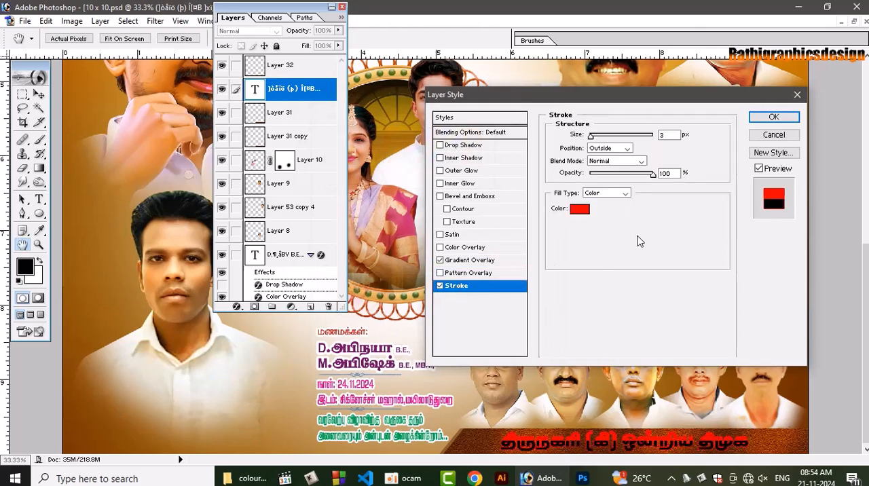
pyautogui.click(579, 209)
pyautogui.click(577, 379)
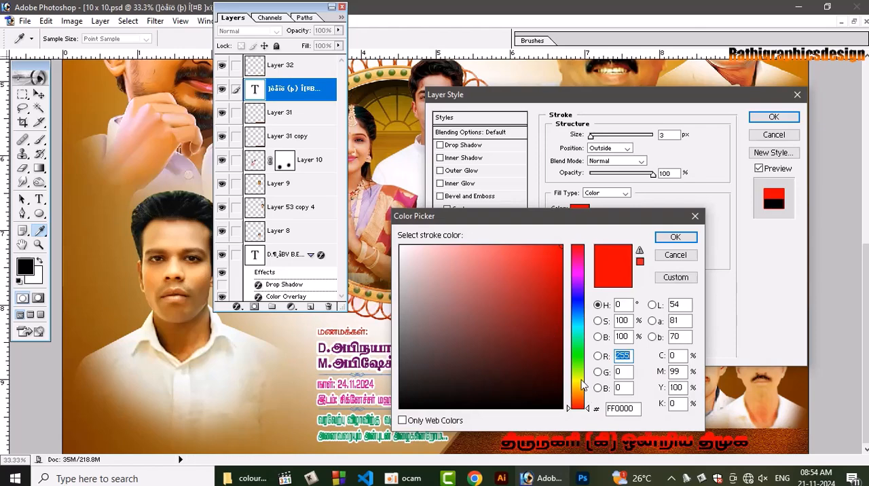
pyautogui.click(676, 237)
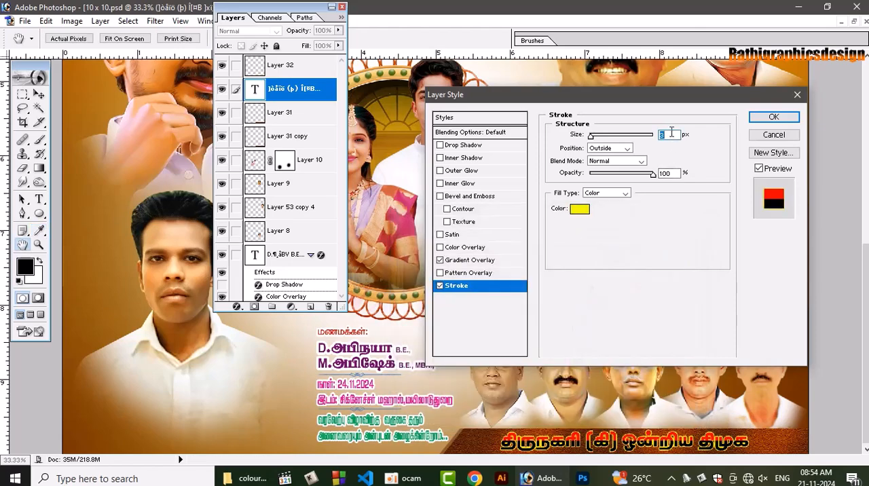
pyautogui.write('7')
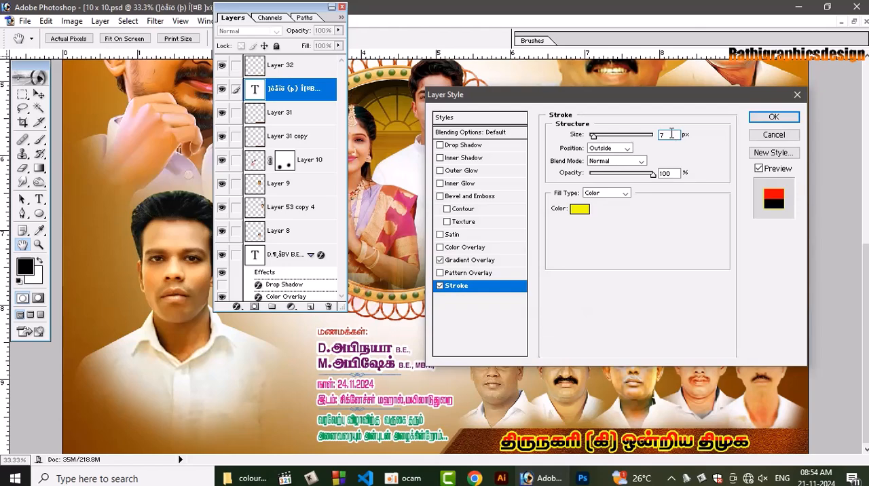
pyautogui.click(774, 118)
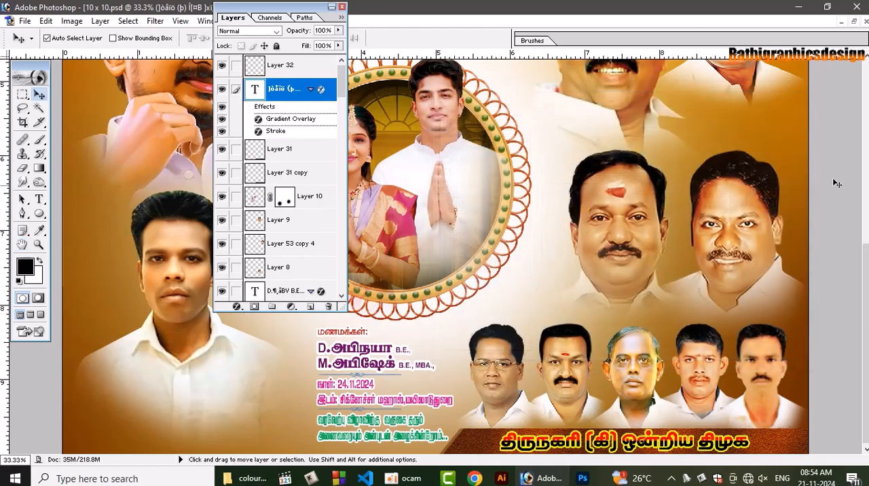
# Close the round ornamental frame image and the blue door image, keeping the poster document open
pyautogui.click(854, 21)
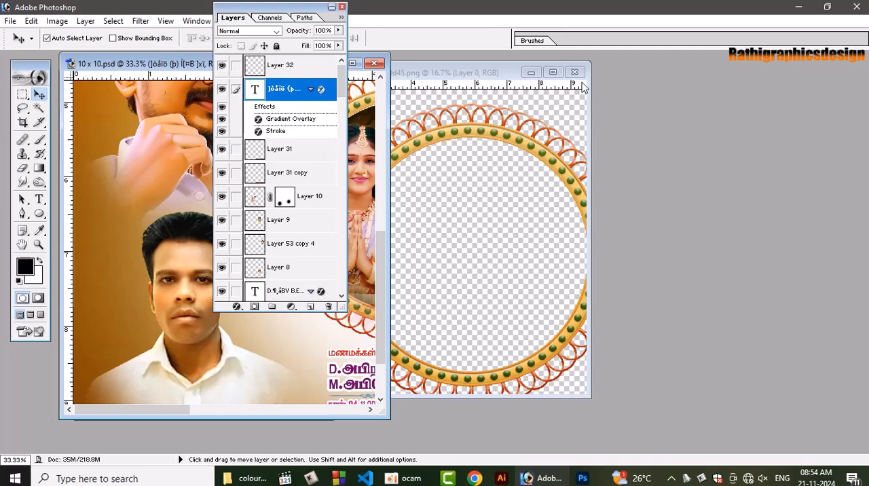
pyautogui.click(575, 72)
pyautogui.click(460, 188)
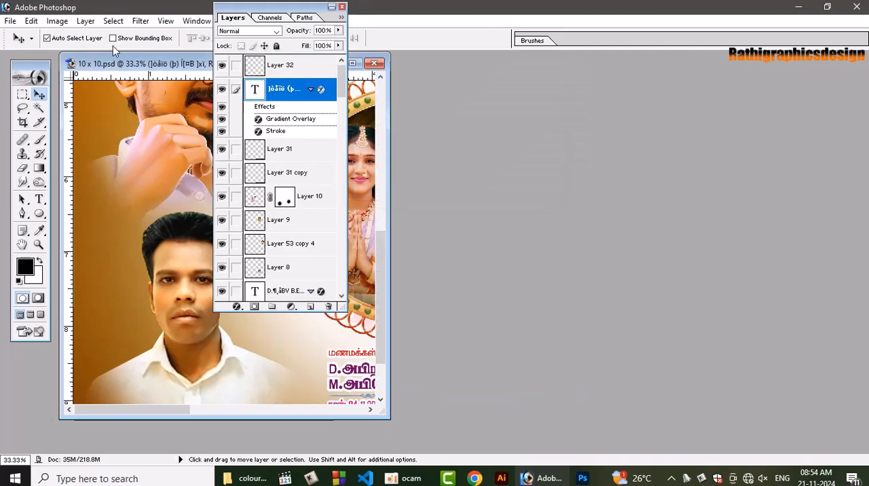
pyautogui.moveTo(125, 64); pyautogui.dragTo(497, 77)
pyautogui.click(142, 95)
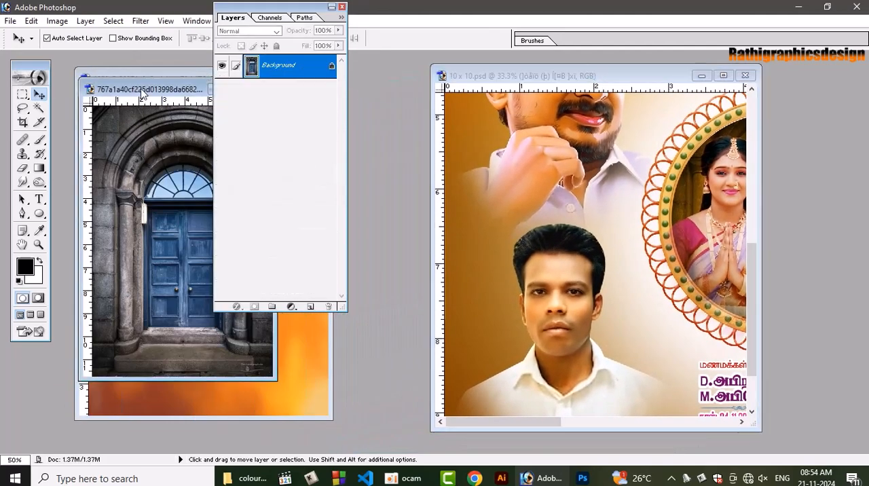
pyautogui.moveTo(142, 95); pyautogui.dragTo(70, 162)
pyautogui.click(179, 146)
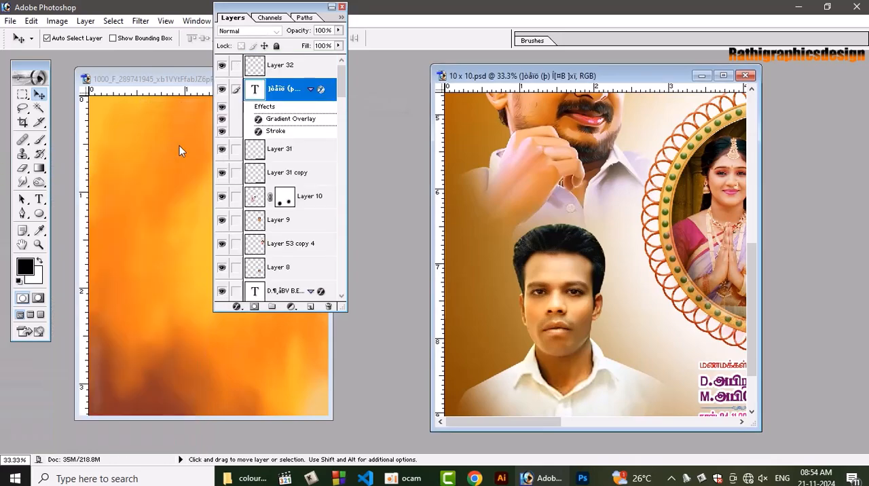
# Close the orange background image, then maximize the poster document and hide the Layers palette
pyautogui.moveTo(184, 78); pyautogui.dragTo(70, 212)
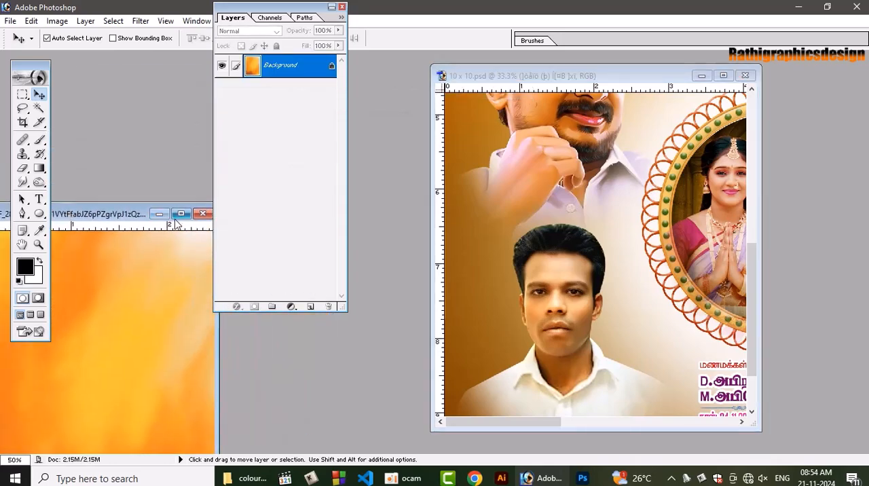
pyautogui.click(203, 214)
pyautogui.click(458, 192)
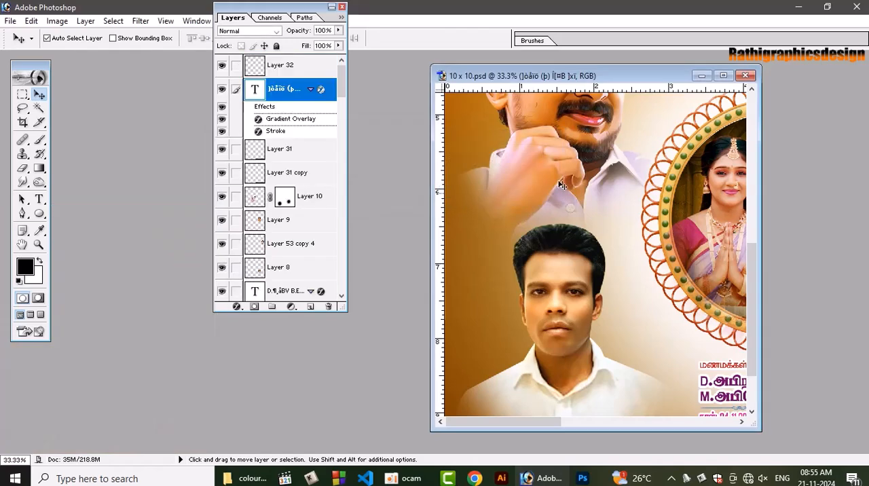
pyautogui.click(723, 75)
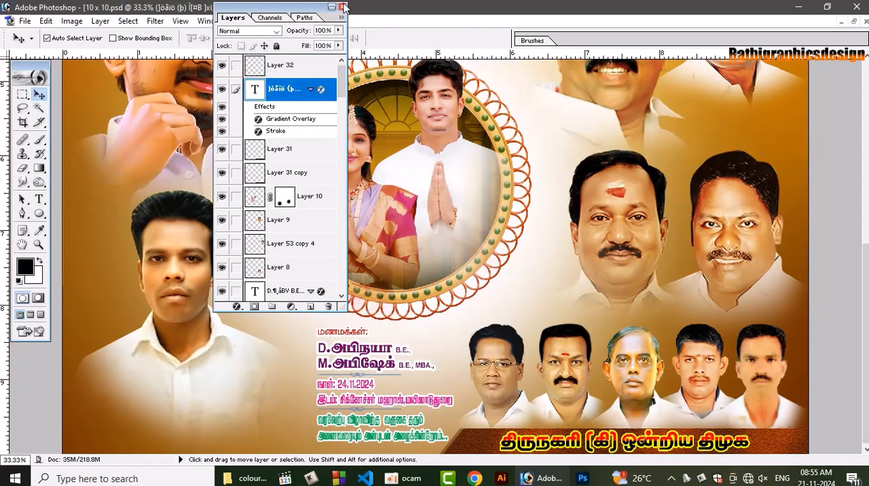
pyautogui.click(342, 8)
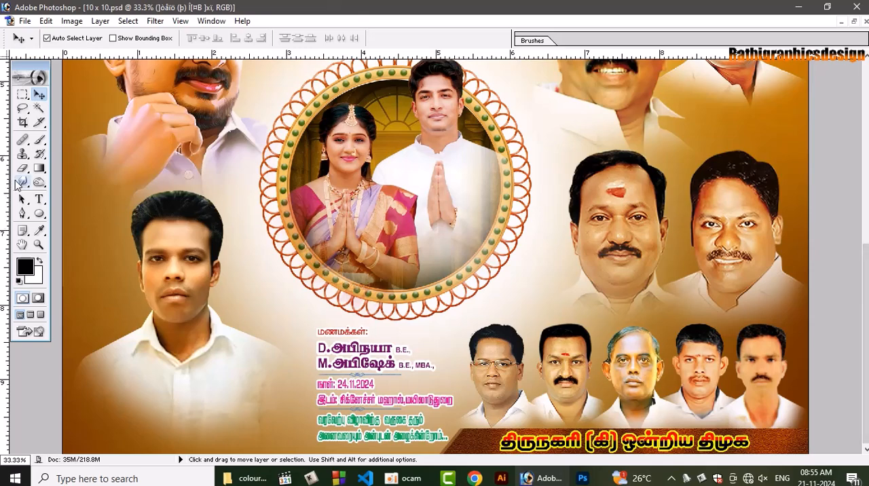
# Add the man's name in Tamil as black Tamil-080 text at 22 pt, placed over the lower shirt of the lower-left portrait
pyautogui.click(39, 199)
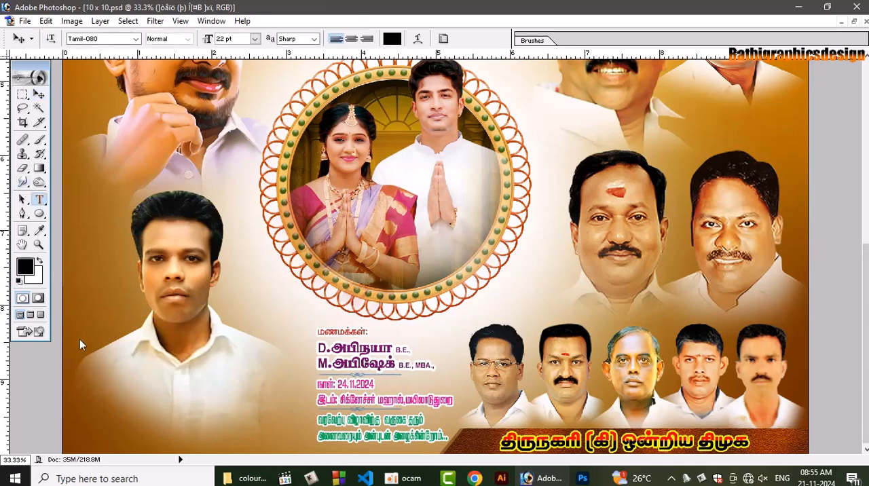
pyautogui.click(101, 421)
pyautogui.moveTo(423, 482)
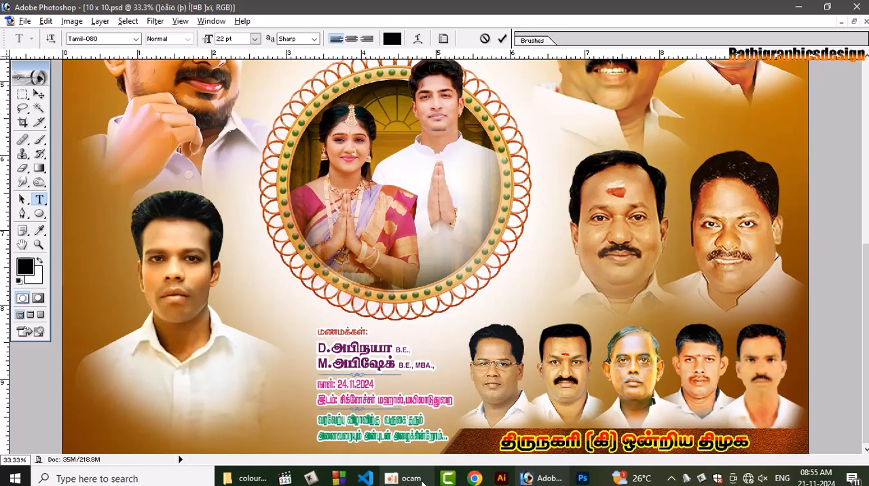
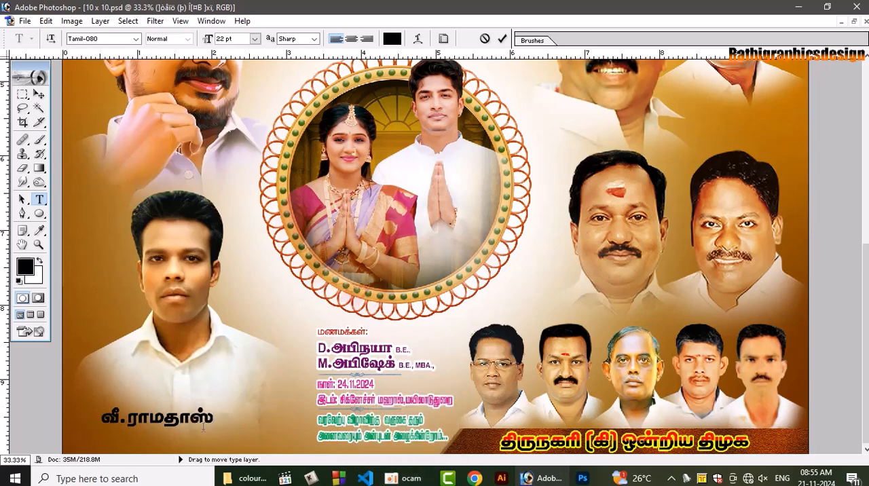
pyautogui.moveTo(208, 438); pyautogui.dragTo(229, 432)
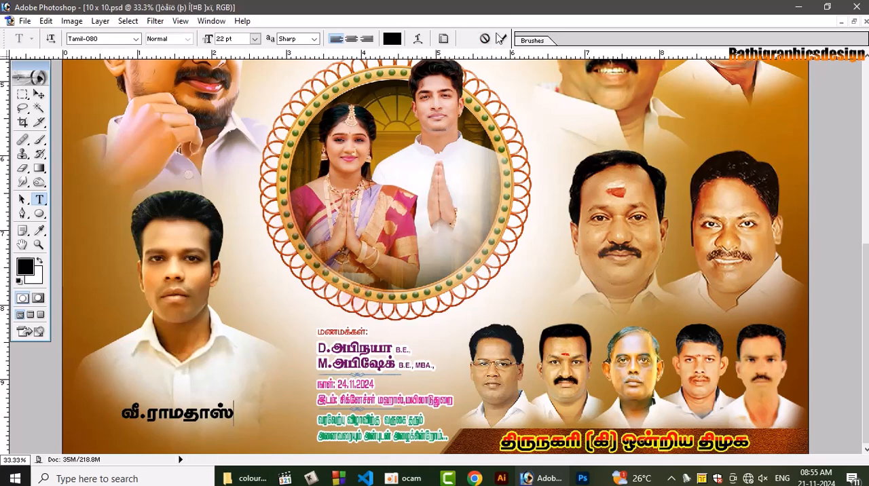
pyautogui.hotkey('ctrl', 'Return')
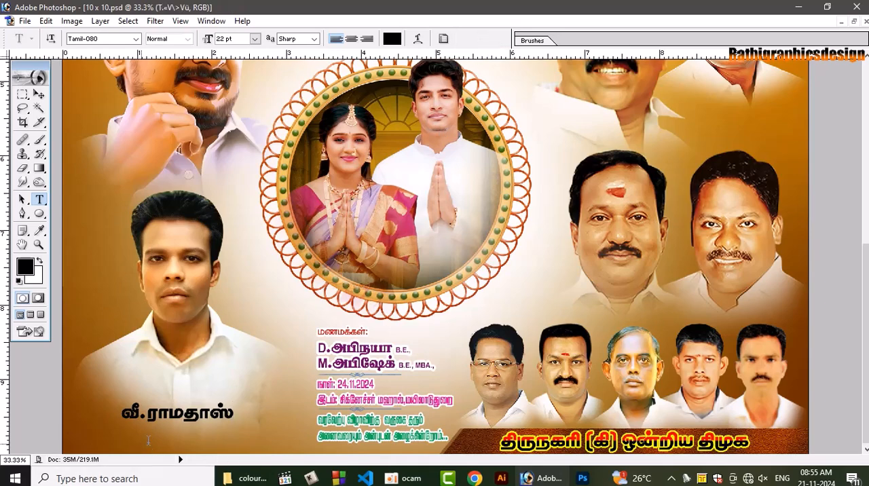
# Add a second text line below the man's name reading "கிளை செயலாளர்"
pyautogui.click(142, 442)
pyautogui.write('கிளை')
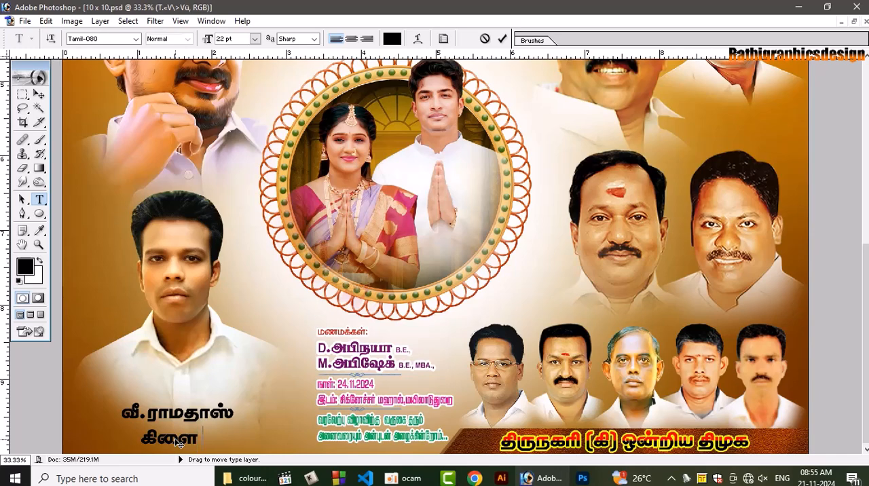
pyautogui.write(' செயலா')
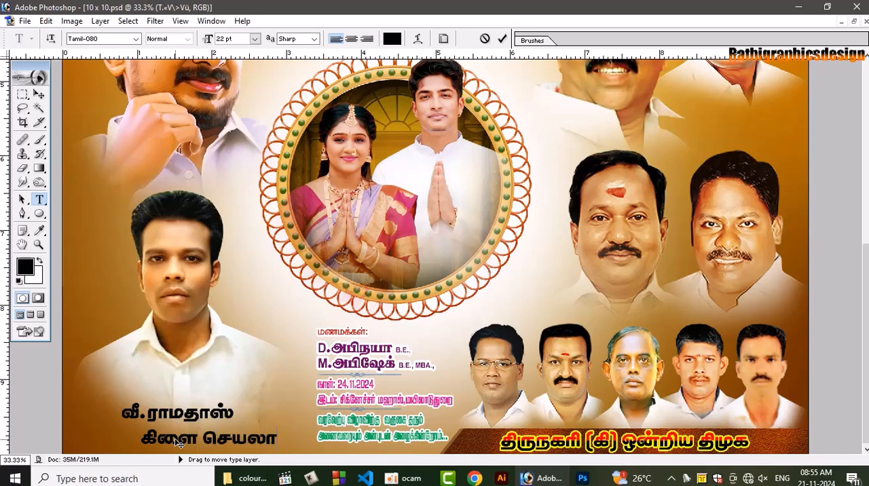
pyautogui.write('ளர்')
# Set the "கிளை செயலாளர்" line to the Tamil-059 font at 18 pt and commit it
pyautogui.hotkey('ctrl', 'a')
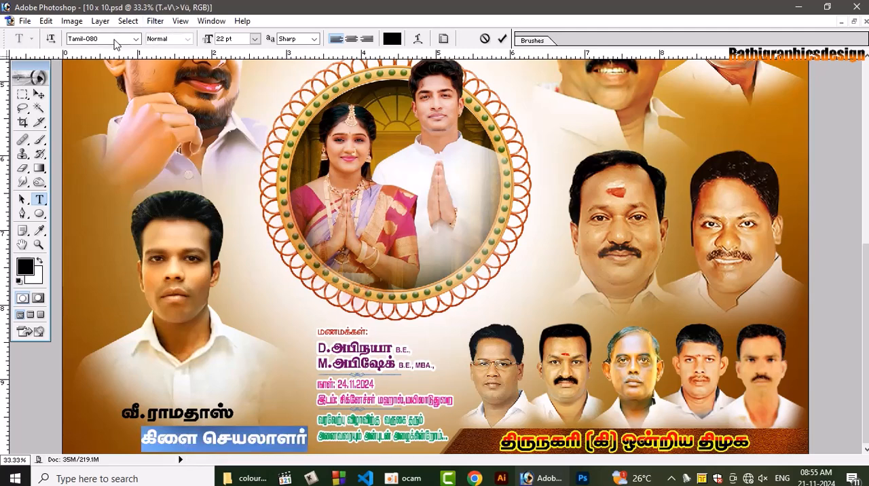
pyautogui.click(113, 40)
pyautogui.press('Up')
pyautogui.press('Up')
pyautogui.press('Up')
pyautogui.press('Up')
pyautogui.press('Up')
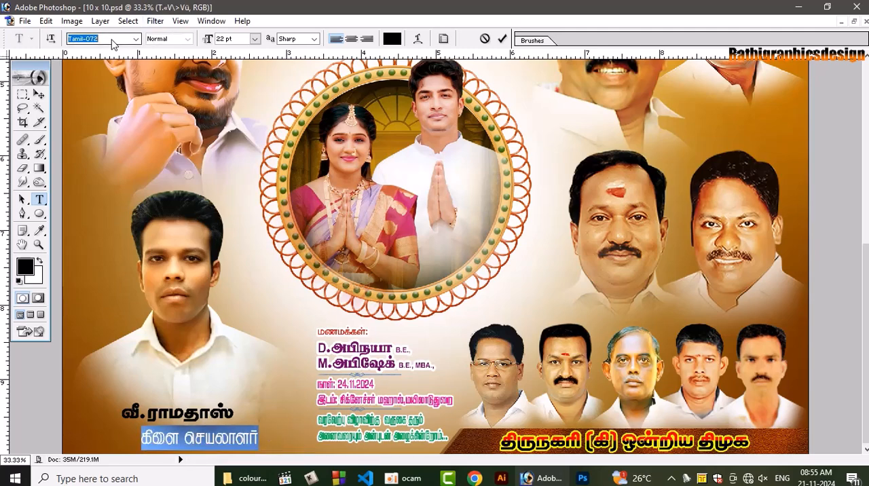
pyautogui.press('Up')
pyautogui.press('Up')
pyautogui.press('Up')
pyautogui.press('Up')
pyautogui.press('Up')
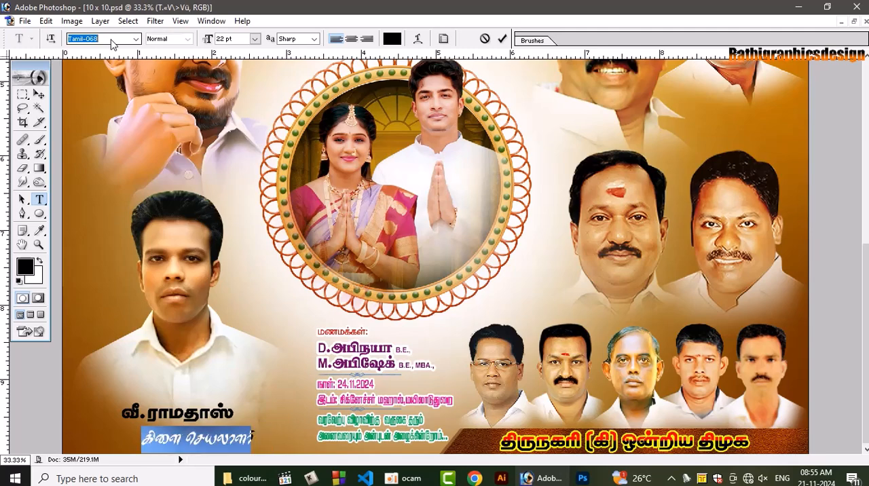
pyautogui.press('Up')
pyautogui.press('Up')
pyautogui.press('Up')
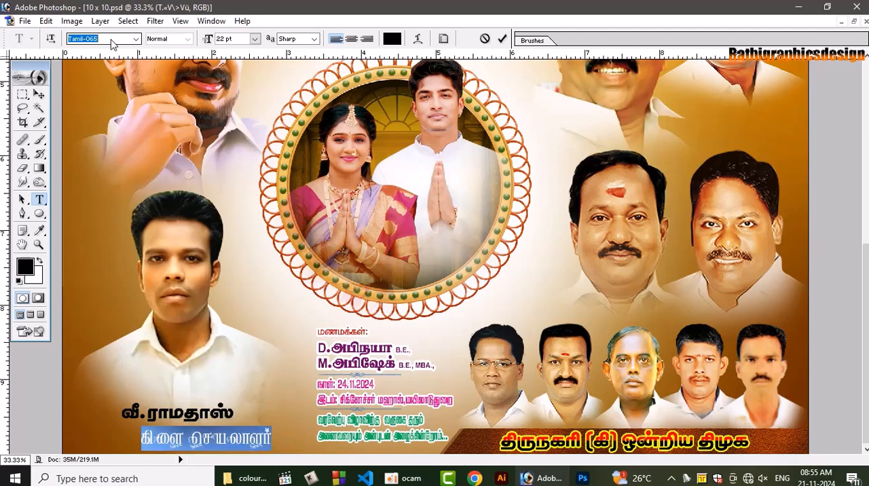
pyautogui.press('Up')
pyautogui.press('Up')
pyautogui.press('Up')
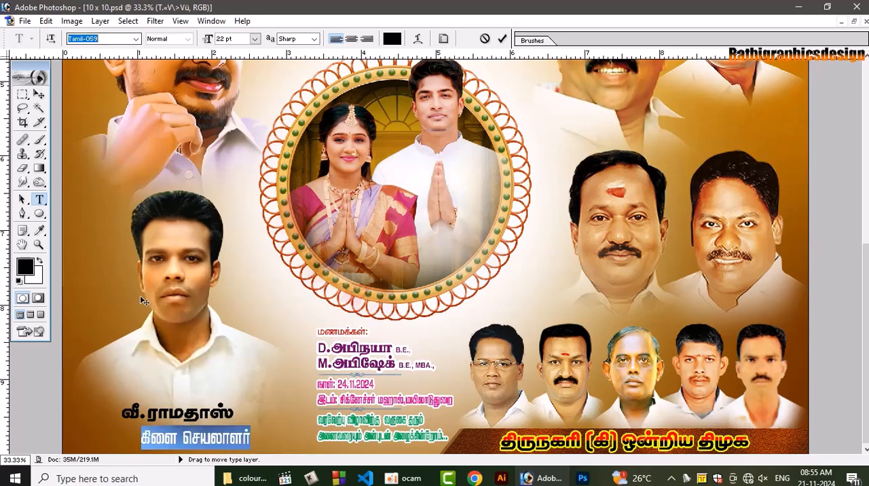
pyautogui.click(255, 38)
pyautogui.click(268, 169)
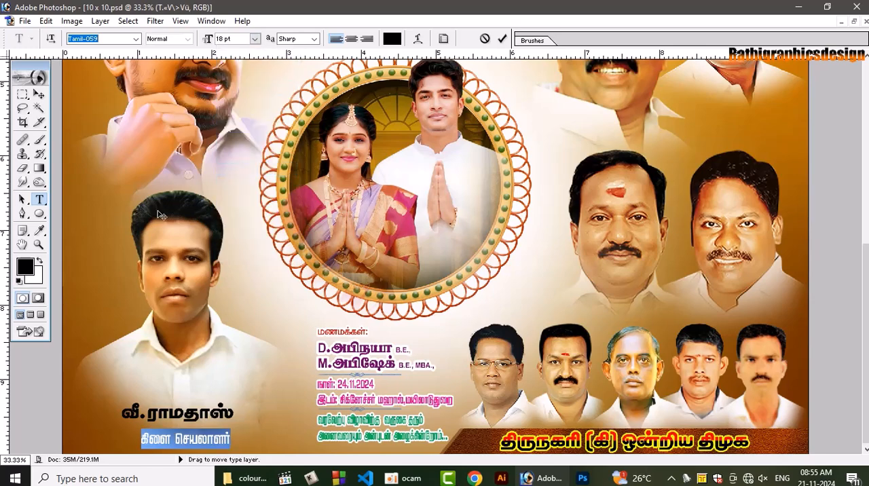
pyautogui.click(39, 94)
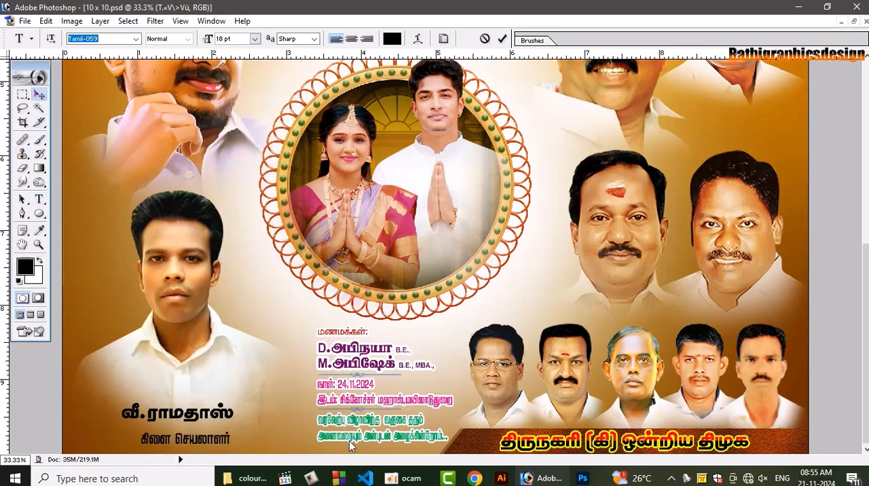
# Link the man's name line with the "கிளை செயலாளர்" line and align their horizontal centers
pyautogui.keyDown('shift'); pyautogui.rightClick(193, 410); pyautogui.keyUp('shift')
pyautogui.keyDown('shift'); pyautogui.click(194, 415); pyautogui.keyUp('shift')
pyautogui.rightClick(197, 417)
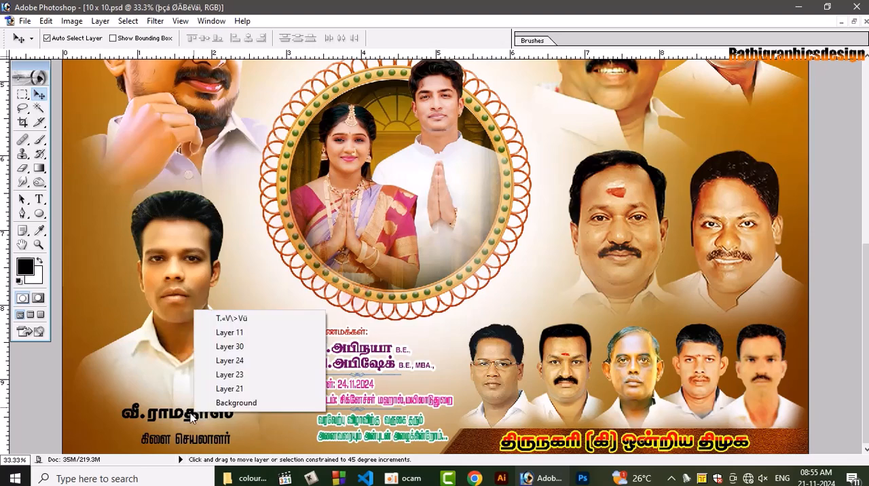
pyautogui.click(197, 418)
pyautogui.rightClick(200, 420)
pyautogui.click(224, 317)
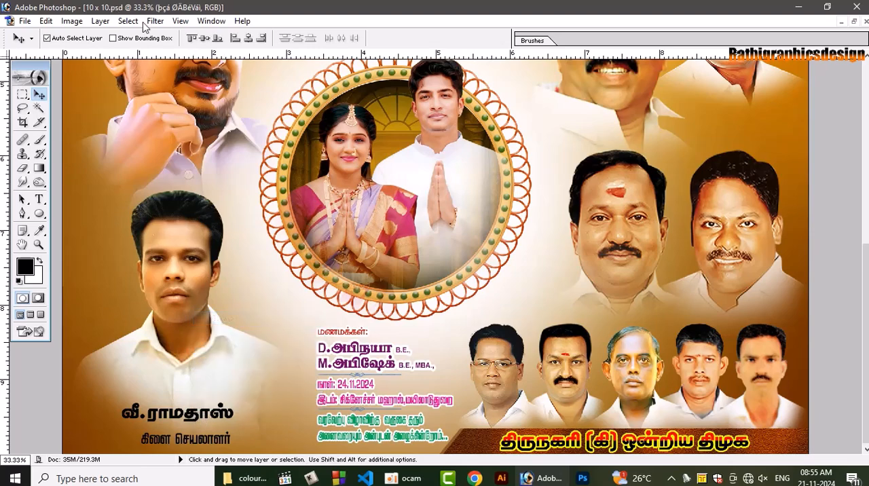
pyautogui.click(249, 38)
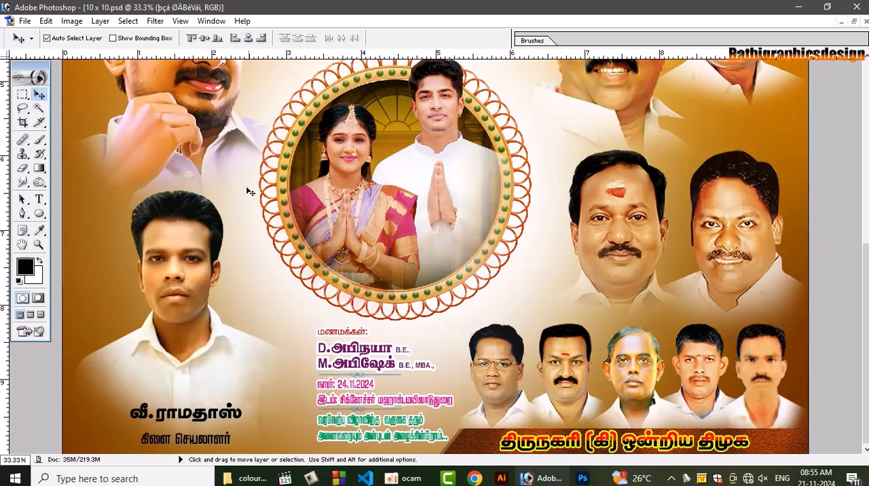
# Select the man's name line and move it slightly down, closer to the "கிளை செயலாளர்" line
pyautogui.click(205, 416)
pyautogui.moveTo(205, 416); pyautogui.dragTo(185, 417)
pyautogui.hotkey('ctrl', 't')
pyautogui.press('Return')
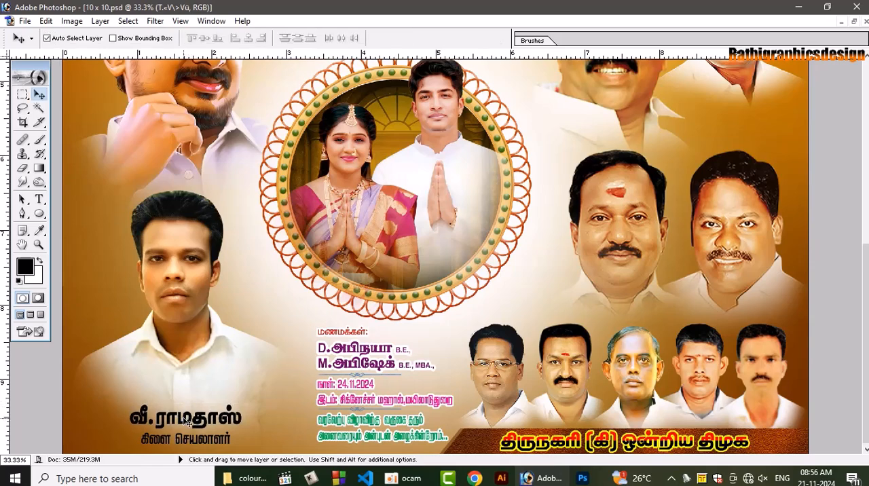
# Select the "கிளை செயலாளர்" line and nudge it slightly left together with the linked name line
pyautogui.rightClick(204, 440)
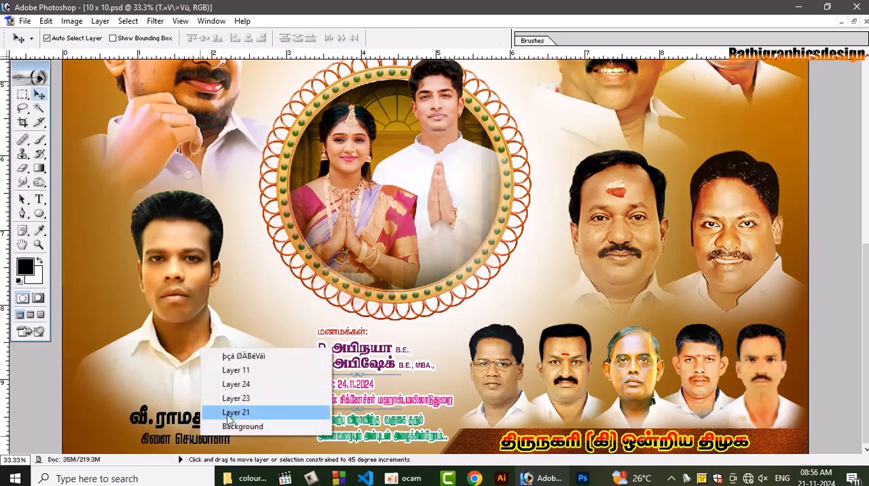
pyautogui.click(227, 357)
pyautogui.hotkey('shift', 'Left')
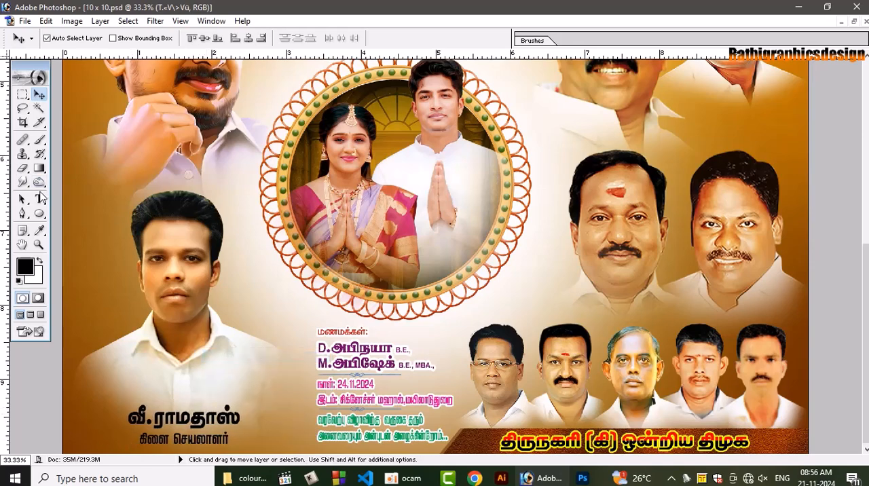
# Change the font of the initial at the start of the man's name to Arial
pyautogui.click(39, 198)
pyautogui.moveTo(154, 417); pyautogui.dragTo(128, 417)
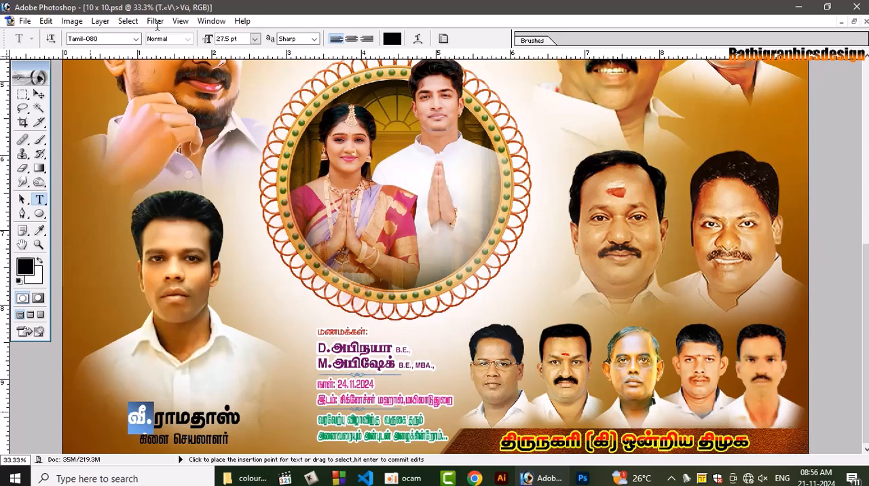
pyautogui.click(114, 41)
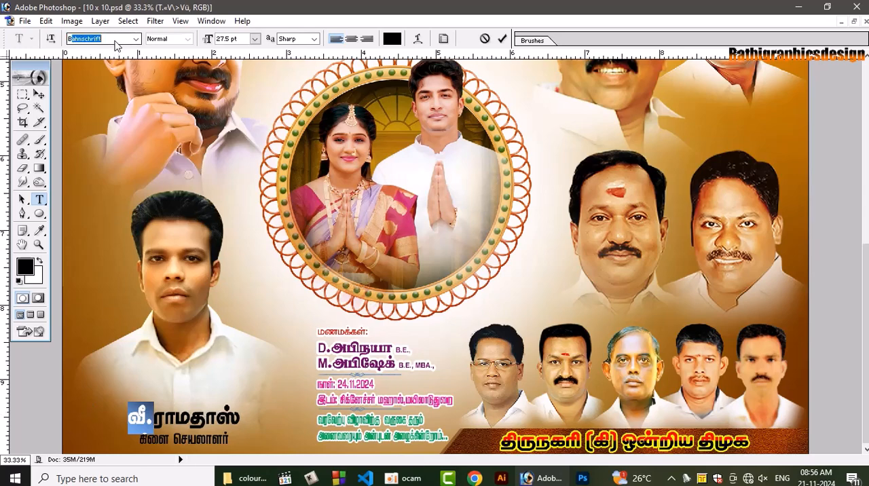
pyautogui.write('a')
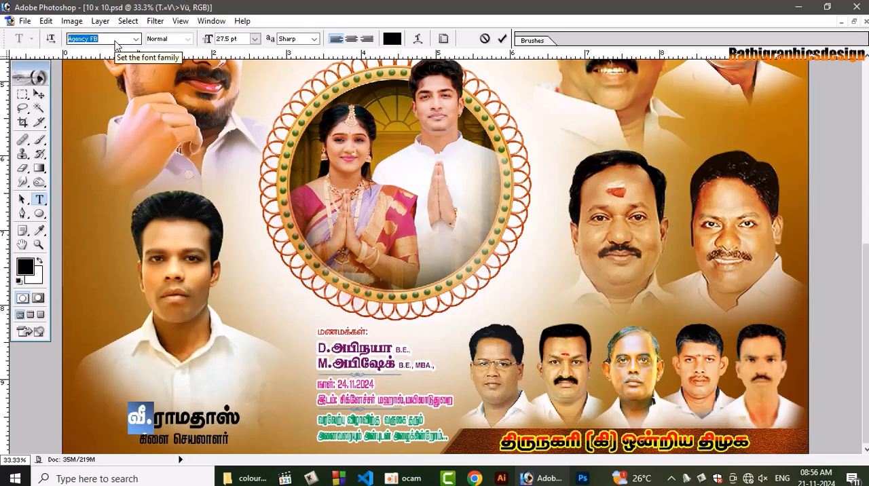
pyautogui.write('arial')
pyautogui.press('Return')
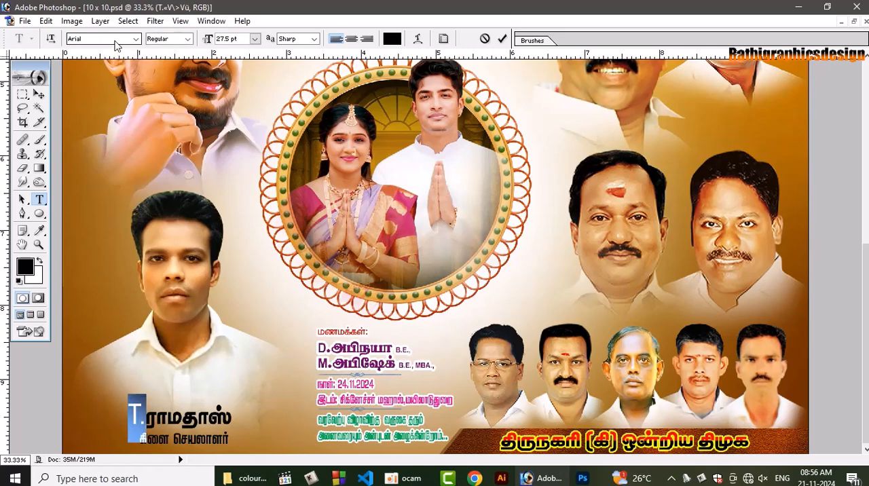
# Reduce the initial of the man's name to 17.5 pt, make it bold and commit the text
pyautogui.hotkey('ctrl', 'shift', ',')
pyautogui.hotkey('ctrl', 'shift', ',')
pyautogui.hotkey('ctrl', 'shift', ',')
pyautogui.hotkey('ctrl', 'shift', ',')
pyautogui.hotkey('ctrl', 'shift', ',')
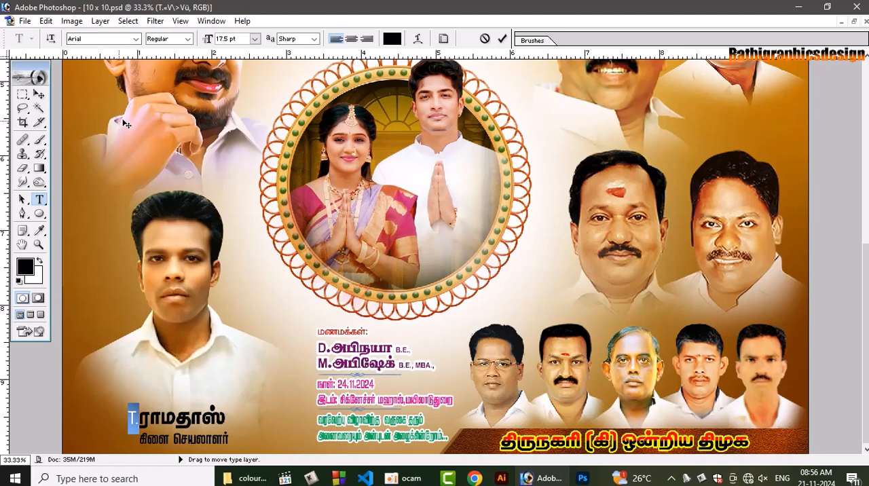
pyautogui.click(188, 39)
pyautogui.click(166, 72)
pyautogui.click(39, 95)
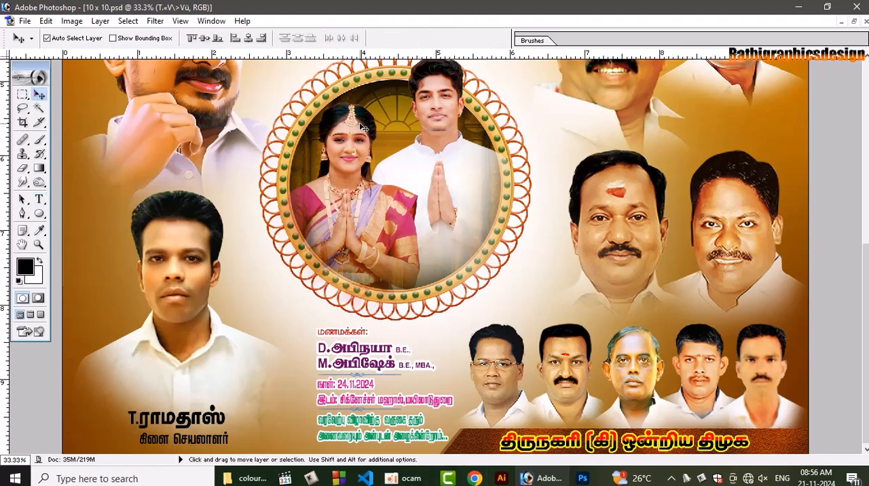
# Add a Gradient Overlay to the man's name line using the hard-edged red and black preset
pyautogui.press('F7')
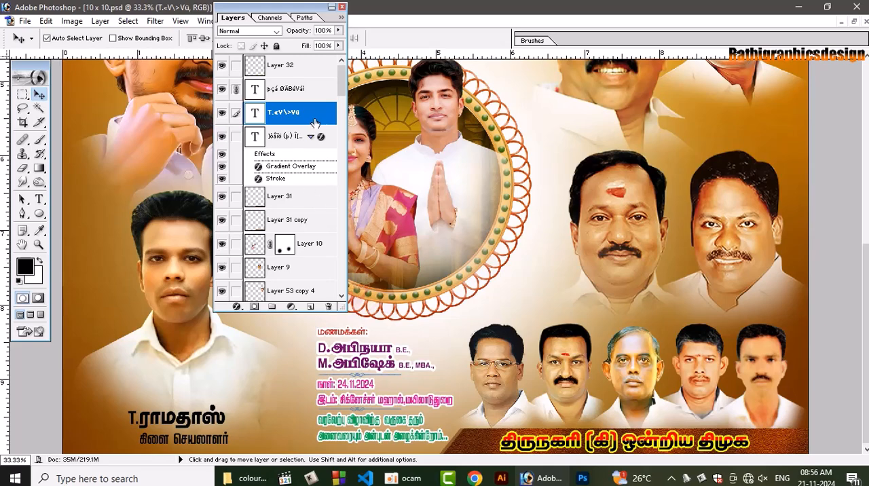
pyautogui.doubleClick(314, 122)
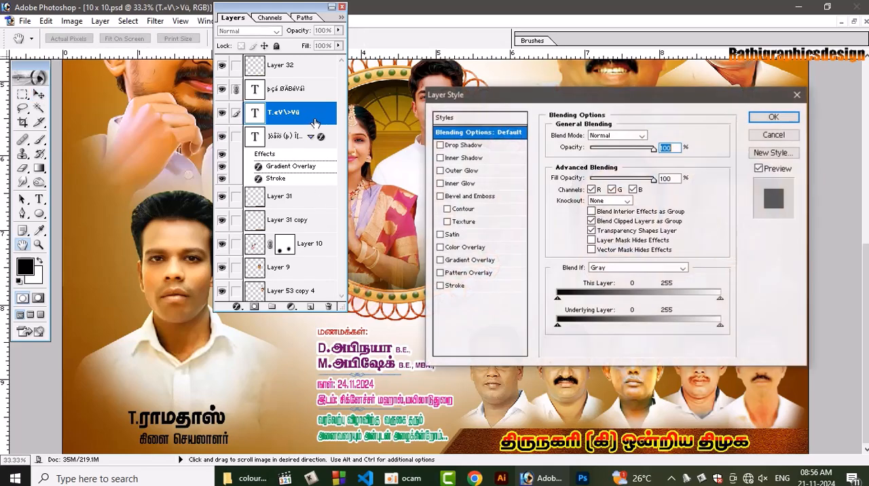
pyautogui.click(474, 263)
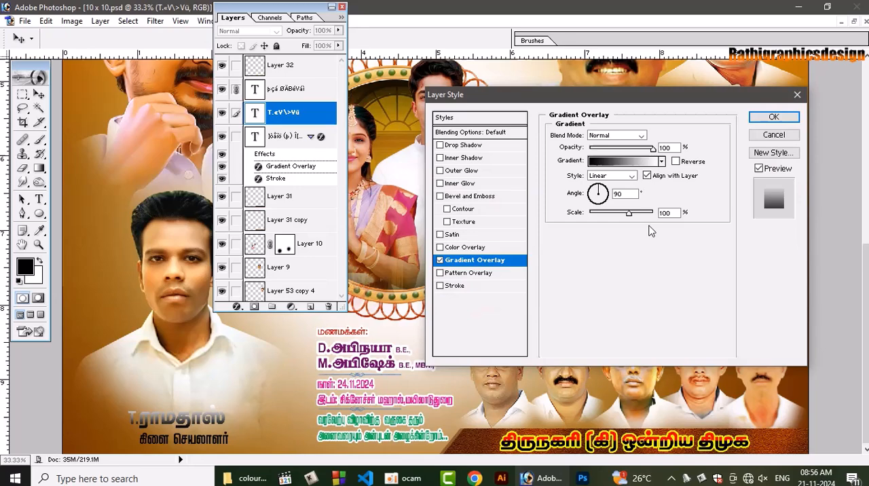
pyautogui.click(623, 161)
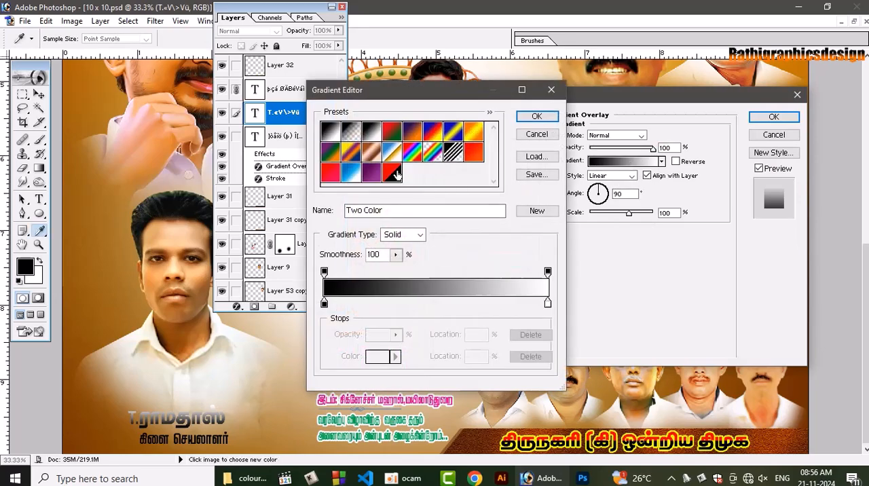
pyautogui.click(392, 173)
pyautogui.click(537, 117)
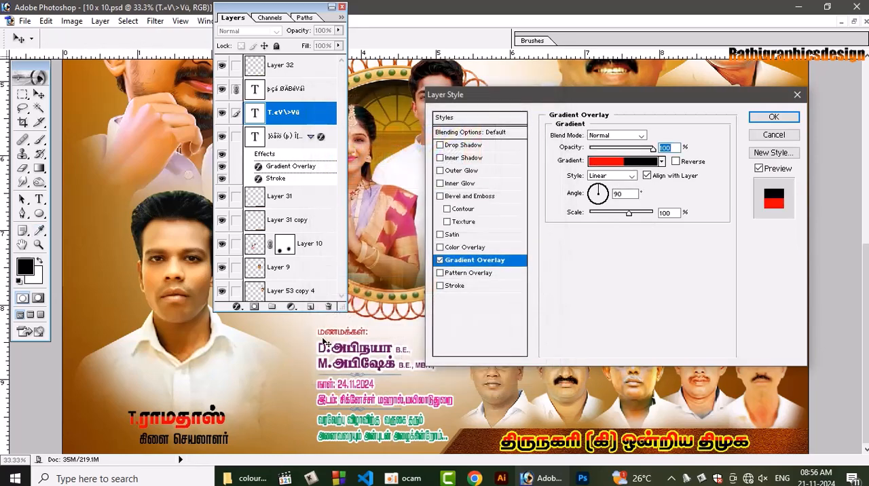
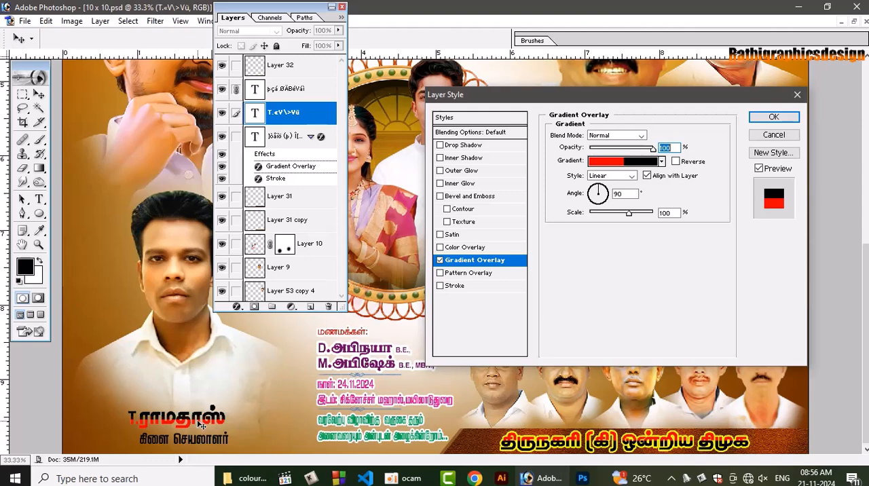
# Add a yellow outside stroke of 7 px to the man's name line
pyautogui.click(454, 286)
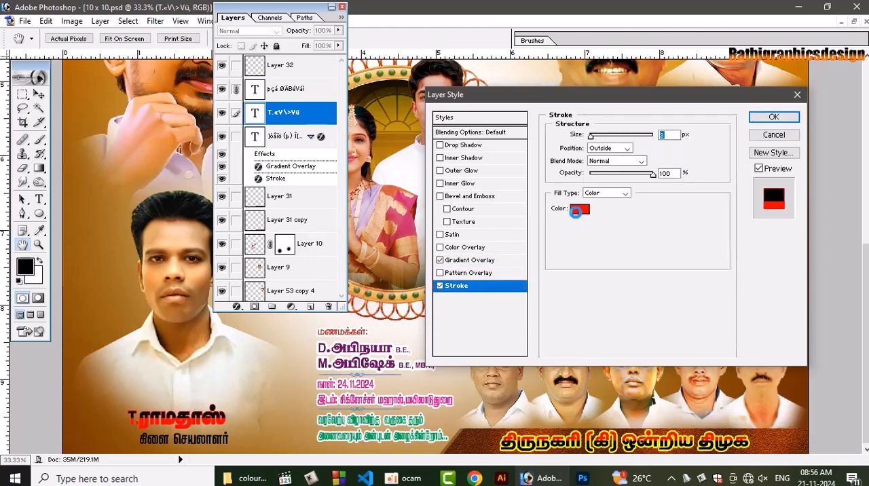
pyautogui.click(578, 210)
pyautogui.moveTo(685, 373); pyautogui.dragTo(607, 370)
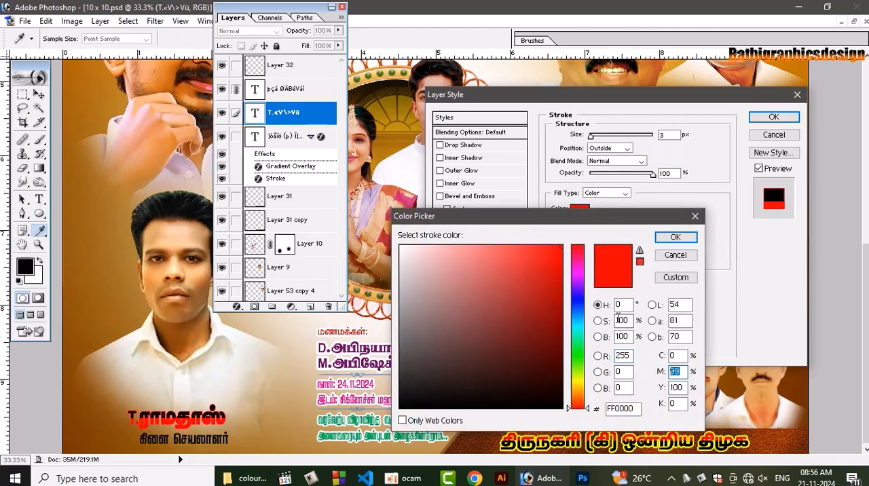
pyautogui.write('0')
pyautogui.press('Return')
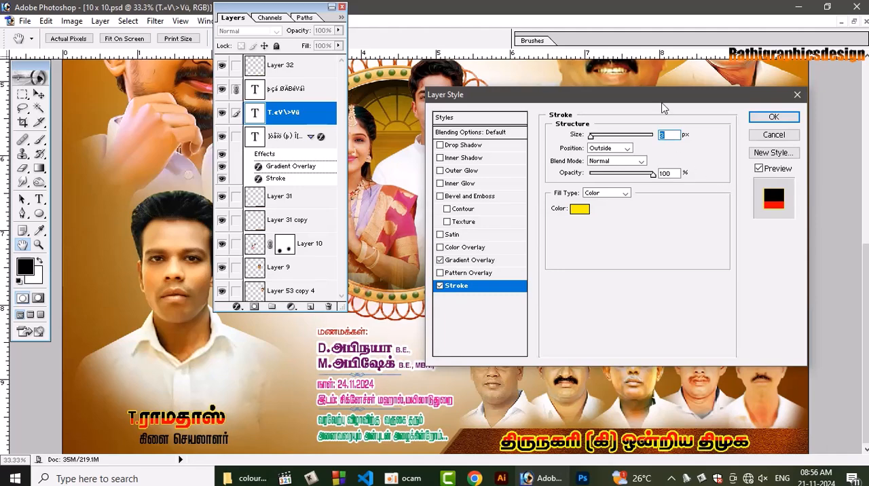
pyautogui.write('7')
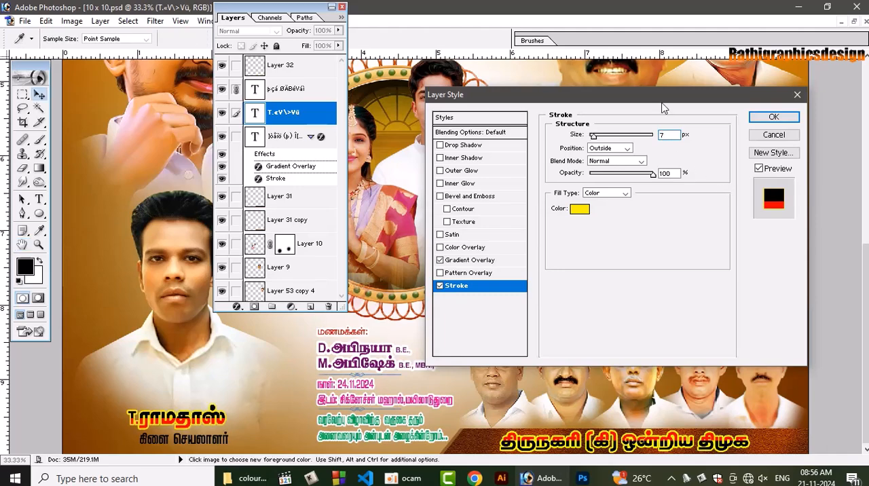
pyautogui.press('Return')
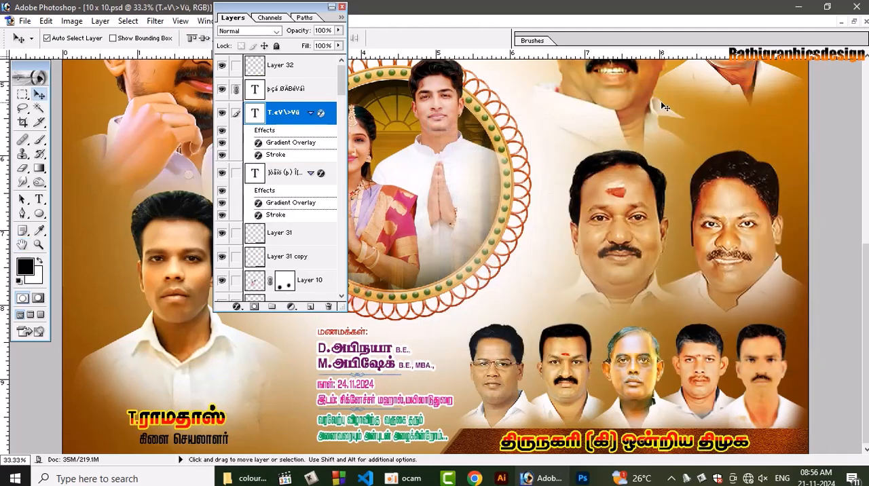
# Recolour the "கிளை செயலாளர்" line blue with CMYK values 100, 50, 0, 0
pyautogui.click(182, 438)
pyautogui.click(184, 437)
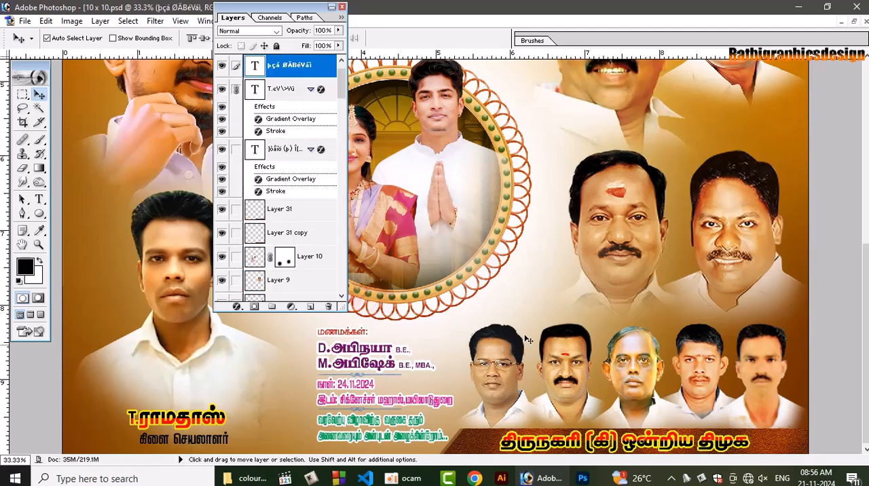
pyautogui.click(25, 267)
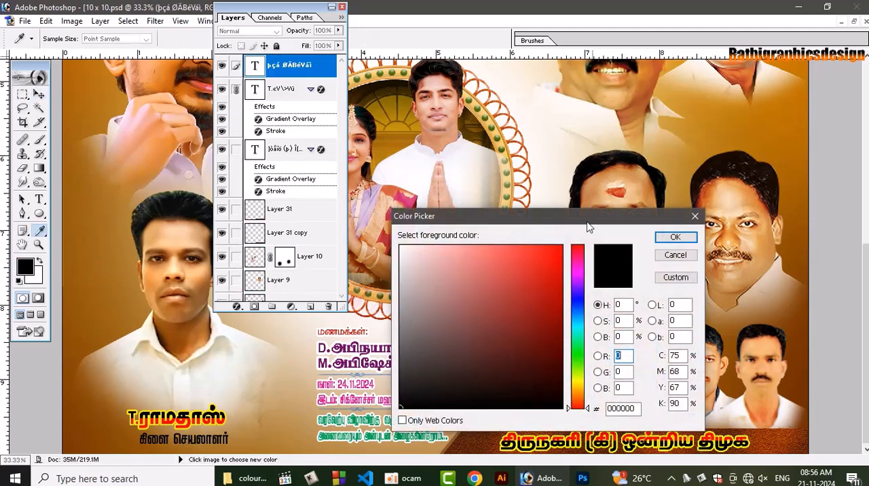
pyautogui.click(683, 354)
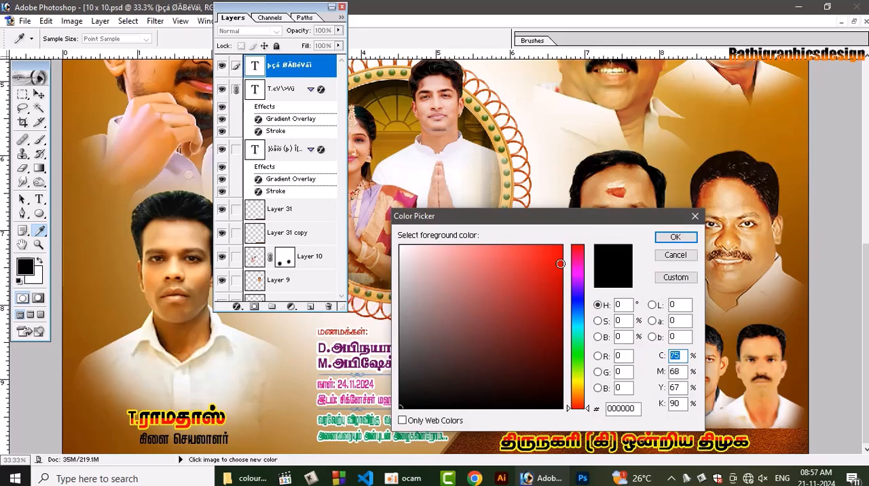
pyautogui.write('100')
pyautogui.press('Tab')
pyautogui.write('50')
pyautogui.press('Tab')
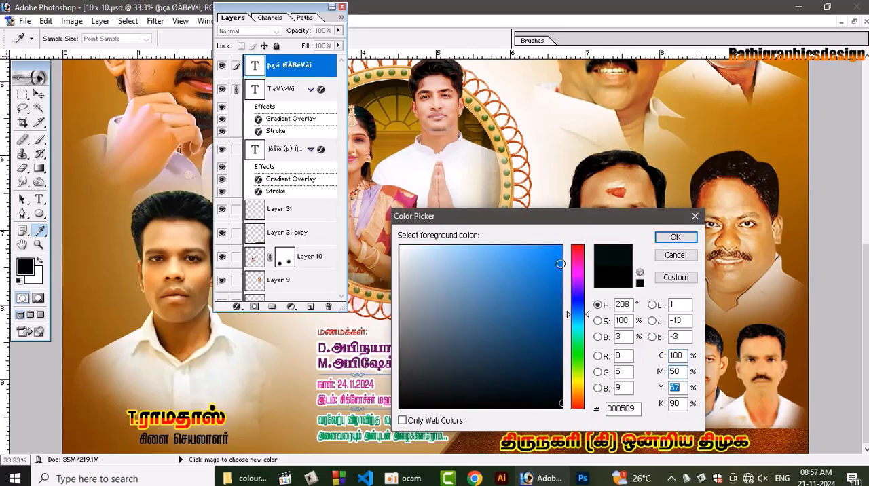
pyautogui.write('0')
pyautogui.press('Tab')
pyautogui.write('0')
pyautogui.press('Return')
pyautogui.press('v')
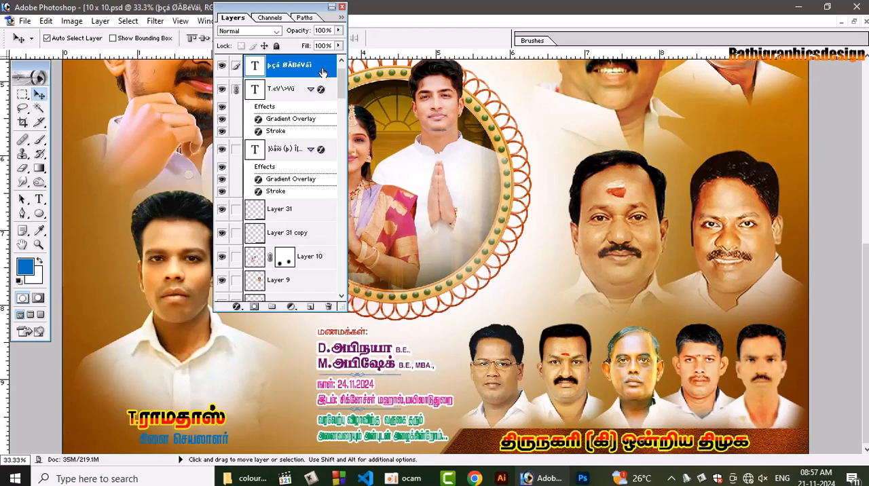
# Add a white outside stroke of 3 px to the "கிளை செயலாளர்" line
pyautogui.doubleClick(299, 275)
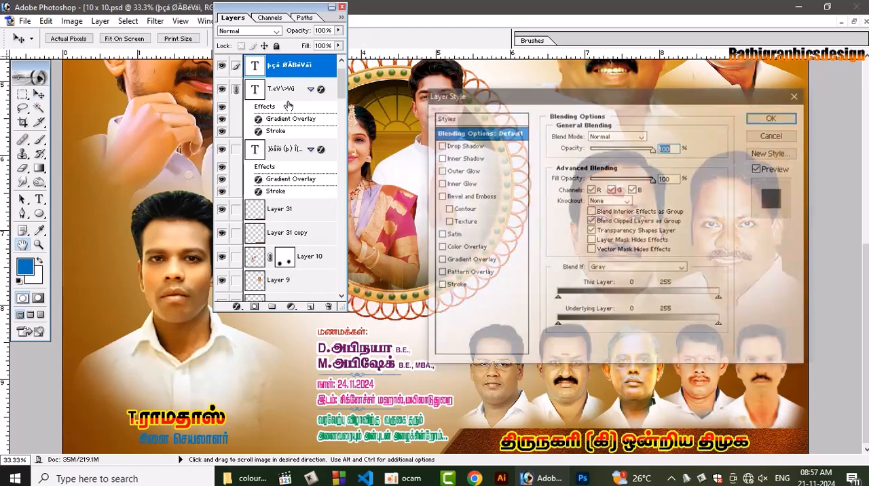
pyautogui.click(455, 286)
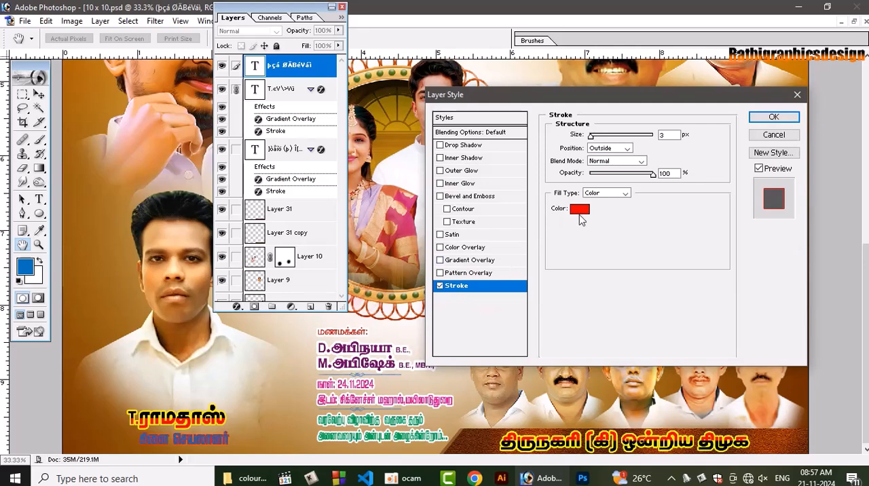
pyautogui.click(579, 208)
pyautogui.click(436, 266)
pyautogui.moveTo(436, 266); pyautogui.dragTo(400, 245)
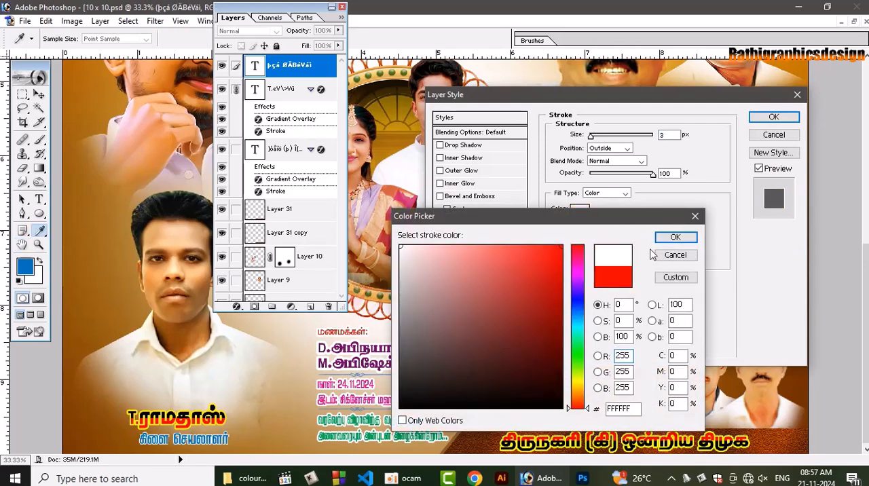
pyautogui.click(675, 237)
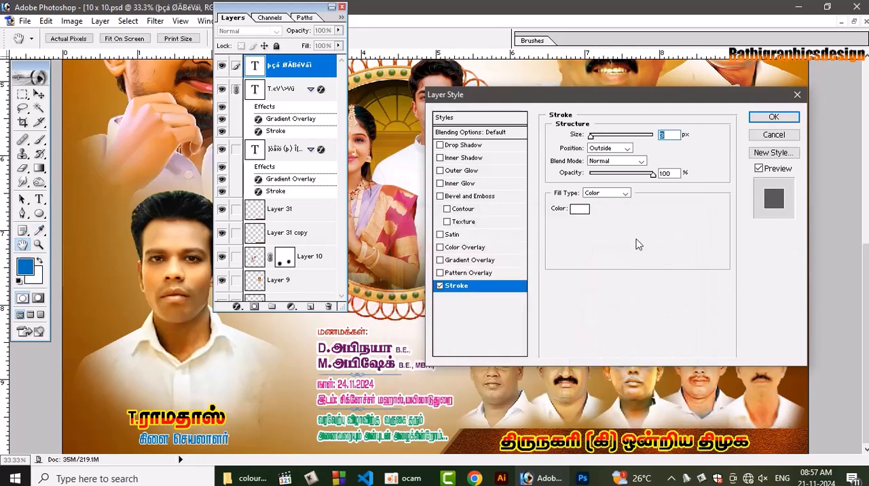
pyautogui.press('Return')
pyautogui.press('v')
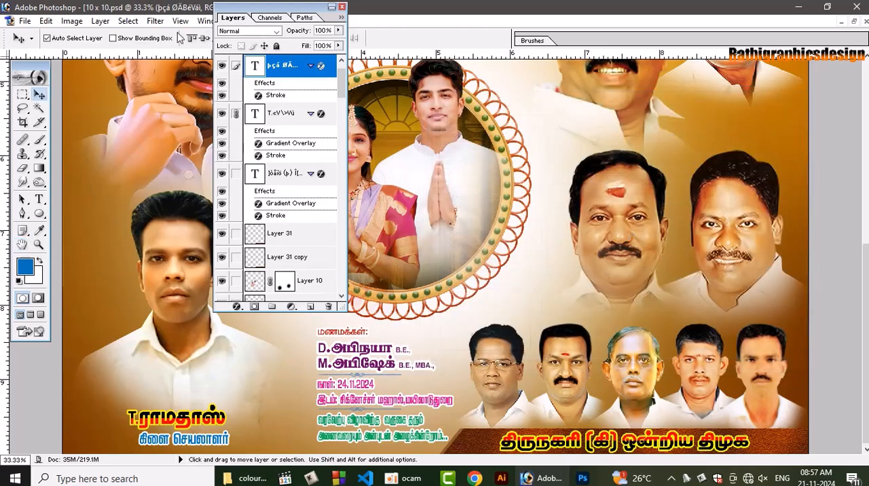
# Centre the man's name line horizontally over the "கிளை செயலாளர்" line and nudge both linked lines slightly up
pyautogui.click(343, 7)
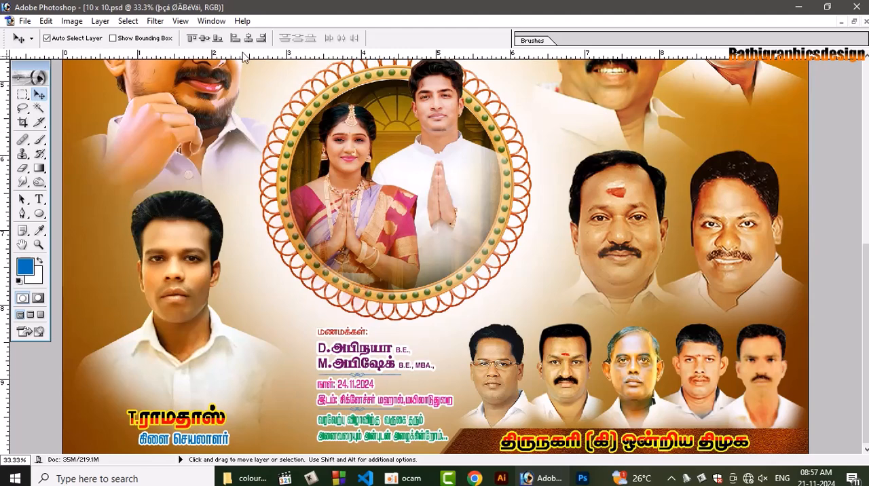
pyautogui.hotkey('shift', 'Right')
pyautogui.hotkey('shift', 'Right')
pyautogui.hotkey('shift', 'Right')
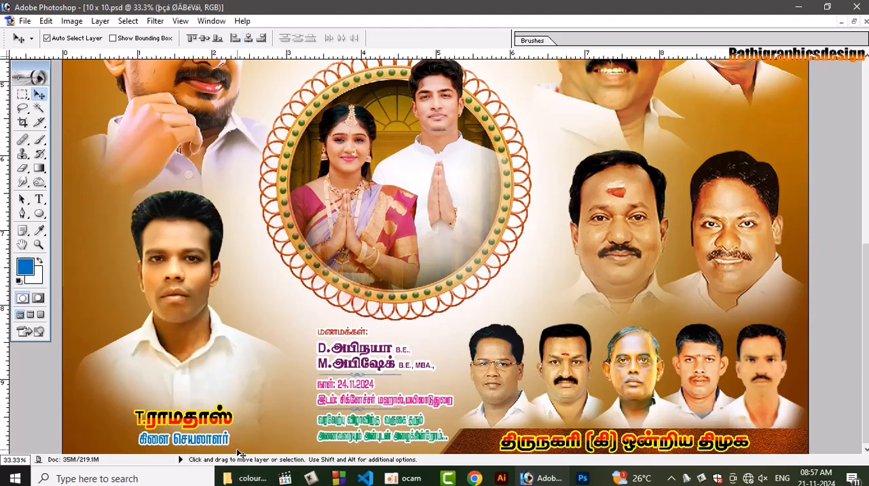
pyautogui.press('Up')
pyautogui.press('Up')
pyautogui.press('Up')
pyautogui.press('Up')
pyautogui.press('Up')
pyautogui.press('Up')
pyautogui.press('Up')
pyautogui.press('Up')
pyautogui.press('Up')
pyautogui.press('Up')
pyautogui.press('Up')
pyautogui.press('Up')
pyautogui.press('Up')
pyautogui.press('Up')
pyautogui.press('Up')
pyautogui.press('Up')
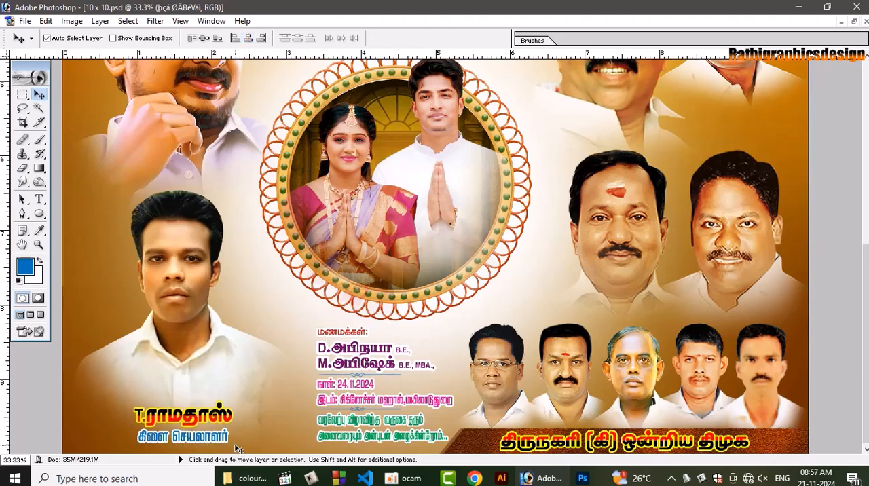
pyautogui.press('Up')
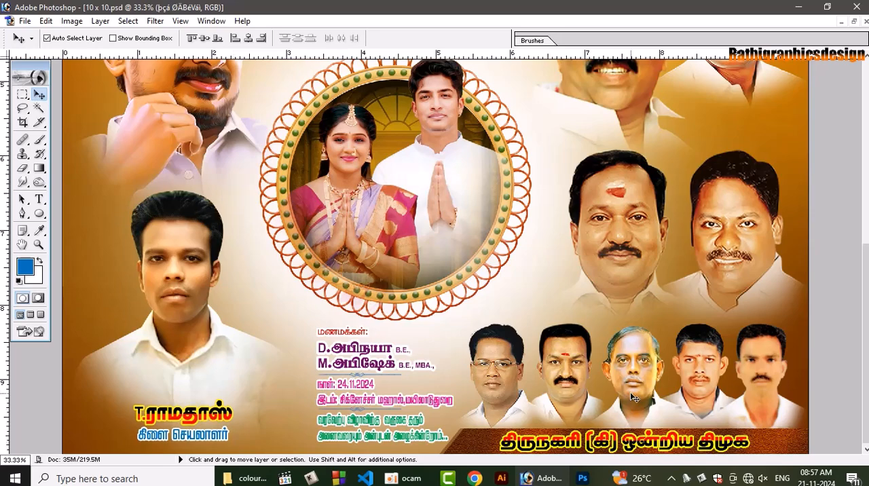
# Apply the Texturizer filter to the brown background Layer 21 with Sandstone texture, 127% scaling, relief 6 and light from the top
pyautogui.hotkey('ctrl', '0')
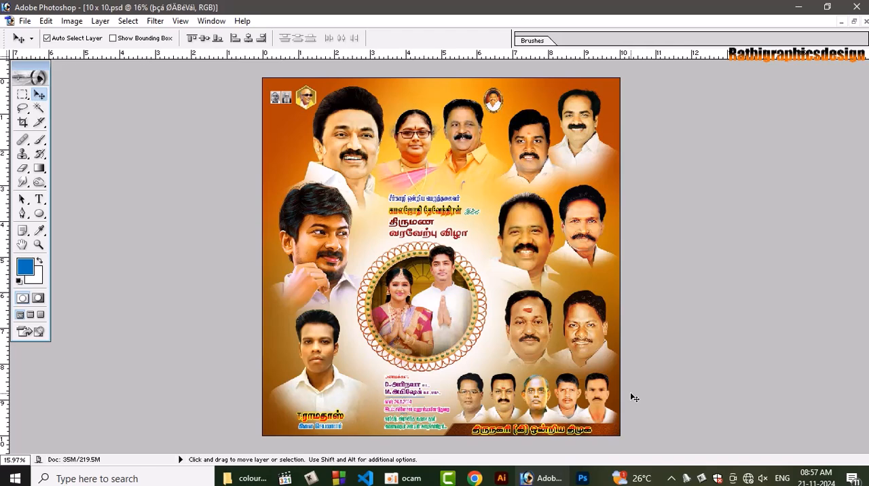
pyautogui.hotkey('ctrl', '=')
pyautogui.hotkey('ctrl', '=')
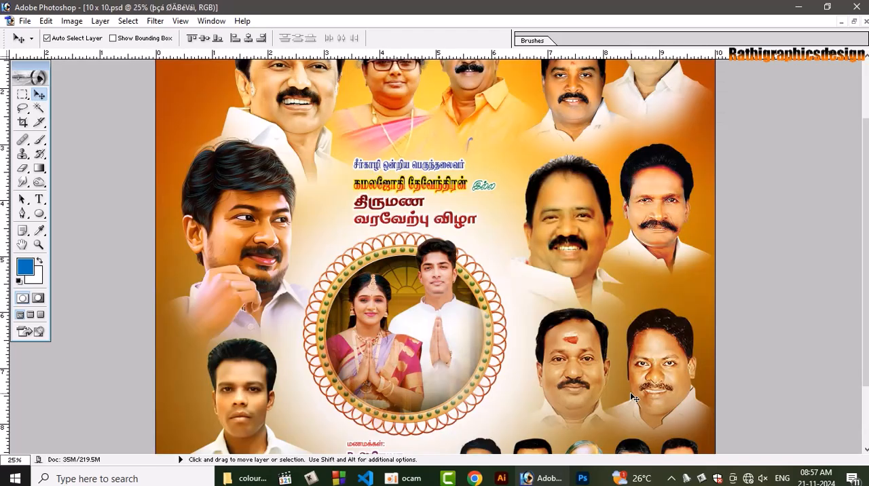
pyautogui.press('F7')
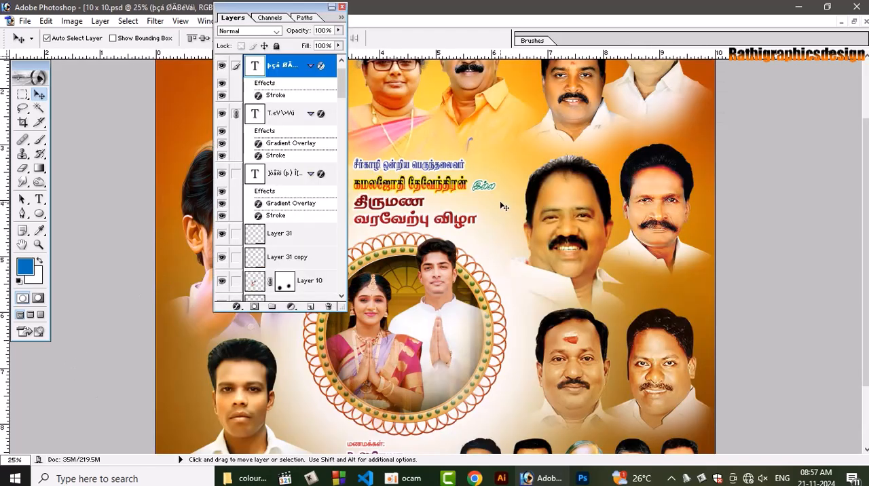
pyautogui.click(421, 237)
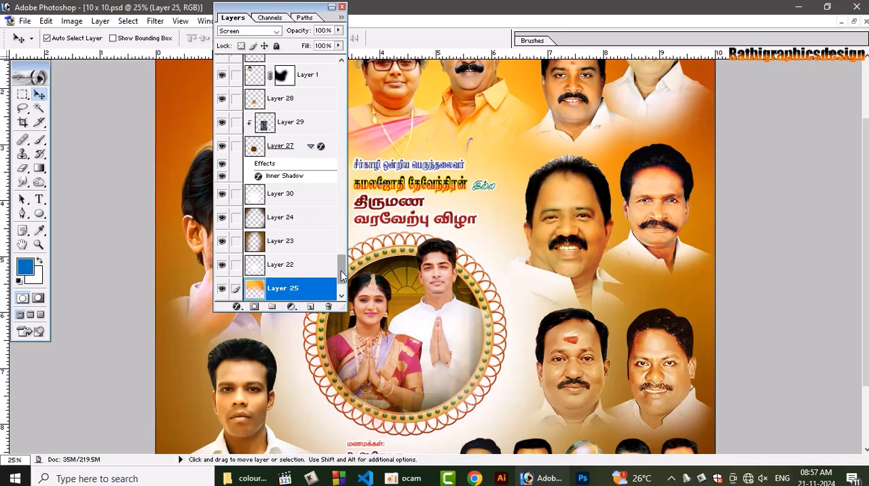
pyautogui.click(341, 298)
pyautogui.click(292, 267)
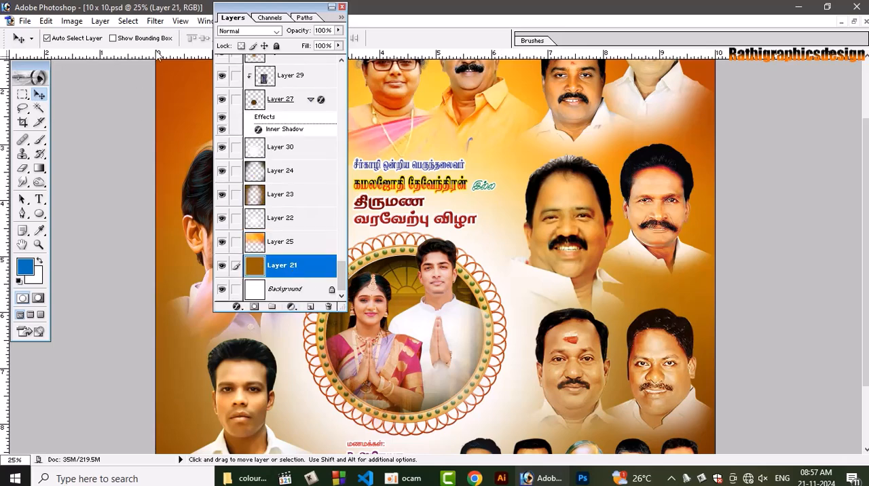
pyautogui.click(155, 21)
pyautogui.moveTo(202, 247)
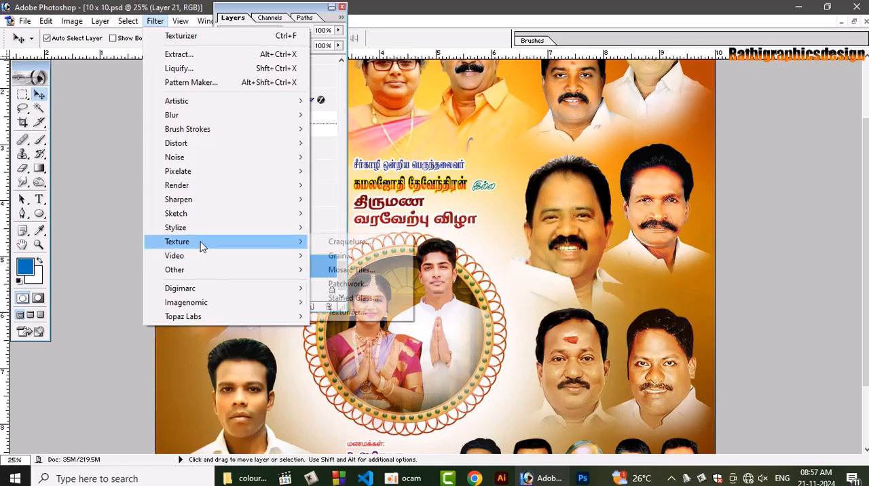
pyautogui.click(353, 312)
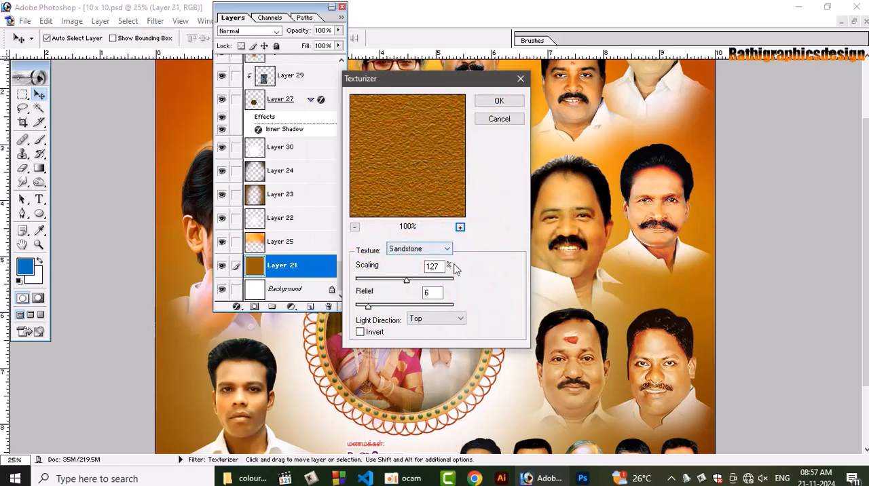
pyautogui.click(499, 101)
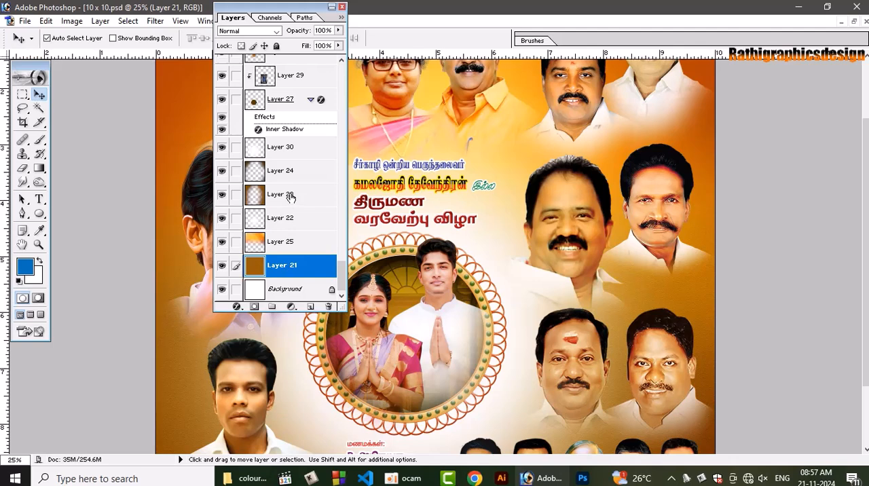
# Apply the Texturizer filter to the orange Layer 25 with Sandstone texture, 127% scaling, relief 6 and light from the top
pyautogui.click(291, 204)
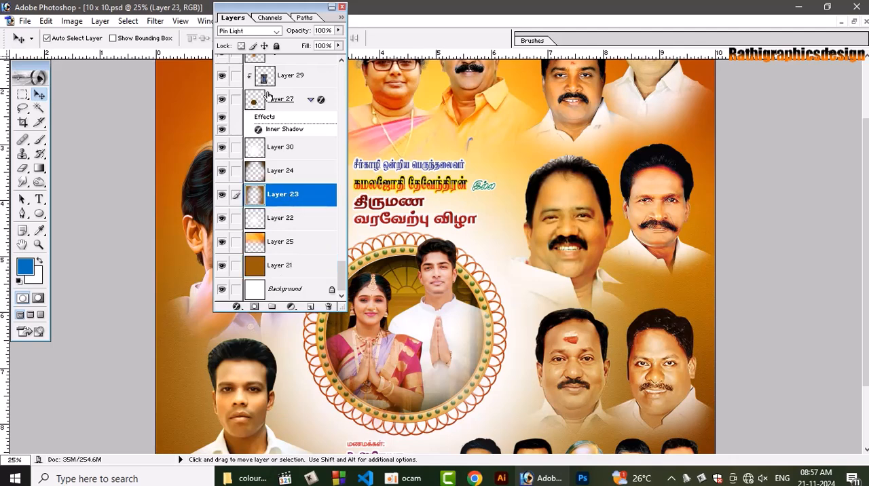
pyautogui.click(291, 246)
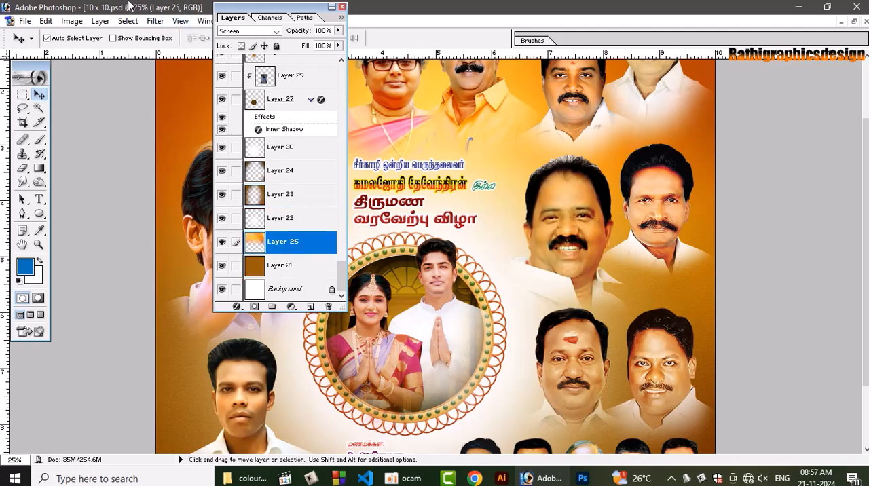
pyautogui.click(157, 21)
pyautogui.moveTo(196, 241)
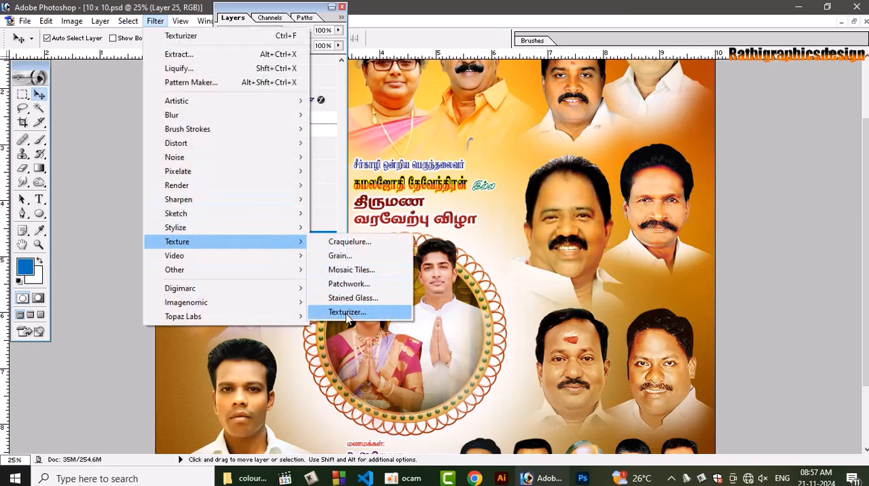
pyautogui.click(387, 310)
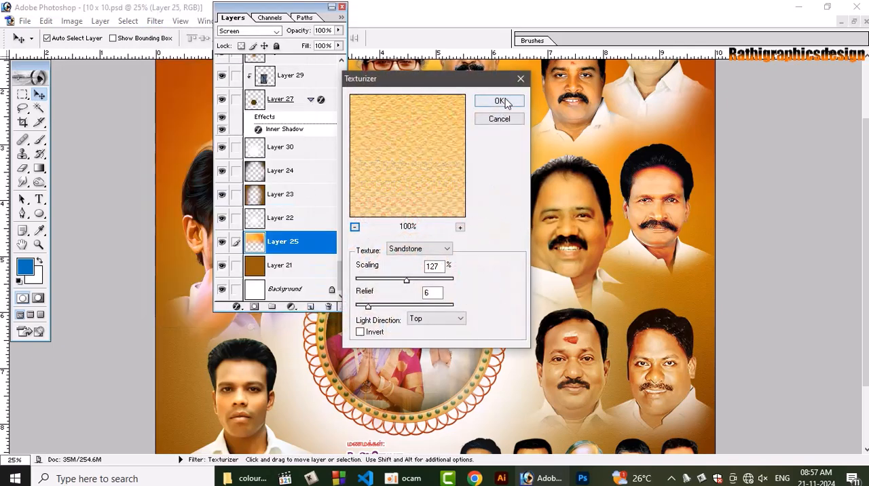
pyautogui.click(499, 102)
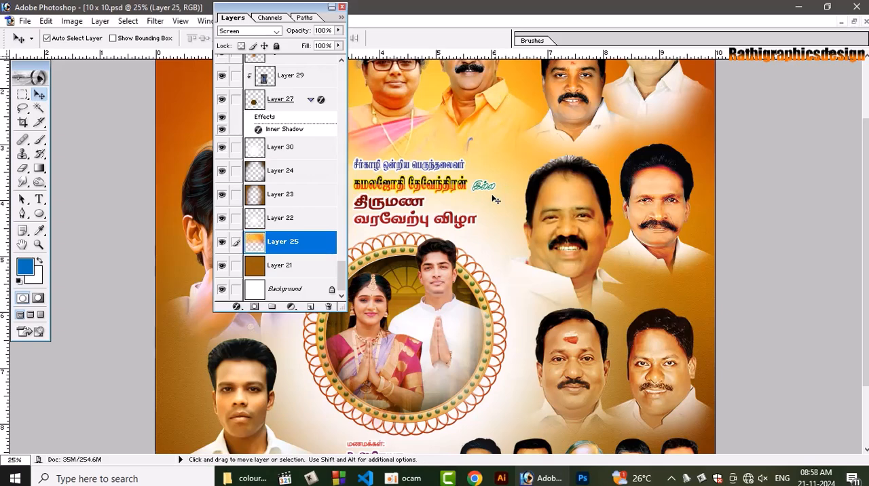
# Apply the Texturizer filter to the brown-edged Layer 23 with Sandstone texture, 127% scaling, relief 6 and light from the top
pyautogui.click(285, 198)
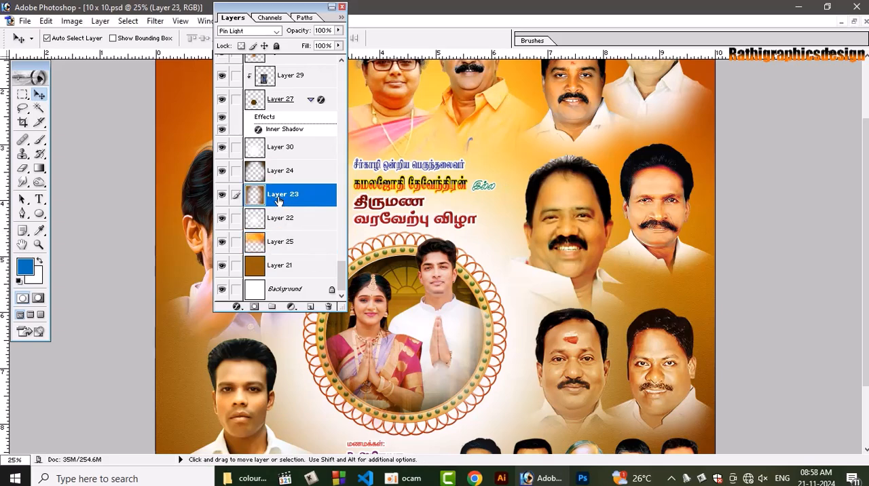
pyautogui.click(155, 21)
pyautogui.moveTo(200, 242)
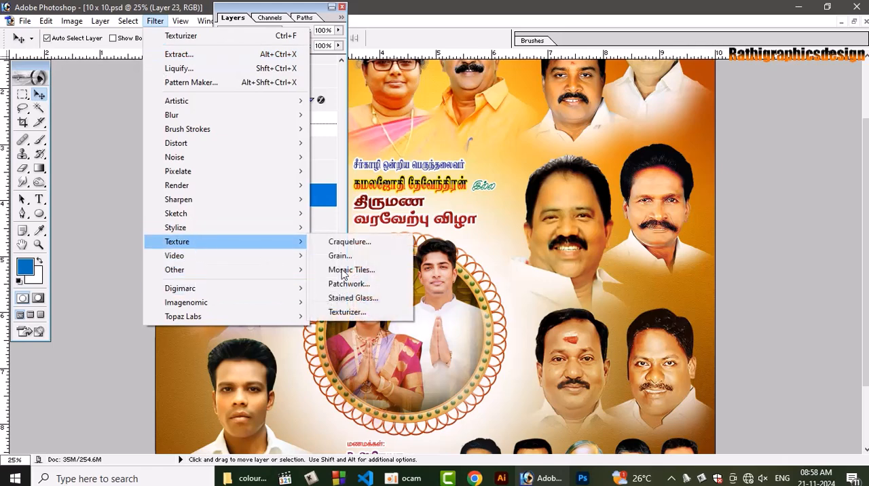
pyautogui.click(347, 312)
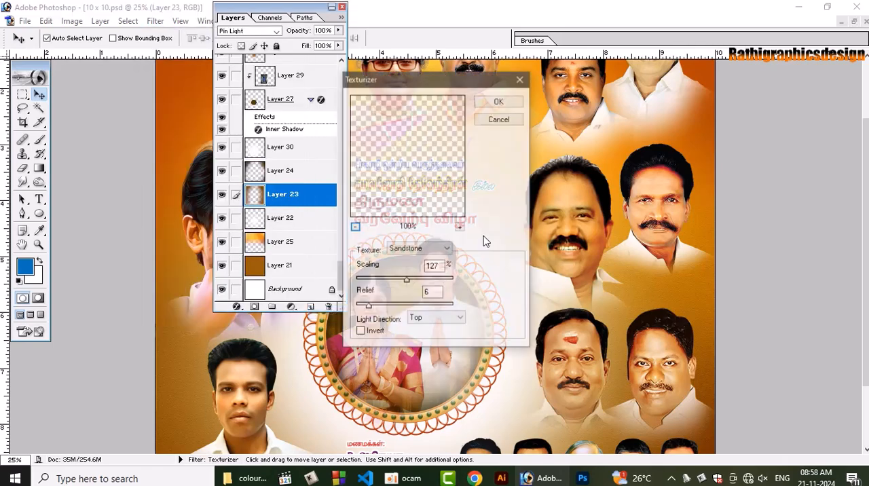
pyautogui.click(514, 100)
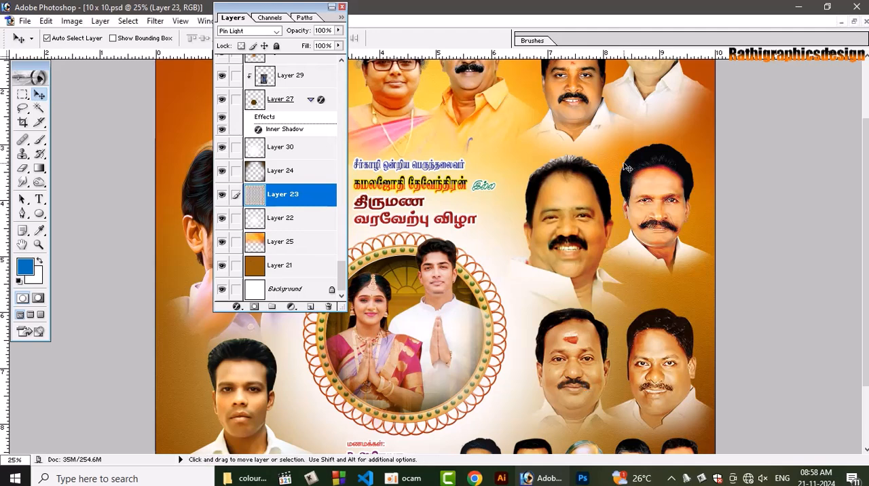
# Select Layer 24 and examine the background texture around the upper portraits at 50%, ending with the whole poster in view
pyautogui.click(294, 173)
pyautogui.scroll(3, 673, 95)
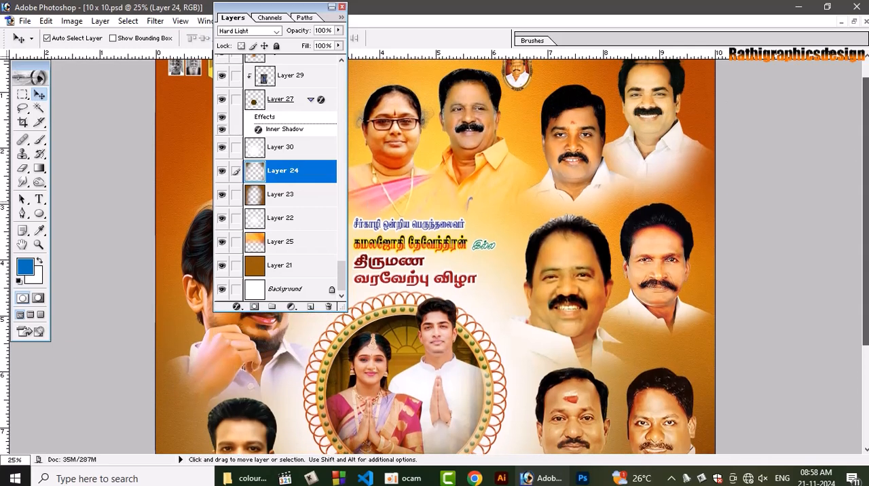
pyautogui.moveTo(866, 202); pyautogui.dragTo(867, 184)
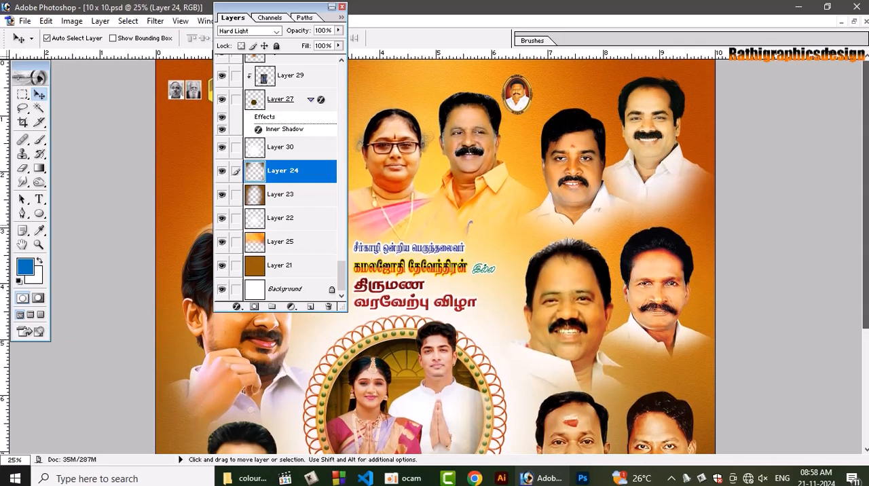
pyautogui.click(341, 7)
pyautogui.hotkey('ctrl', '+')
pyautogui.hotkey('ctrl', '+')
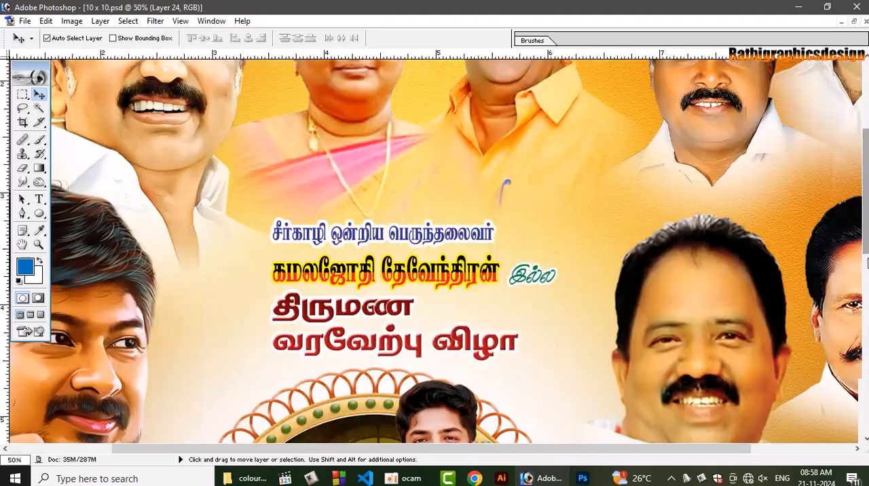
pyautogui.press('space')
pyautogui.moveTo(758, 205); pyautogui.dragTo(624, 406)
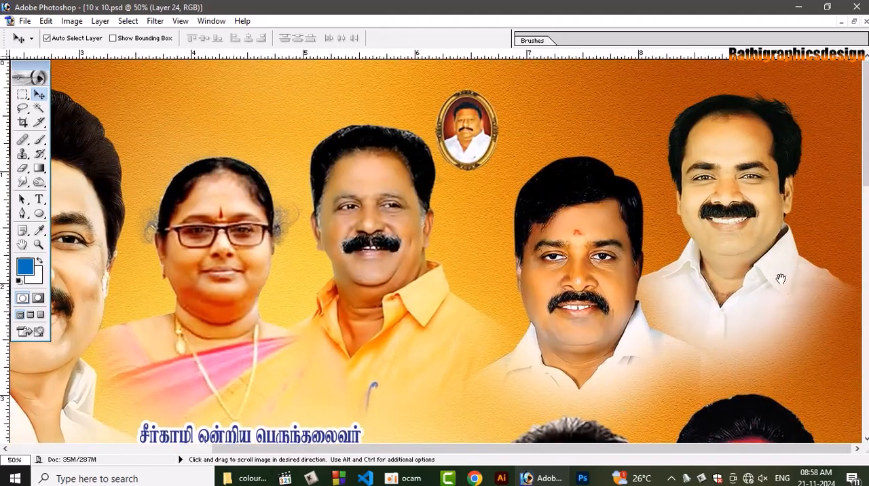
pyautogui.moveTo(185, 199); pyautogui.dragTo(667, 250)
pyautogui.moveTo(234, 167); pyautogui.dragTo(403, 138)
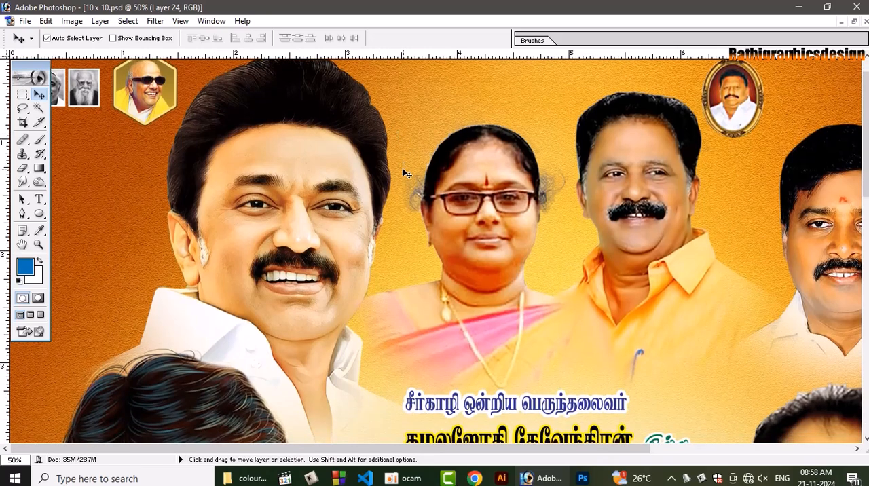
pyautogui.hotkey('ctrl', '0')
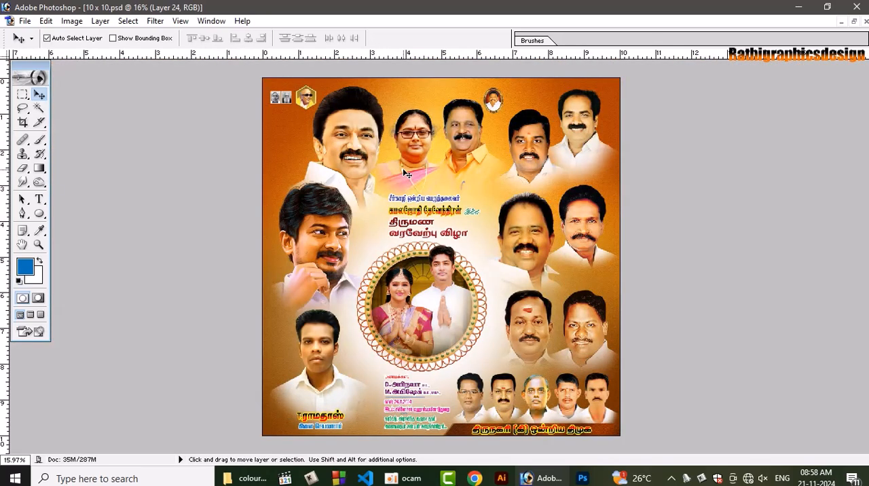